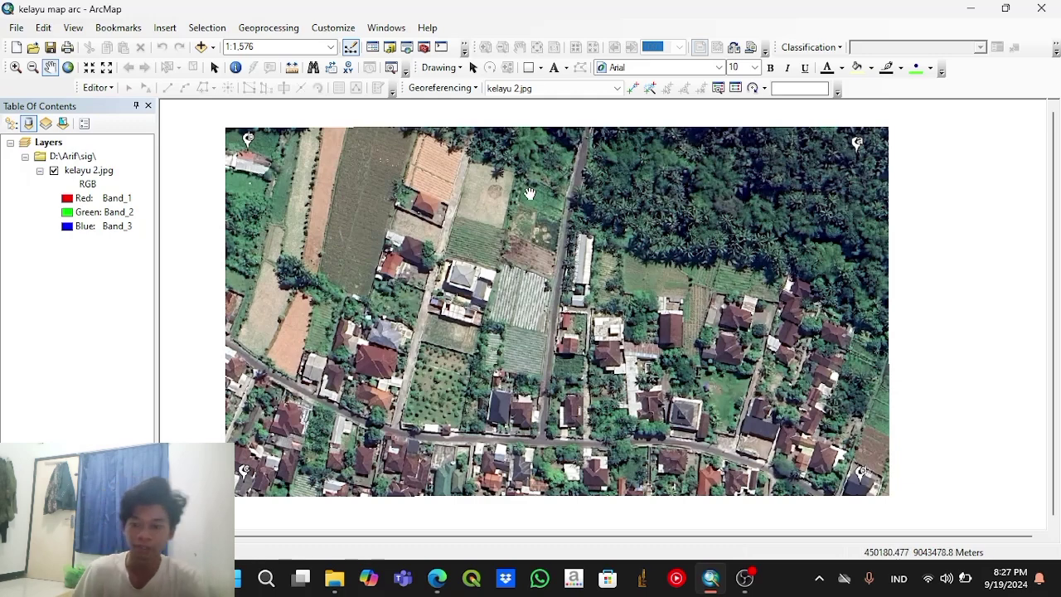
drag(498, 192, 570, 177)
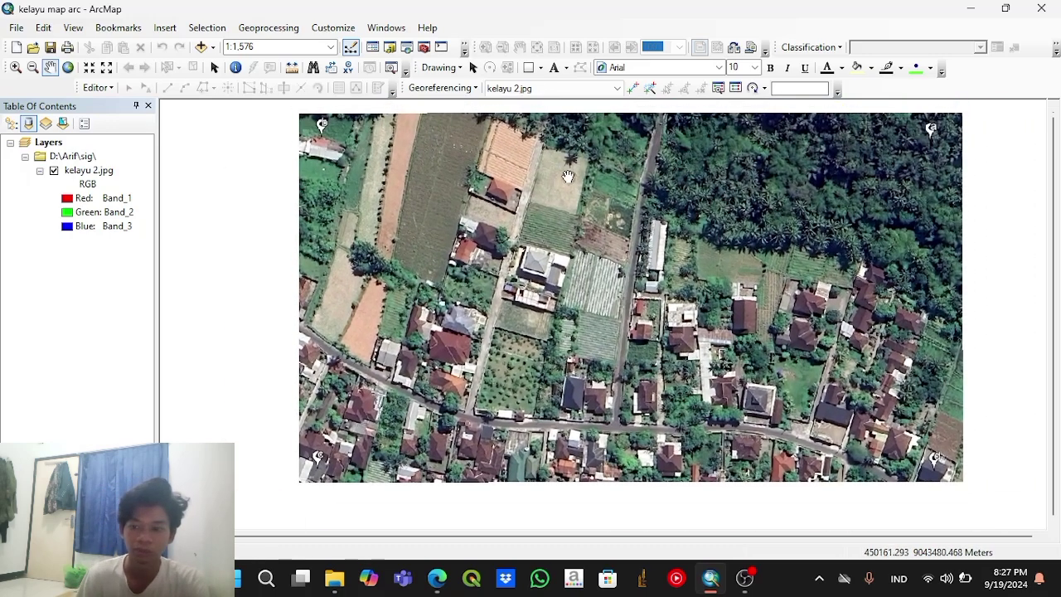
click(32, 68)
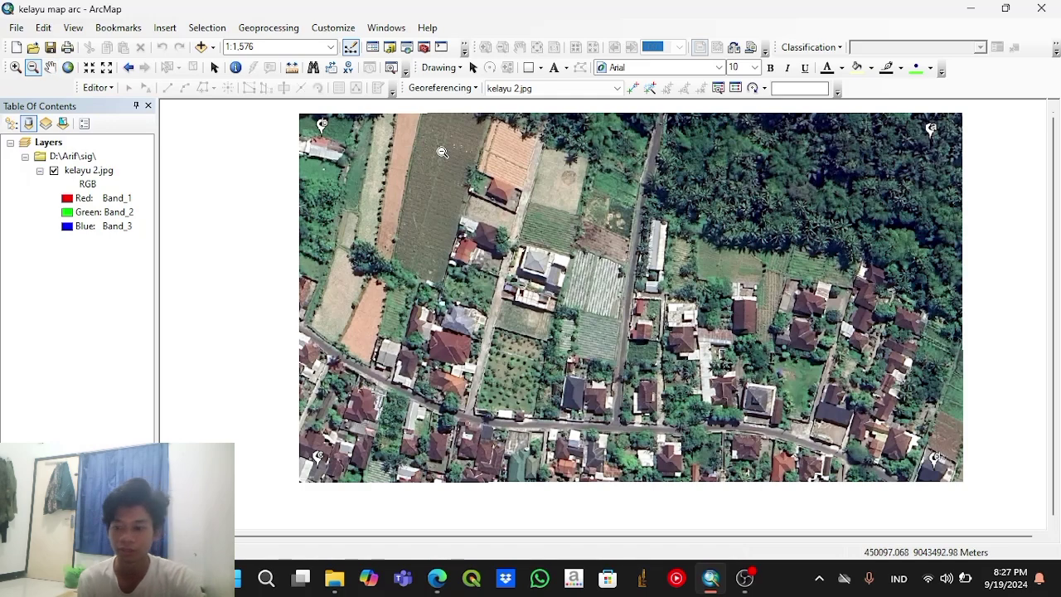
drag(317, 125, 926, 460)
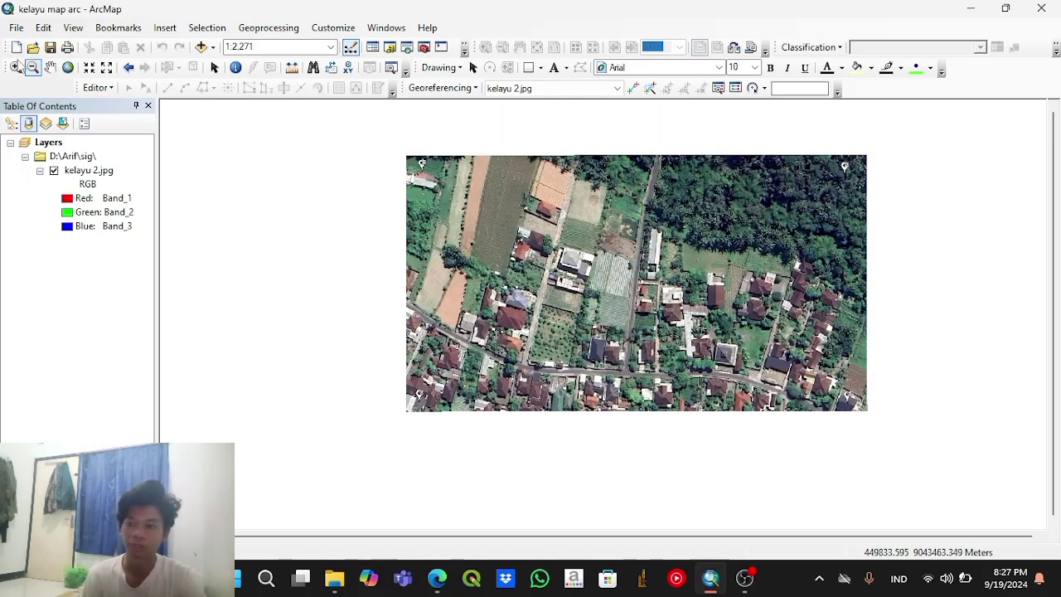
click(15, 68)
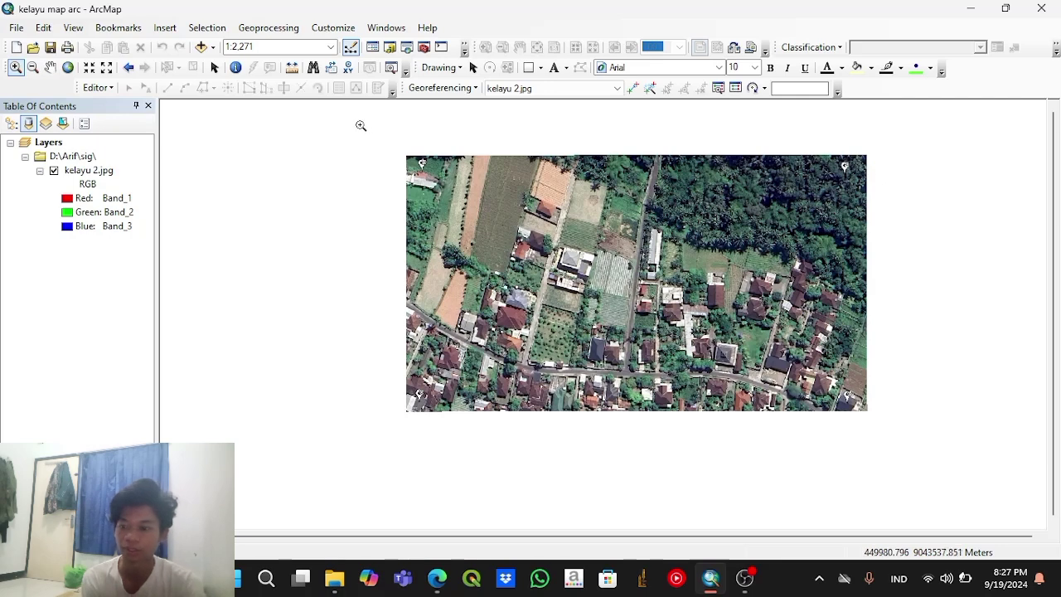
drag(358, 124, 925, 489)
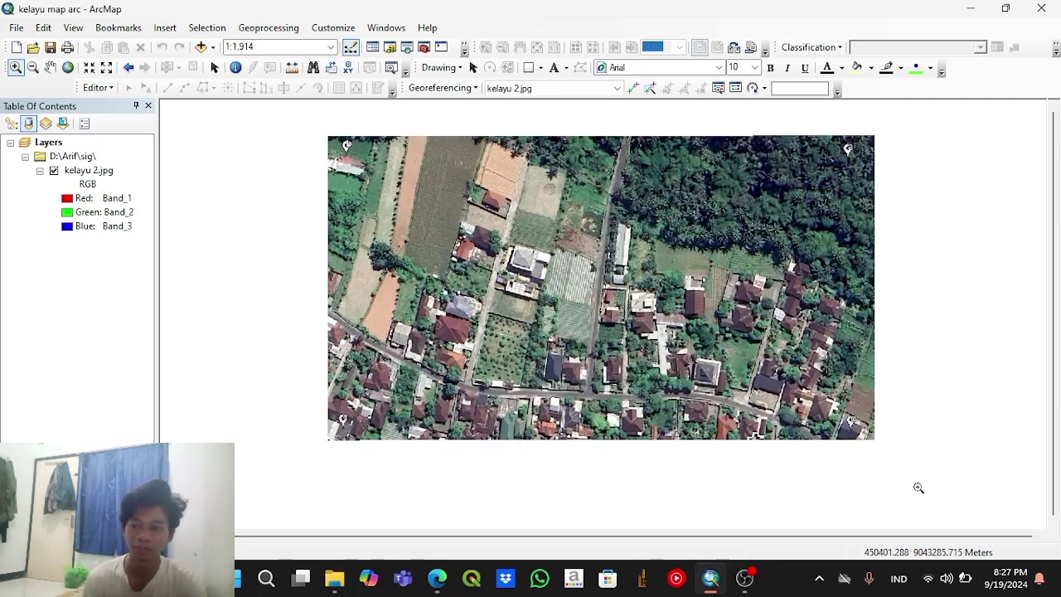
click(50, 68)
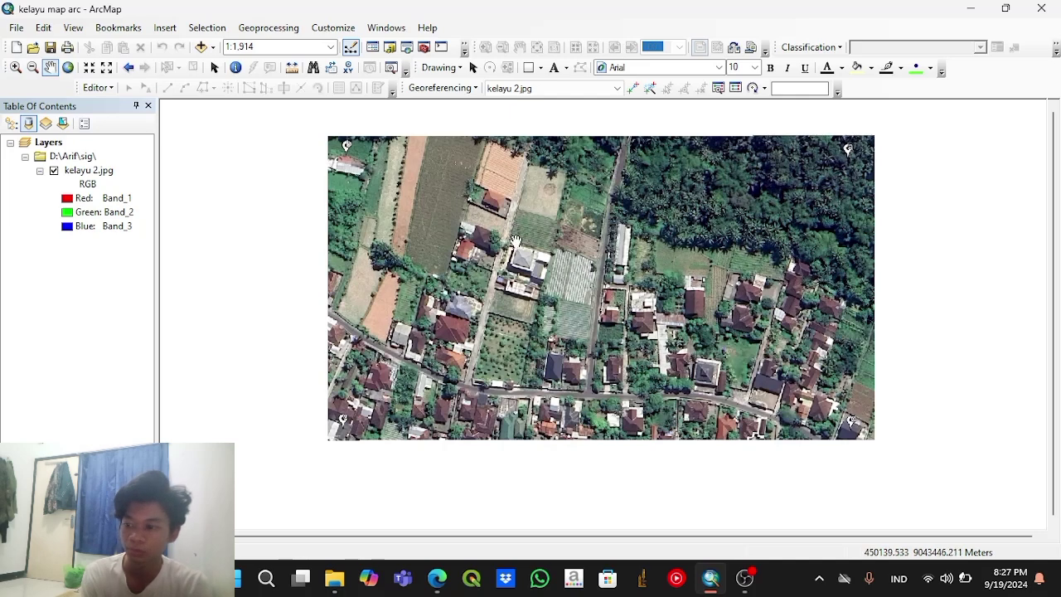
drag(514, 239, 486, 260)
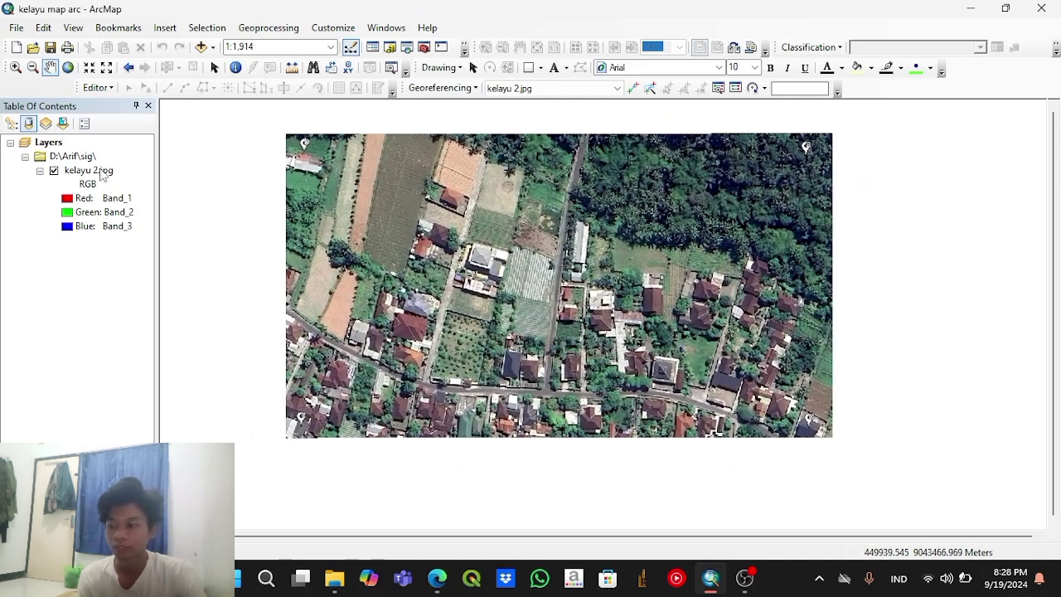
Step: Review the source extent and spatial reference of the kelayu 2.jpg layer, and check its georeferencing link table
right_click(76, 171)
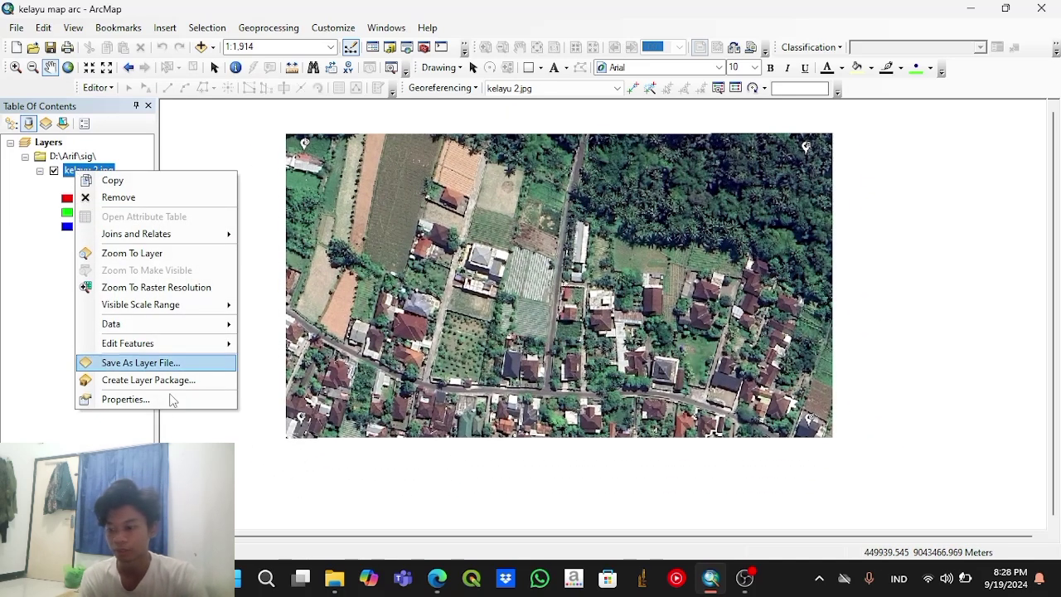
click(125, 400)
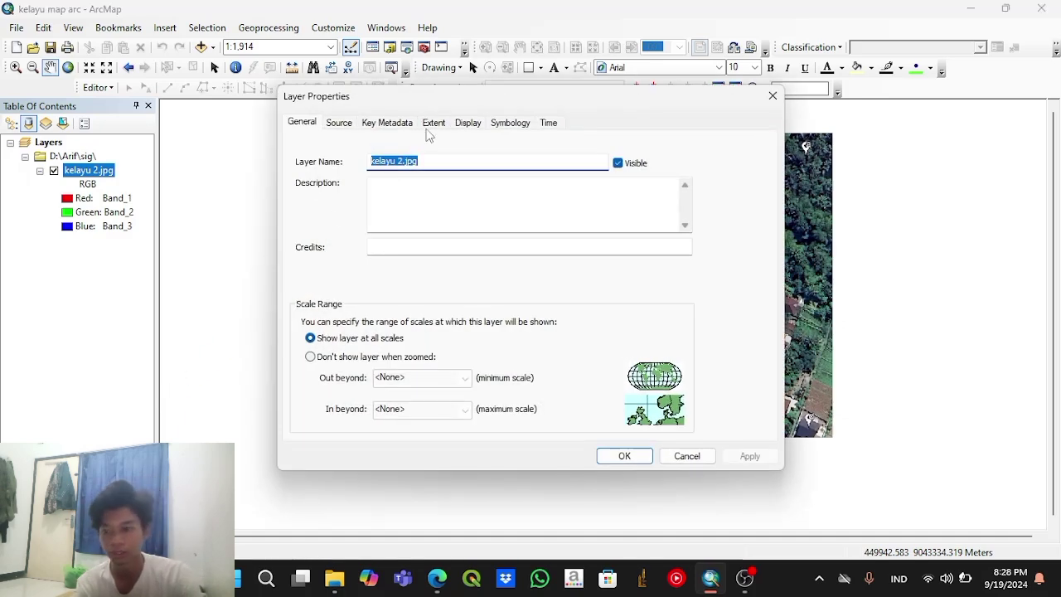
click(353, 126)
scroll(449, 247, down, 5)
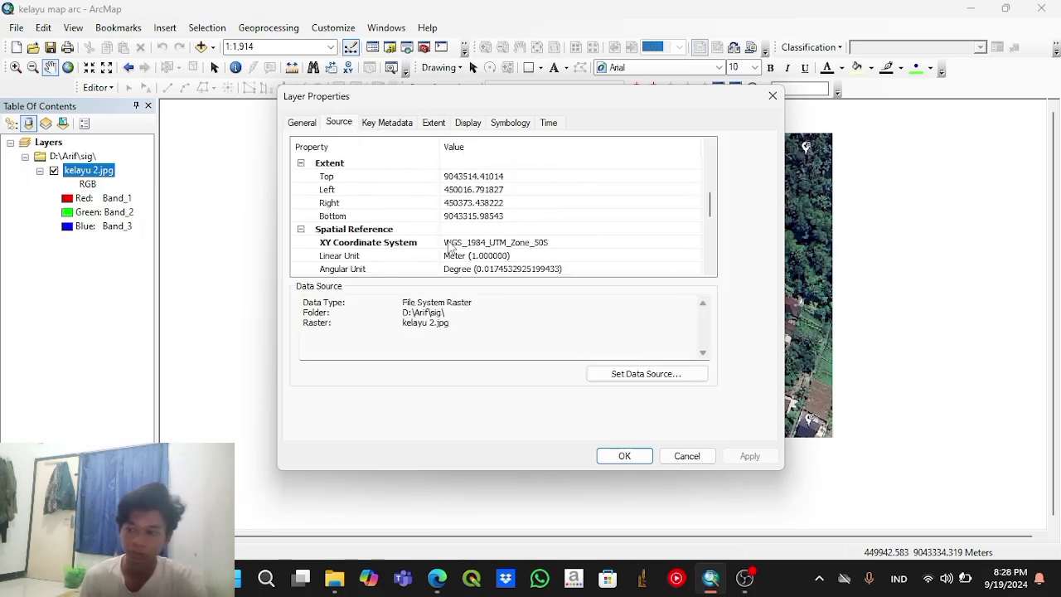
scroll(449, 247, down, 1)
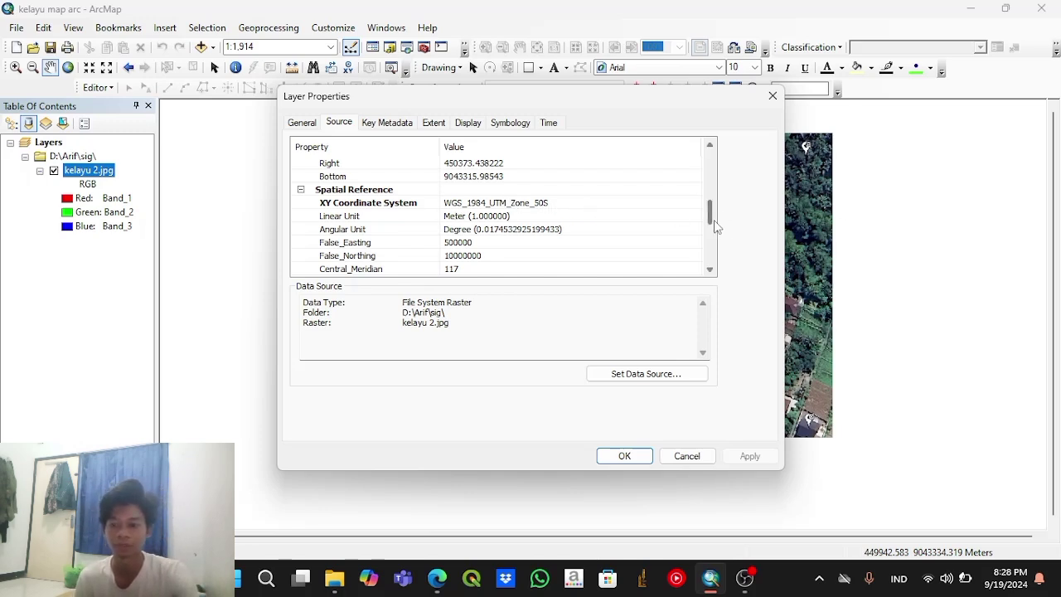
drag(710, 219, 710, 232)
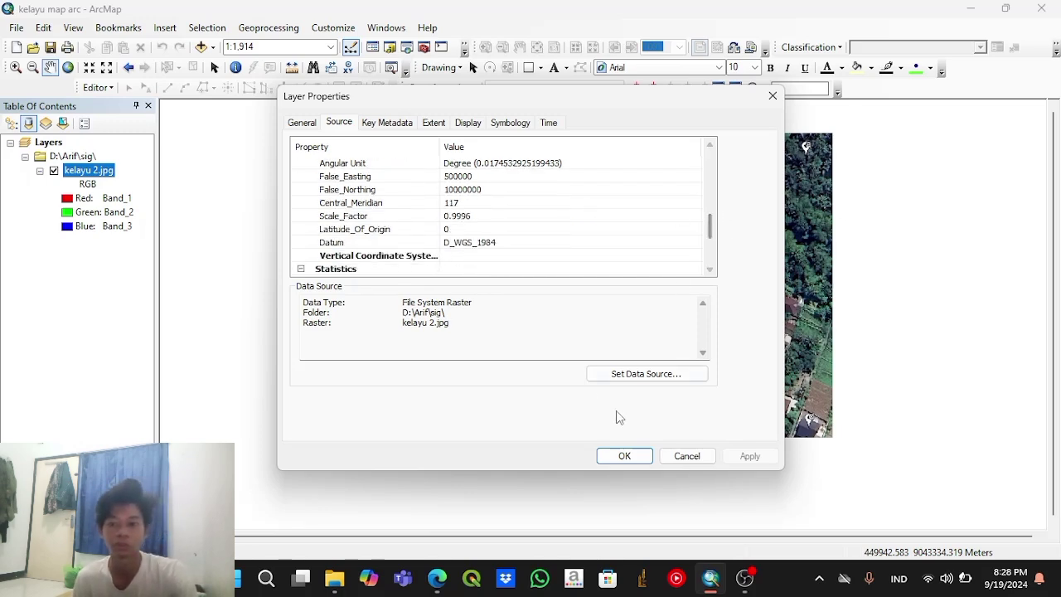
click(640, 455)
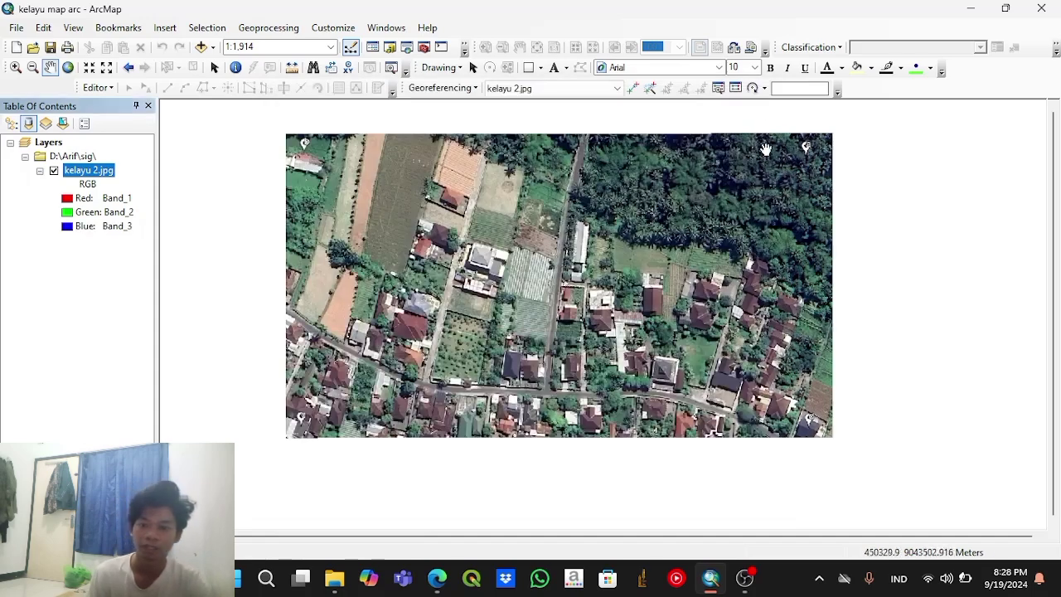
click(736, 88)
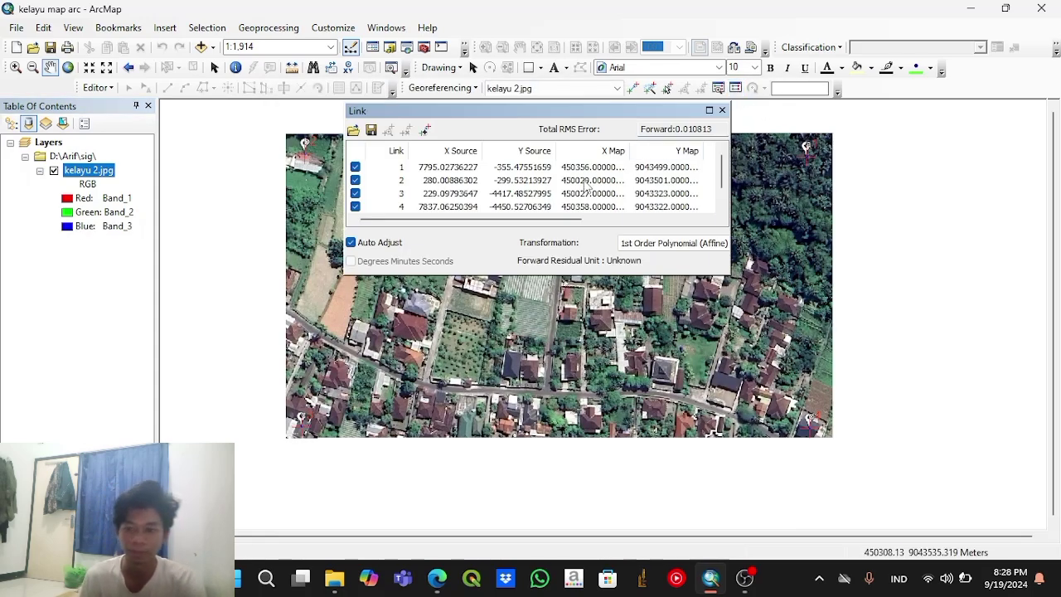
click(722, 111)
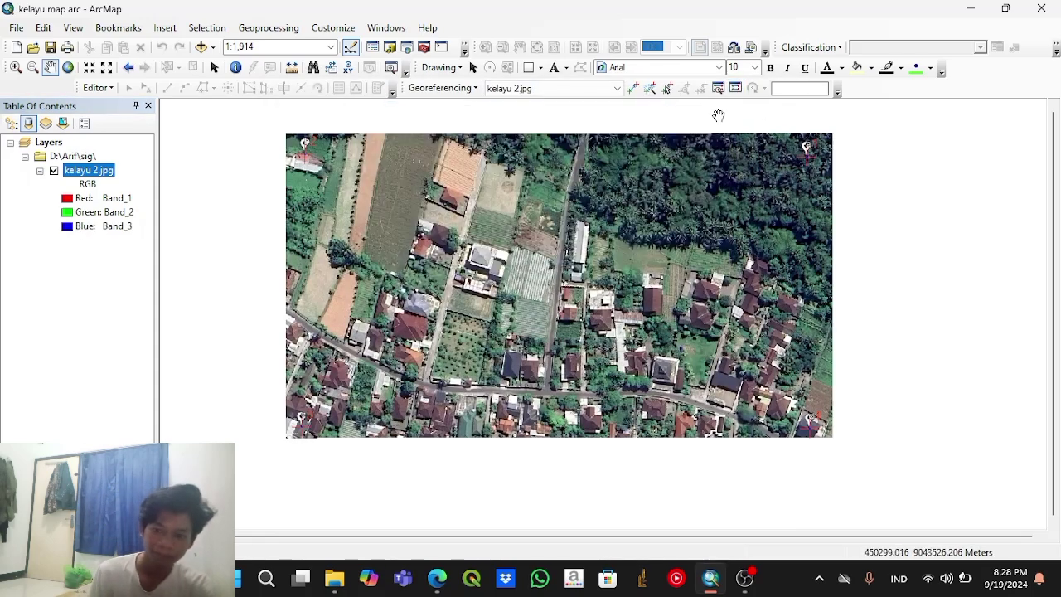
Step: Create a folder named SIMPEN DULU inside the D:\Arif folder connection in the Catalog
click(404, 32)
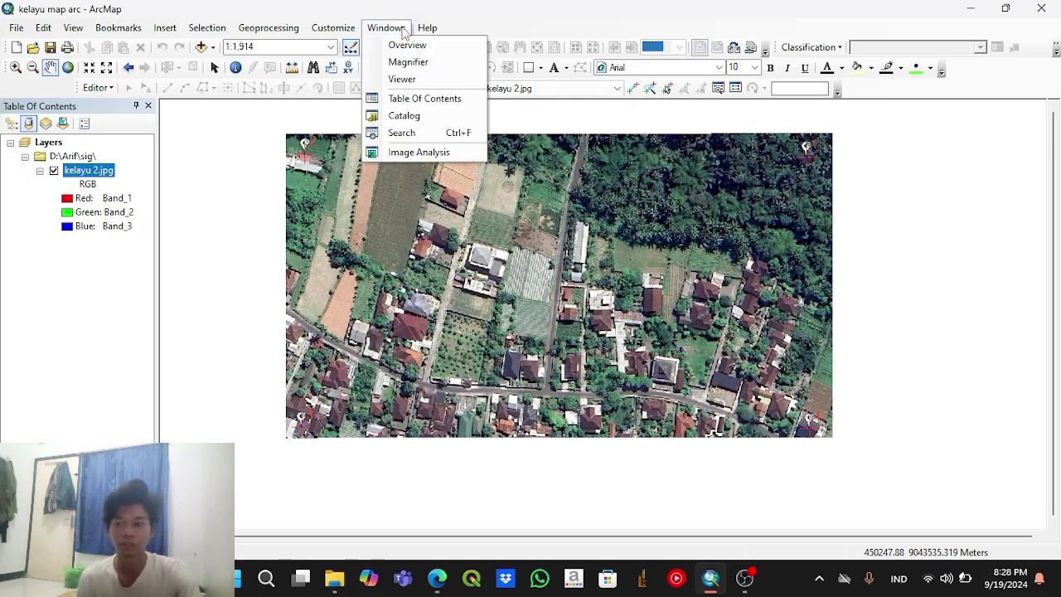
click(404, 117)
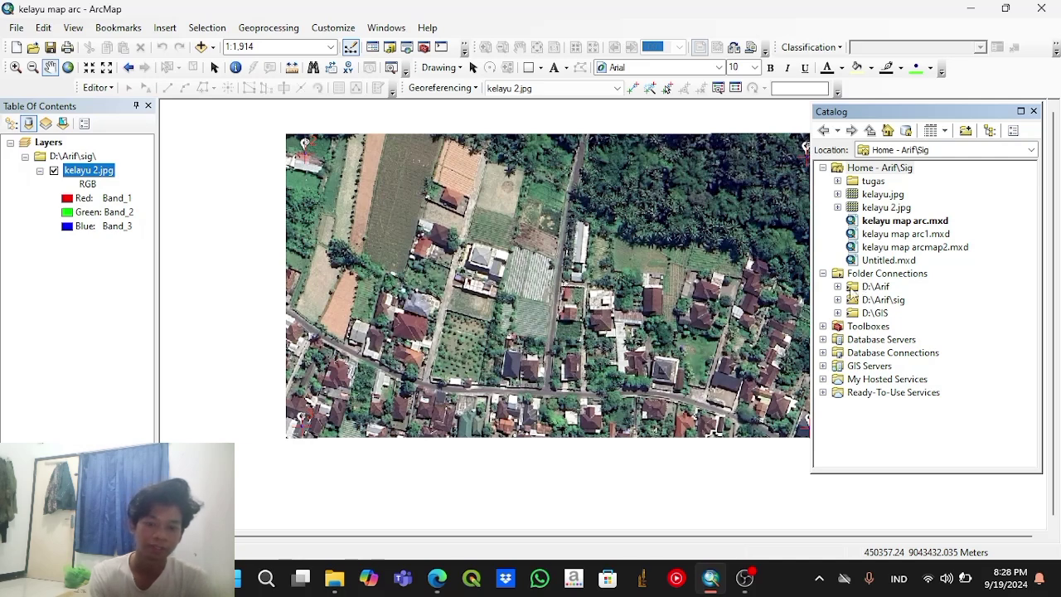
click(839, 287)
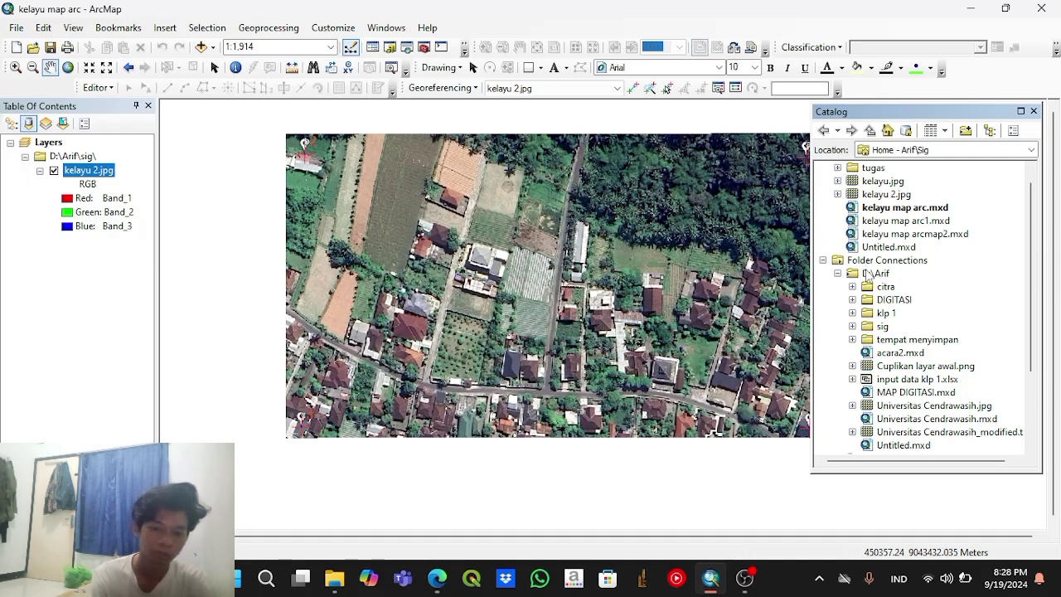
right_click(868, 275)
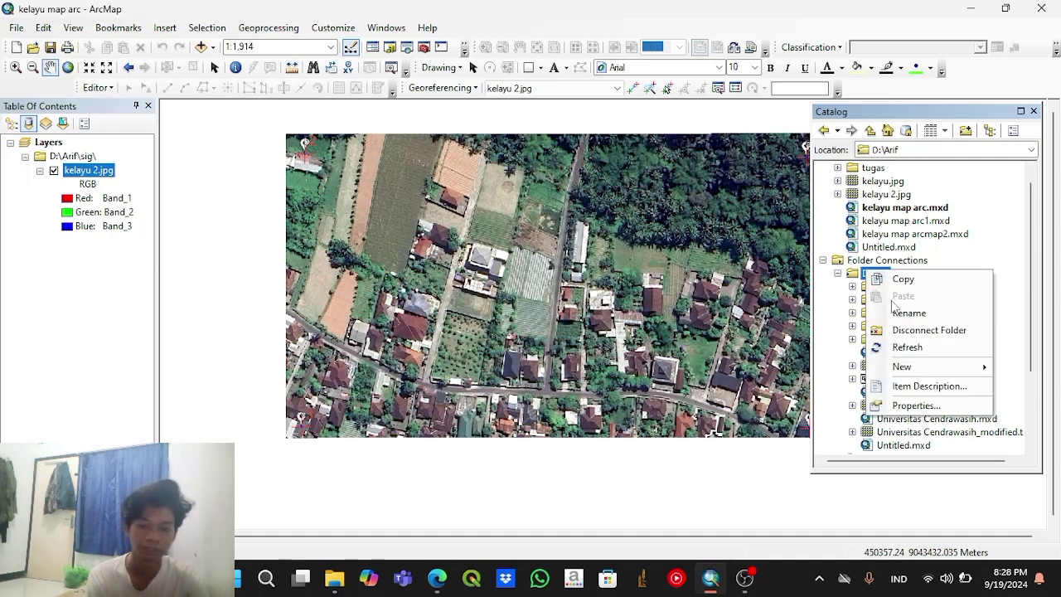
mouse_move(920, 373)
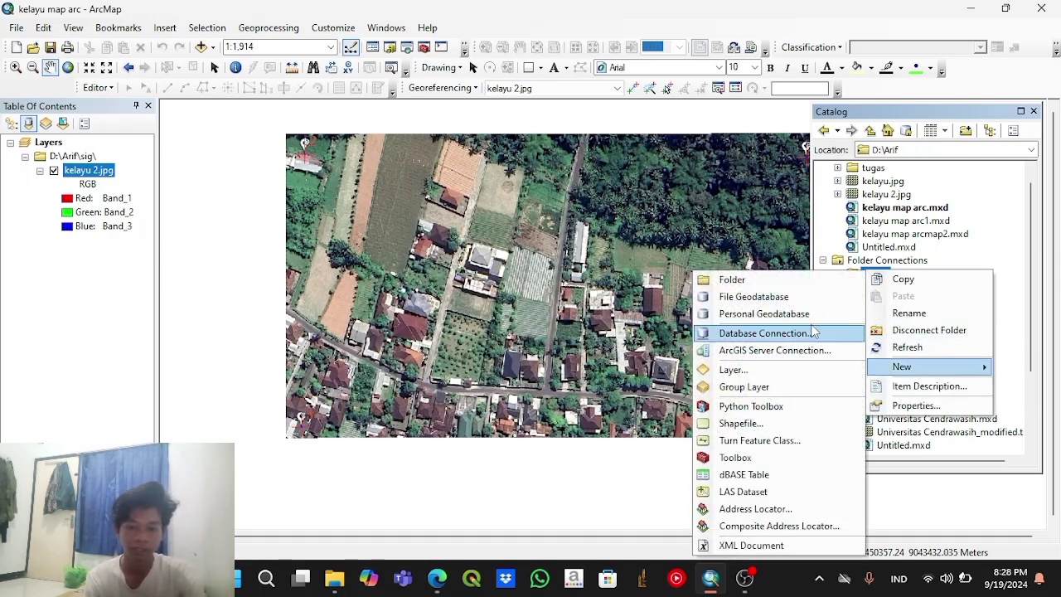
click(730, 279)
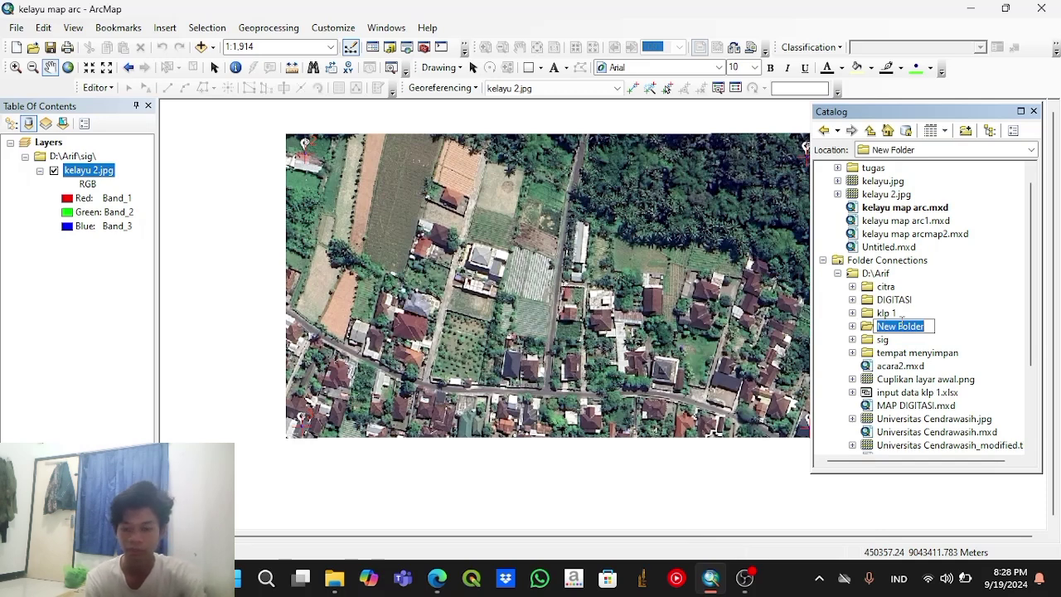
key(BackSpace)
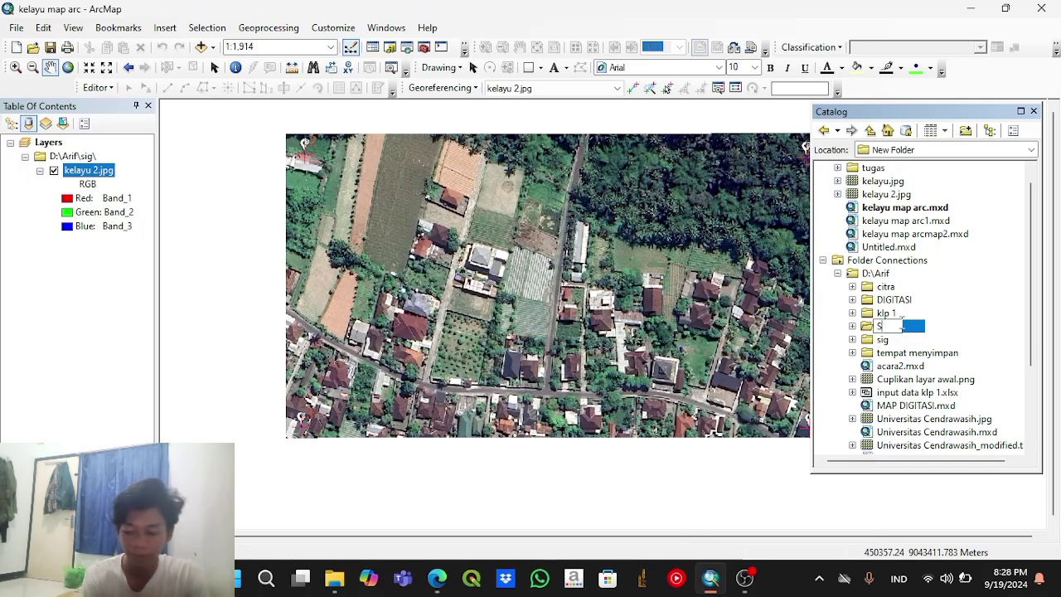
key(Caps_Lock)
text(SIMP)
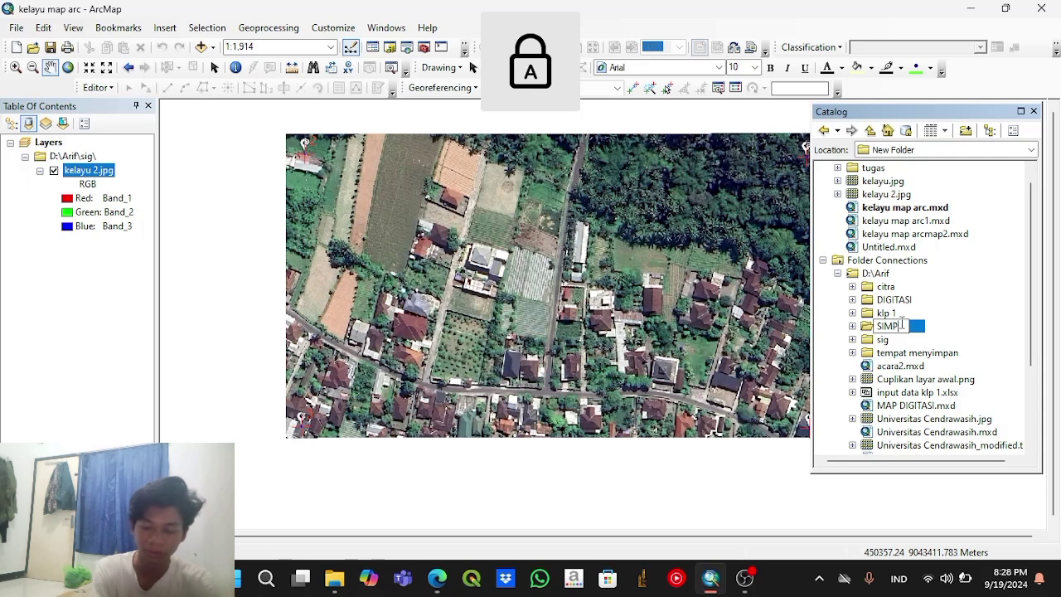
text(B)
text(N DULU)
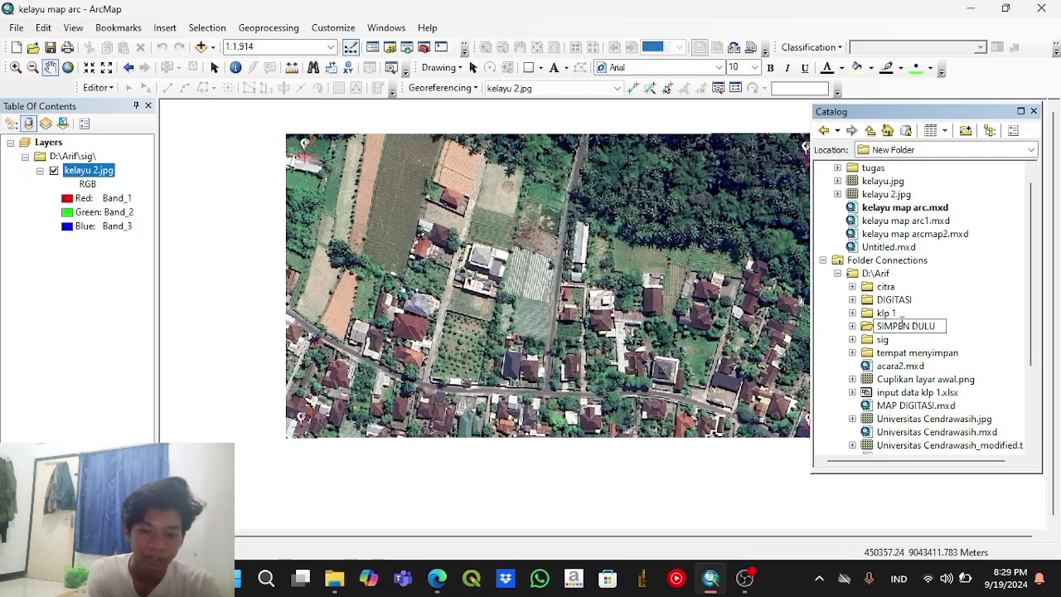
key(Return)
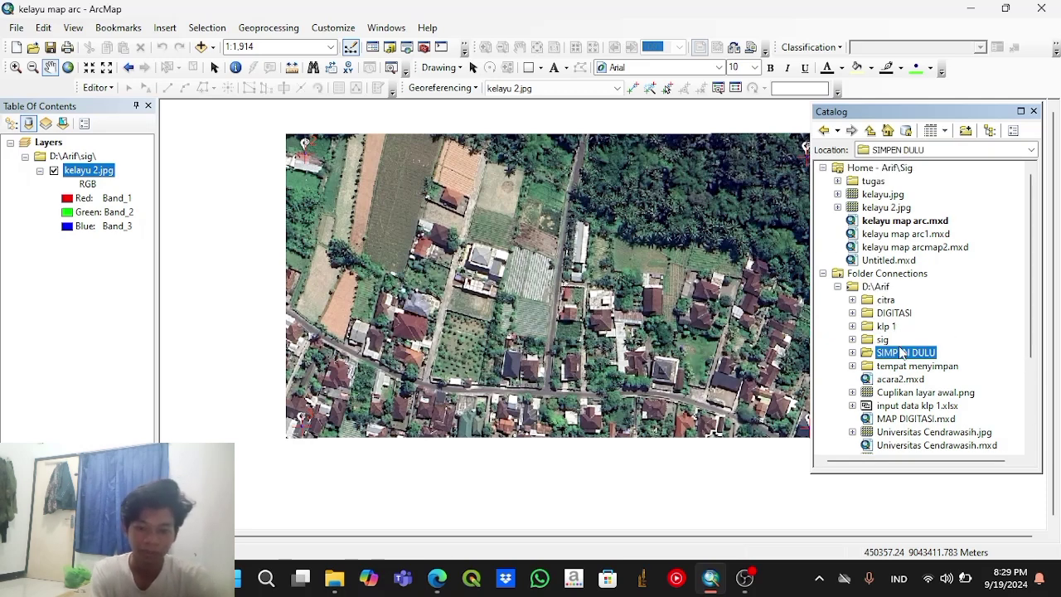
Step: Set up a new shapefile in the SIMPEN DULU folder with the name TITIK and the feature type Point
right_click(903, 352)
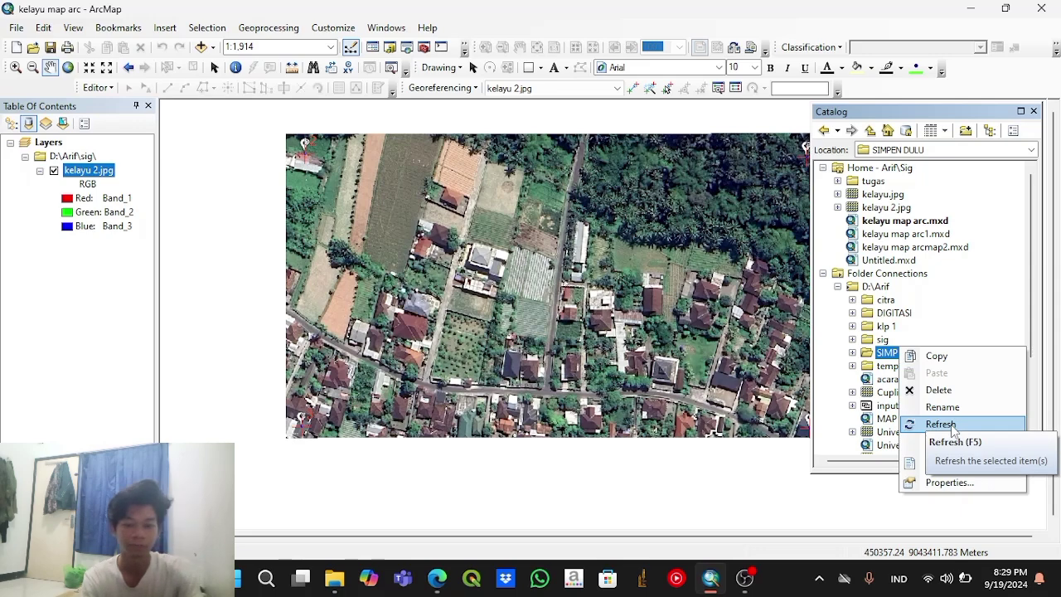
mouse_move(937, 444)
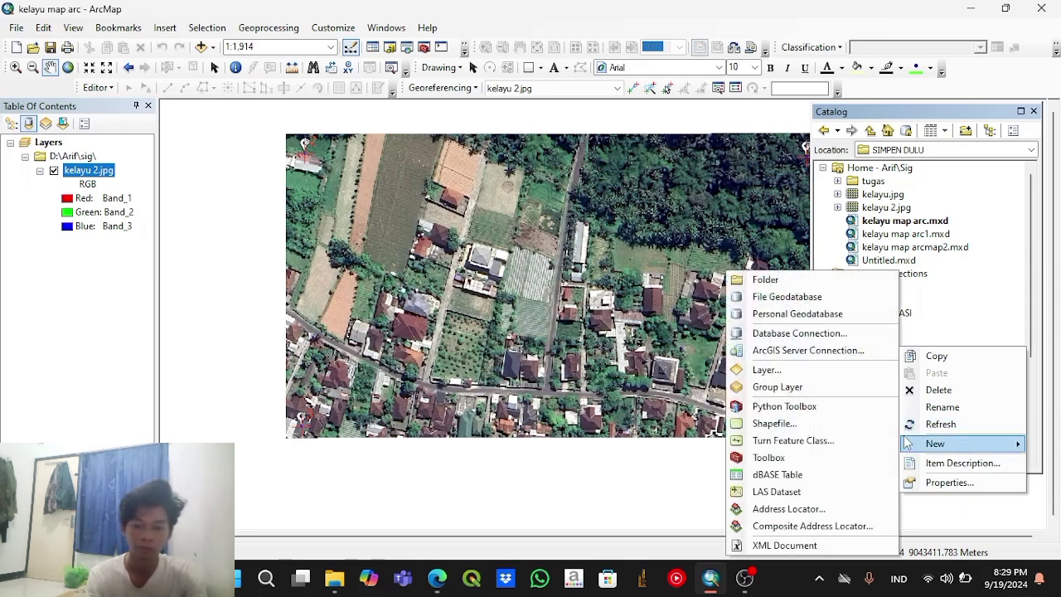
click(783, 425)
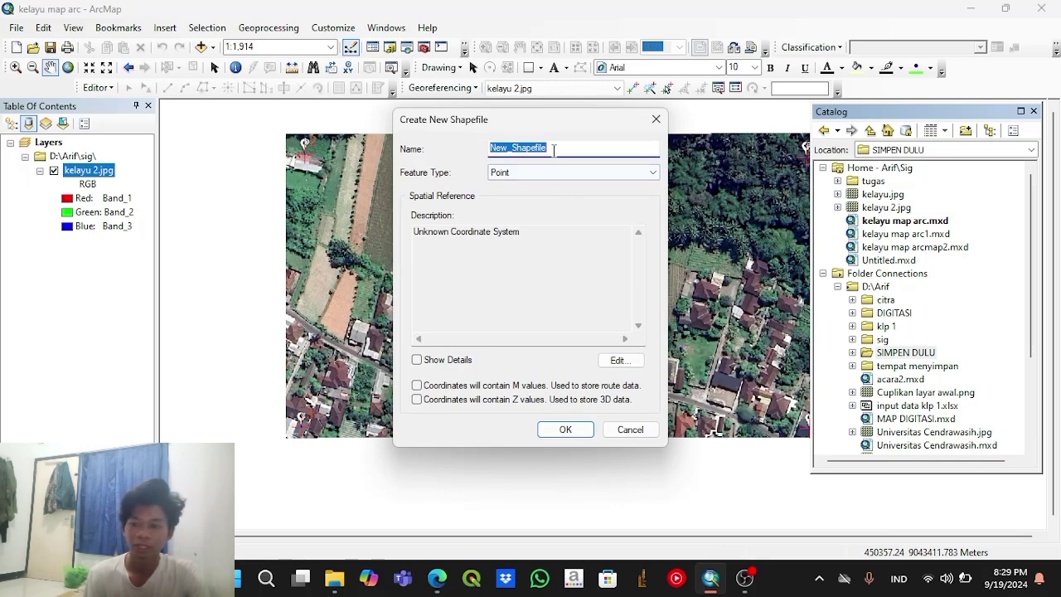
text(TITIK)
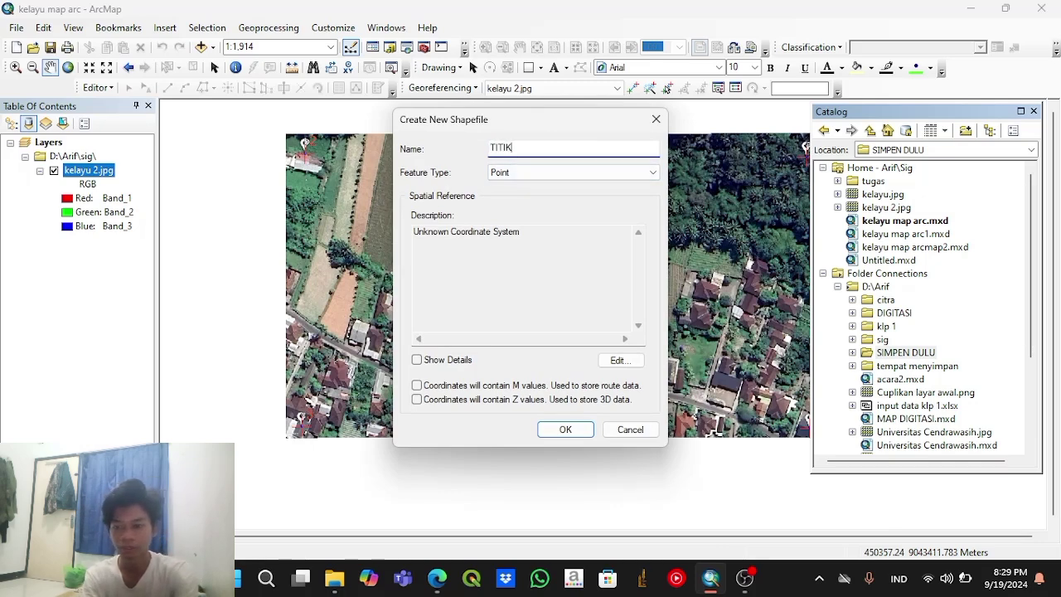
click(554, 173)
click(554, 187)
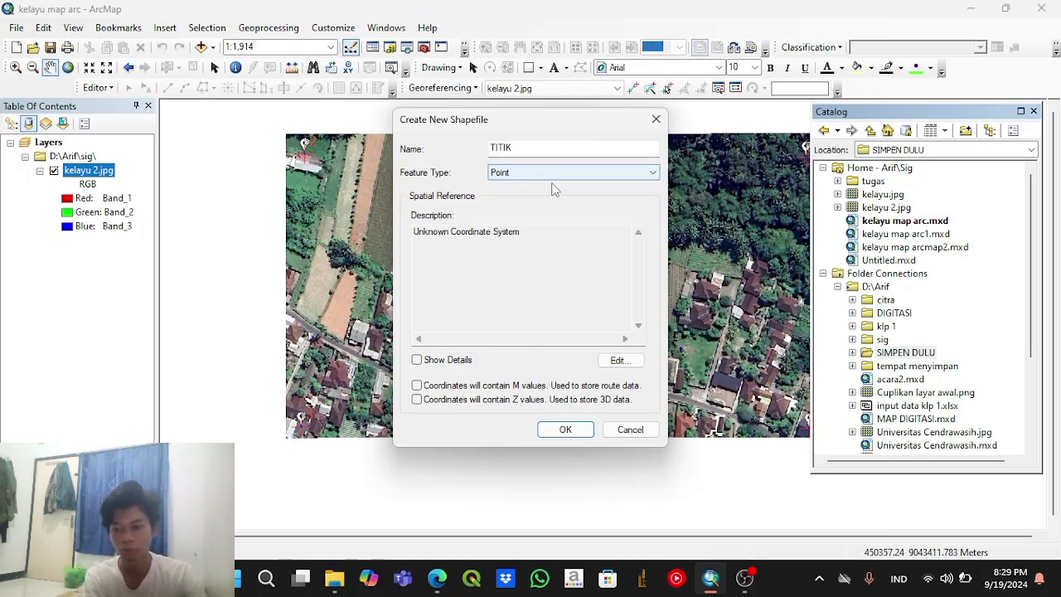
Step: Assign the WGS 1984 UTM Zone 50S coordinate system to the TITIK shapefile and create it
click(620, 361)
click(490, 166)
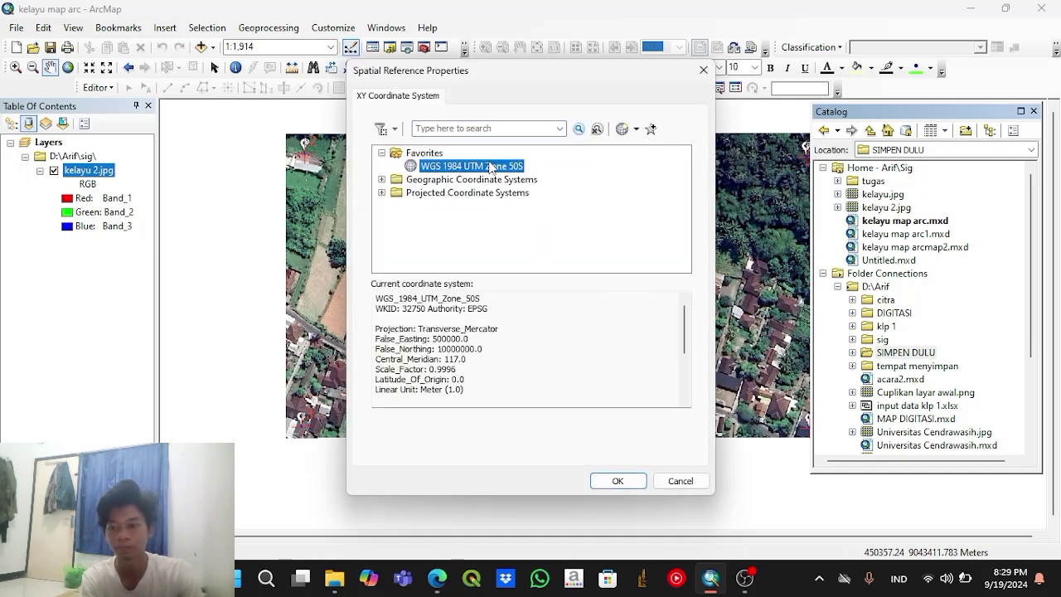
click(618, 483)
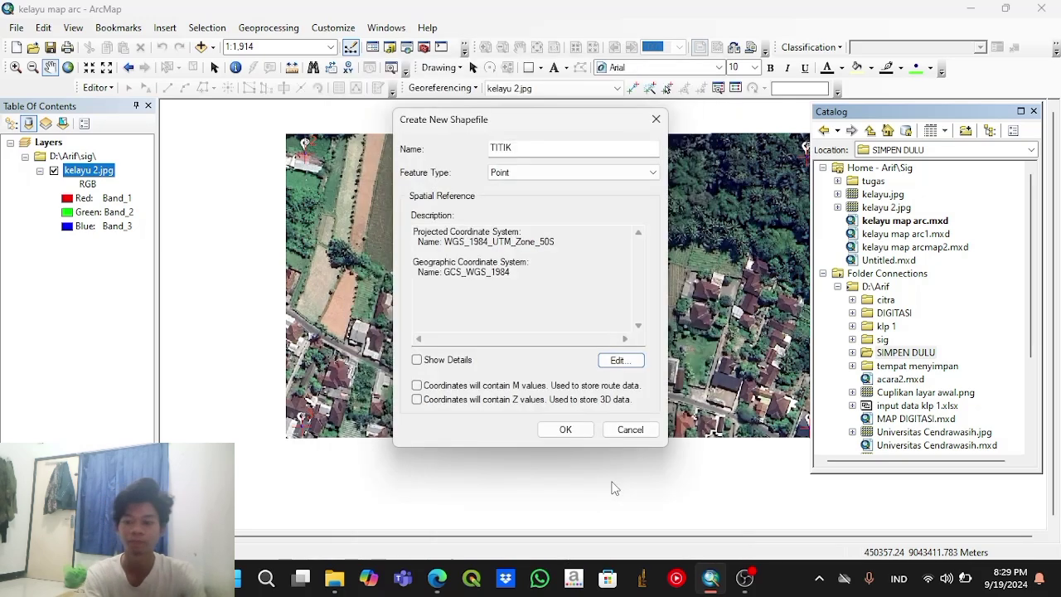
click(572, 428)
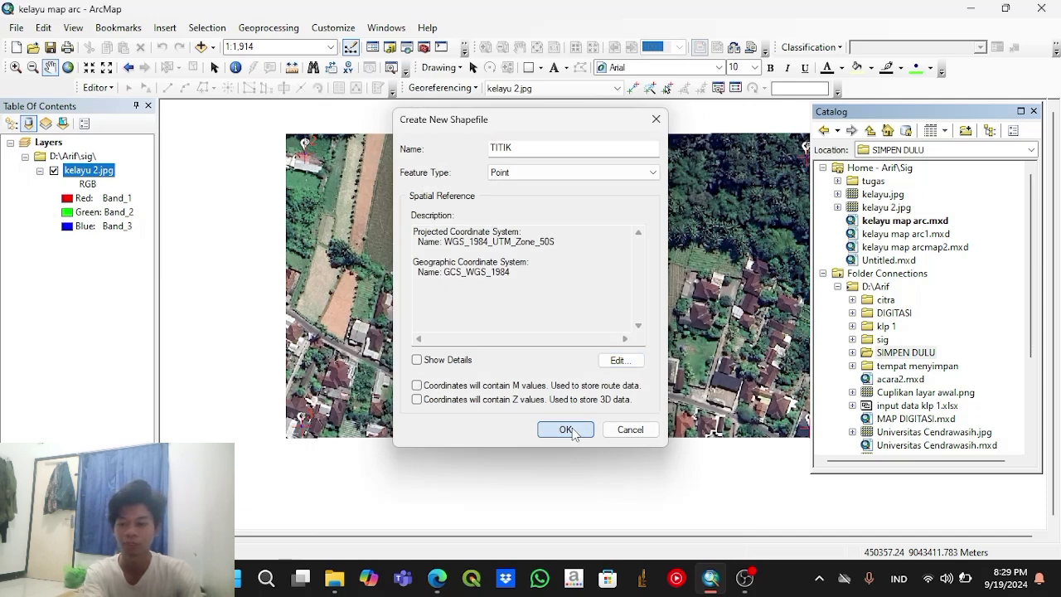
Step: Start an edit session and place three TITIK points: on the southeastern grey-roofed building, the long building beside the north-south road, and the large western house
click(106, 88)
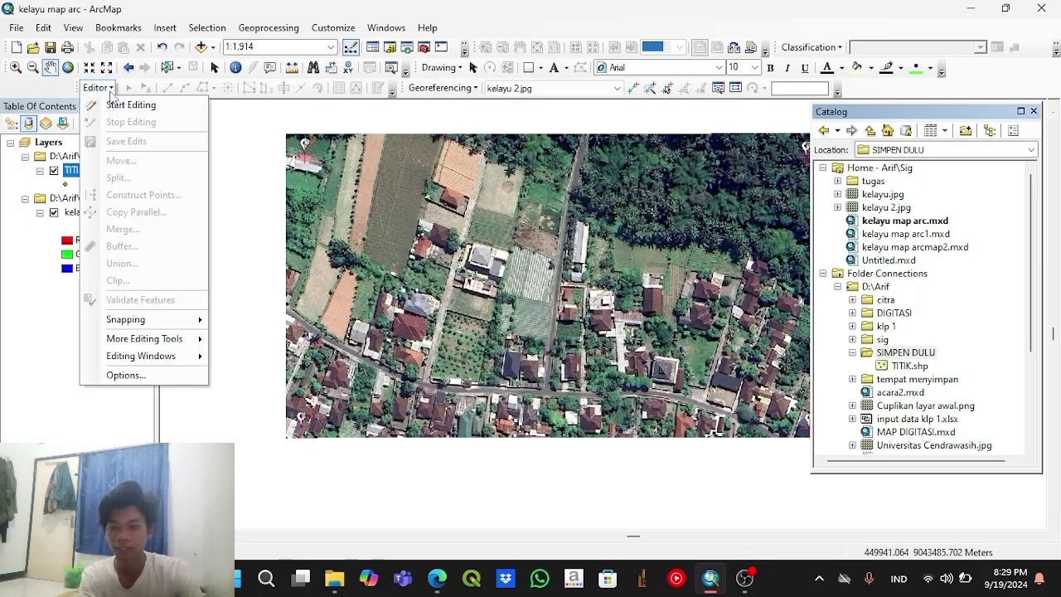
click(117, 104)
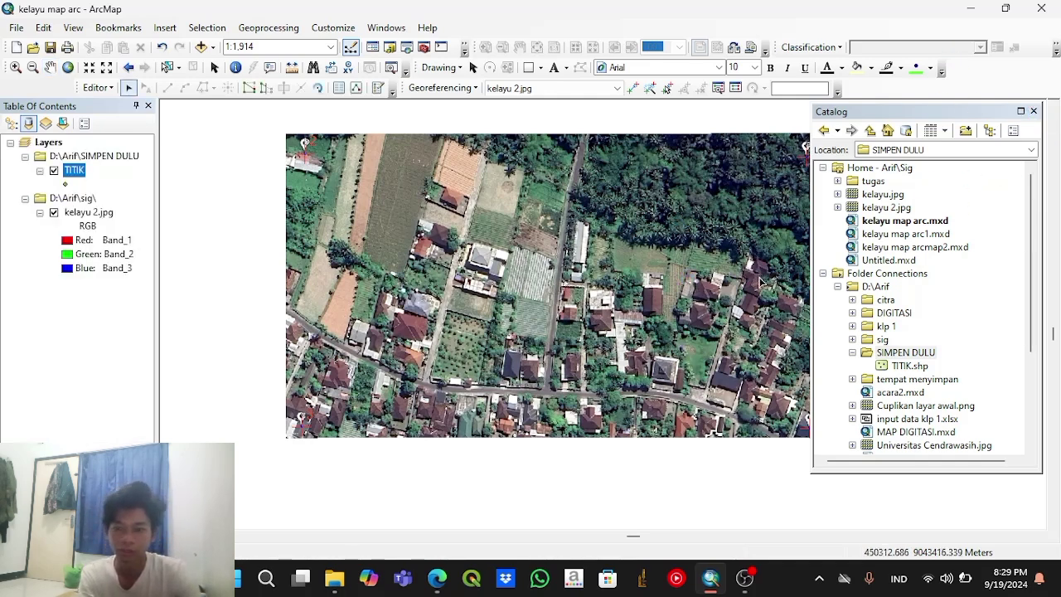
click(1034, 111)
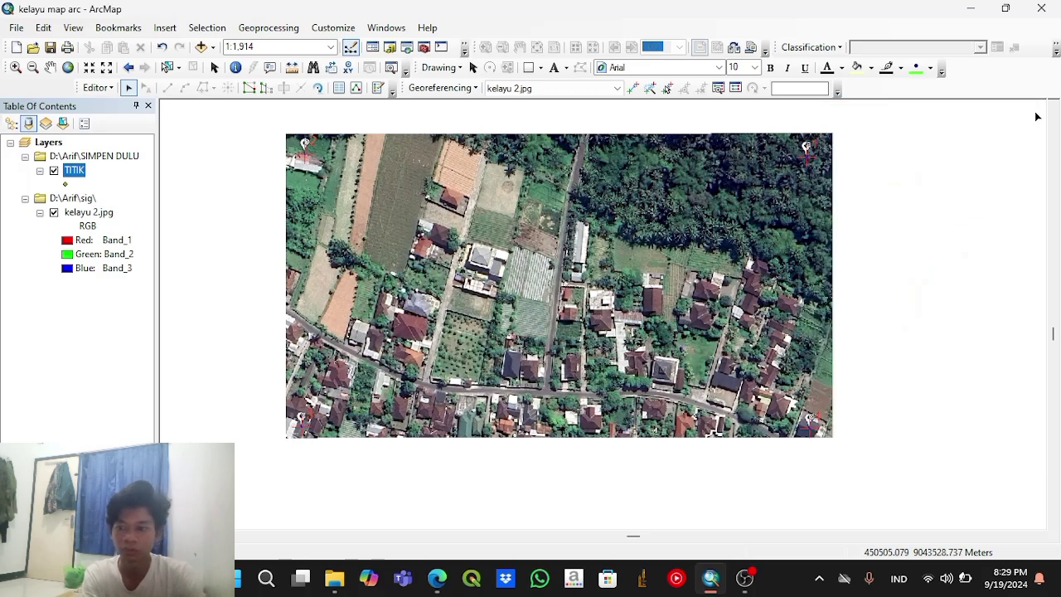
click(378, 88)
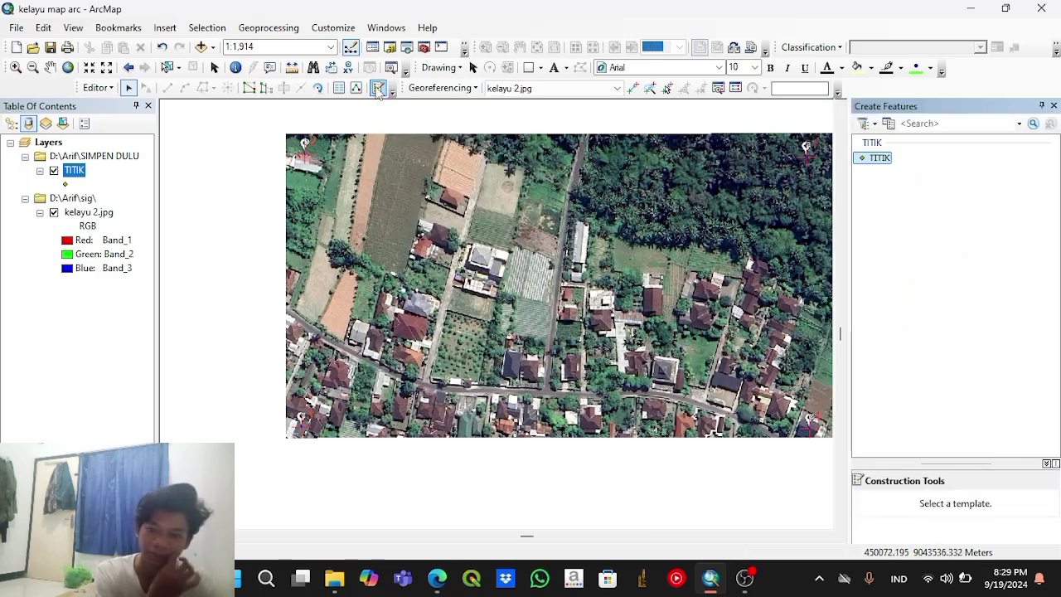
click(877, 158)
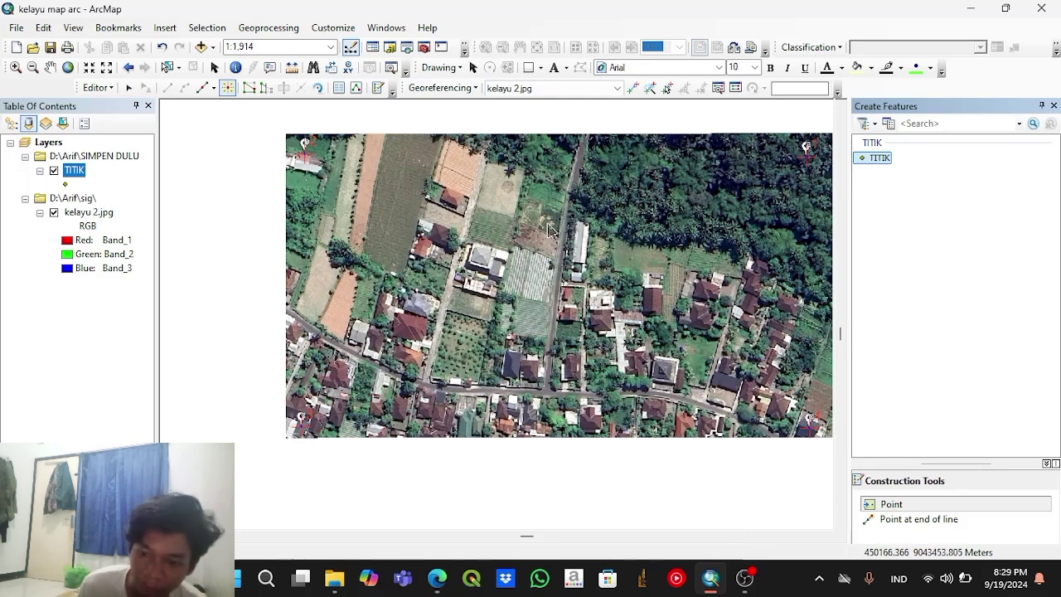
click(663, 374)
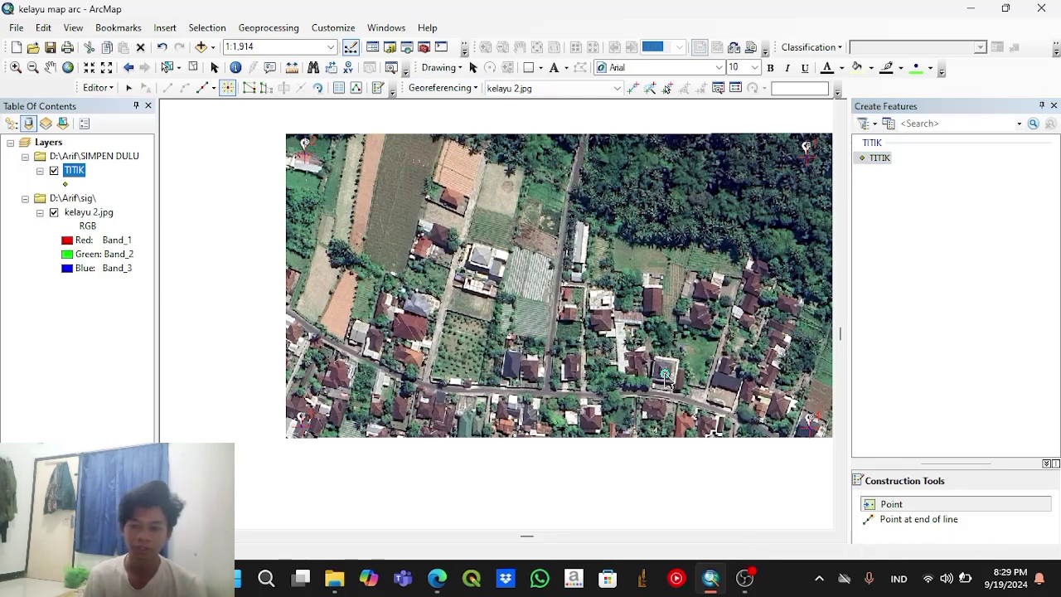
click(583, 247)
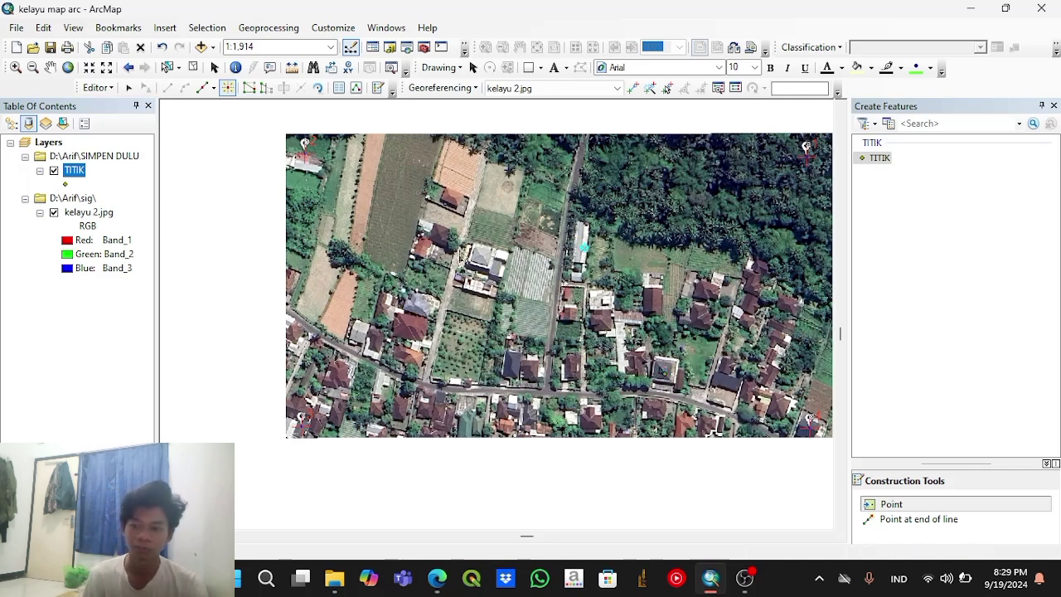
click(477, 285)
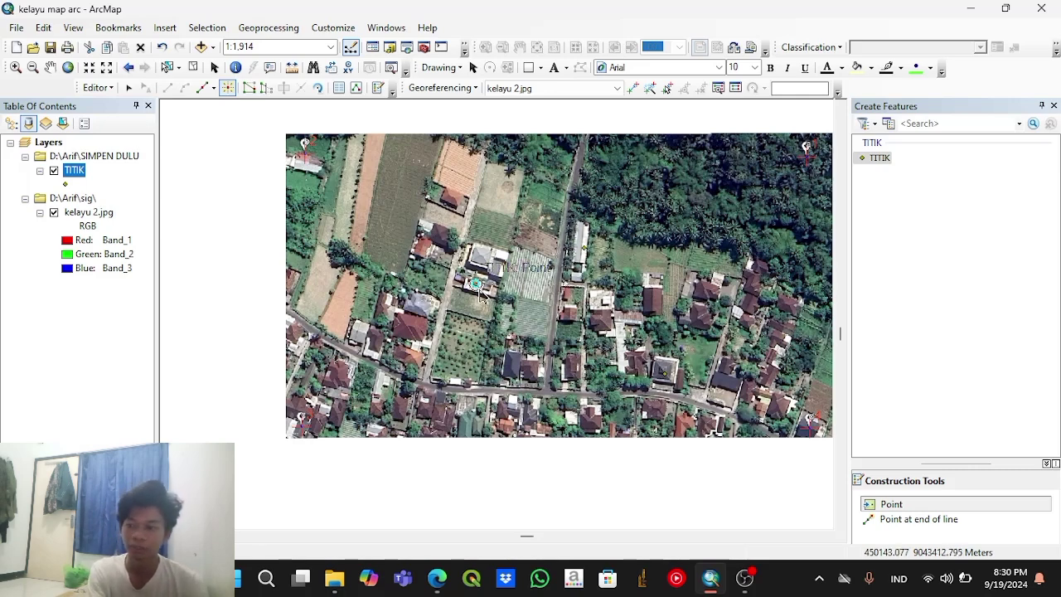
Step: Save the edits to the TITIK layer and end the edit session
click(115, 87)
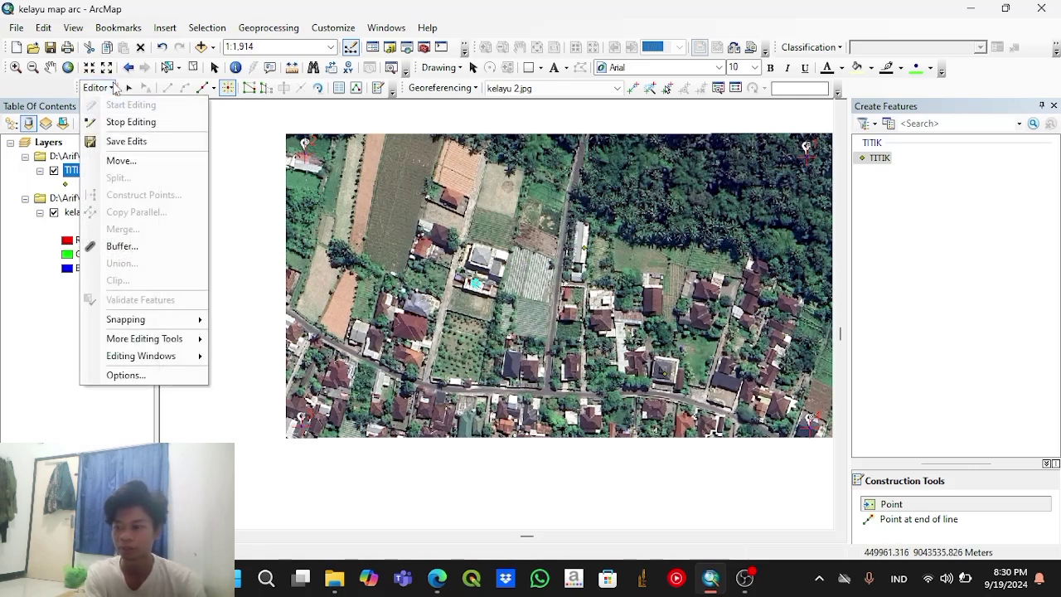
click(115, 87)
click(93, 89)
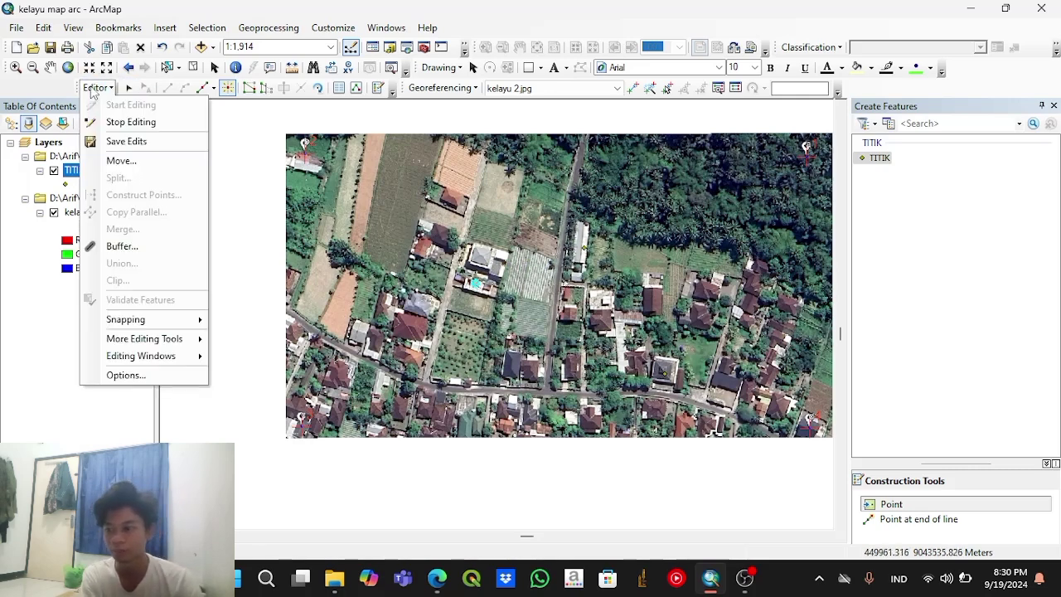
click(126, 141)
click(96, 89)
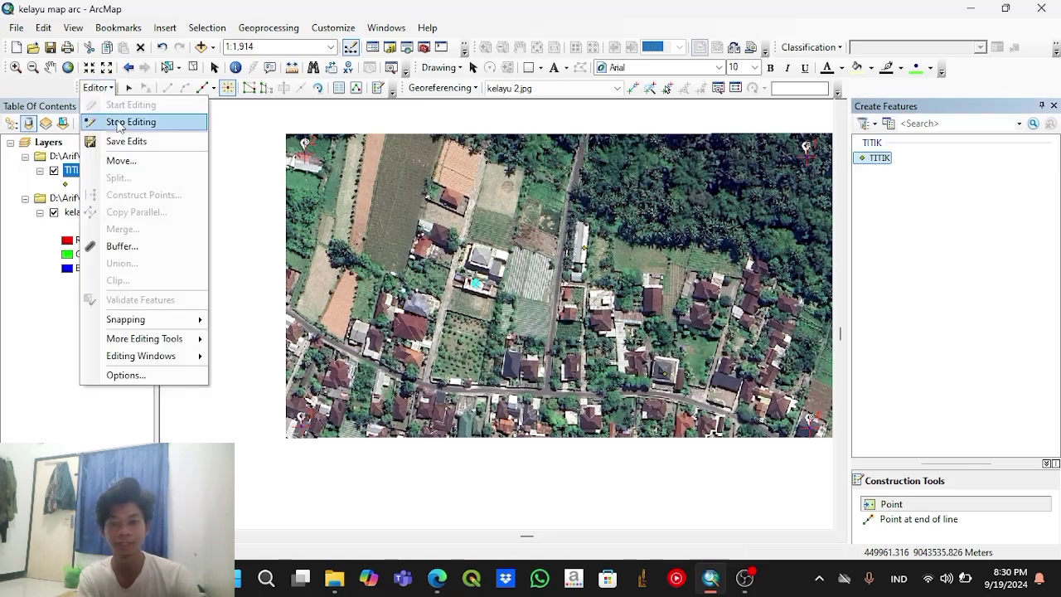
click(125, 123)
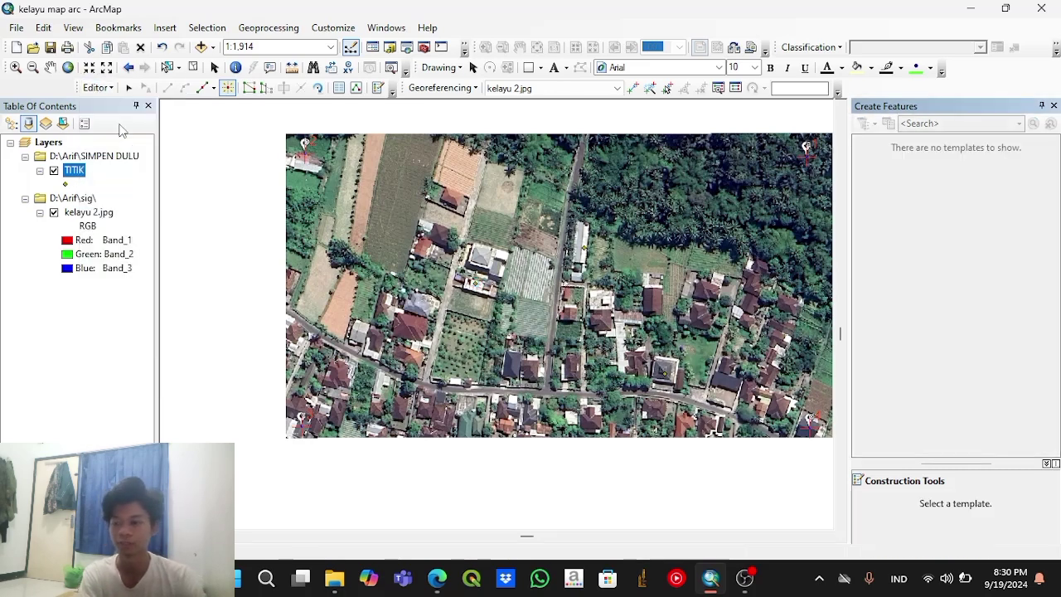
Step: Open the TITIK attribute table and add a Text field named NAMA with a length of 50
right_click(78, 172)
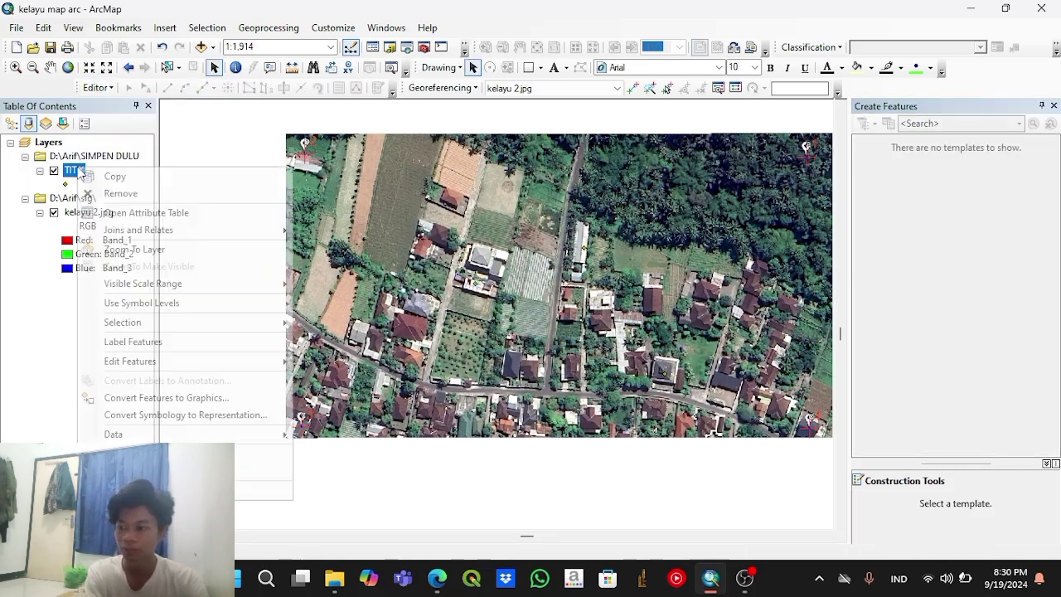
click(145, 213)
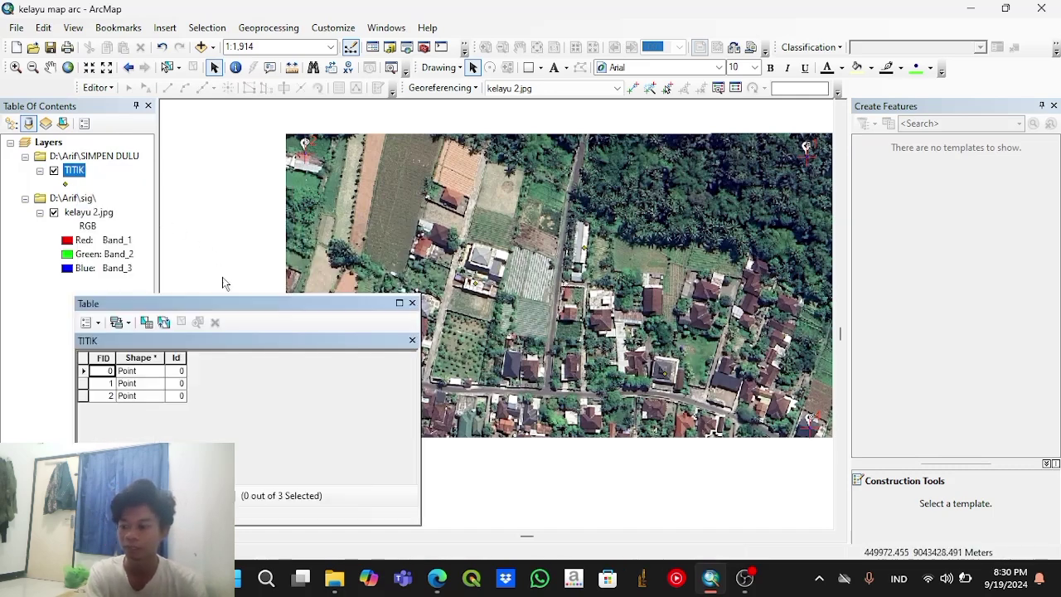
click(98, 325)
click(153, 98)
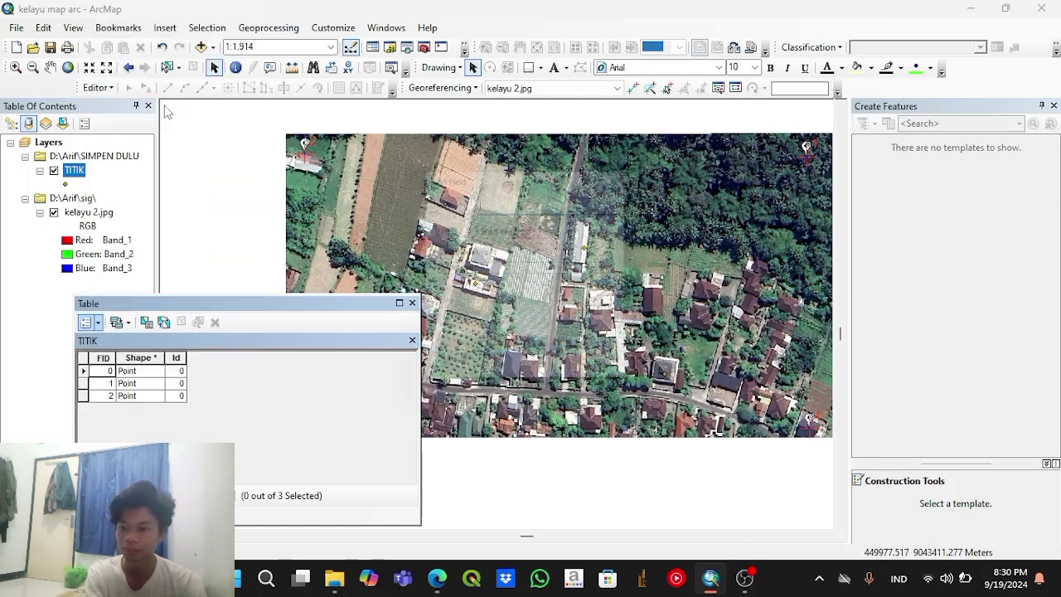
text(NAMA)
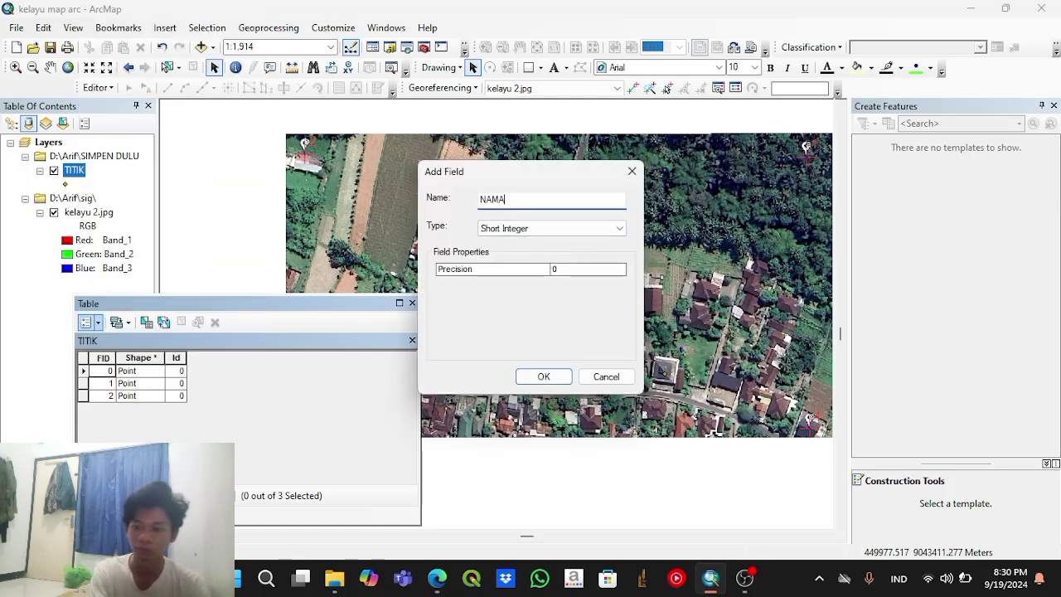
click(547, 230)
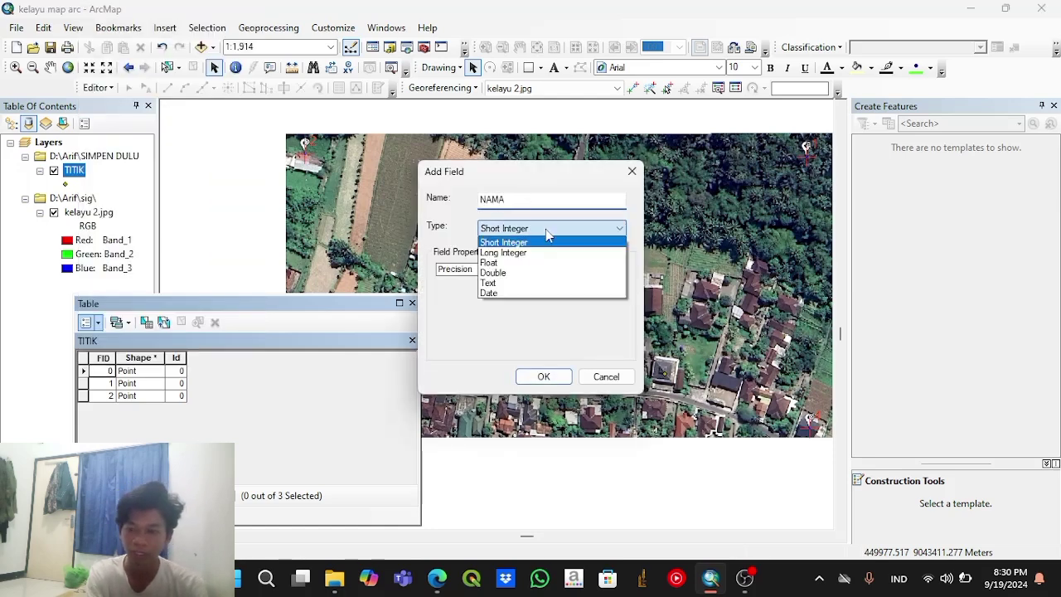
click(545, 283)
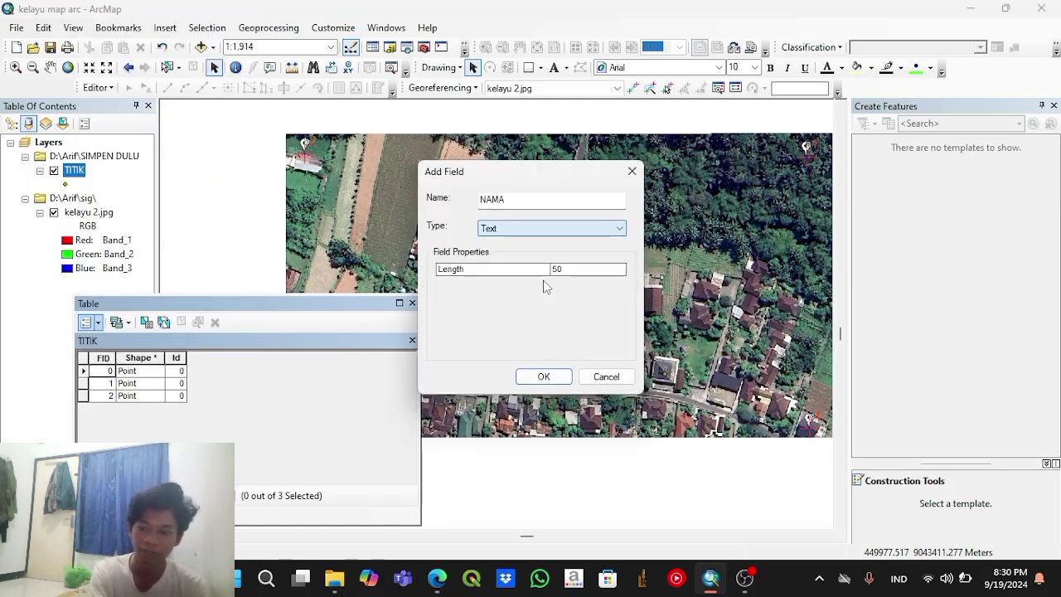
click(544, 377)
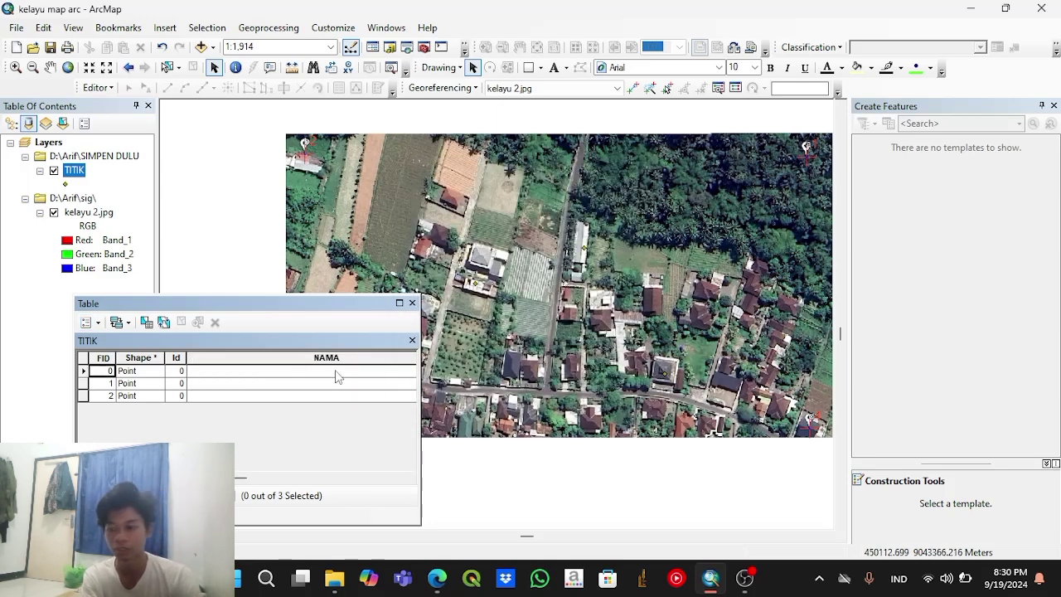
Step: Add a field named X of type Double to the TITIK attribute table
click(297, 475)
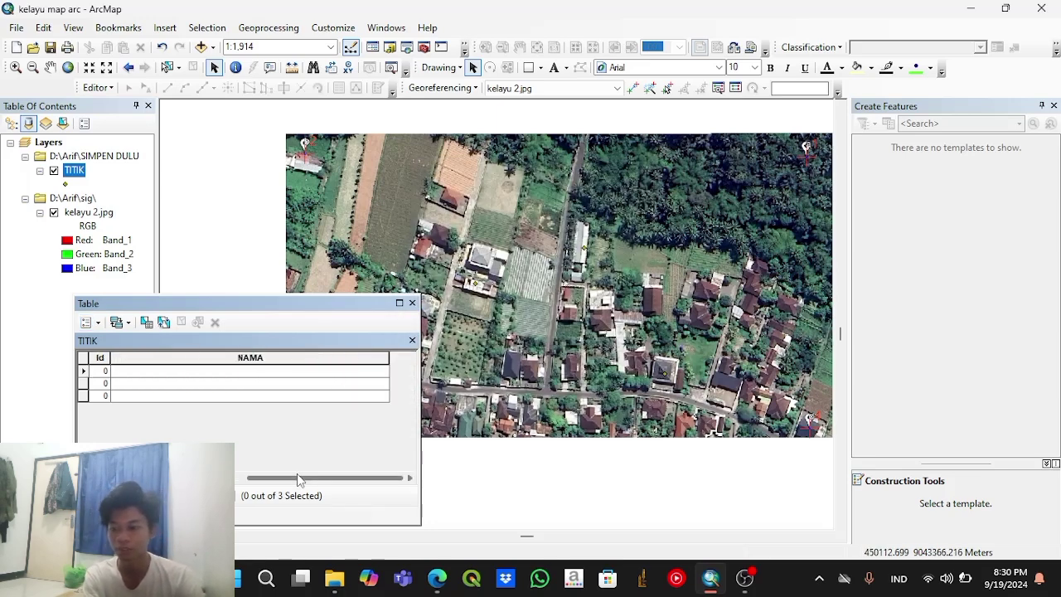
click(98, 322)
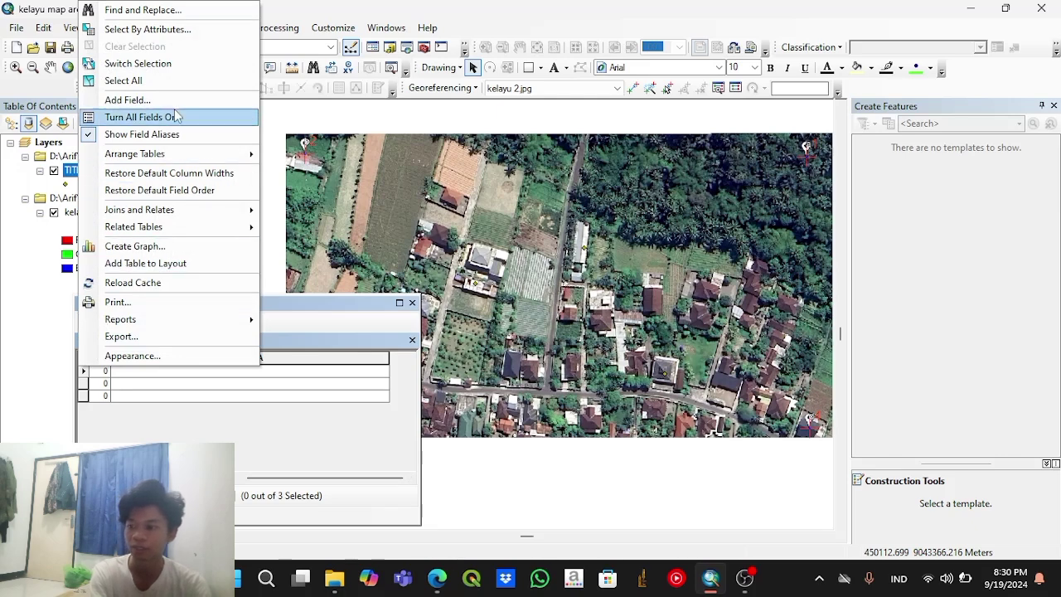
click(166, 101)
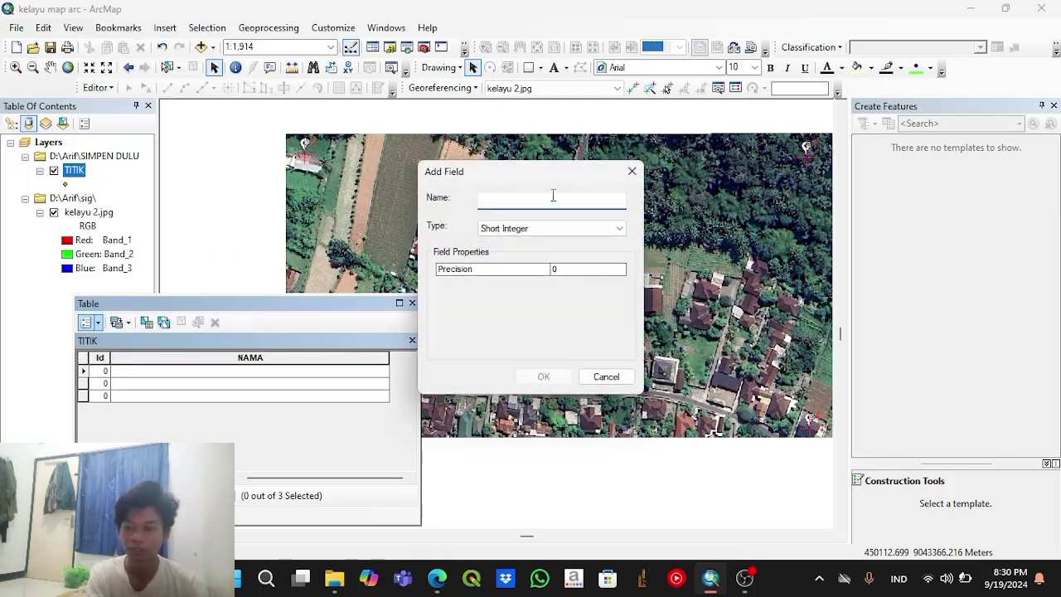
text(X)
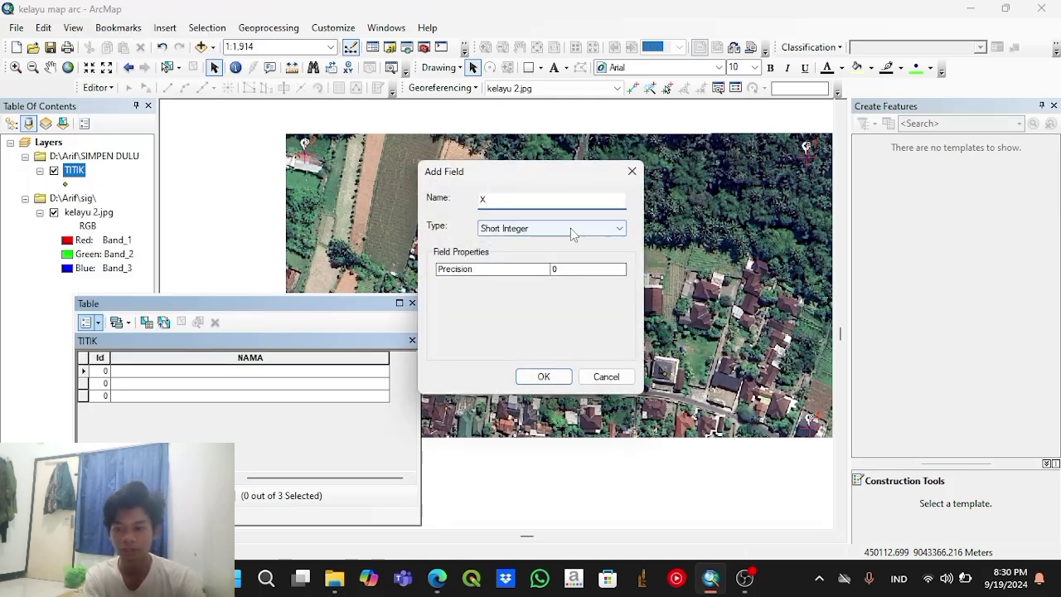
click(570, 229)
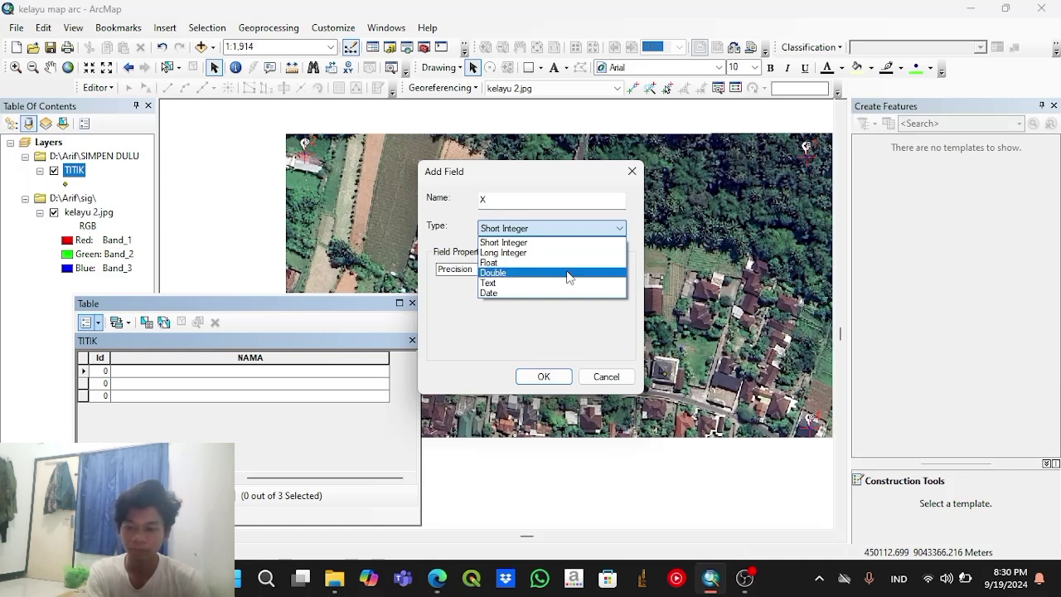
click(569, 273)
click(540, 383)
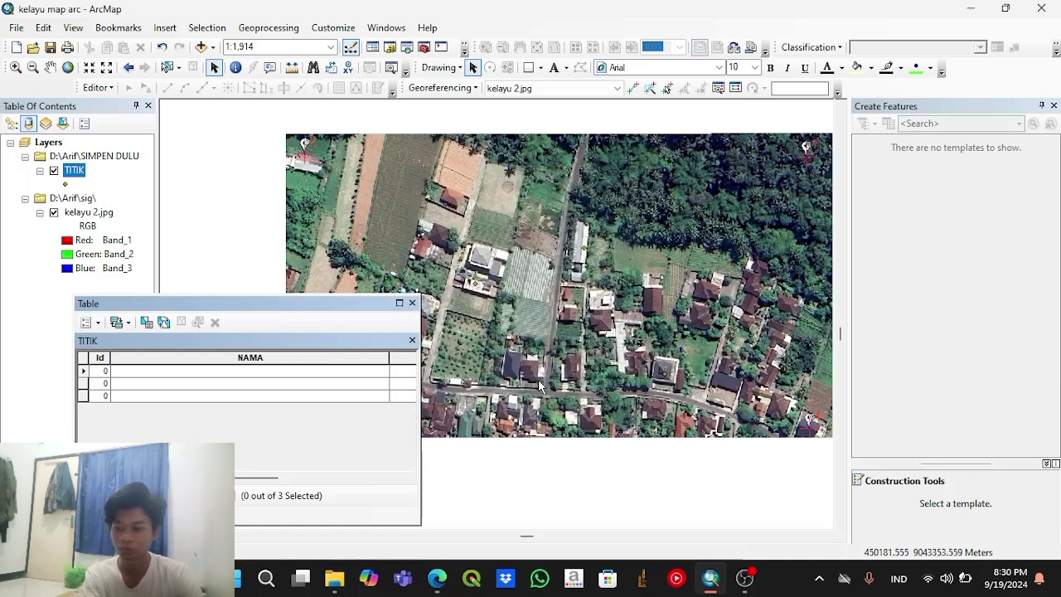
Step: Add a field named Y of type Double to the TITIK attribute table
click(374, 478)
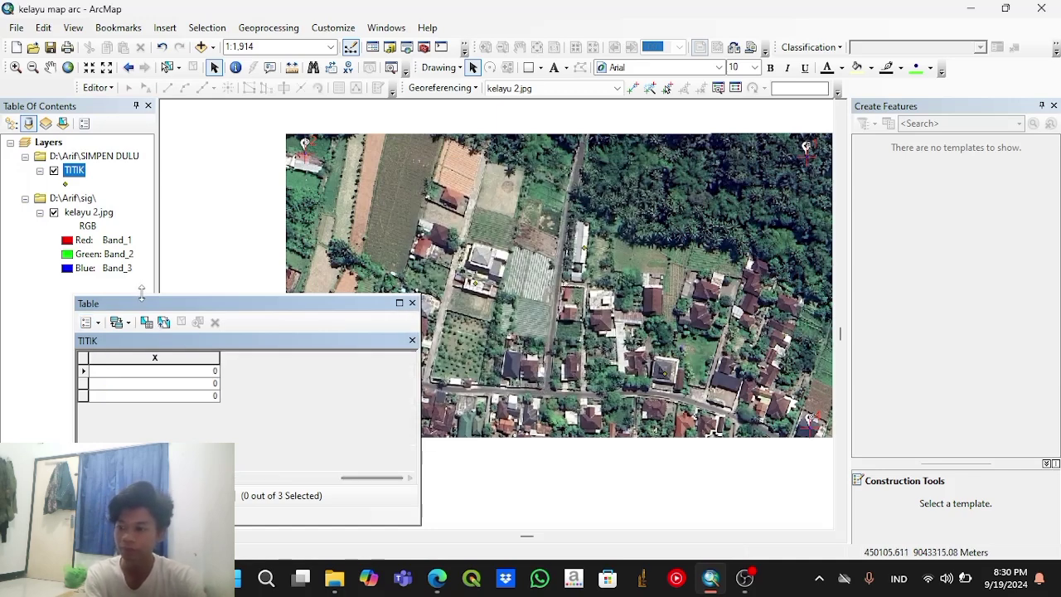
click(91, 322)
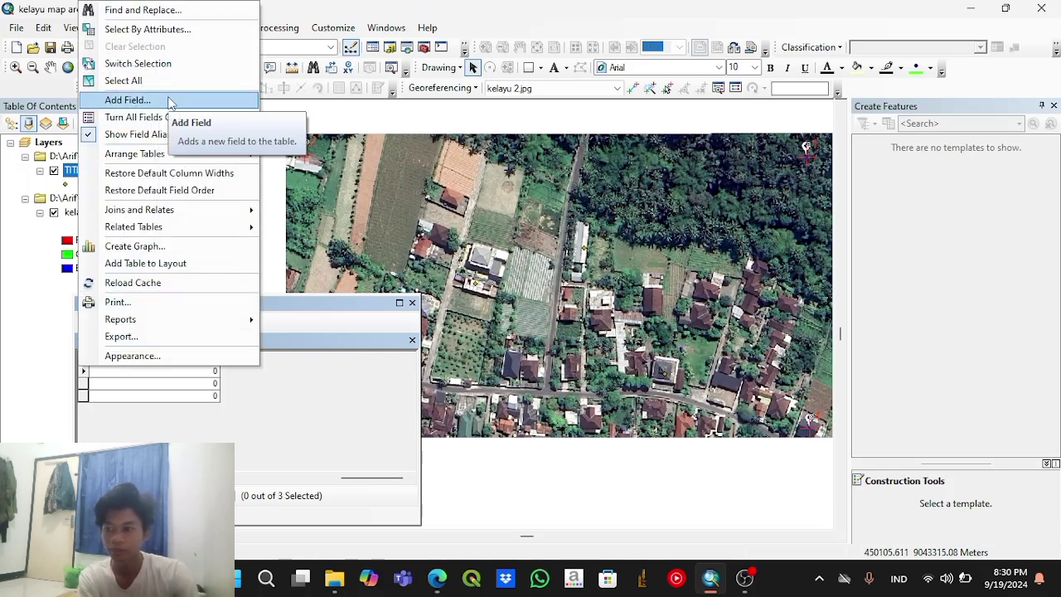
click(127, 99)
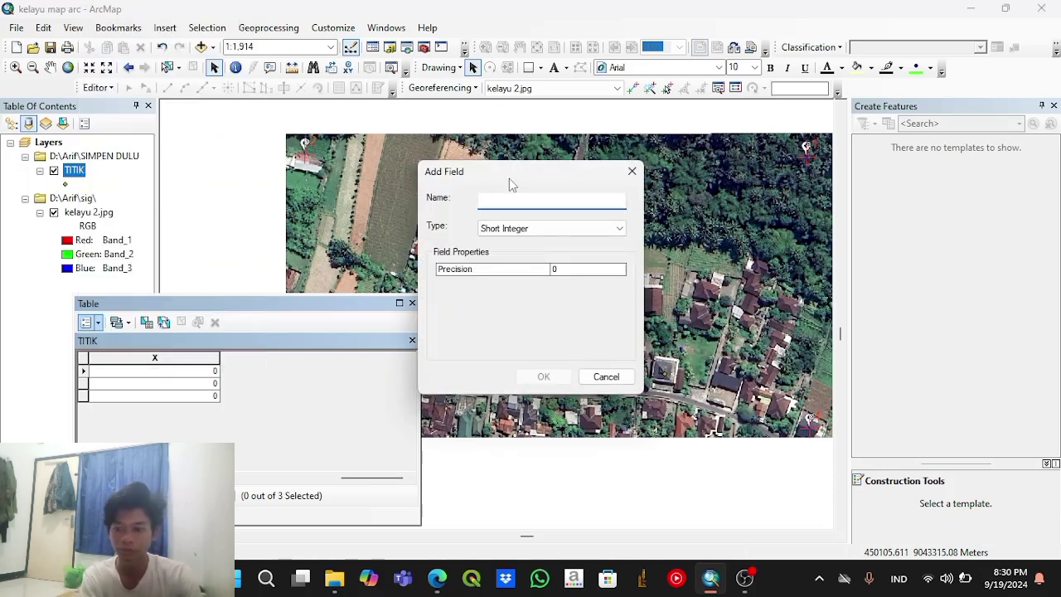
text(Y)
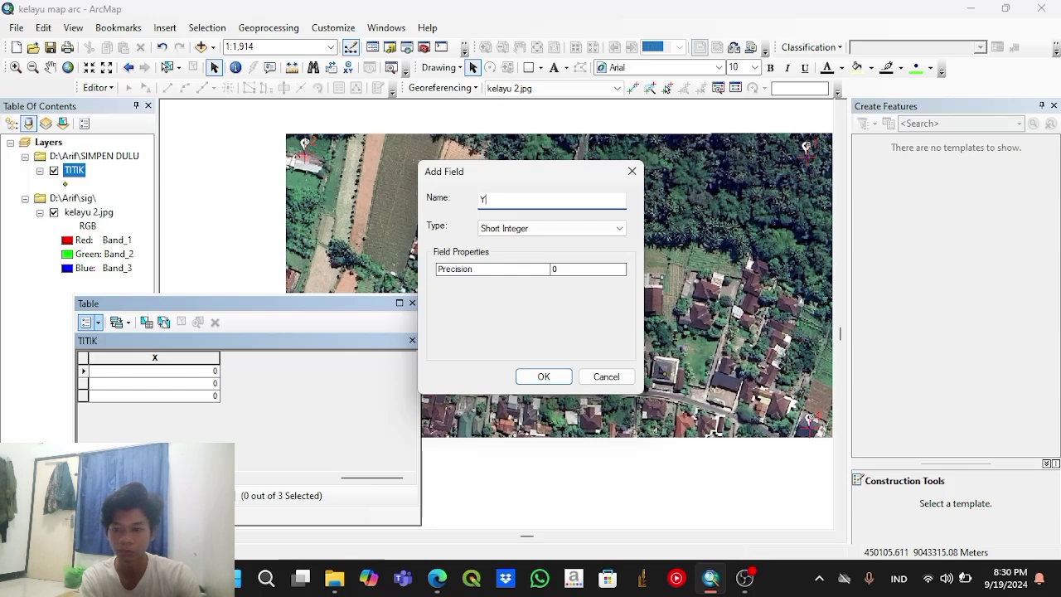
click(510, 228)
click(526, 273)
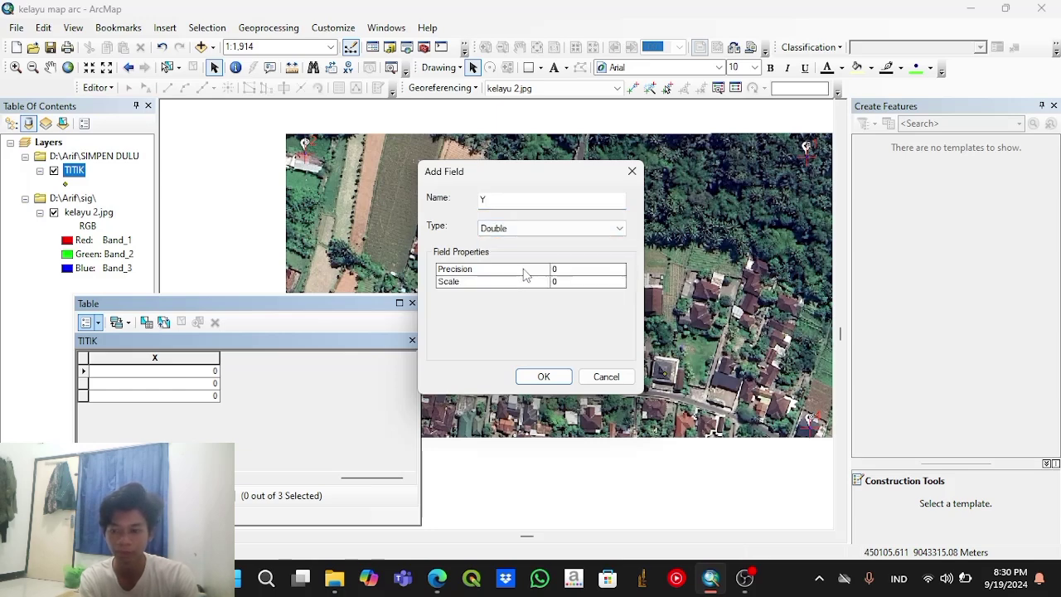
click(541, 378)
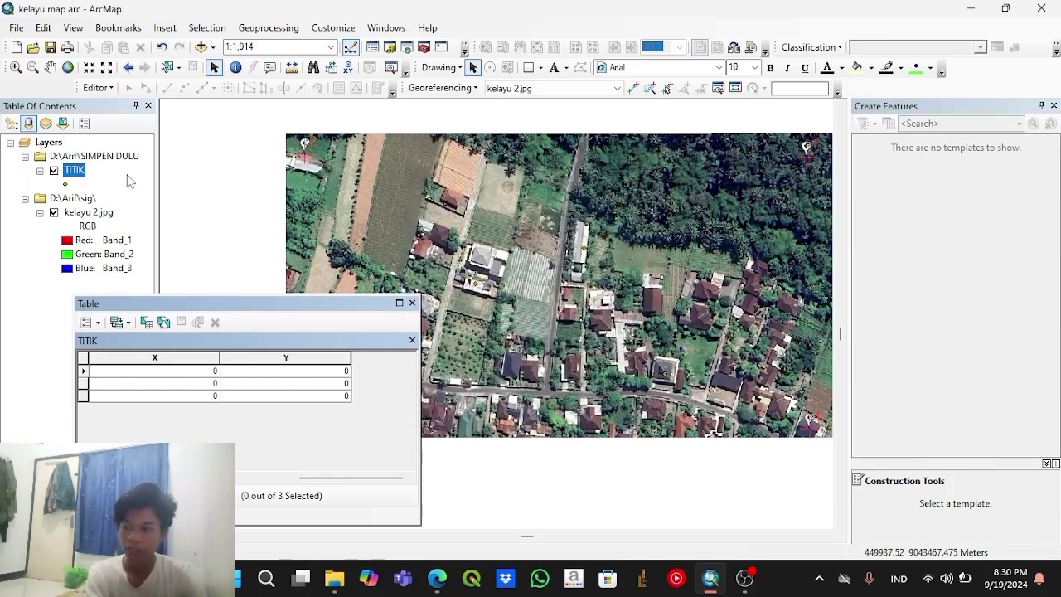
Step: Start an edit session and calculate the X field of the TITIK table as X Coordinate of Point in meters
click(97, 87)
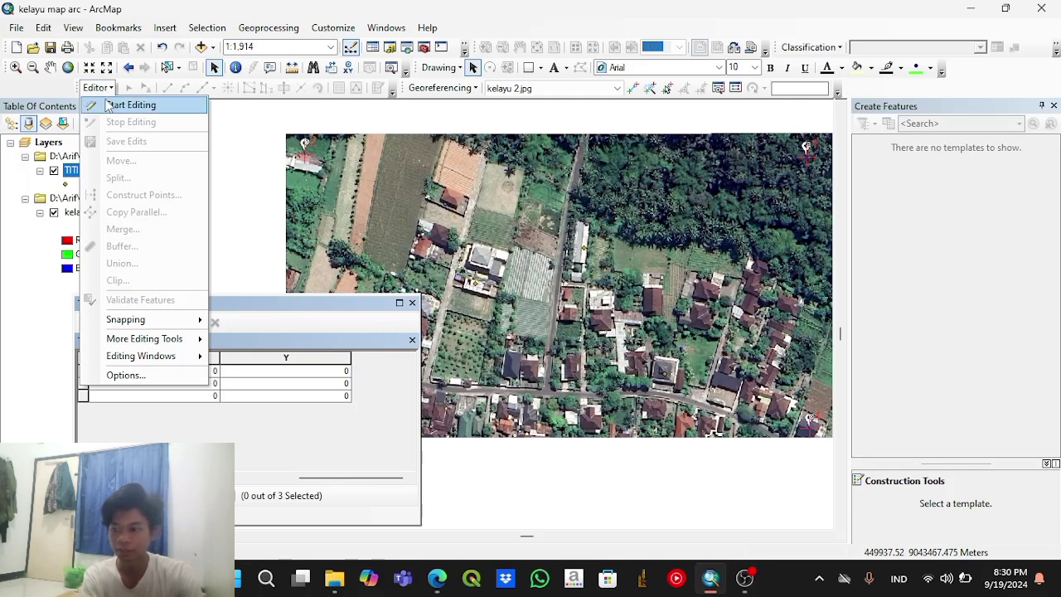
click(106, 106)
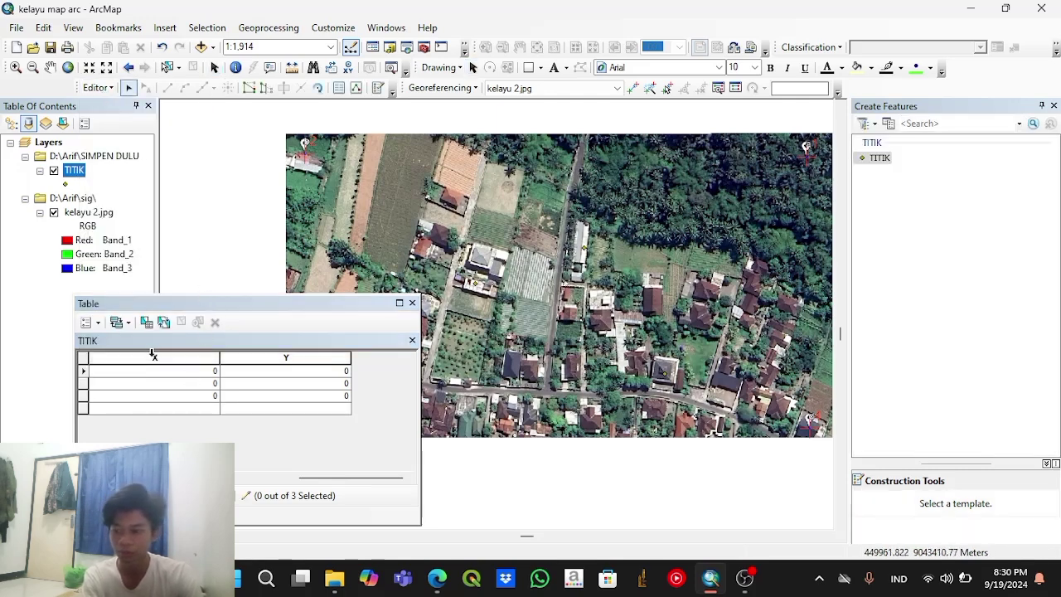
click(153, 357)
right_click(153, 359)
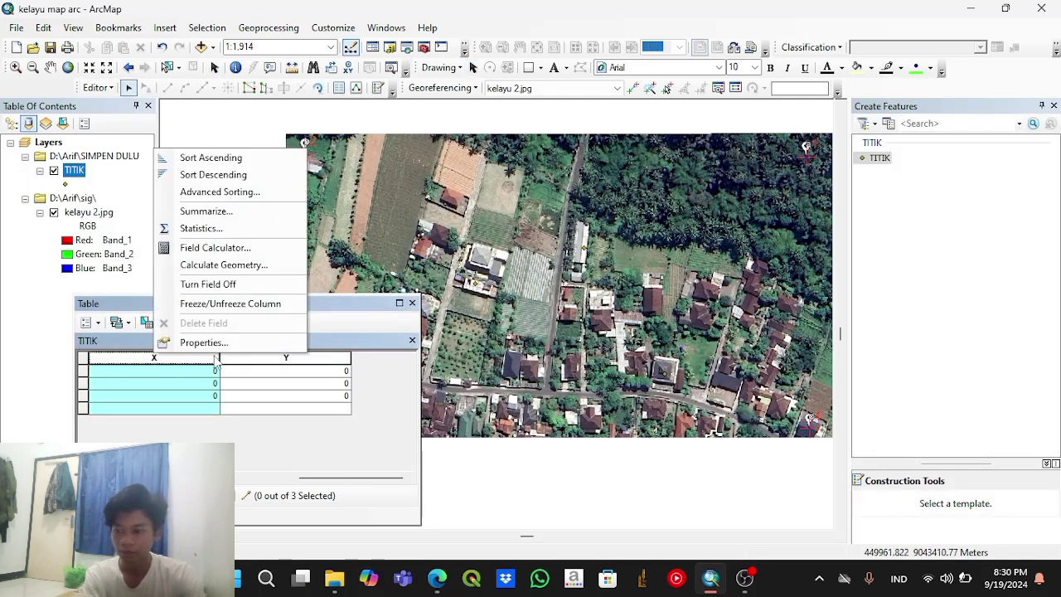
click(222, 264)
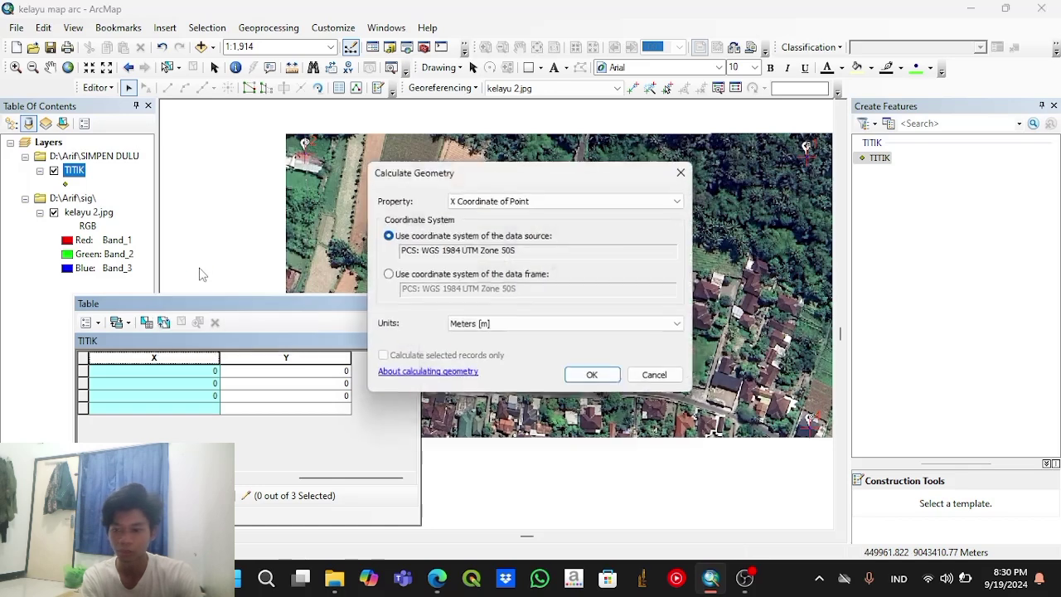
click(488, 202)
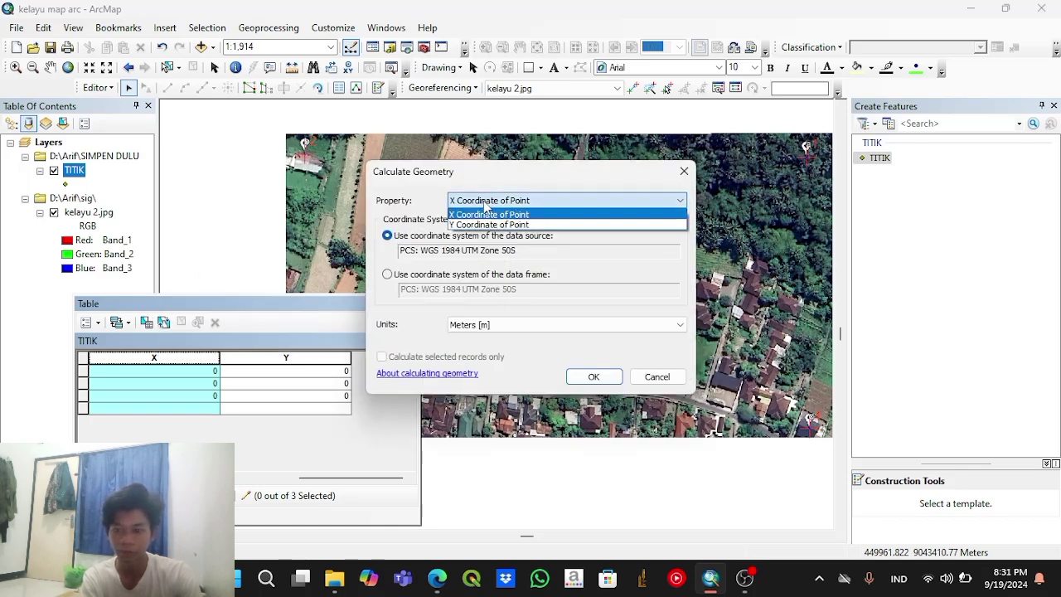
click(487, 214)
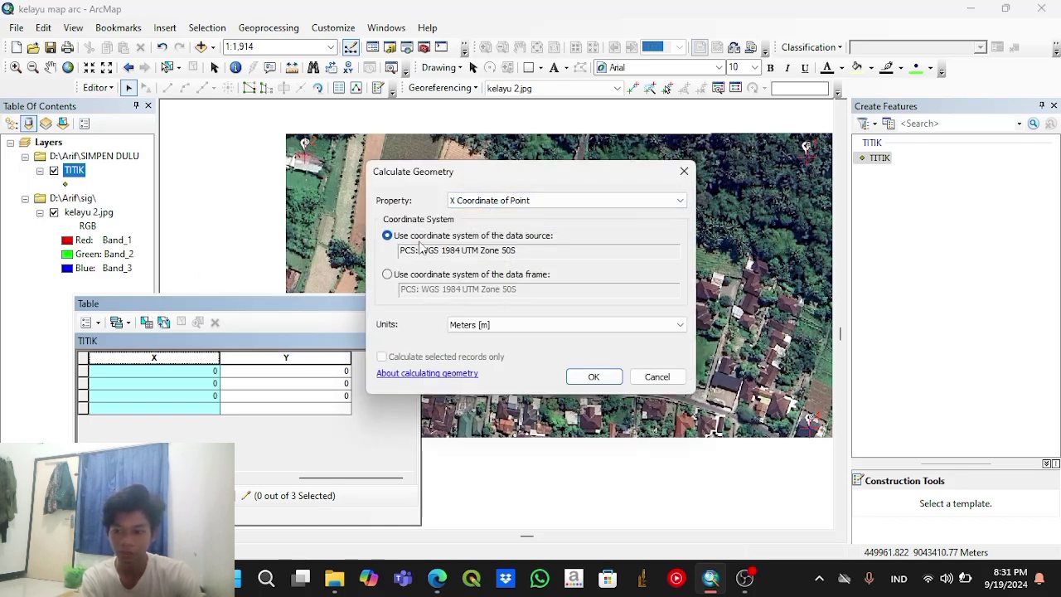
click(544, 328)
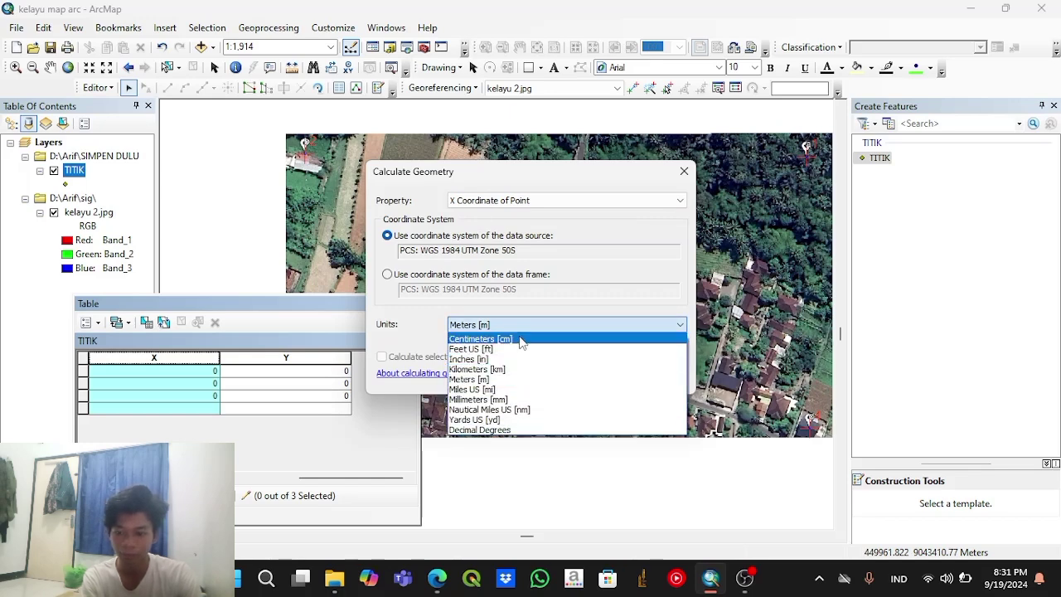
click(519, 379)
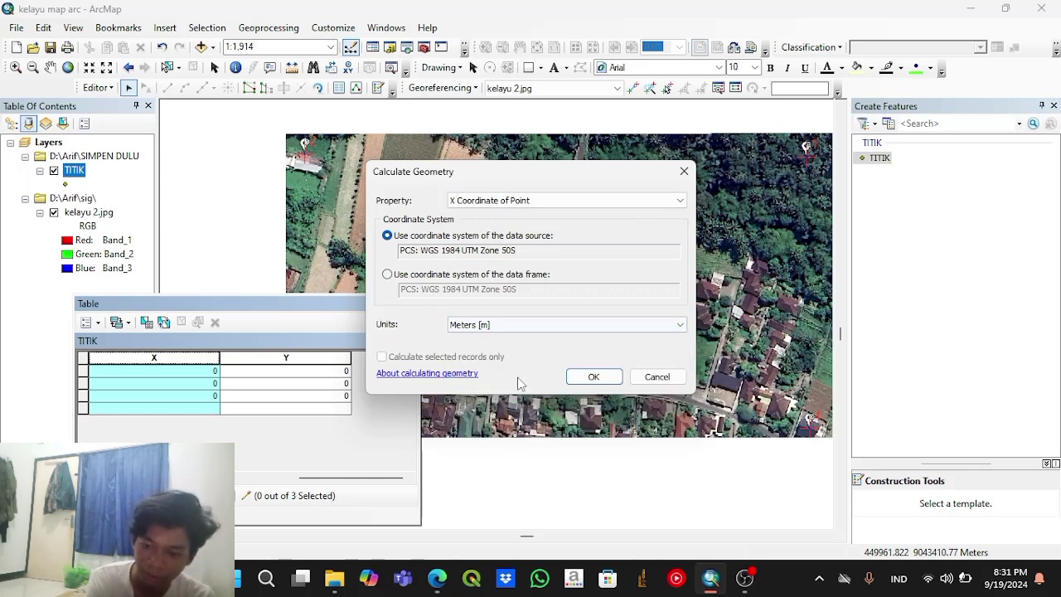
click(594, 378)
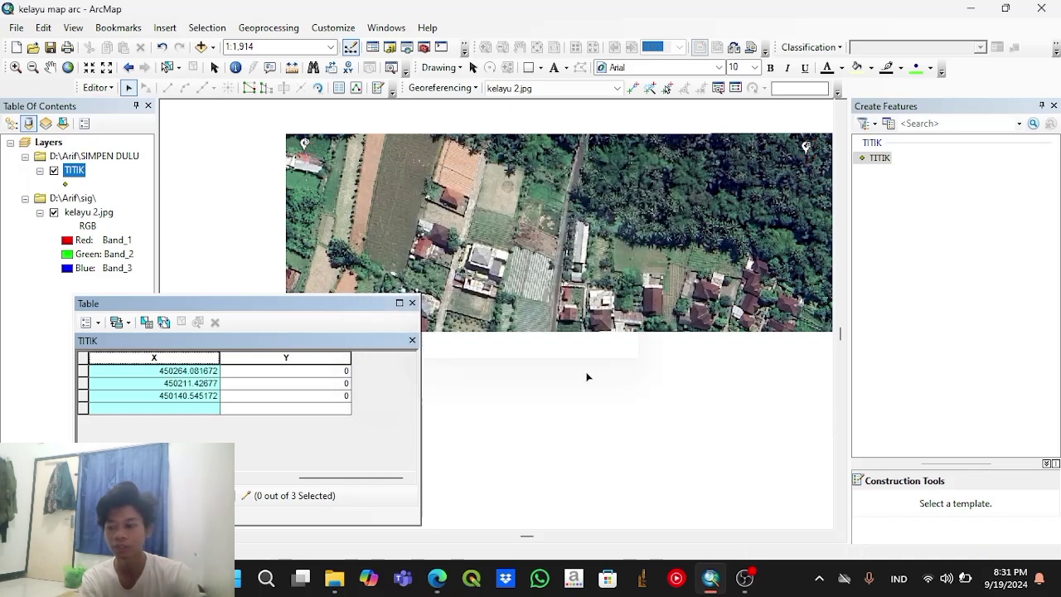
Step: Calculate the Y field's geometry as Y Coordinate of Point in meters
click(298, 354)
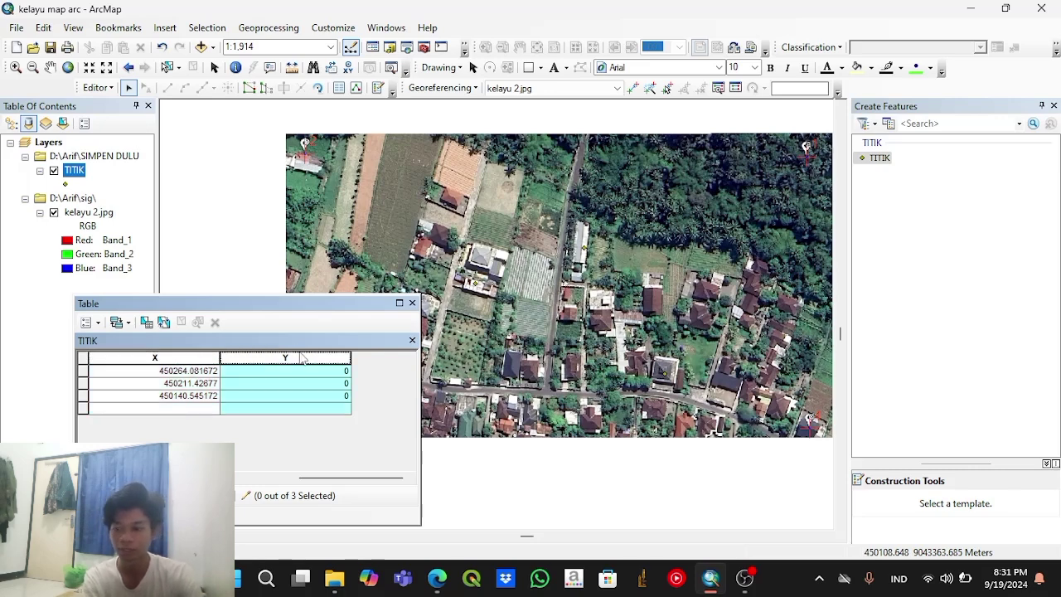
right_click(300, 363)
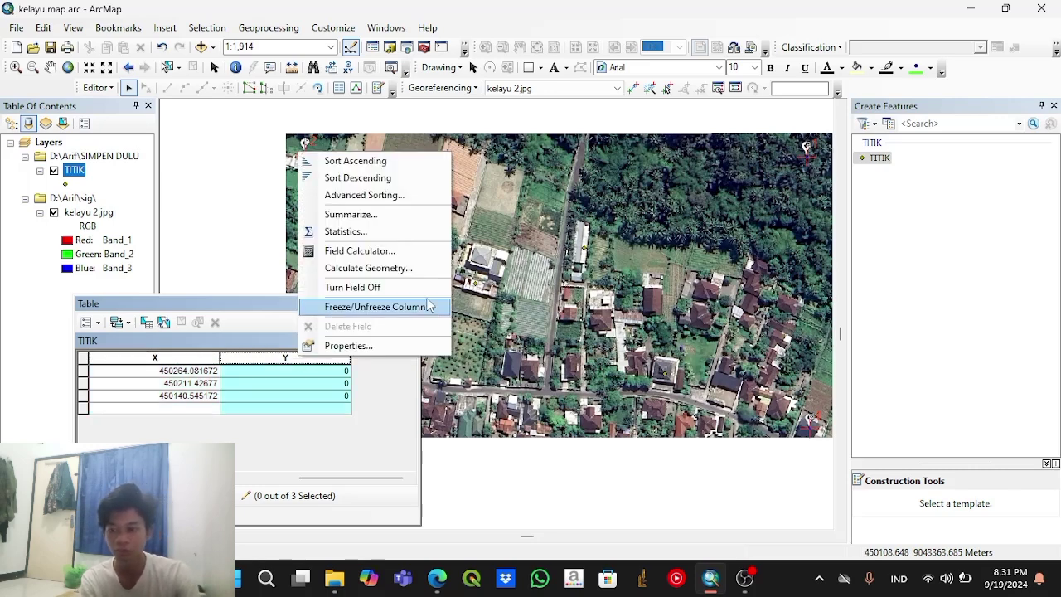
click(391, 267)
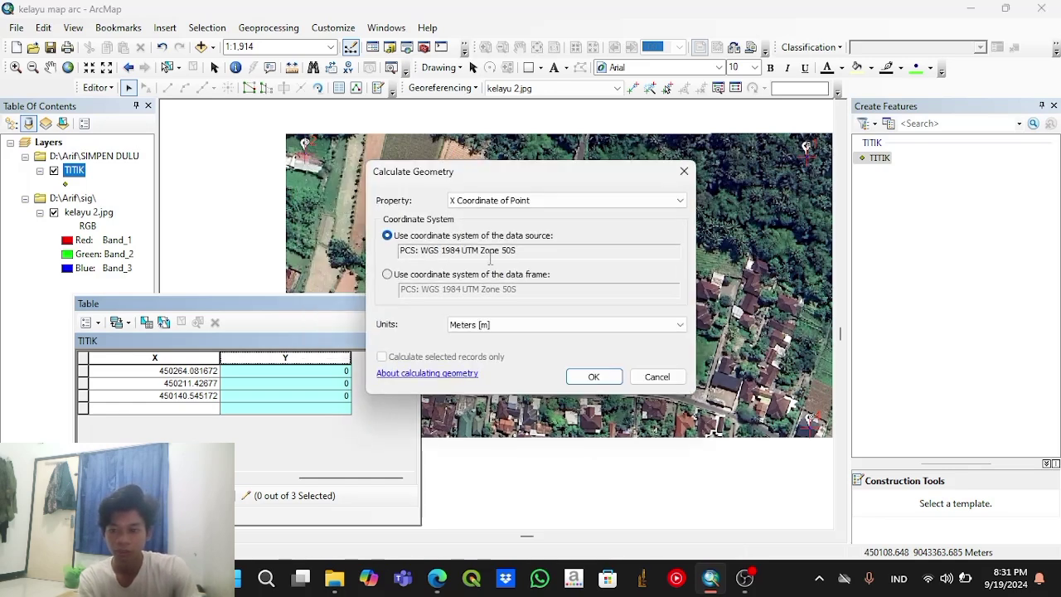
click(578, 203)
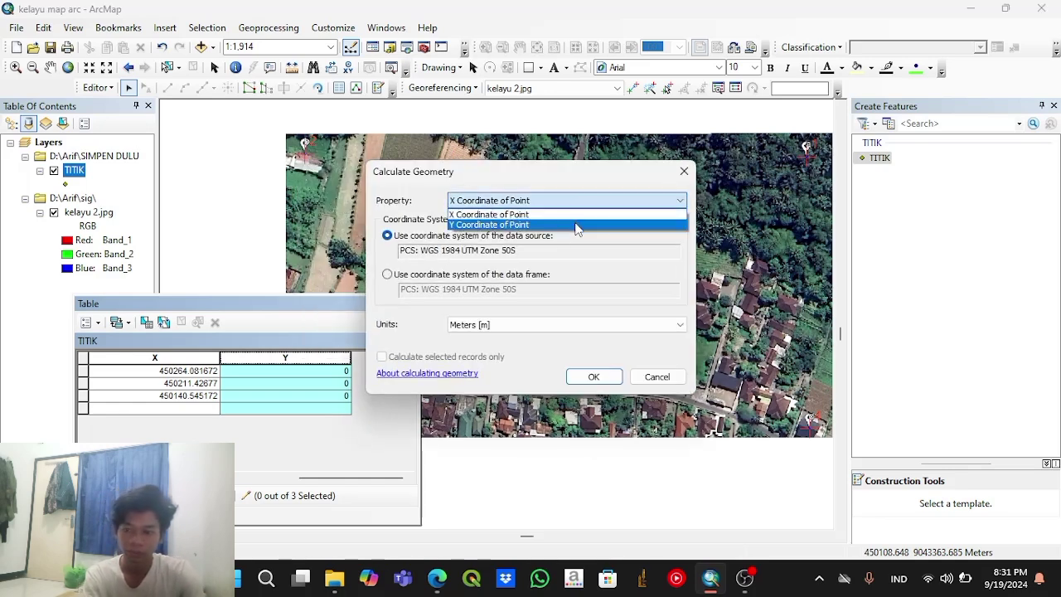
click(577, 225)
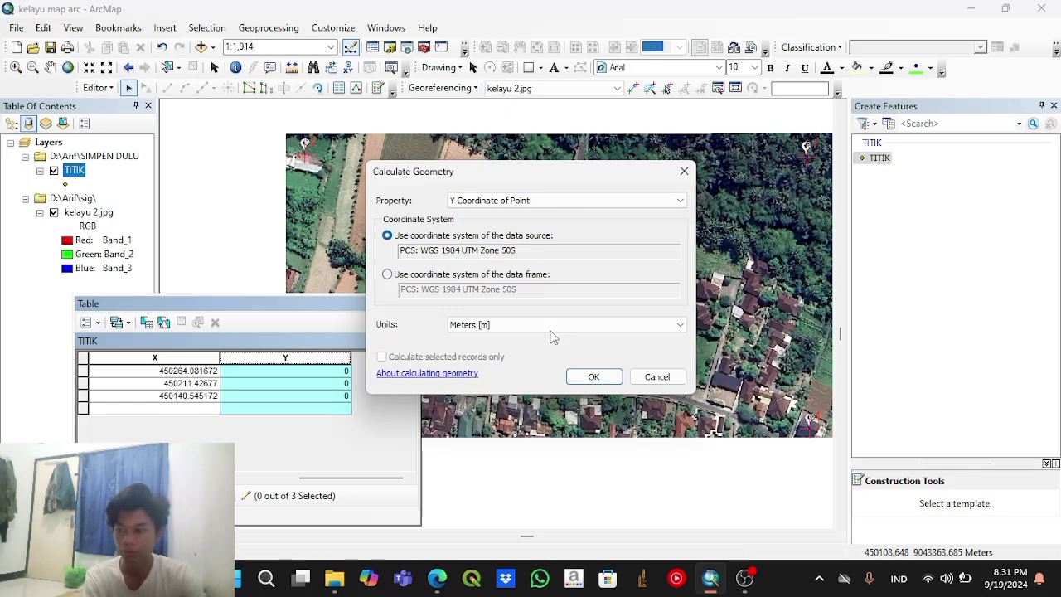
click(591, 377)
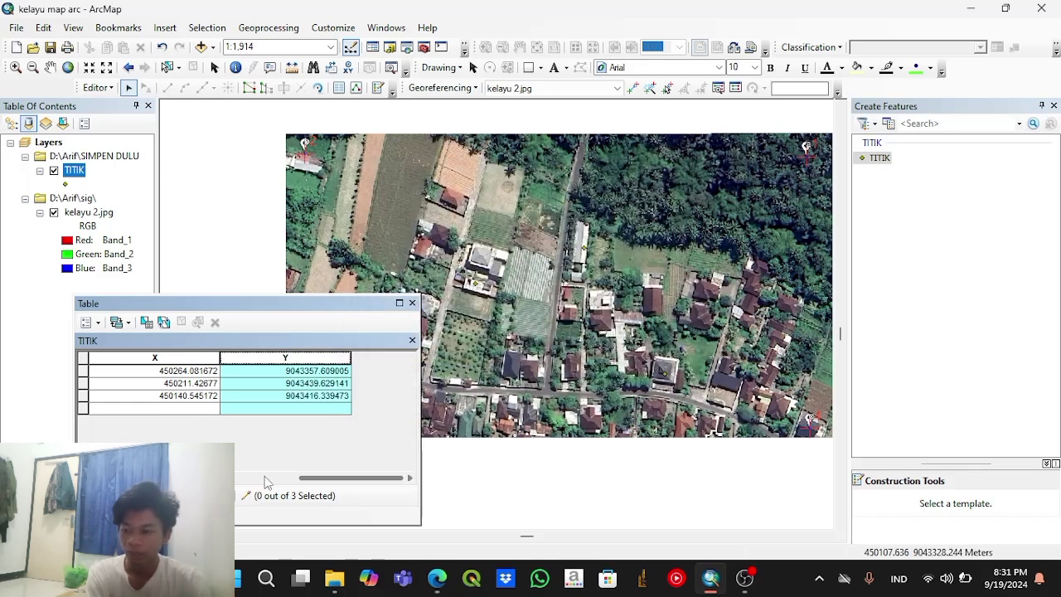
Step: Fill in the NAMA field of the three TITIK records, in order, with Mushola, Peternakan and TPQ
click(291, 478)
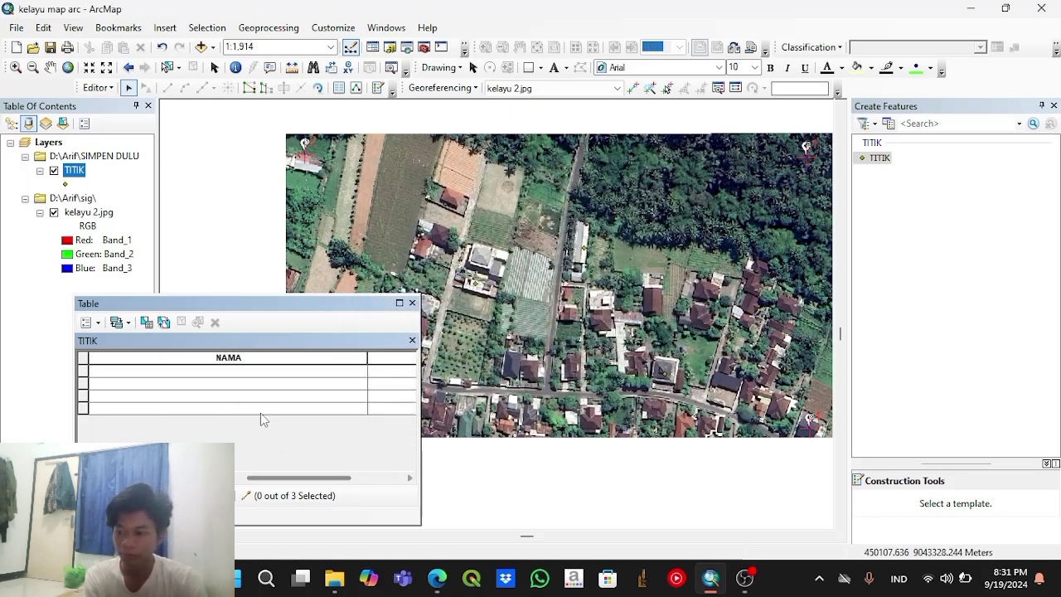
click(241, 478)
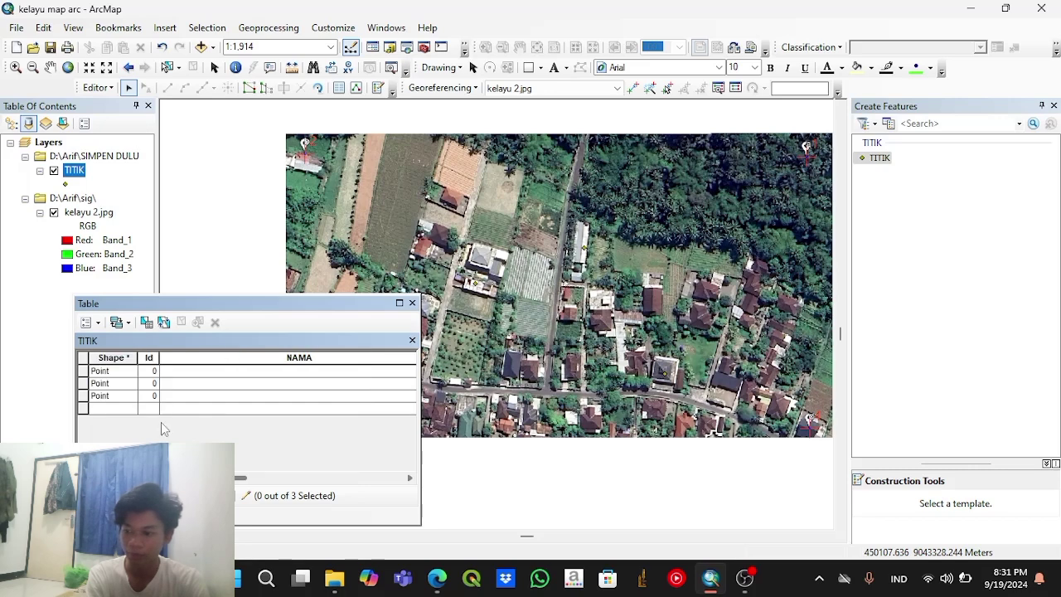
click(88, 371)
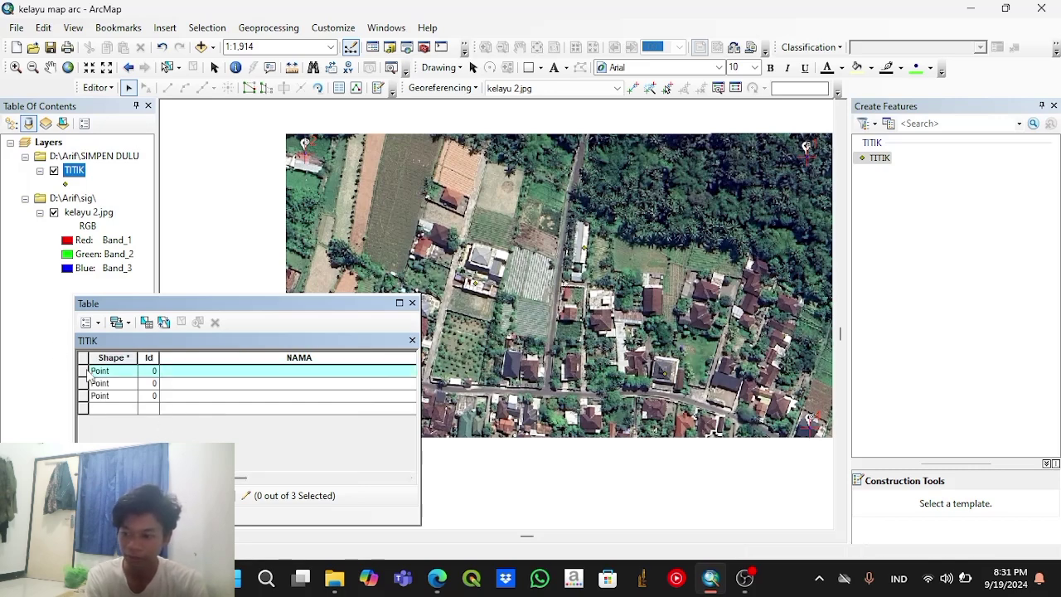
click(257, 373)
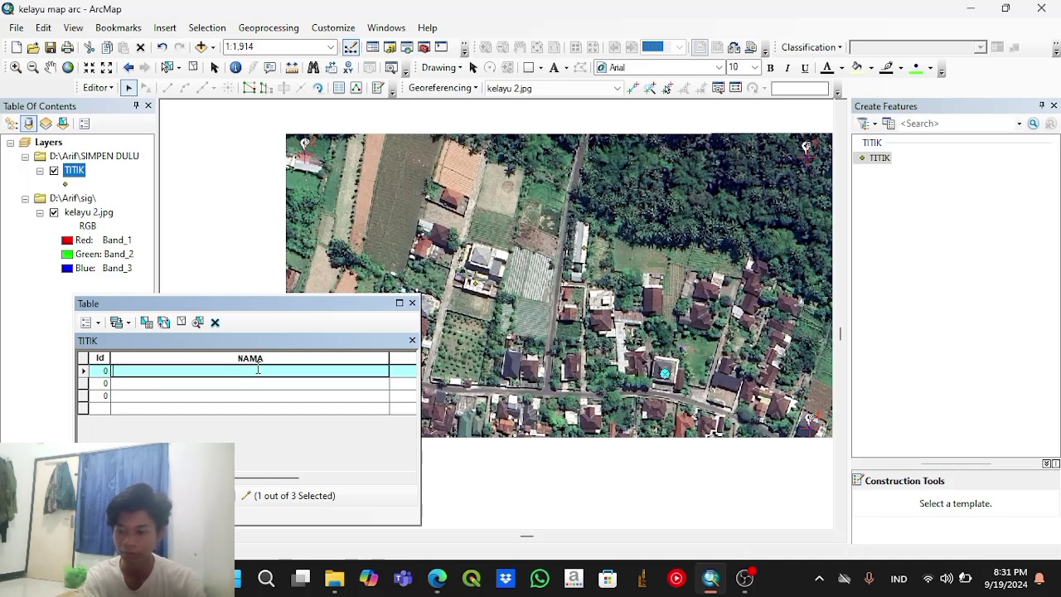
key(Caps_Lock)
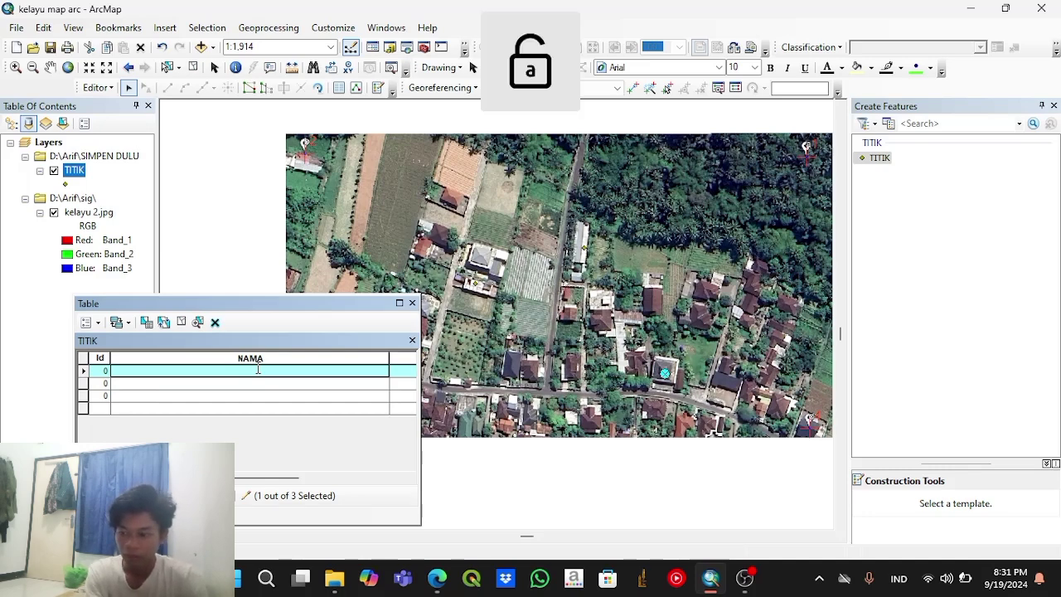
text(Mushola)
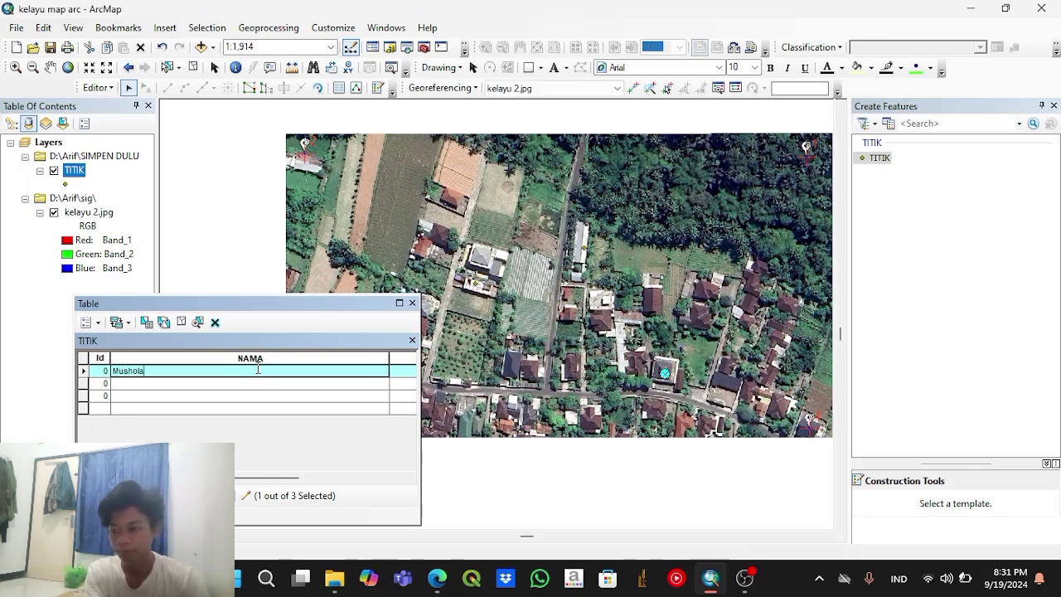
click(85, 385)
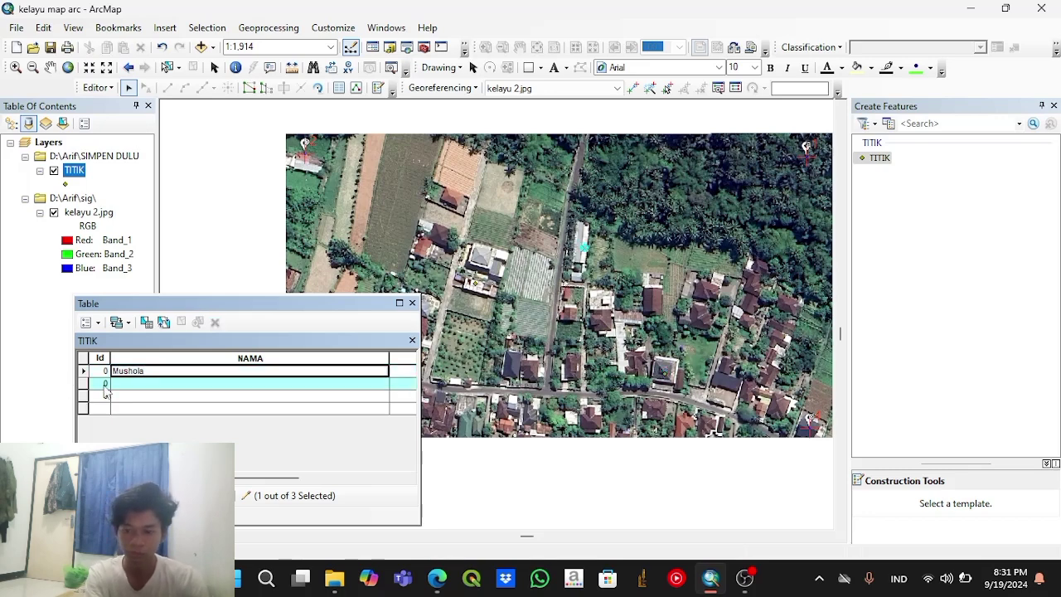
click(147, 383)
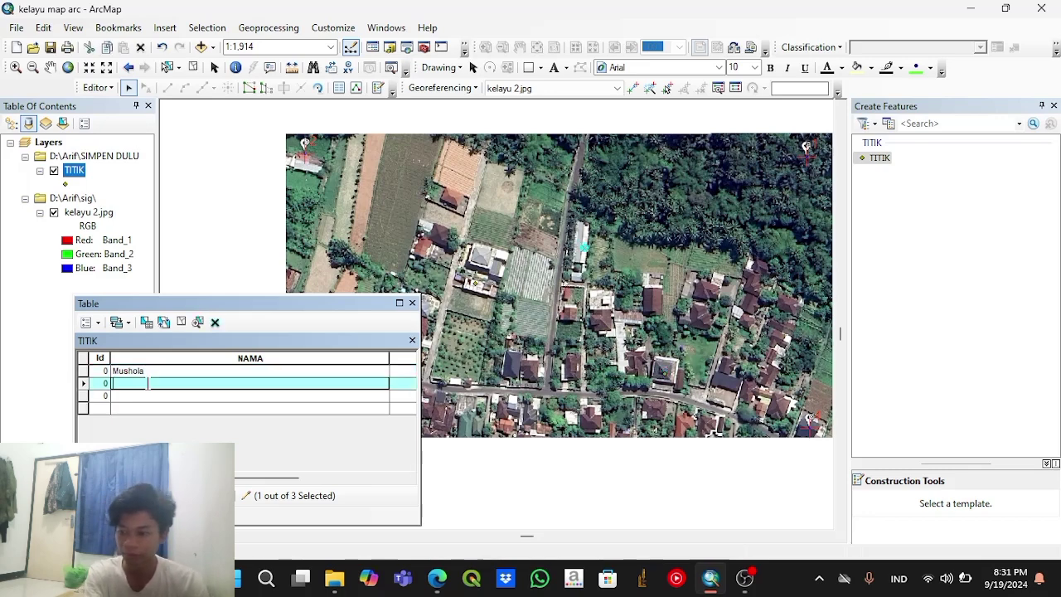
text(Peternakan)
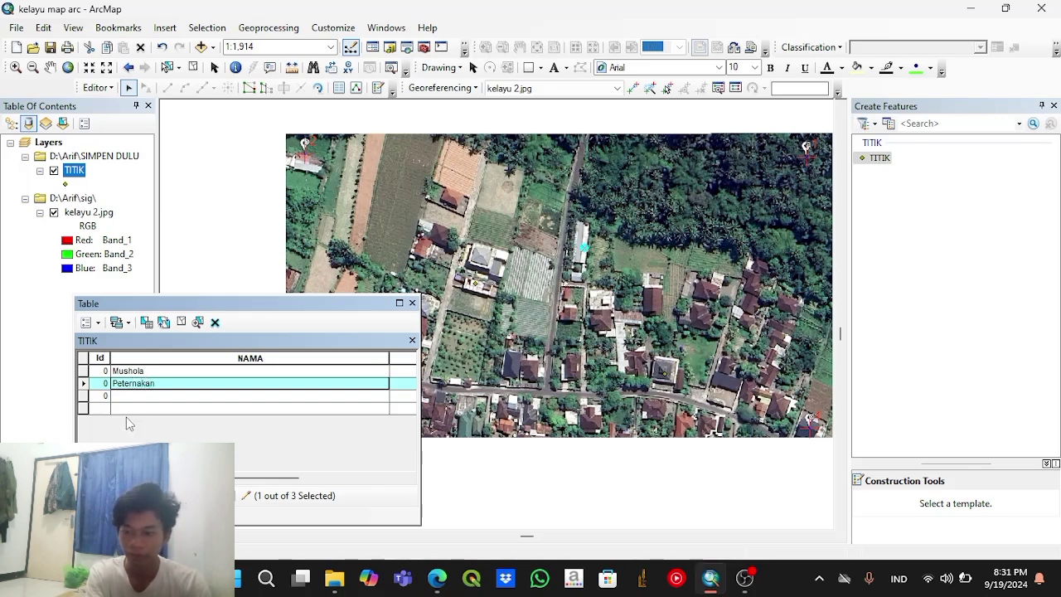
click(84, 398)
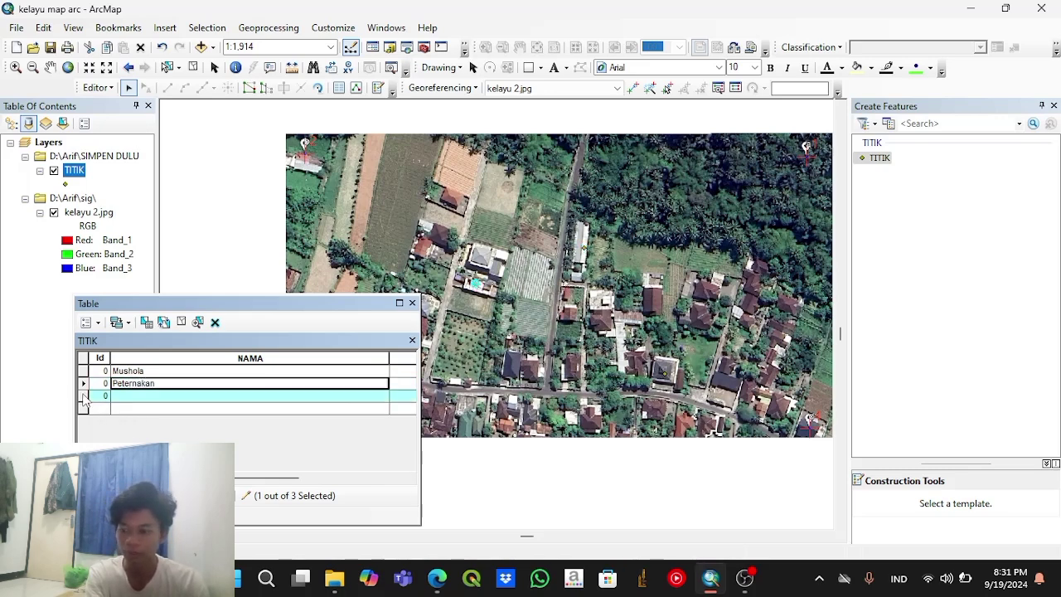
click(134, 395)
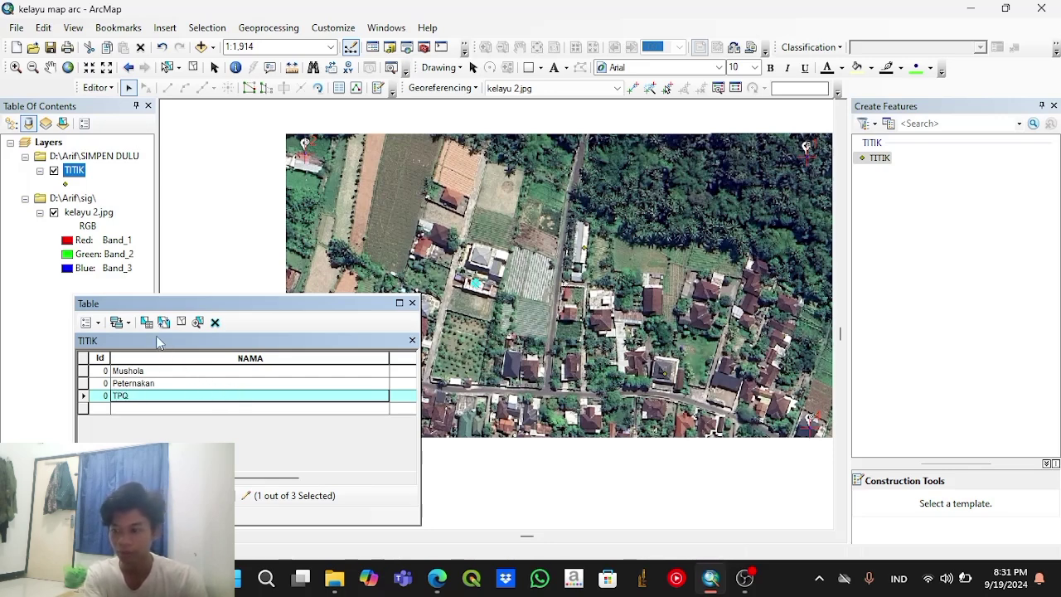
Step: Save the attribute edits, end the edit session and close the TITIK table
click(103, 87)
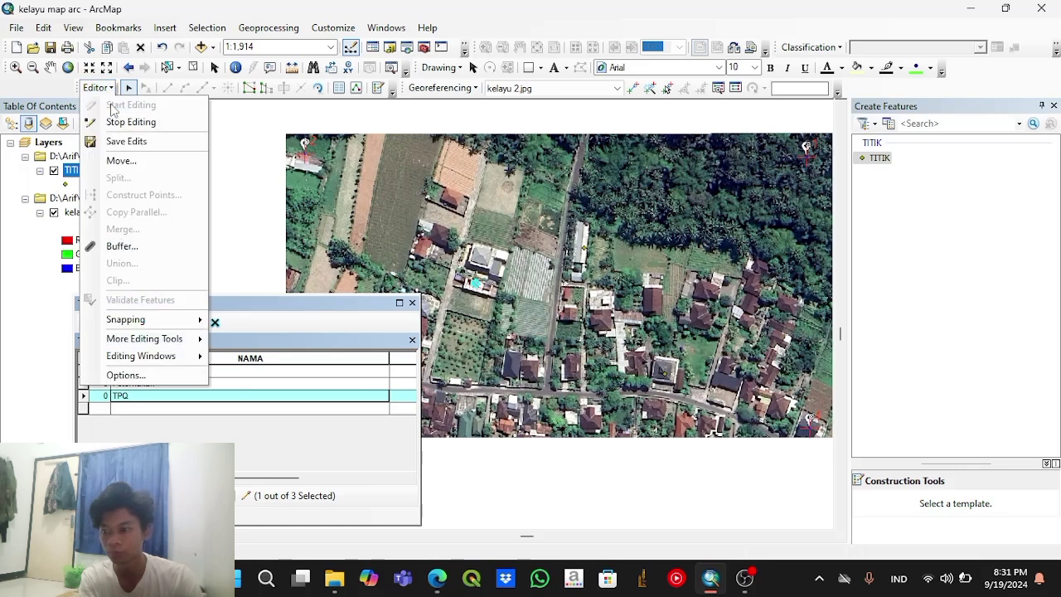
click(122, 138)
click(104, 87)
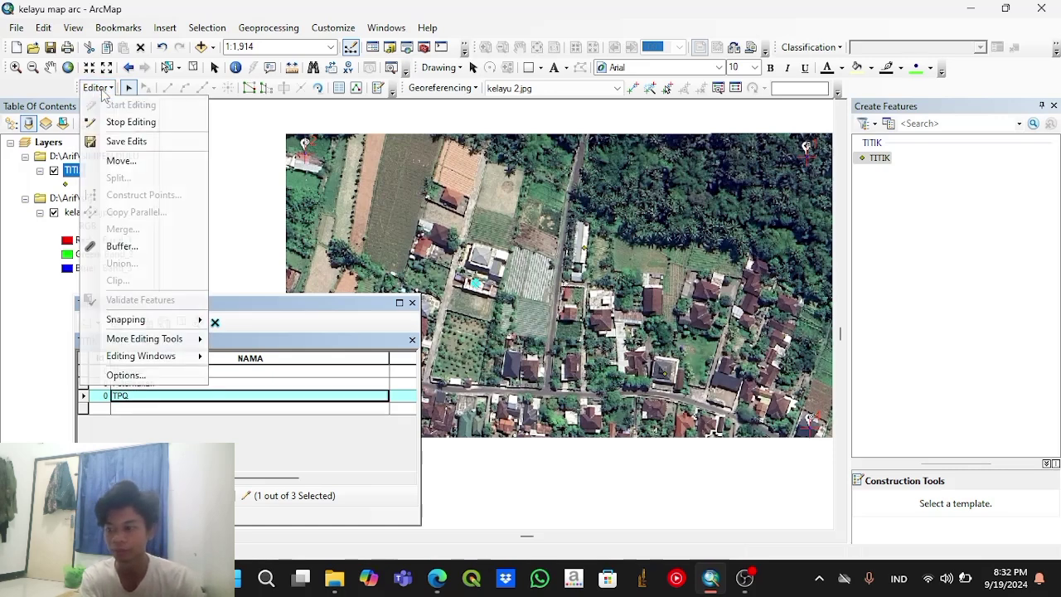
click(116, 119)
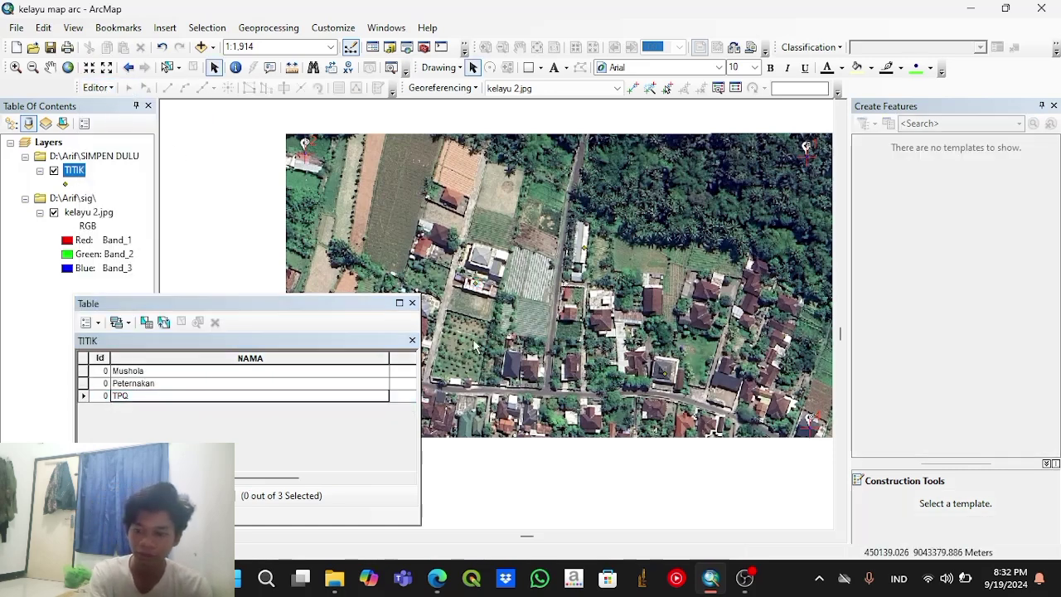
click(412, 304)
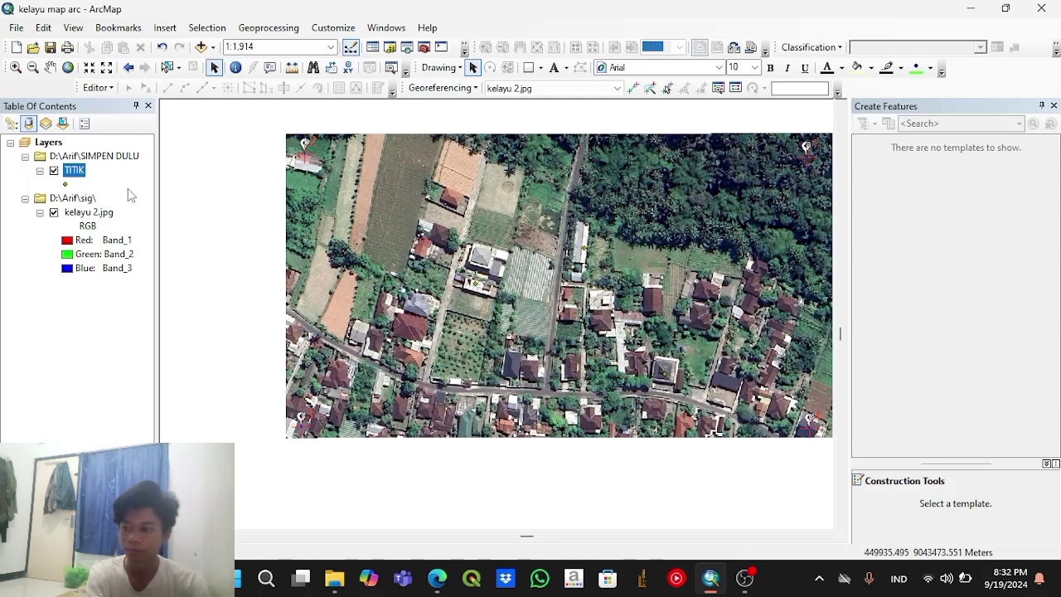
Step: Turn on labels for the TITIK layer, labelling all features the same way with the NAMA field
right_click(81, 174)
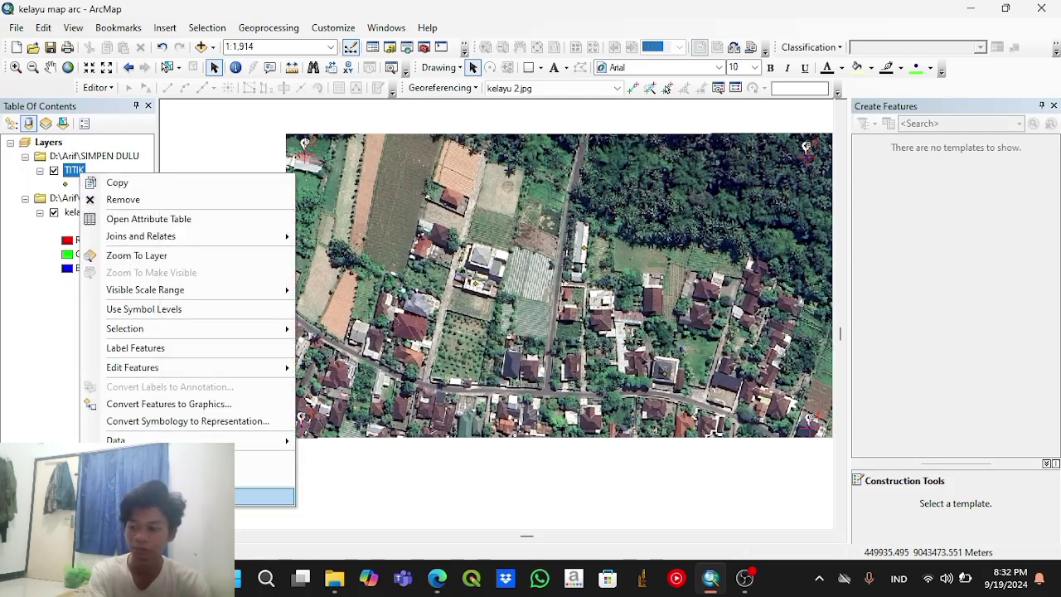
click(265, 496)
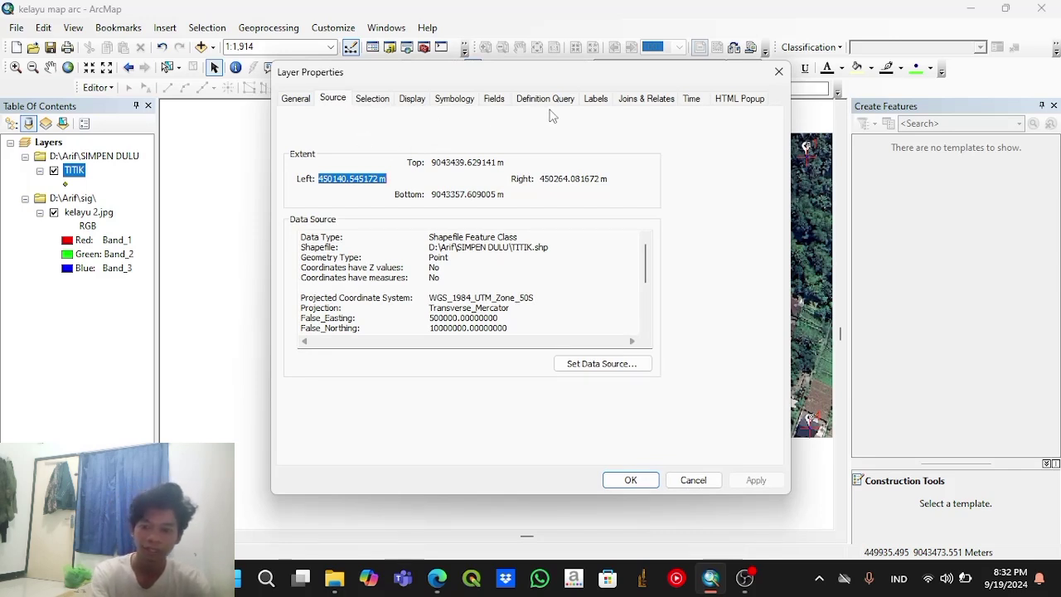
click(597, 98)
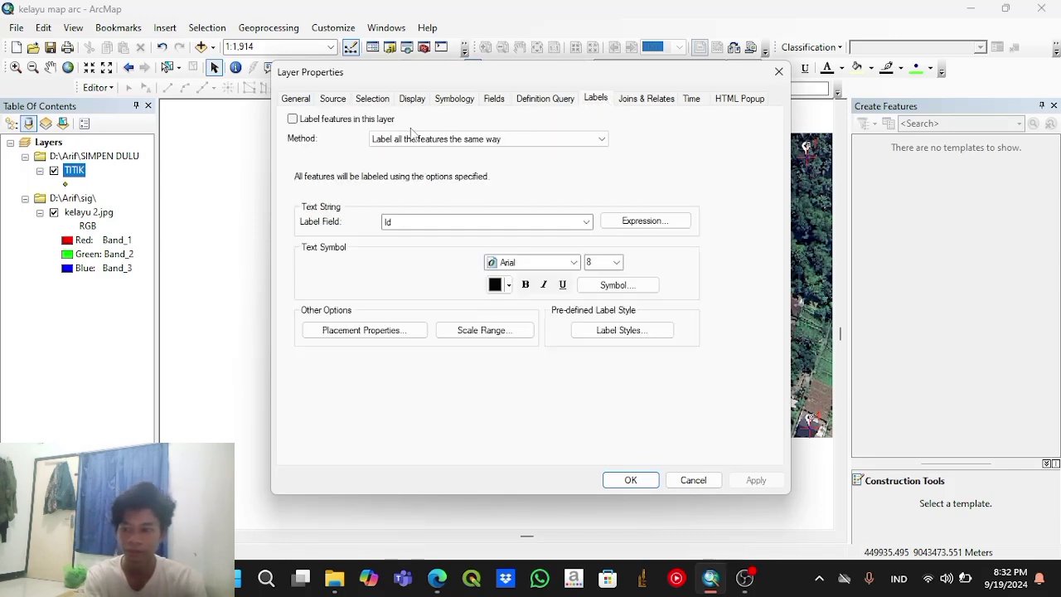
click(366, 121)
click(514, 140)
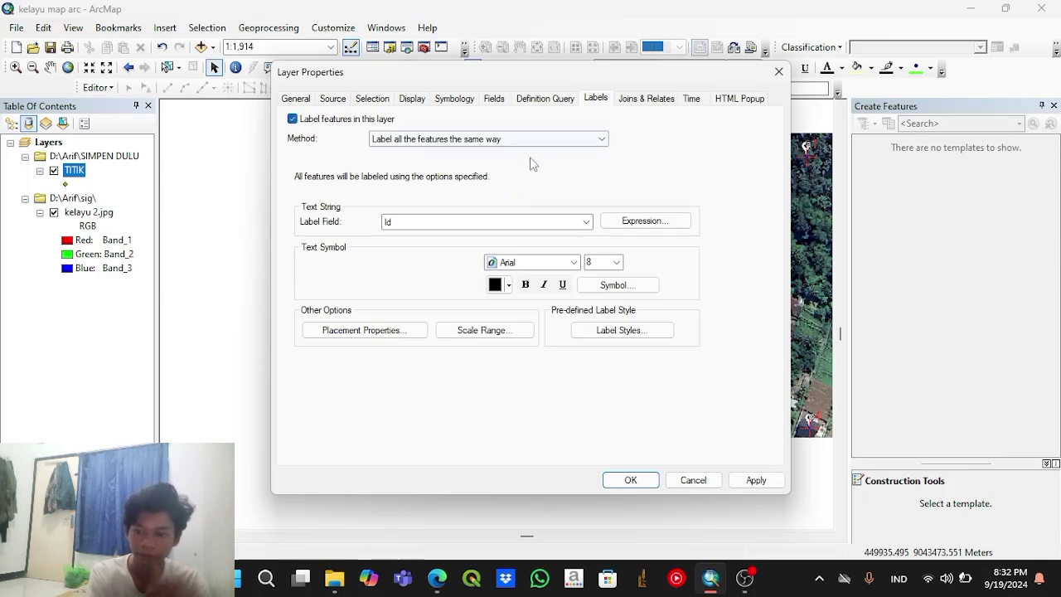
click(547, 150)
click(548, 222)
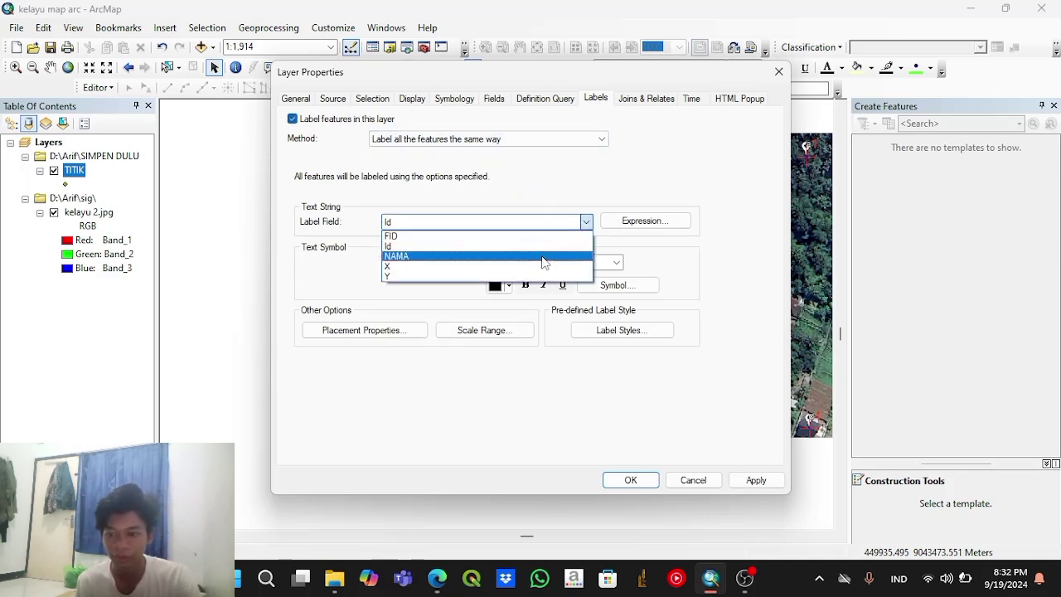
click(544, 259)
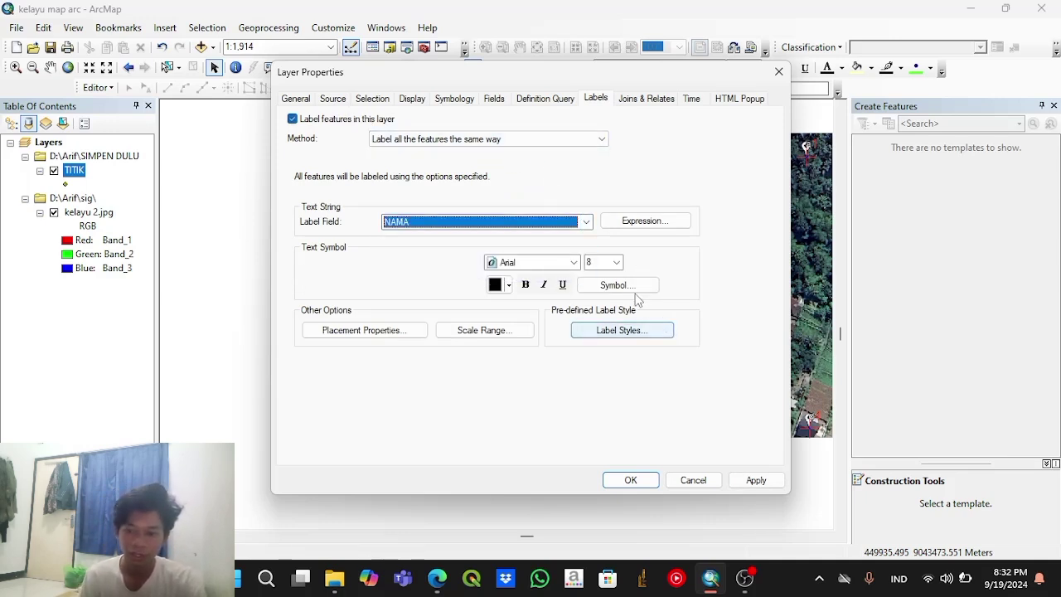
Step: Choose the Country 1 text symbol for the TITIK labels and set its size to 8
click(622, 286)
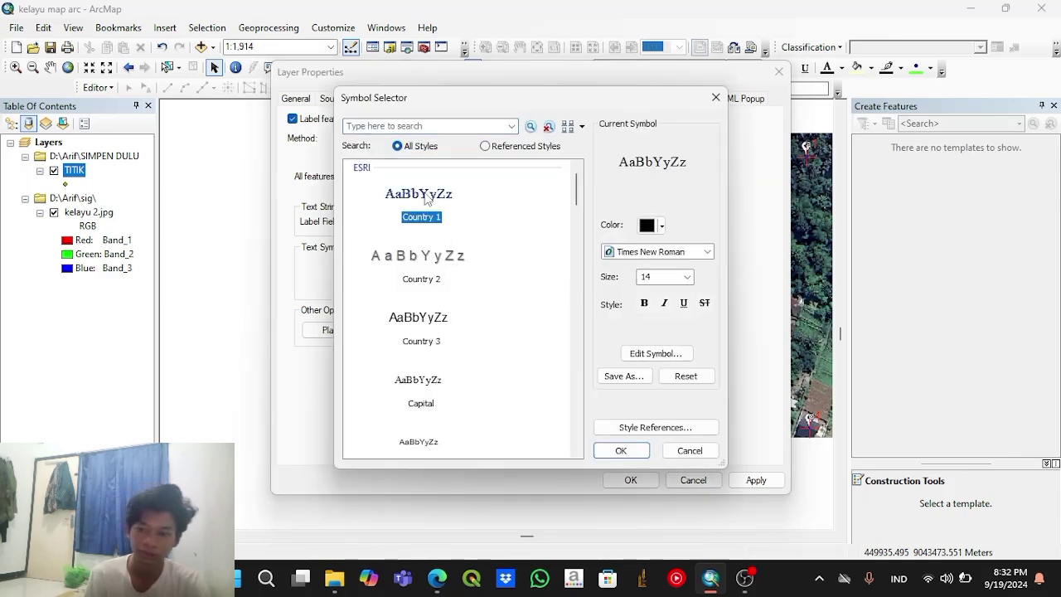
click(434, 258)
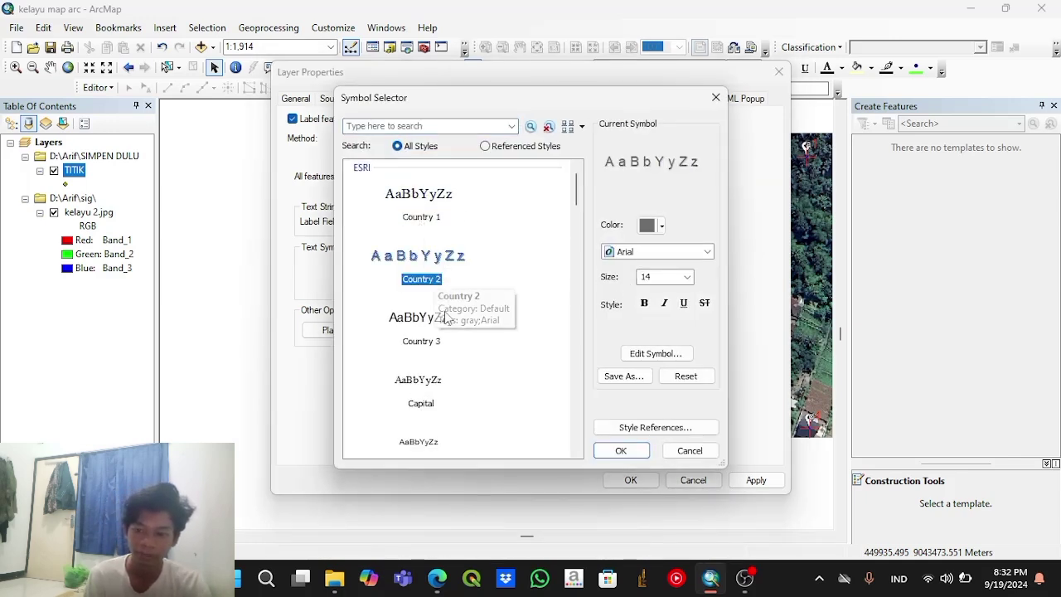
click(431, 320)
click(410, 184)
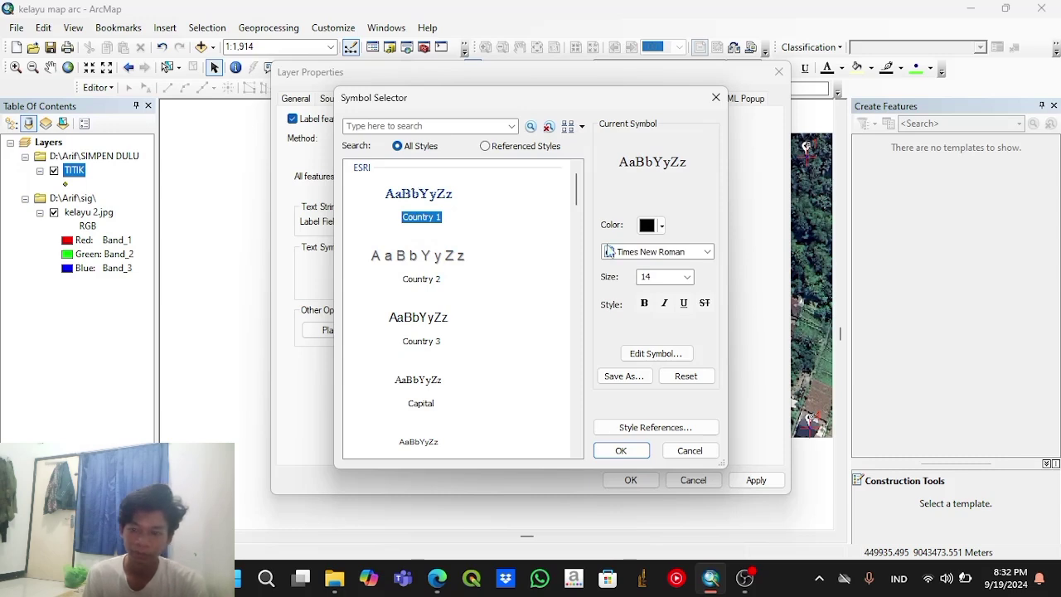
click(688, 279)
scroll(687, 309, up, 1)
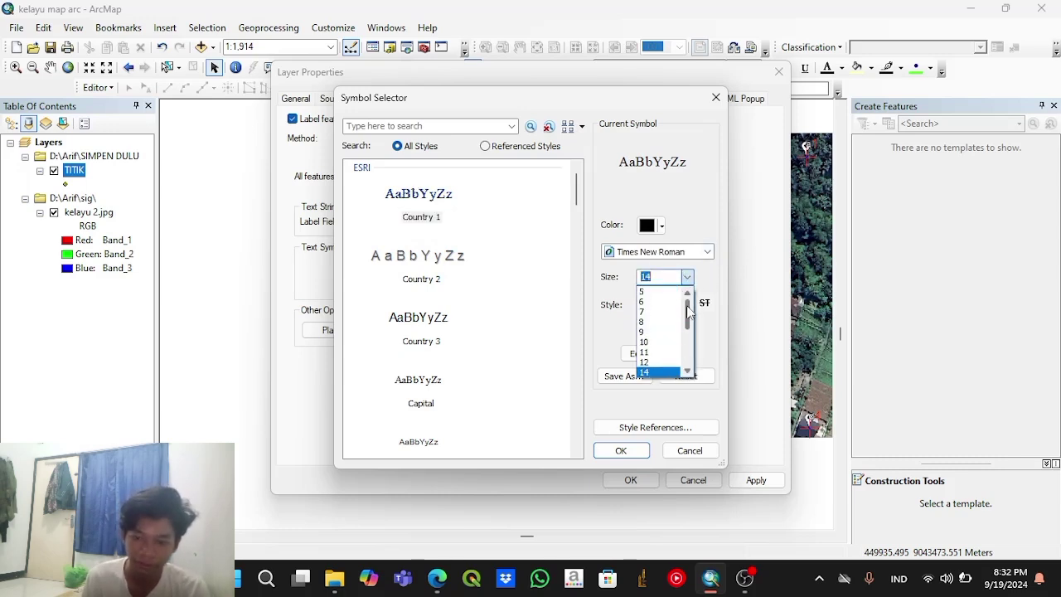
click(653, 325)
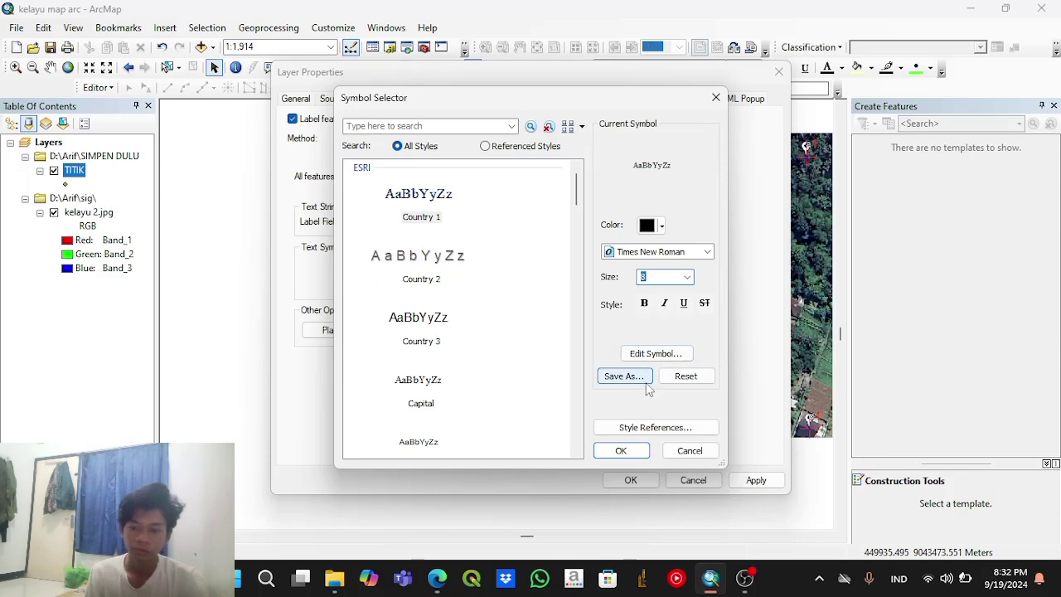
Step: Open the label symbol for detailed editing and set its text color to black
click(643, 355)
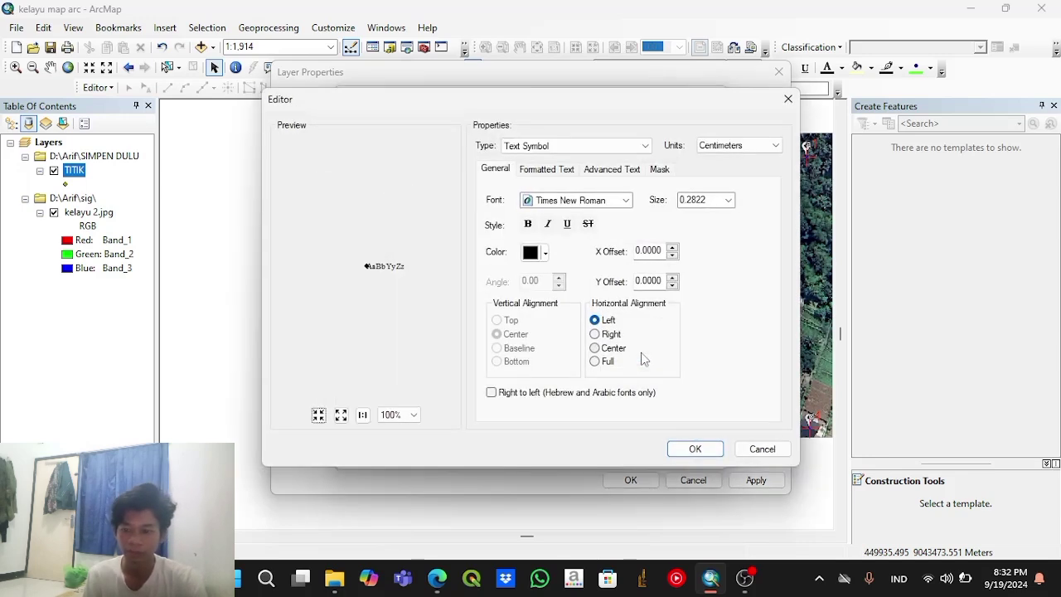
click(544, 252)
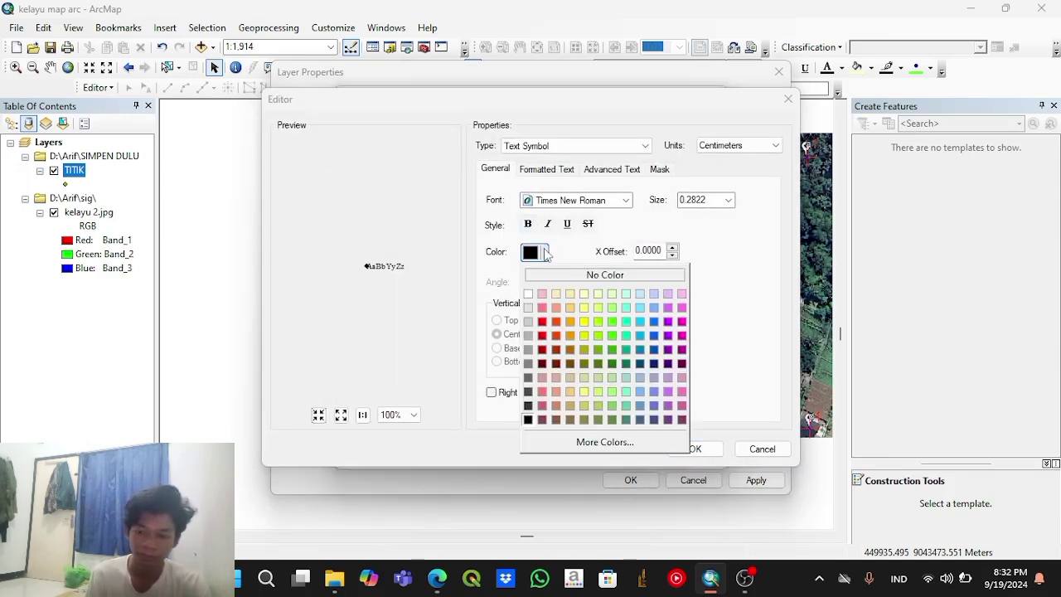
click(528, 420)
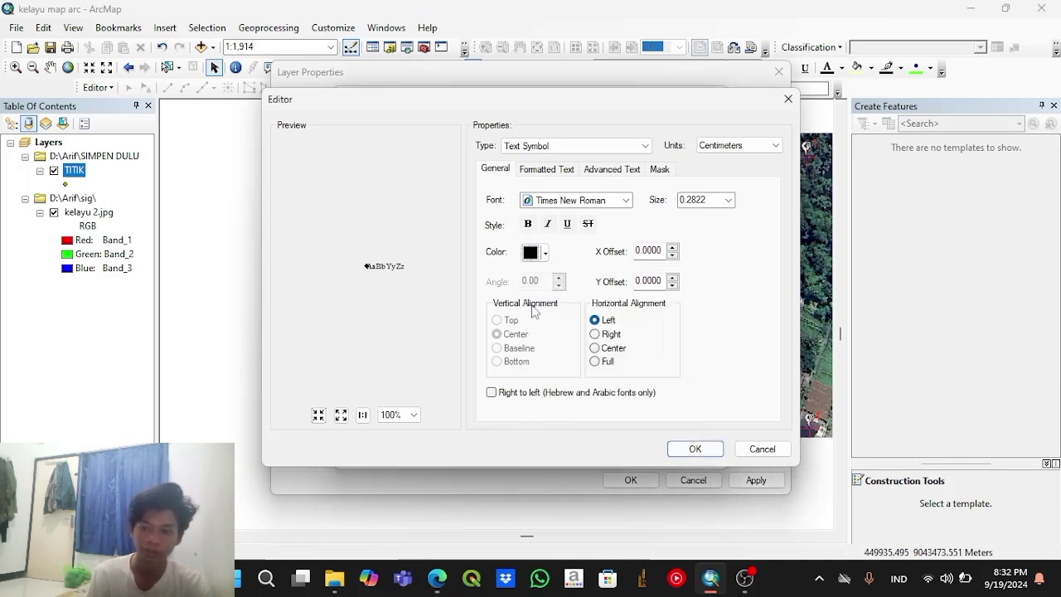
Step: Try superscript, subscript and all-caps formatting on the label text, then return position and case to Normal
click(535, 170)
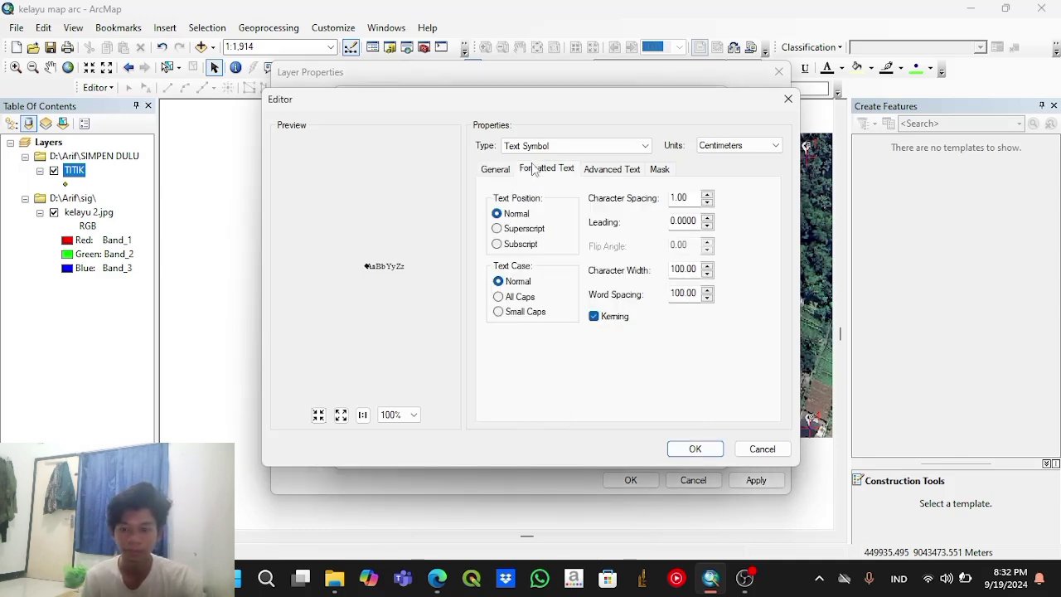
click(497, 229)
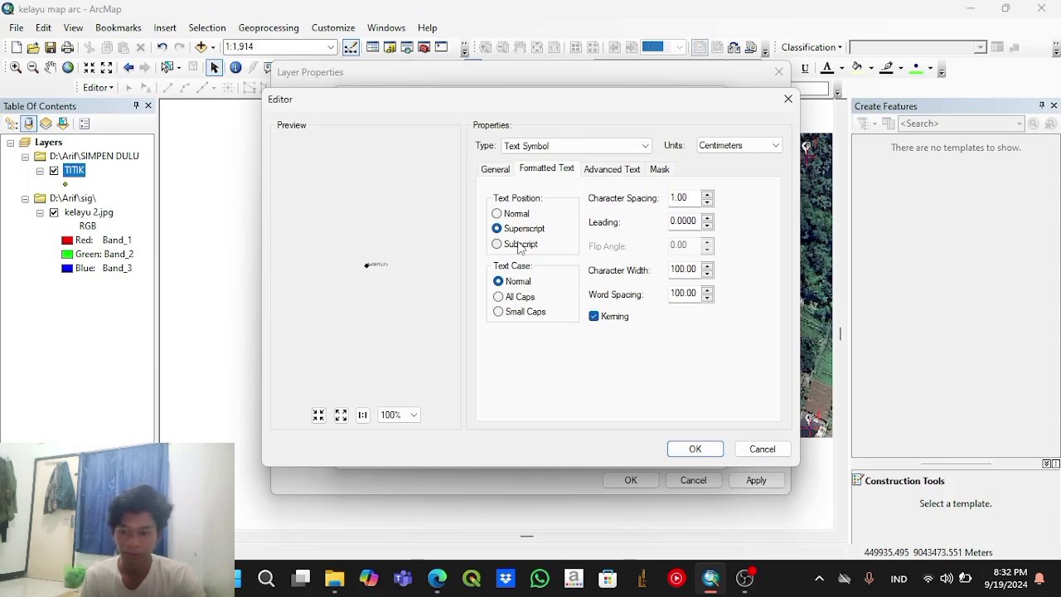
click(519, 245)
click(511, 216)
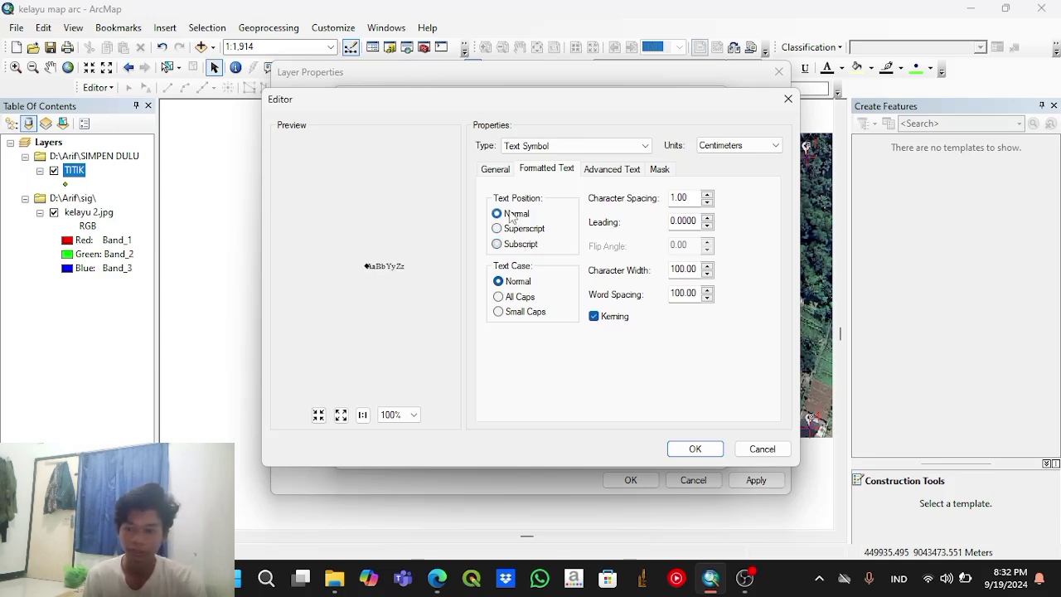
click(520, 304)
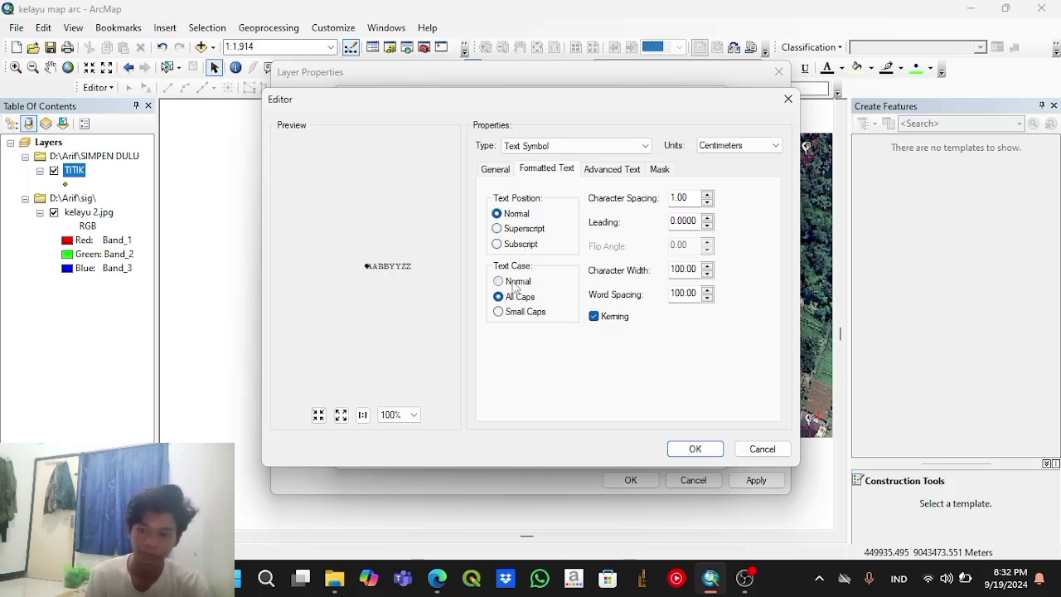
click(499, 281)
Step: Add a Halo mask to the label text and apply the label settings to the TITIK layer
click(635, 169)
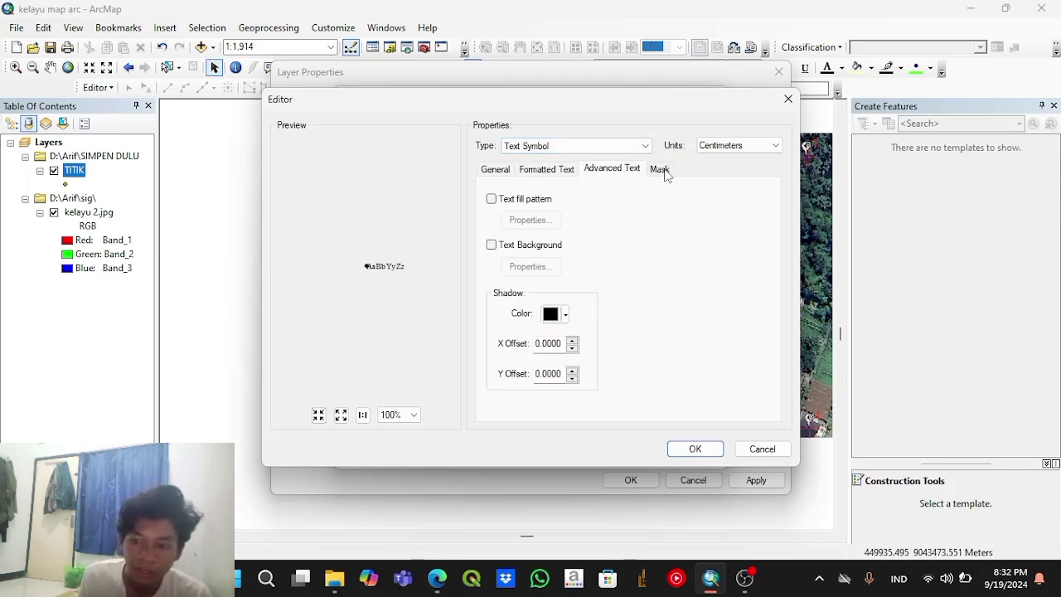
click(663, 171)
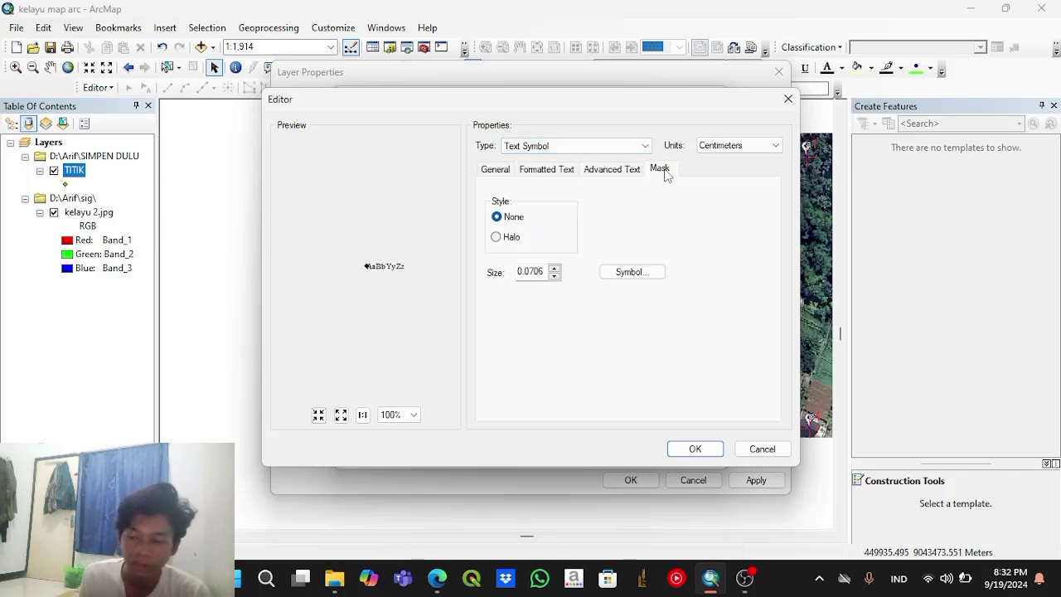
click(508, 238)
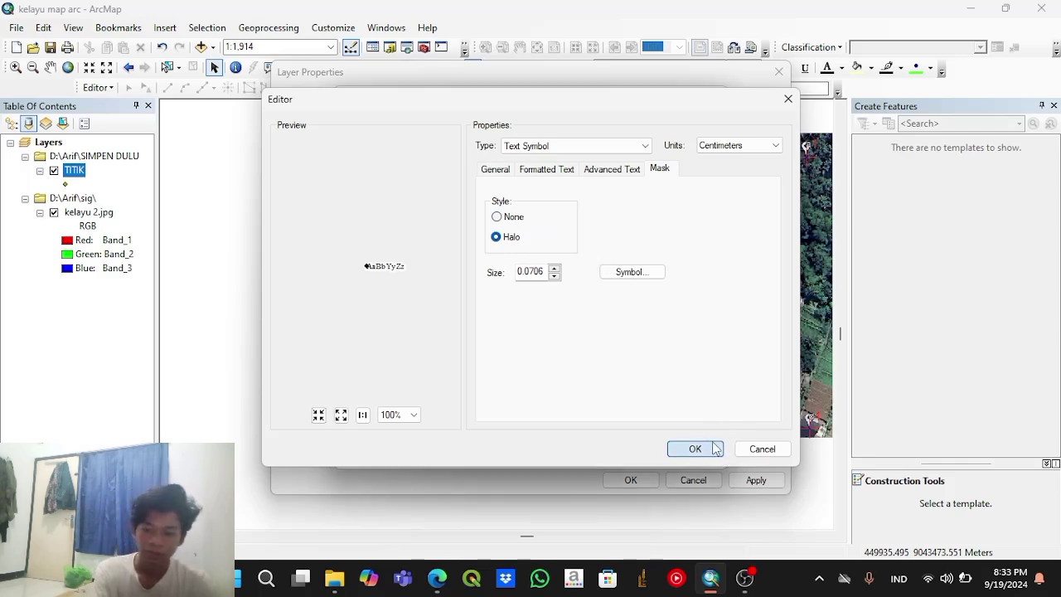
click(715, 448)
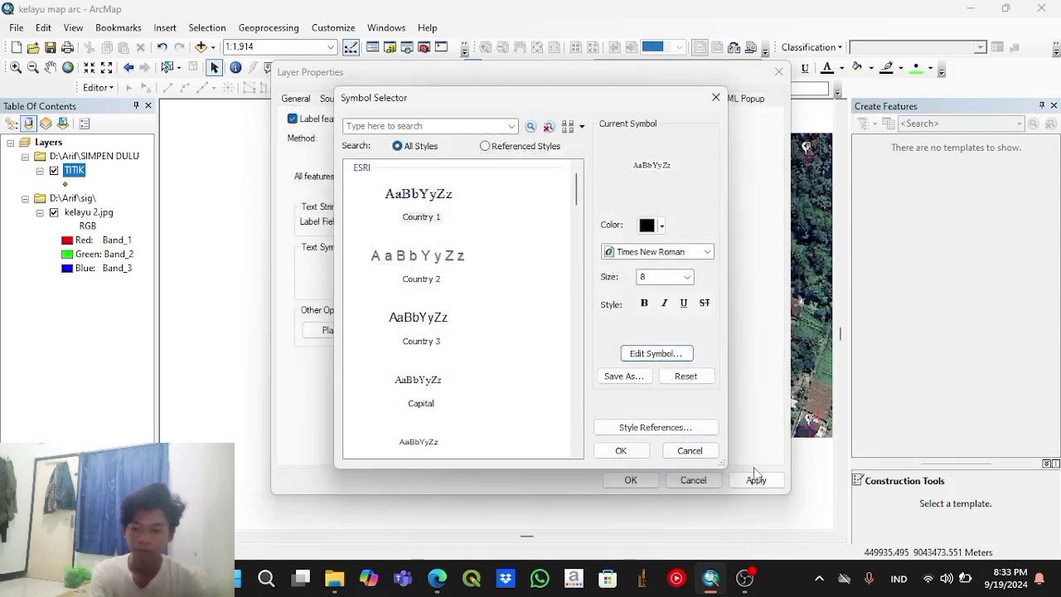
click(633, 449)
click(753, 480)
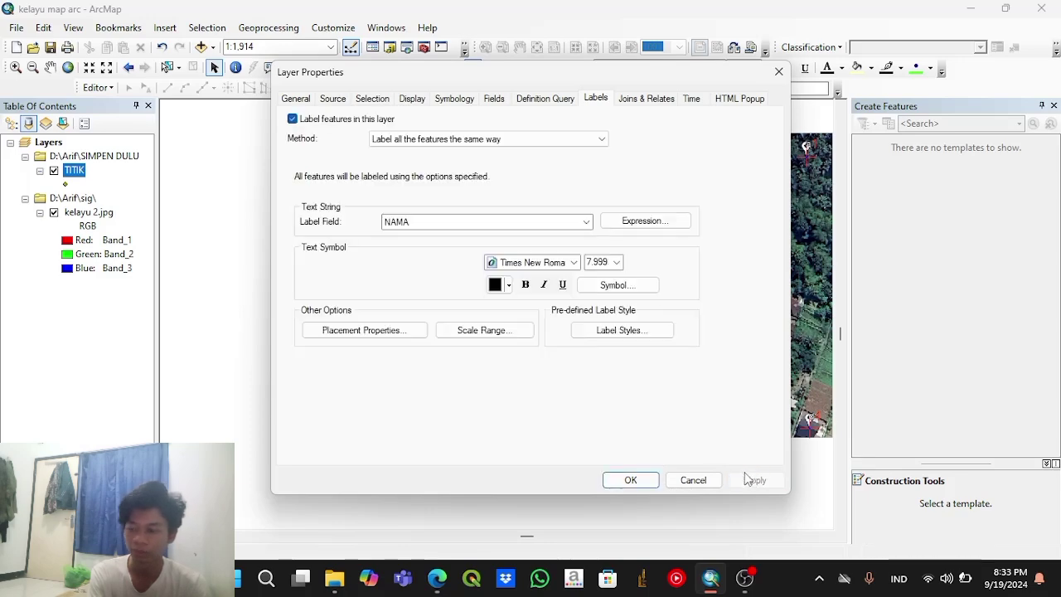
click(631, 480)
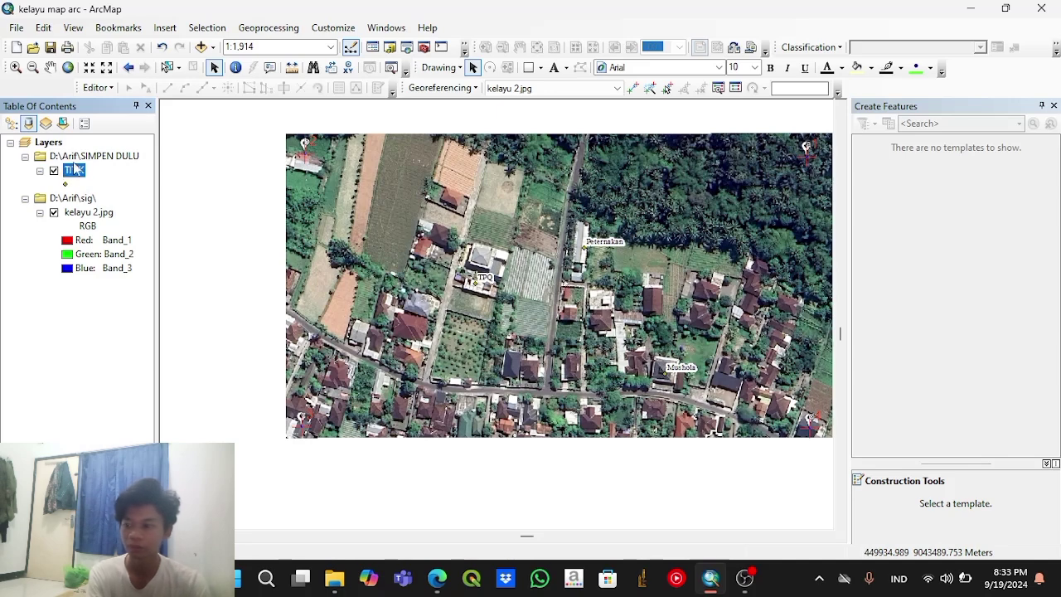
Step: Open the Catalog and start creating a new shapefile in the SIMPEN DULU folder
click(381, 28)
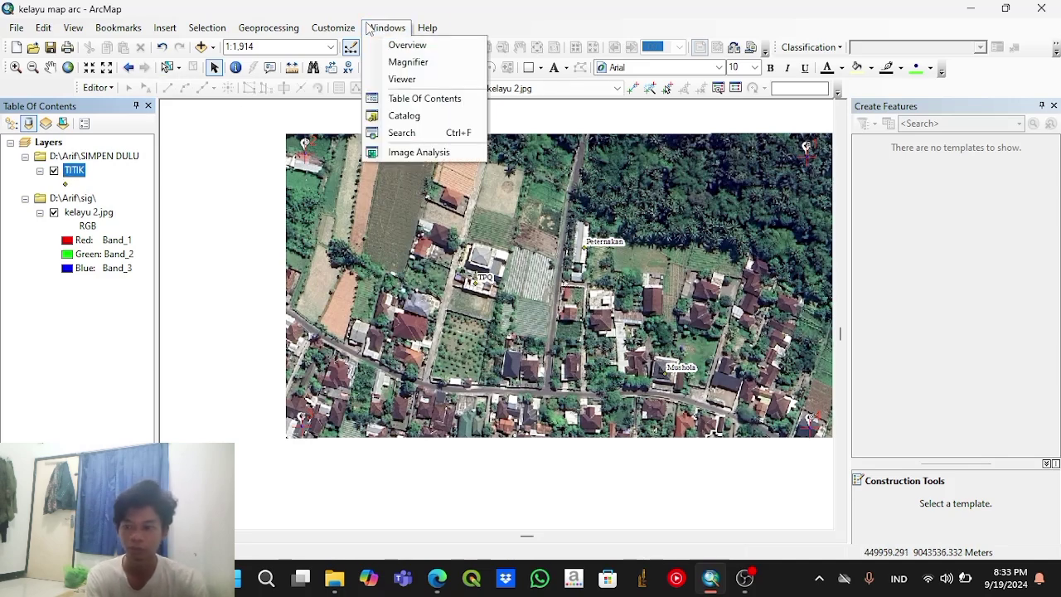
click(414, 115)
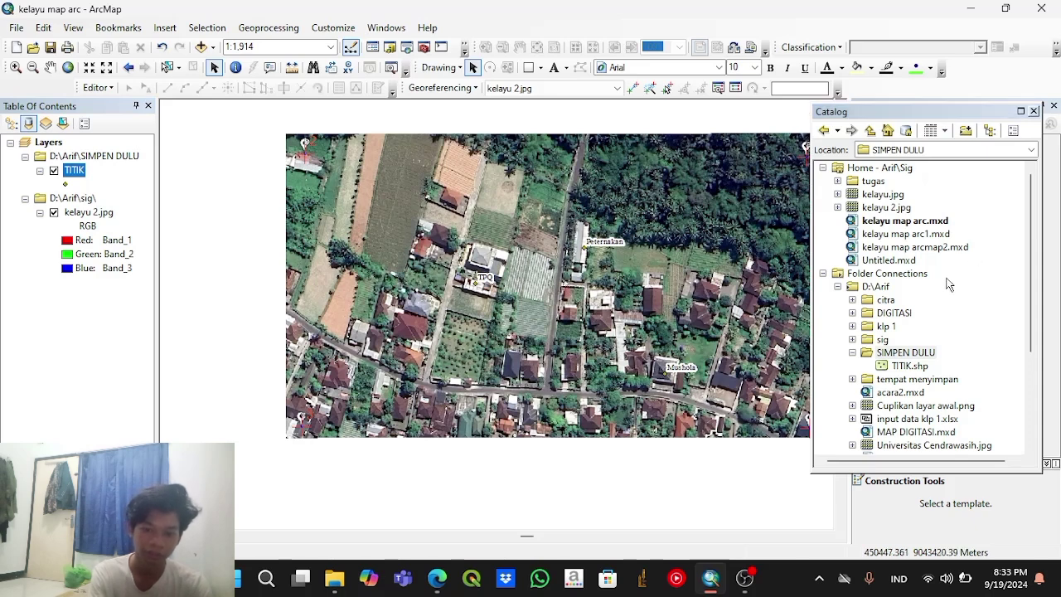
right_click(932, 354)
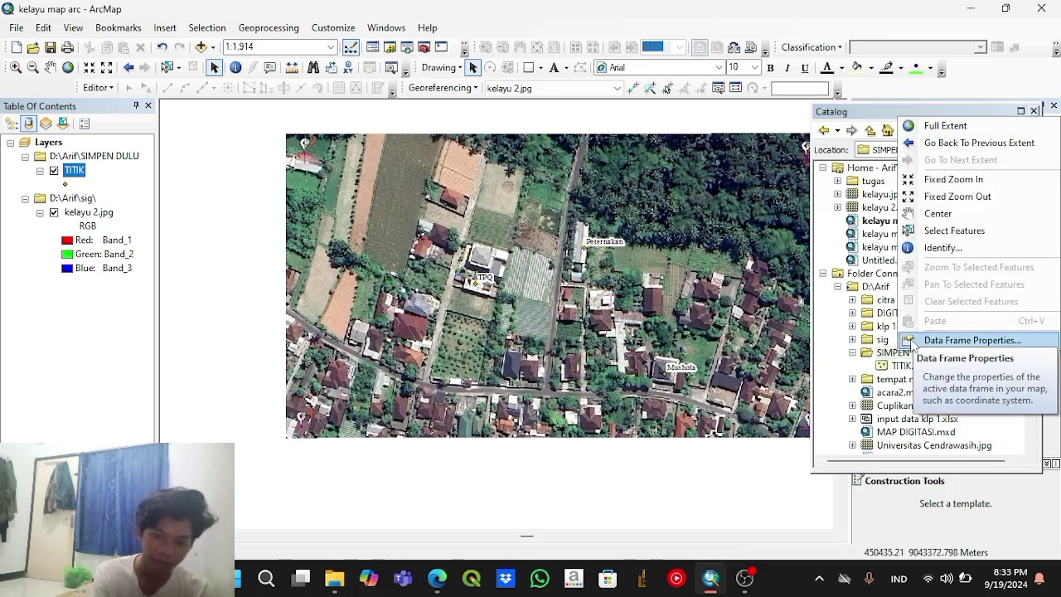
click(887, 358)
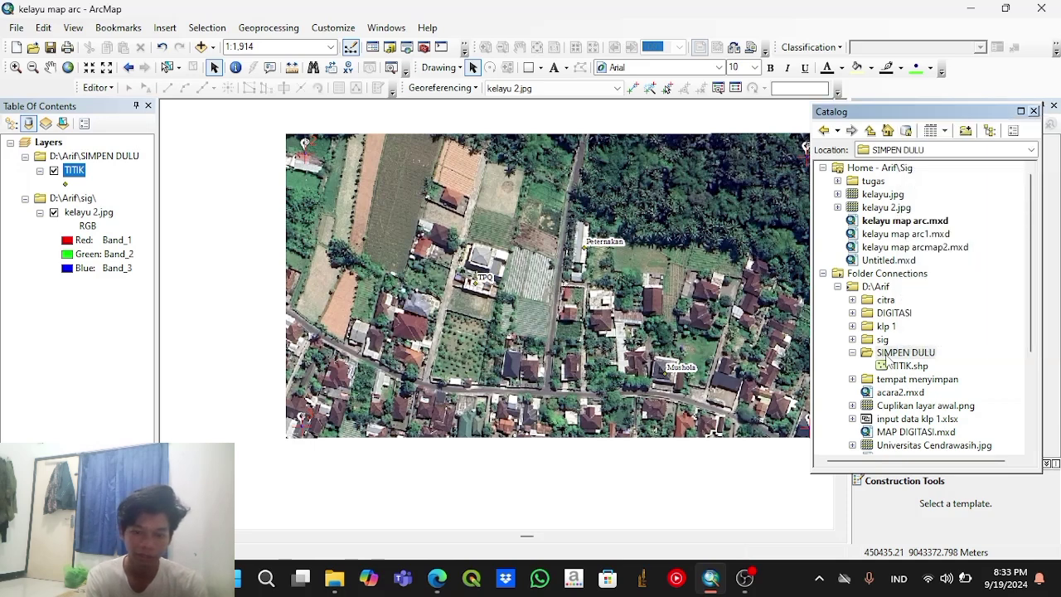
right_click(886, 354)
mouse_move(957, 461)
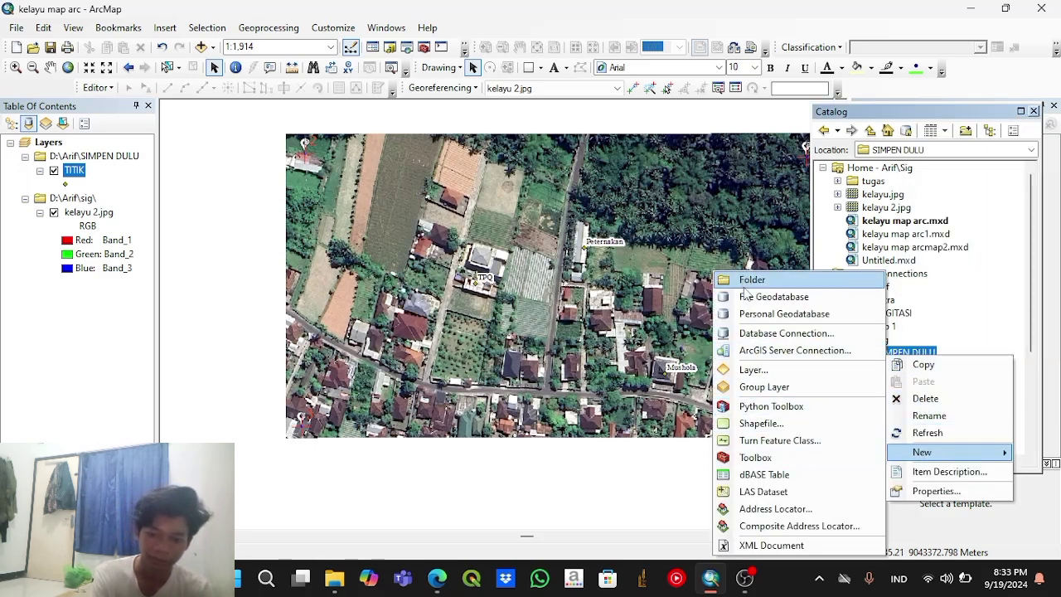
click(754, 423)
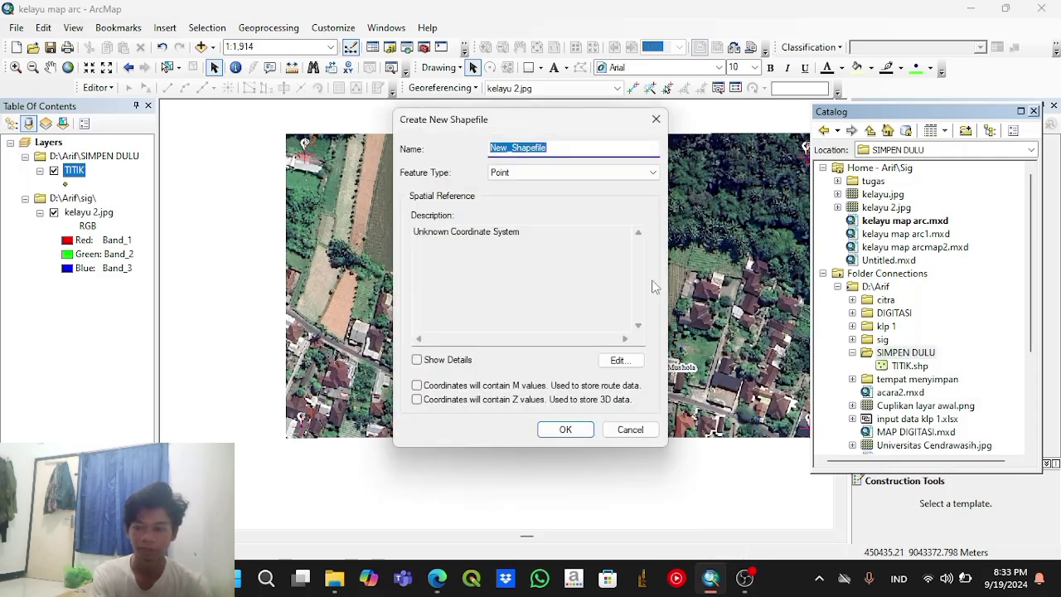
Step: Create a Polygon shapefile named polygon using the WGS 1984 UTM Zone 50S coordinate system
text(po)
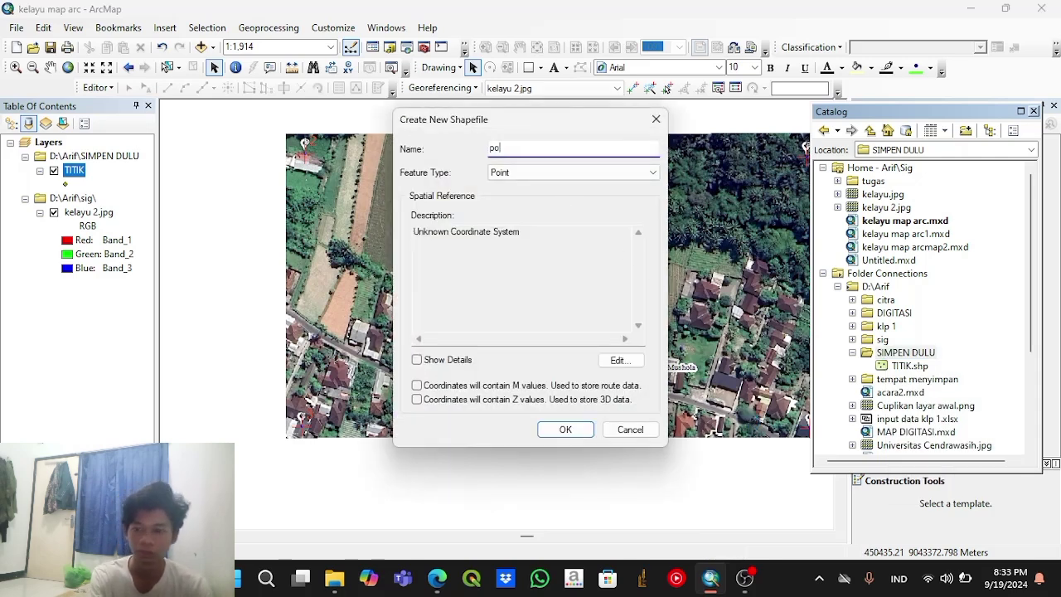
text(lygon)
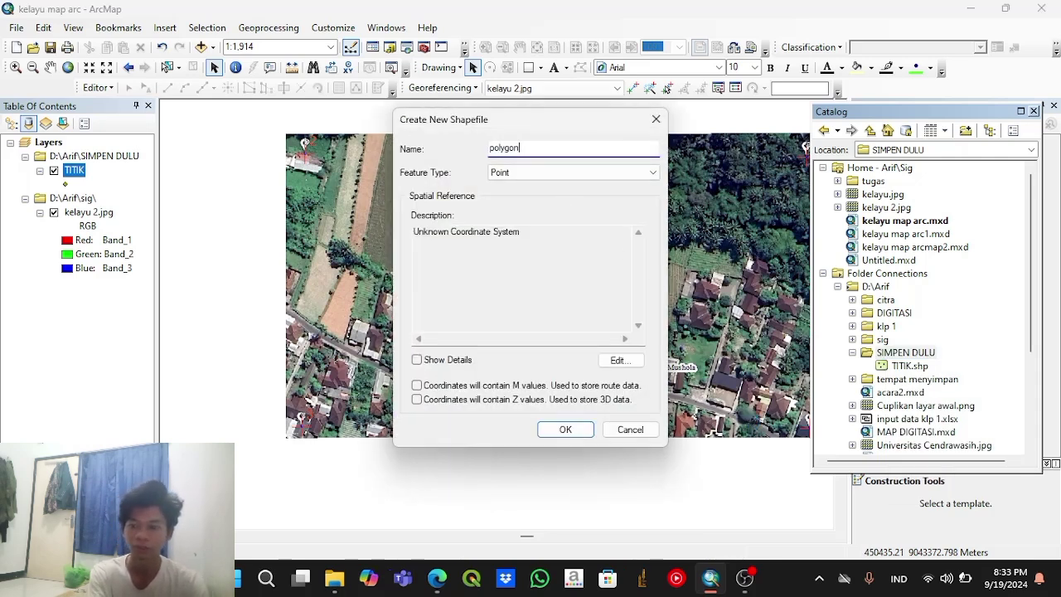
click(547, 172)
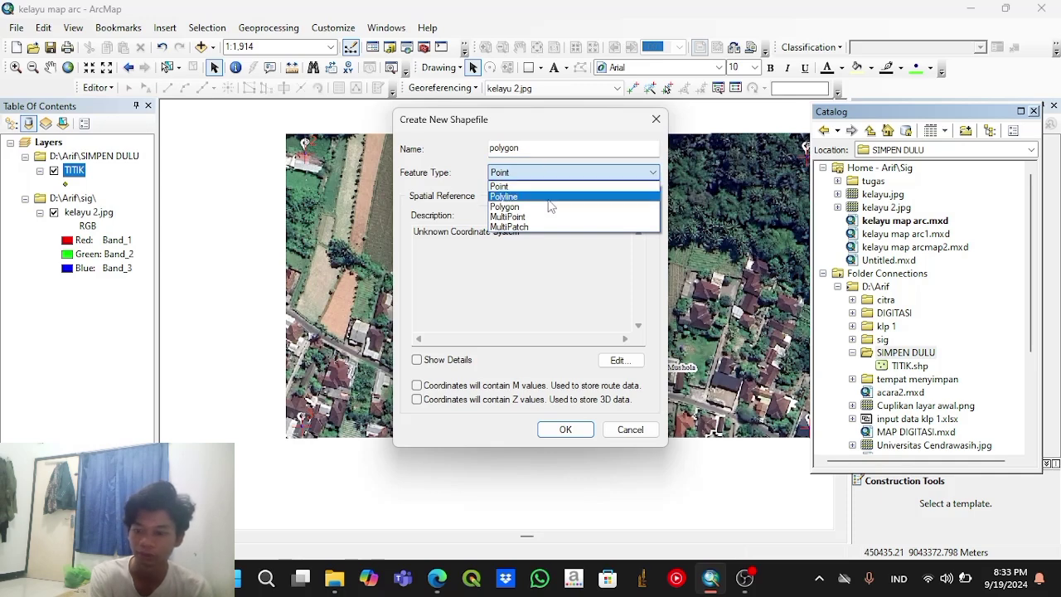
click(552, 208)
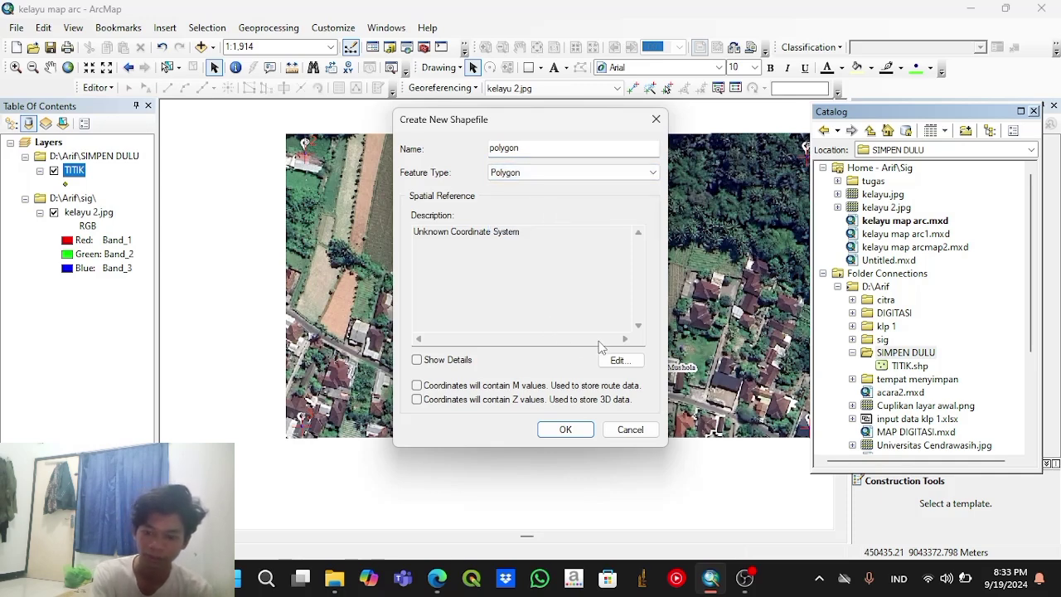
click(620, 360)
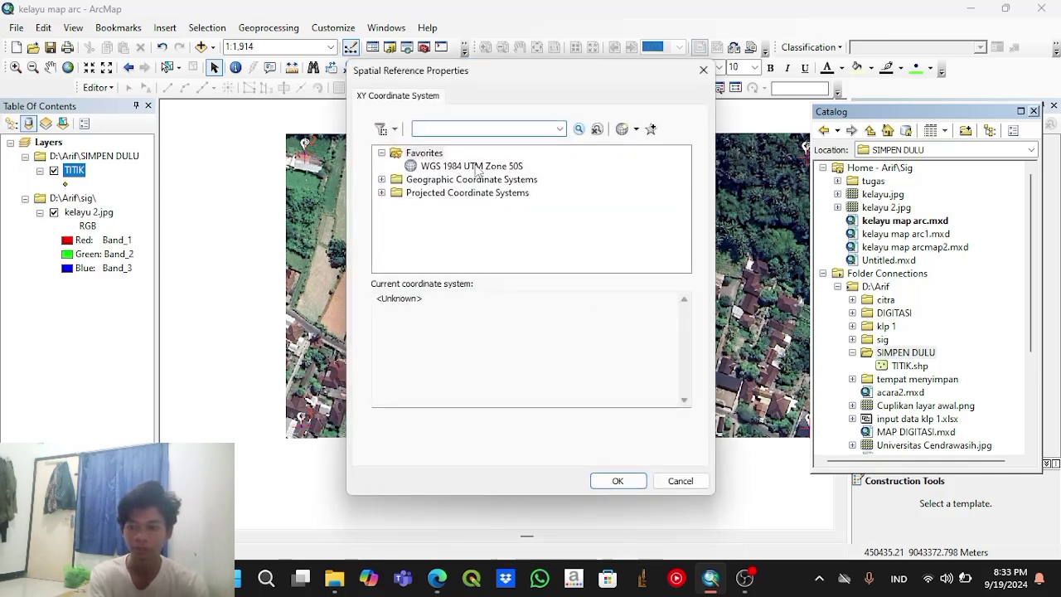
click(477, 167)
click(618, 482)
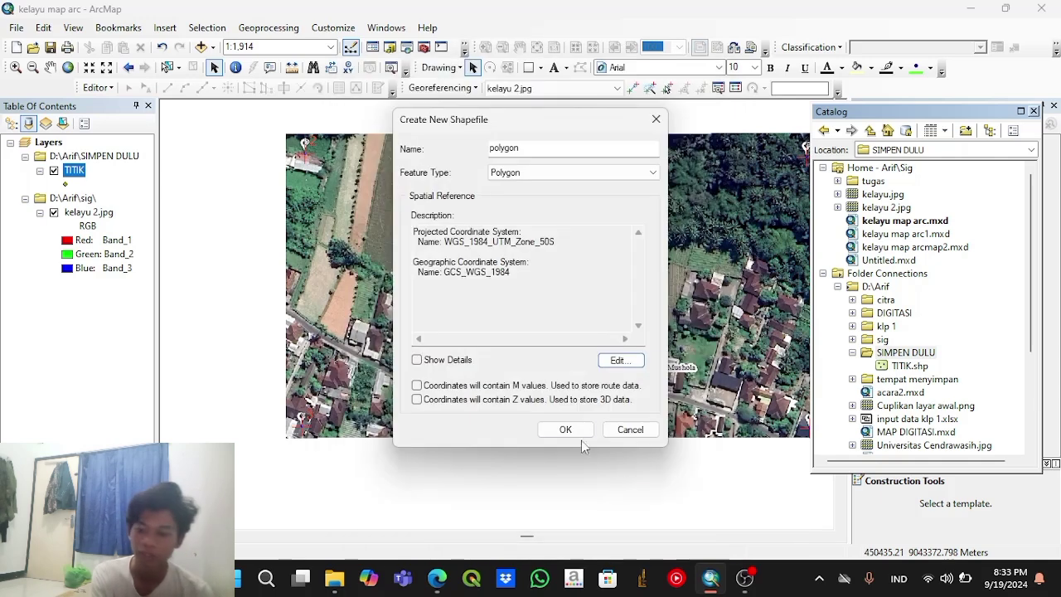
click(565, 431)
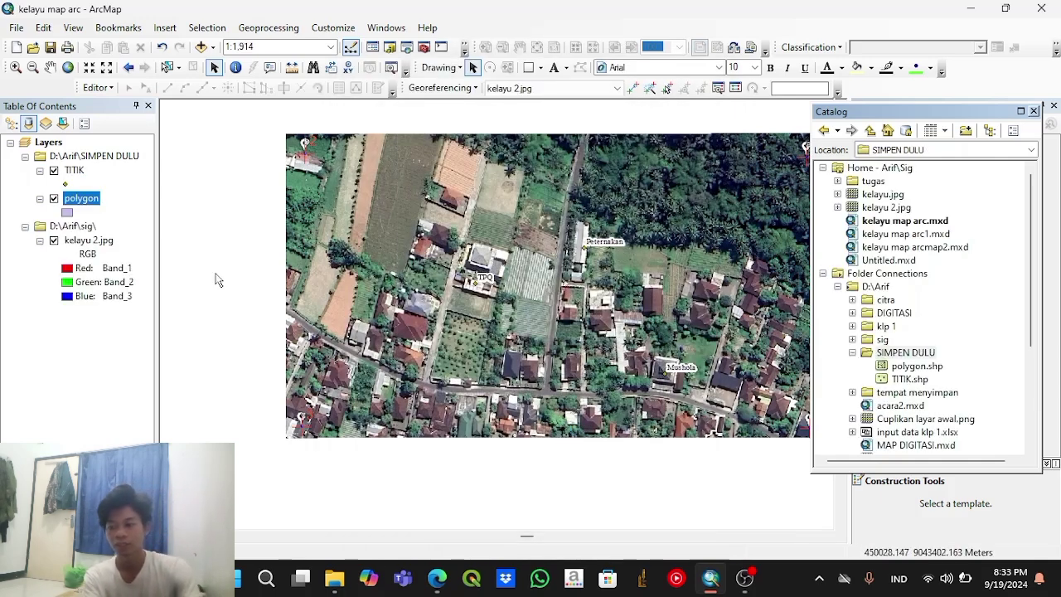
Step: Start an edit session and close the Catalog to reveal the feature templates
click(96, 87)
click(116, 105)
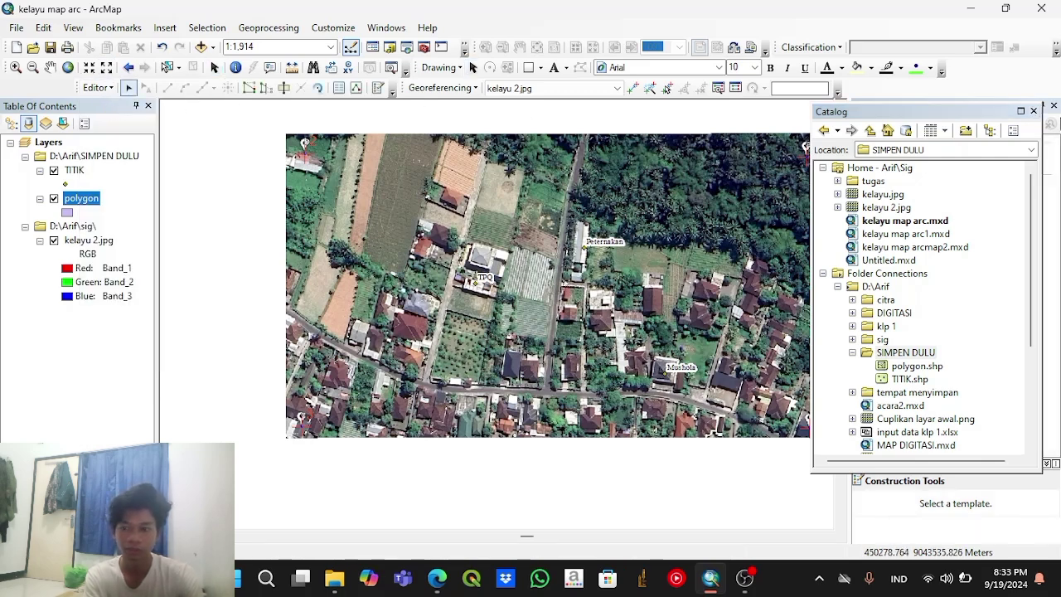
click(1034, 112)
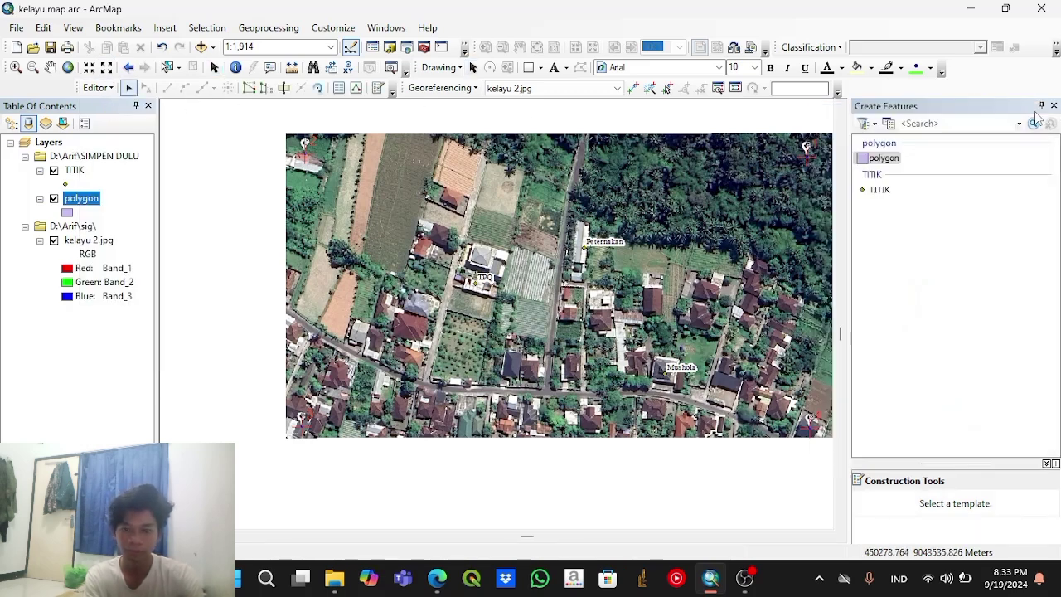
Step: Digitize the four-sided planted plot south of the TPQ point as a feature of the polygon layer and finish the sketch
click(879, 159)
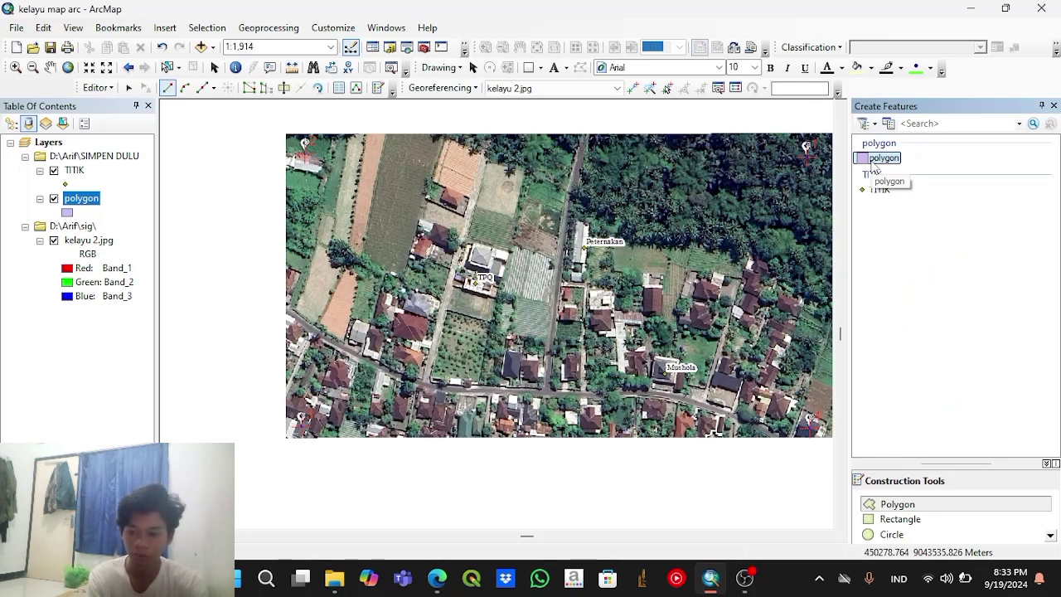
click(448, 311)
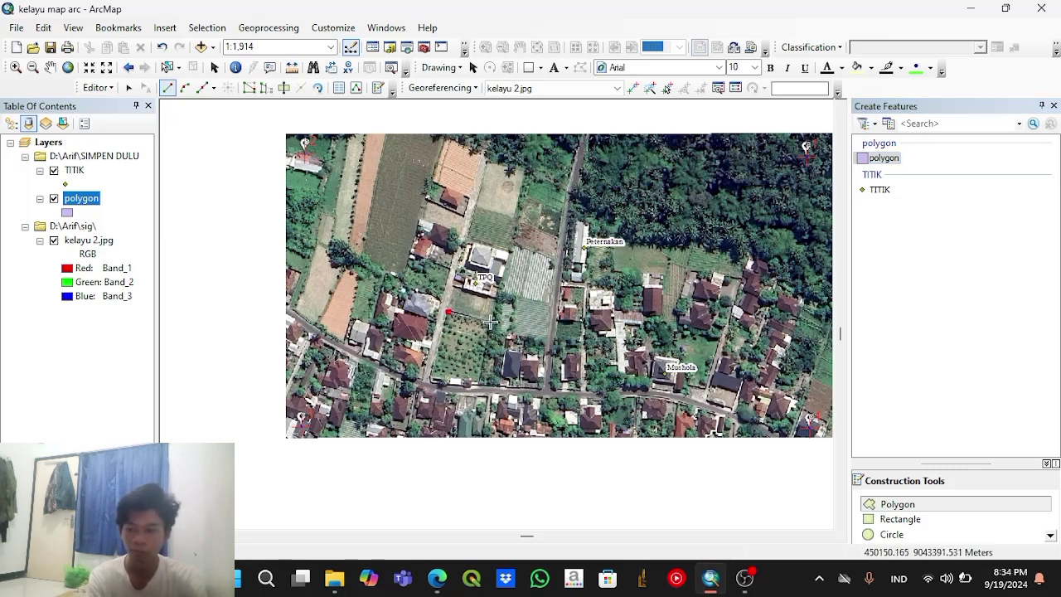
click(490, 323)
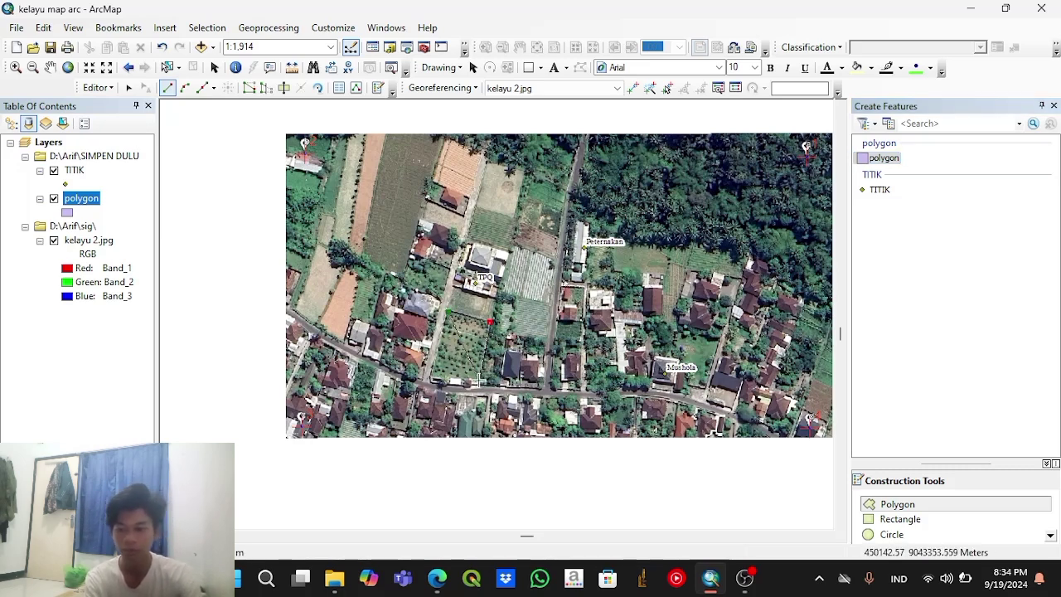
click(478, 380)
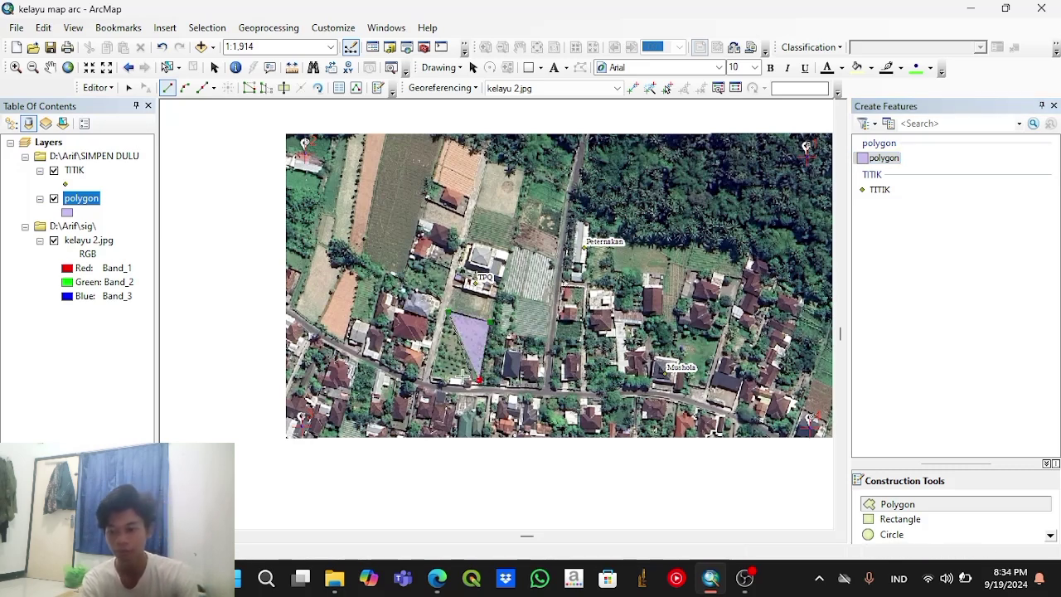
click(433, 379)
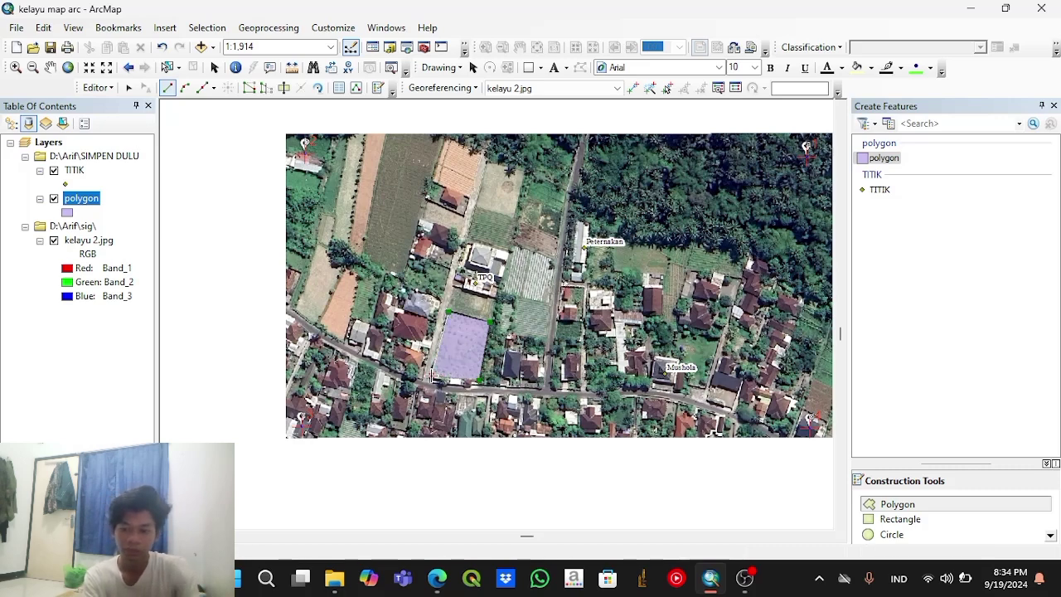
right_click(469, 364)
click(468, 358)
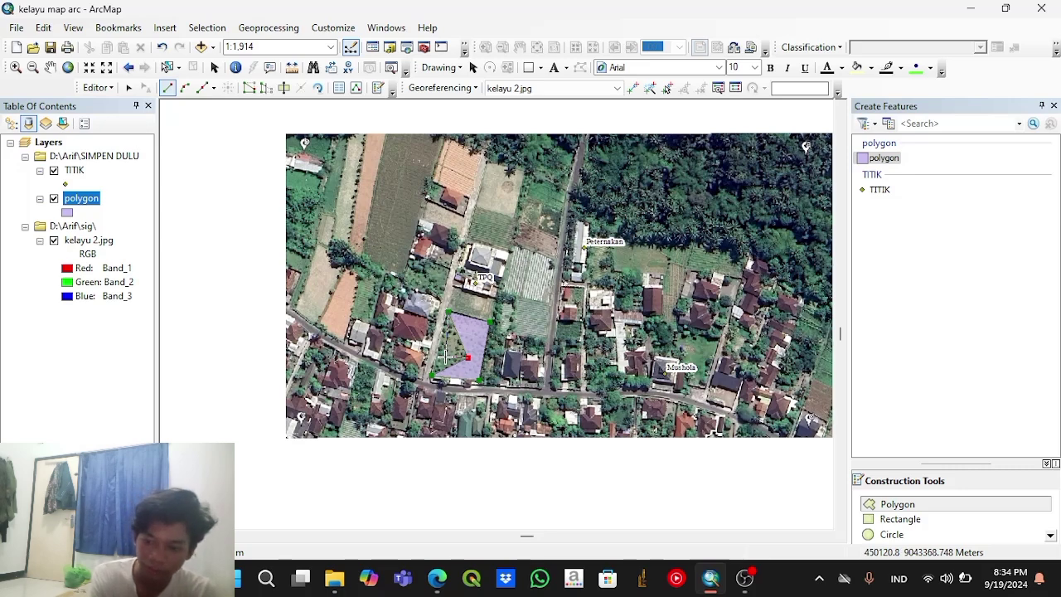
key(ctrl+z)
right_click(445, 357)
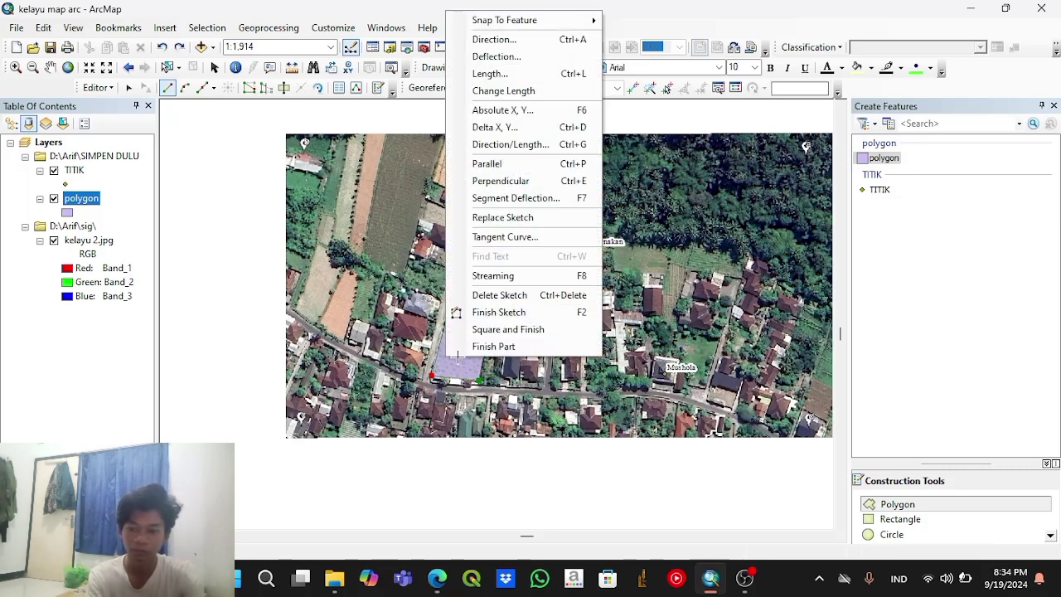
click(477, 311)
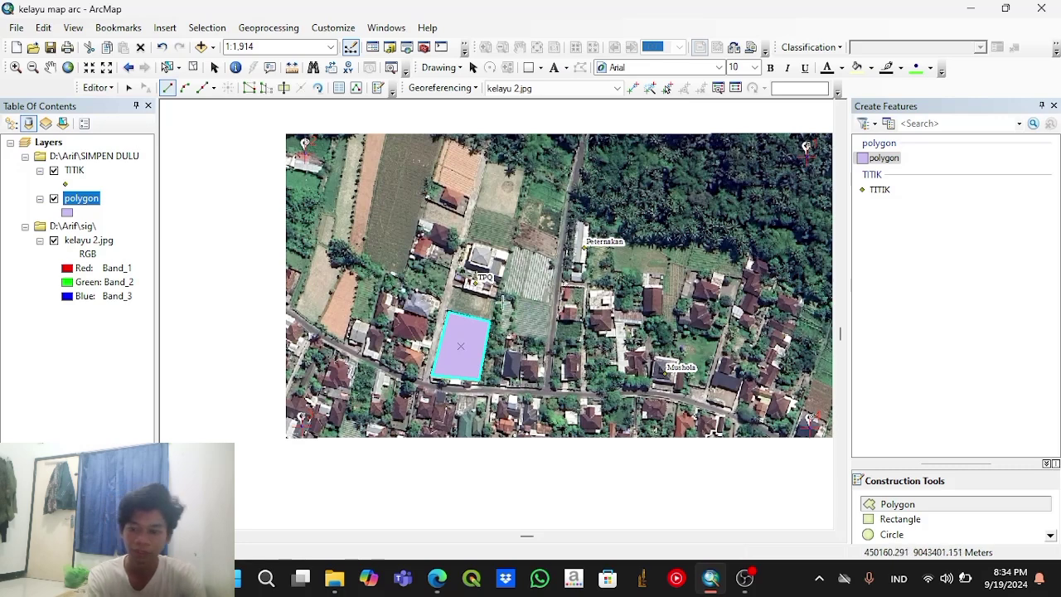
Step: Digitize the L-shaped block of fields between the TPQ point and the road west of Peternakan as a second polygon
click(549, 338)
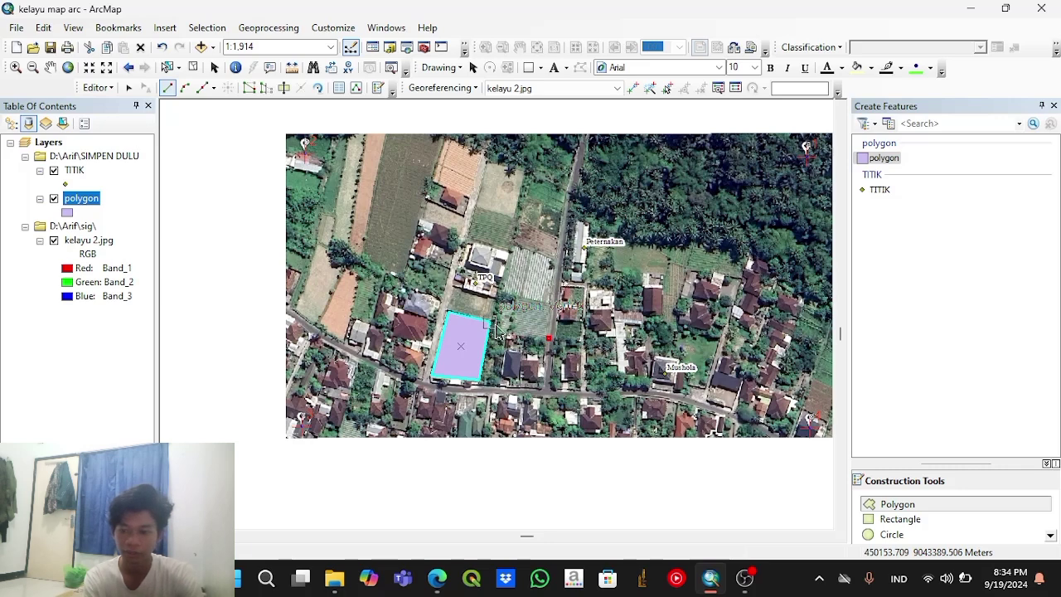
click(497, 330)
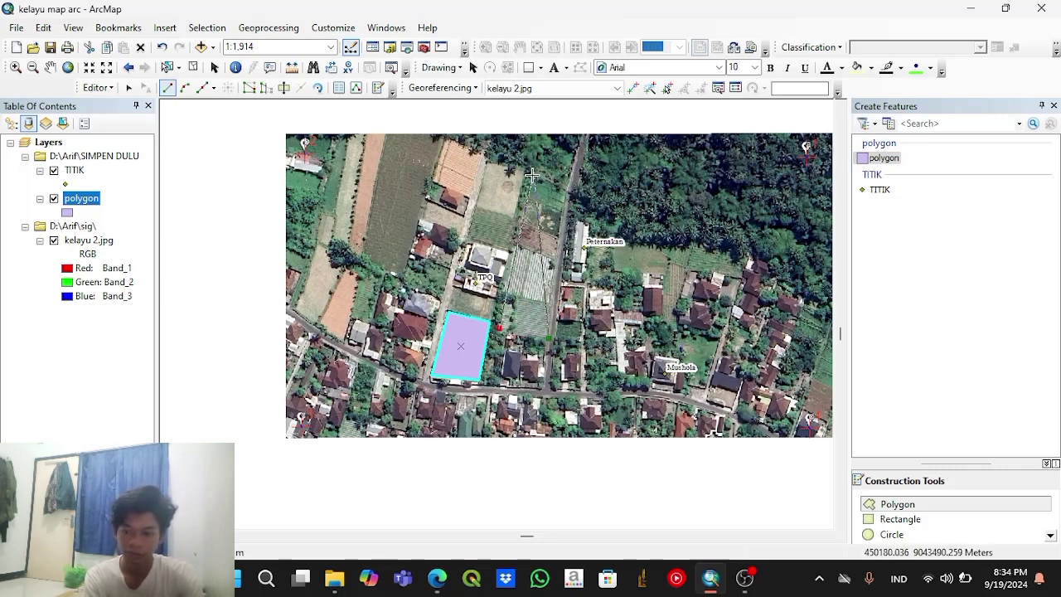
click(515, 246)
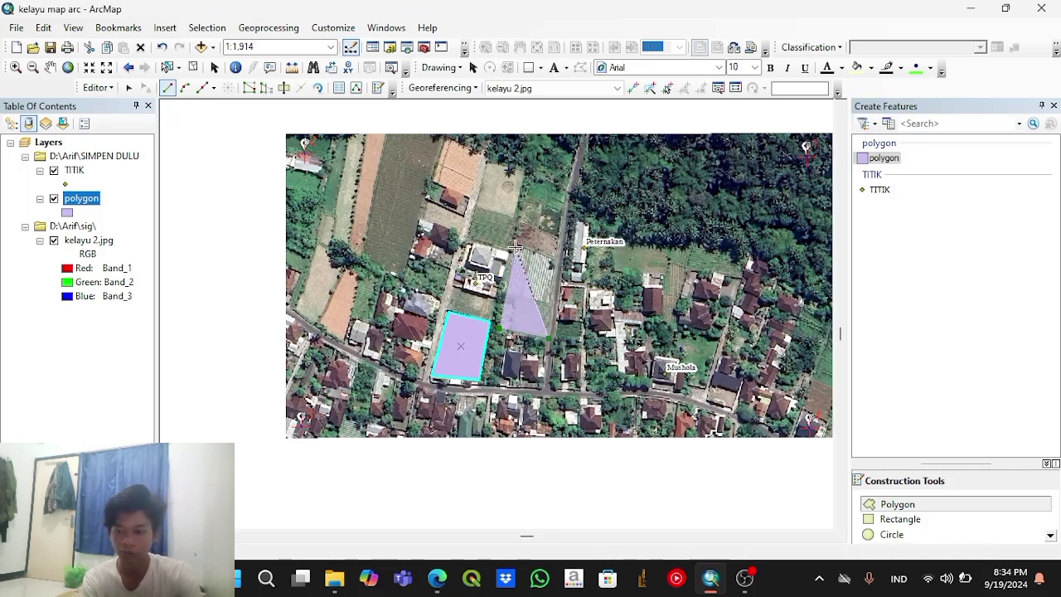
click(472, 234)
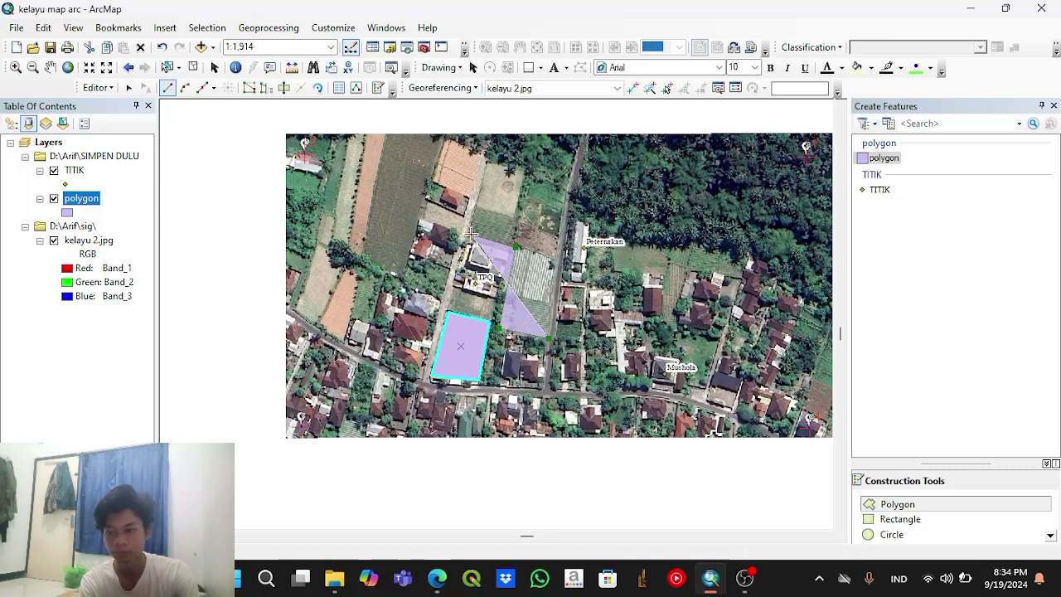
click(490, 159)
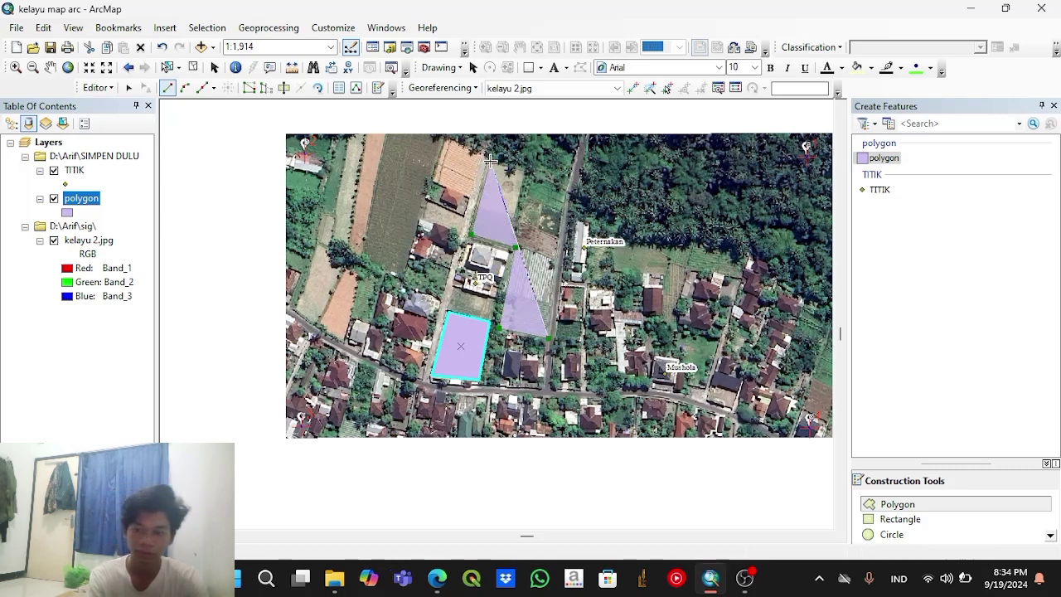
double_click(567, 191)
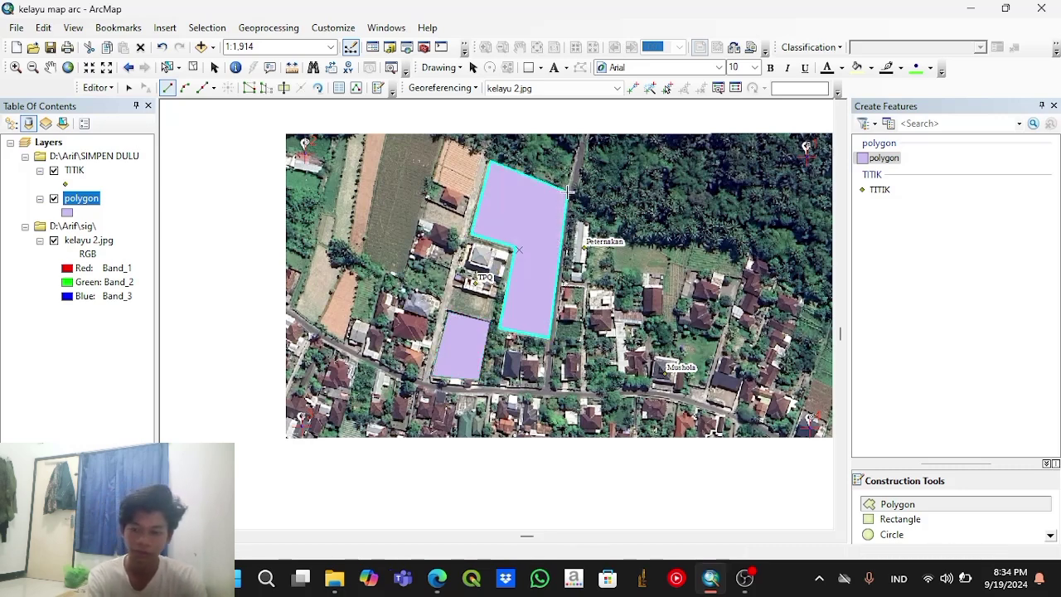
right_click(553, 214)
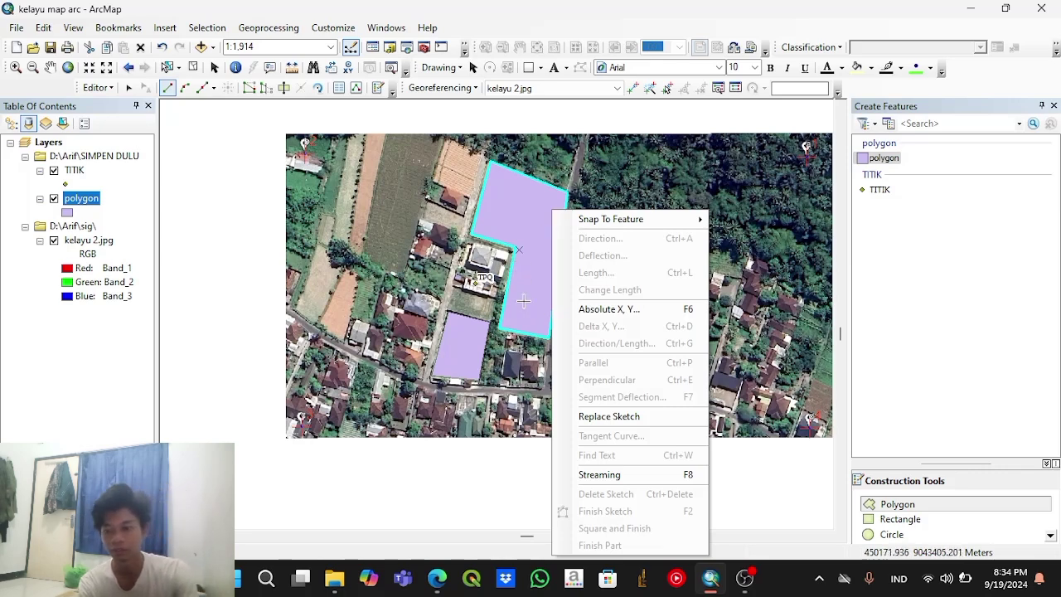
key(Escape)
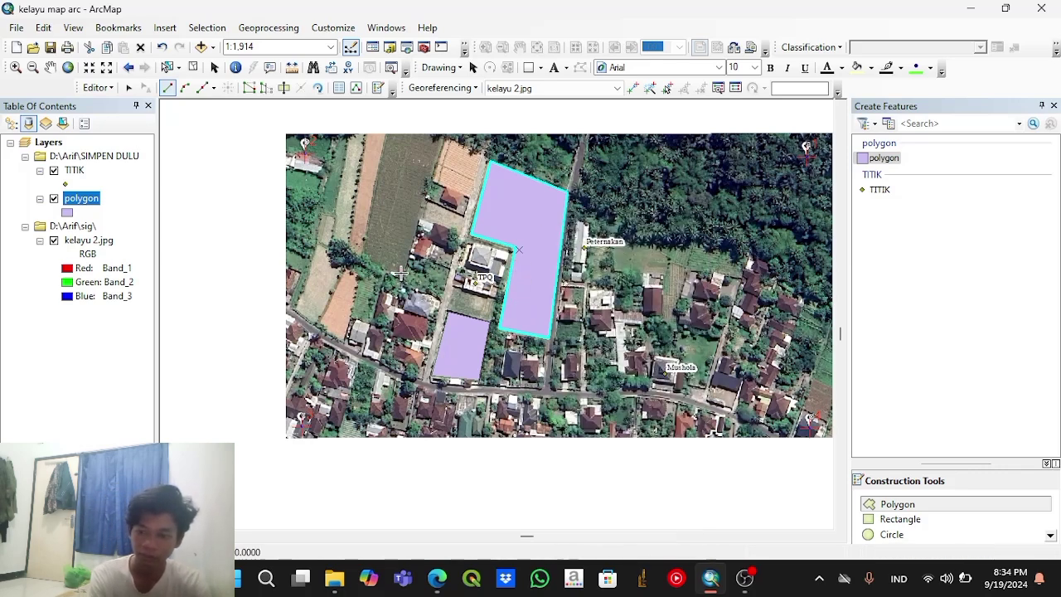
Step: Digitize the large block of fields west of the TPQ point, following its stepped eastern edge, as a third polygon and finish the sketch
click(401, 272)
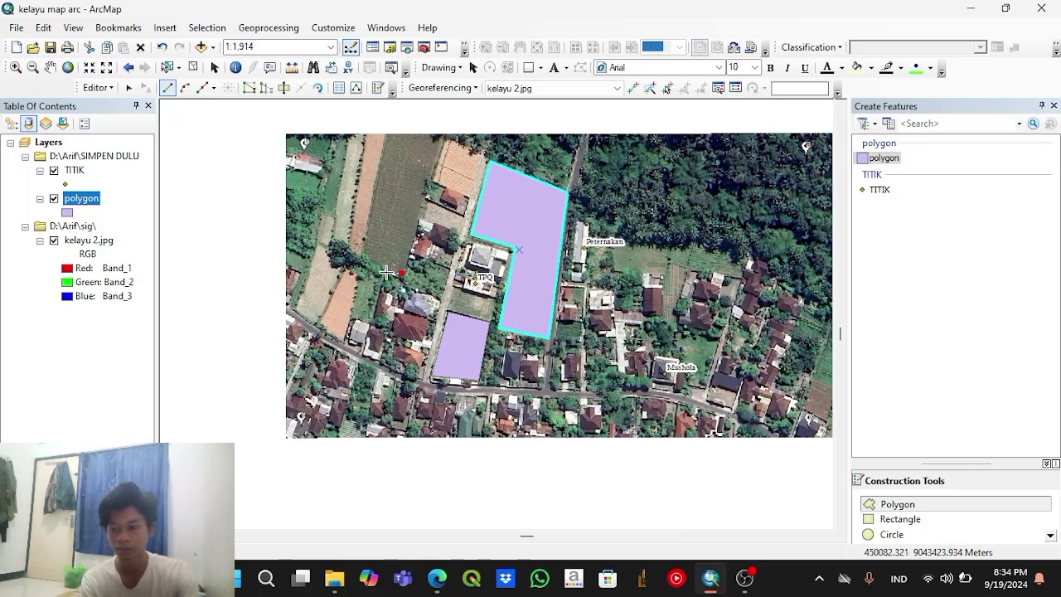
click(386, 271)
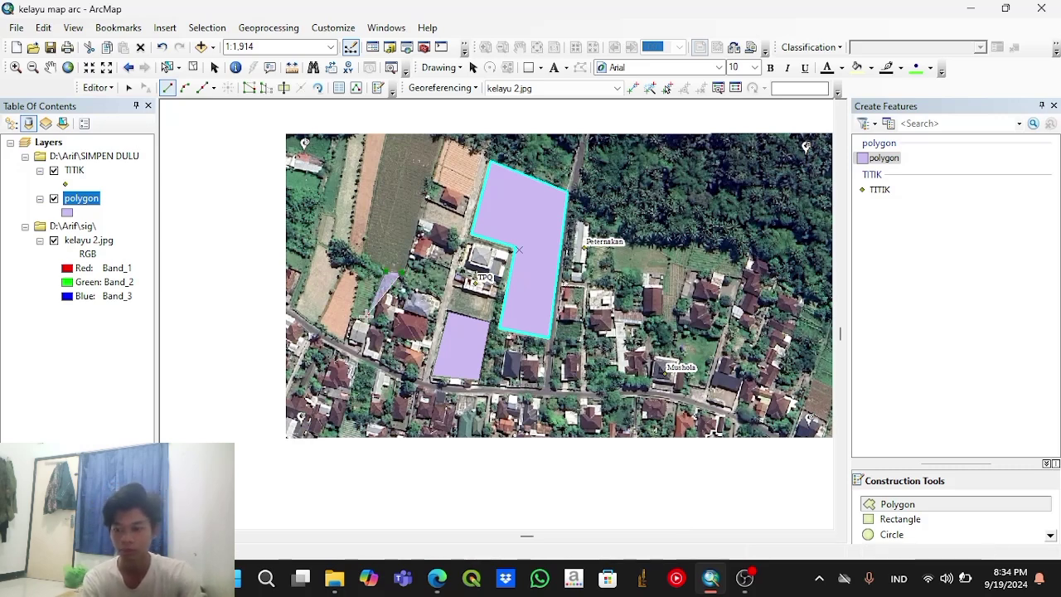
click(365, 316)
click(349, 316)
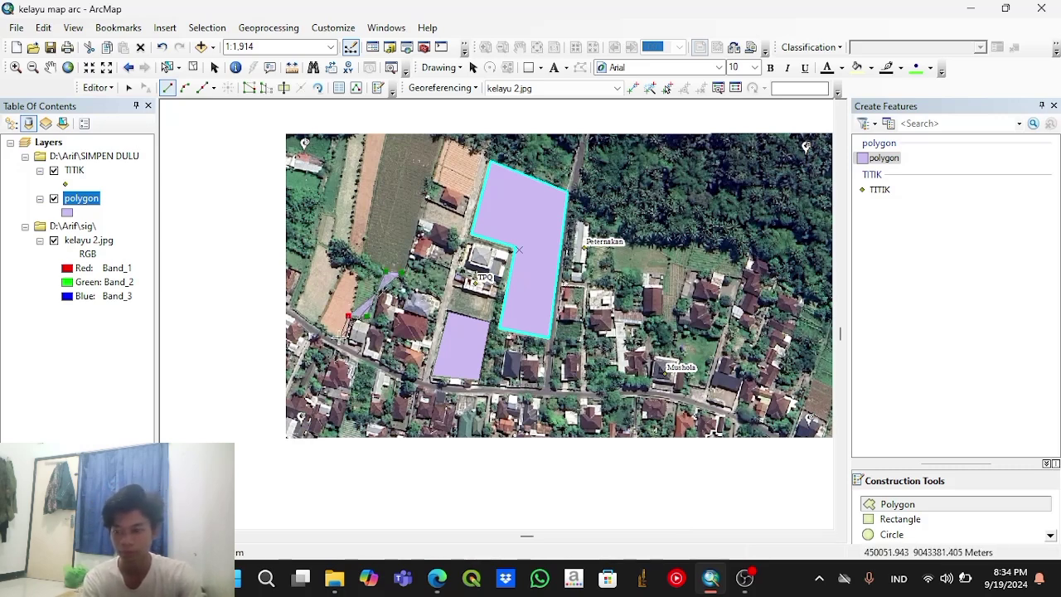
click(343, 340)
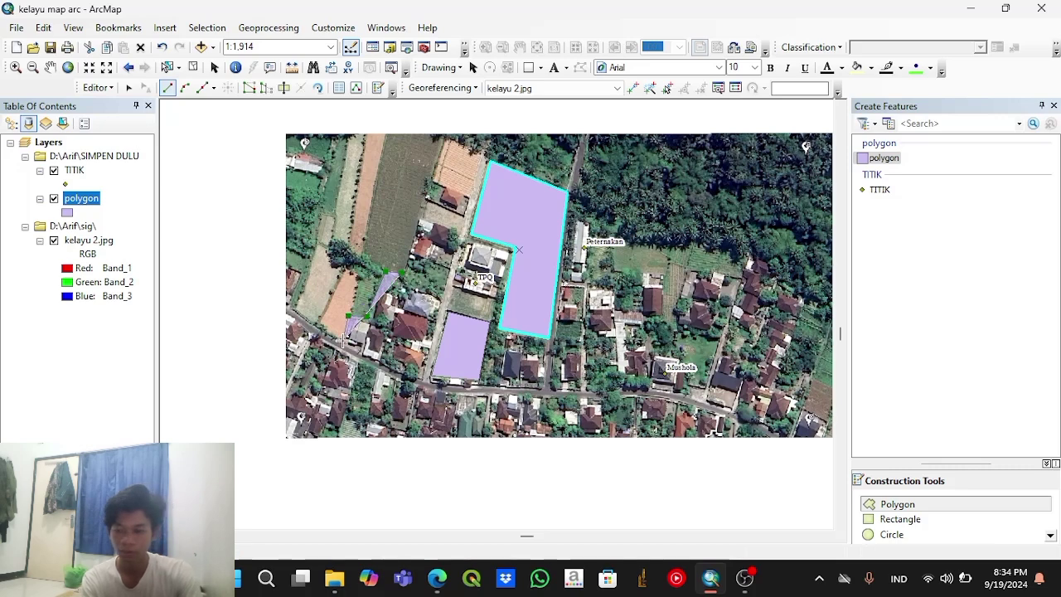
click(293, 303)
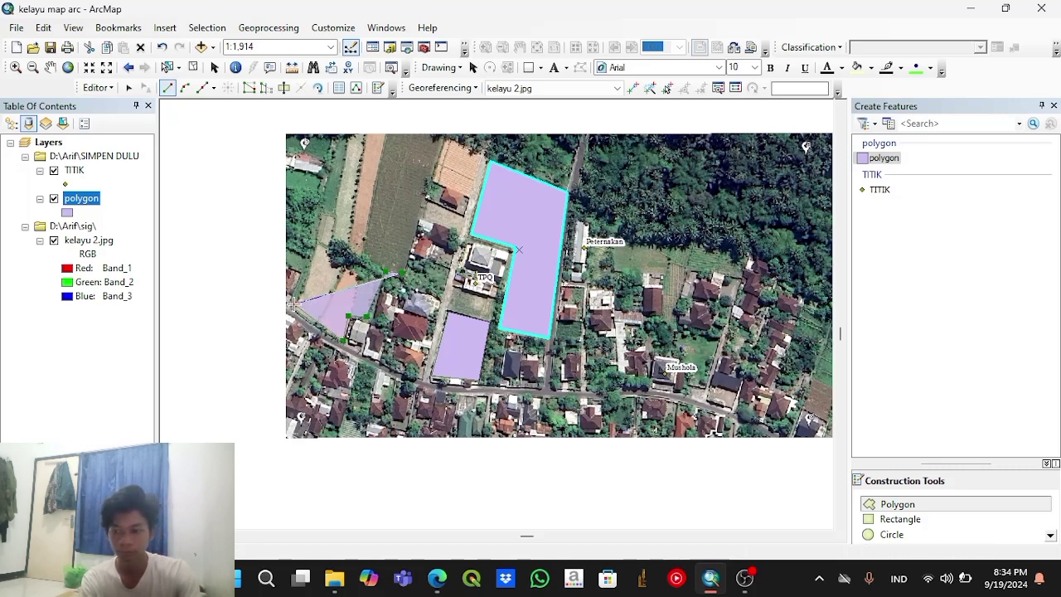
click(319, 239)
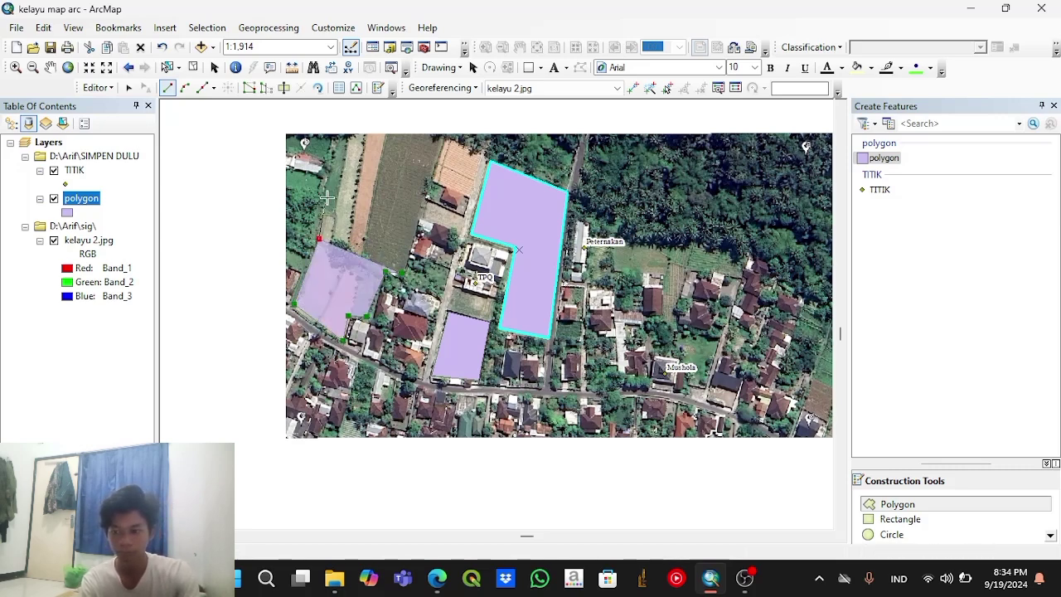
click(337, 138)
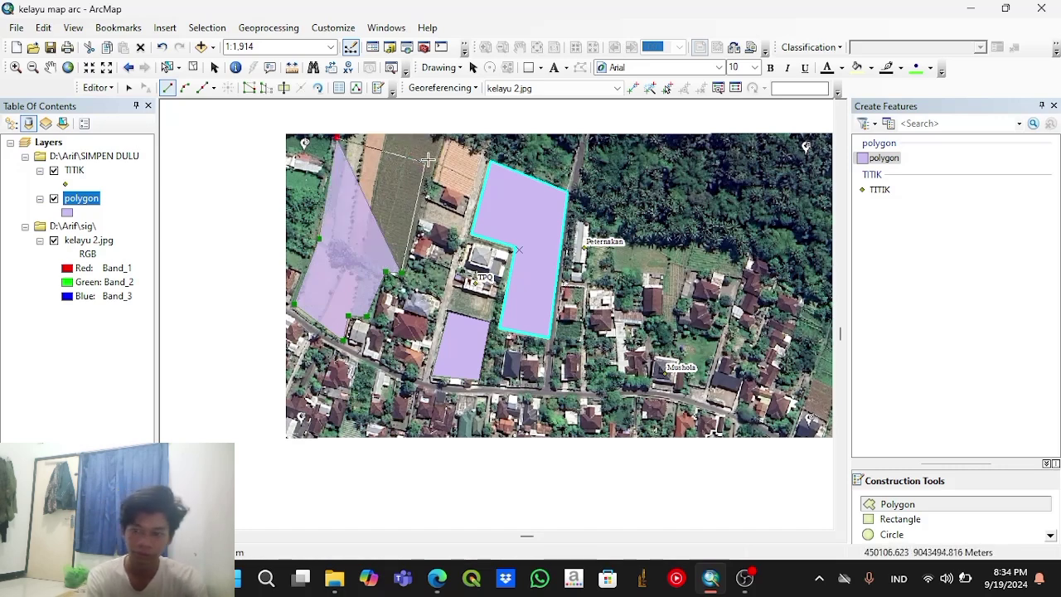
click(445, 135)
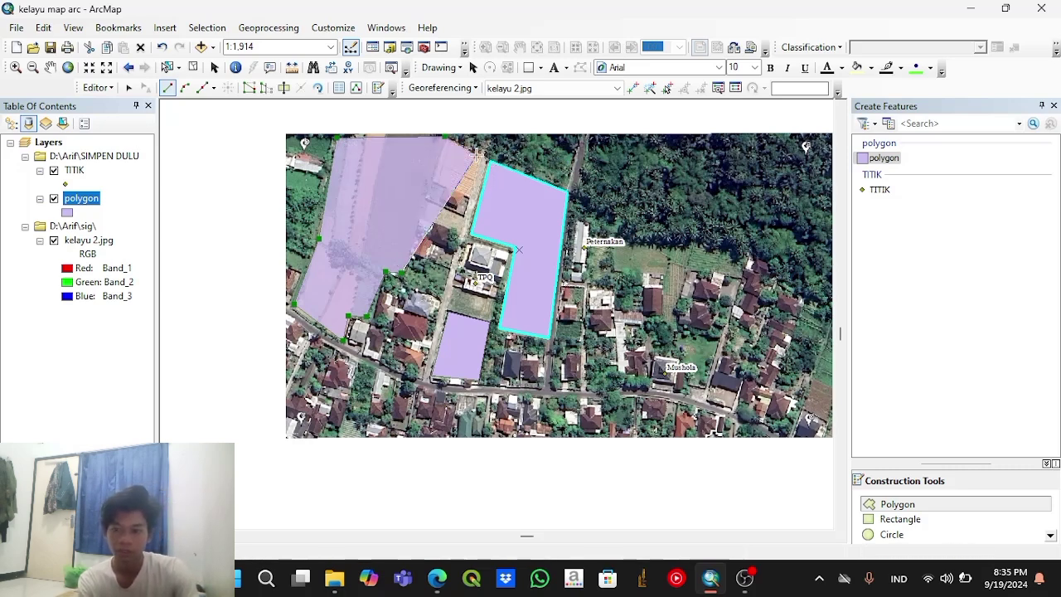
click(477, 155)
click(469, 193)
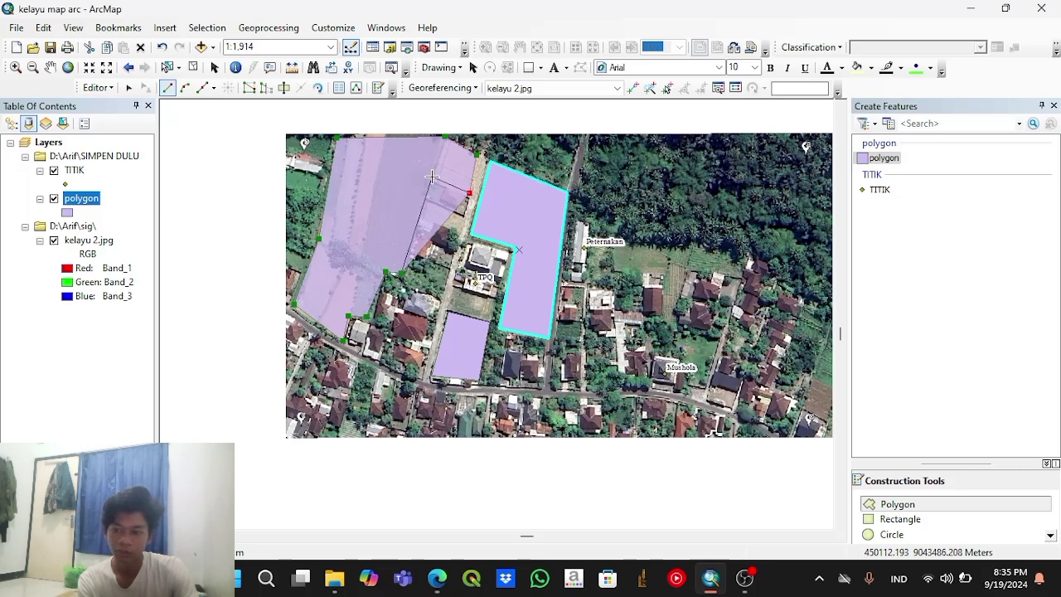
click(430, 176)
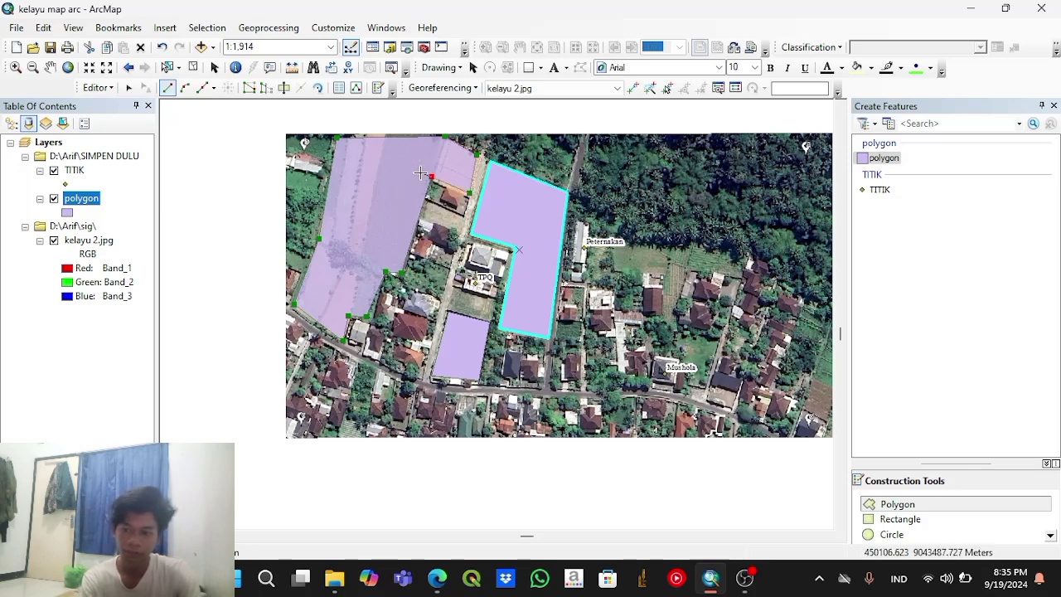
right_click(417, 176)
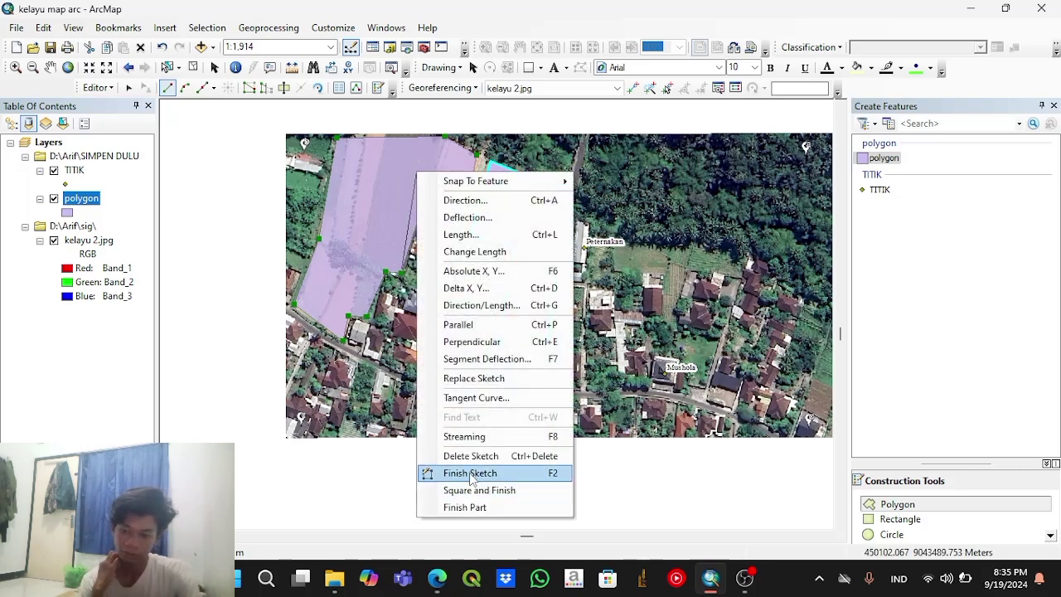
click(462, 473)
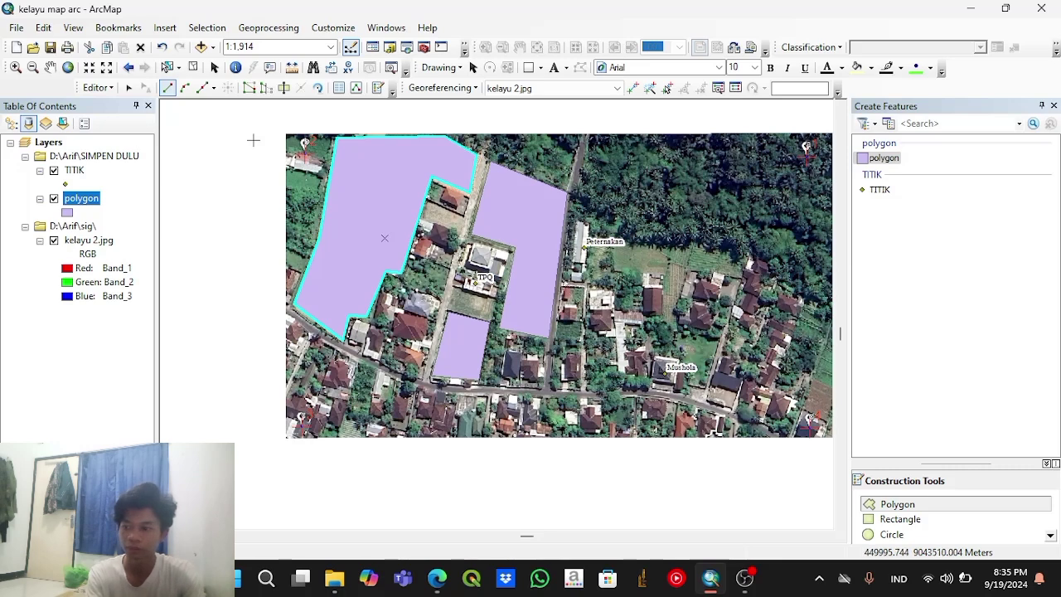
Step: Save the edits to the polygon layer and stop the edit session
click(98, 87)
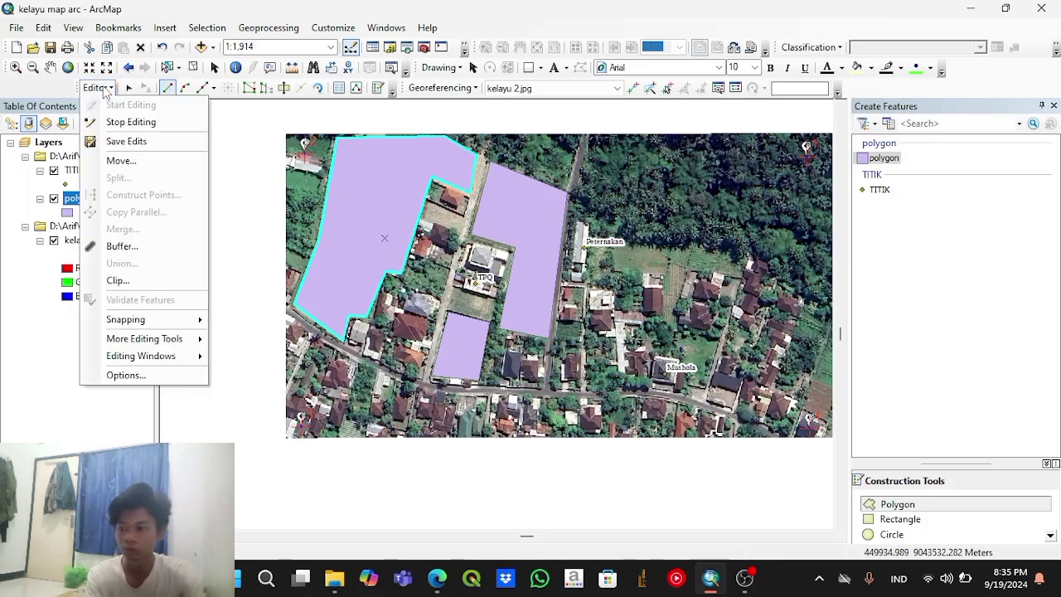
click(121, 143)
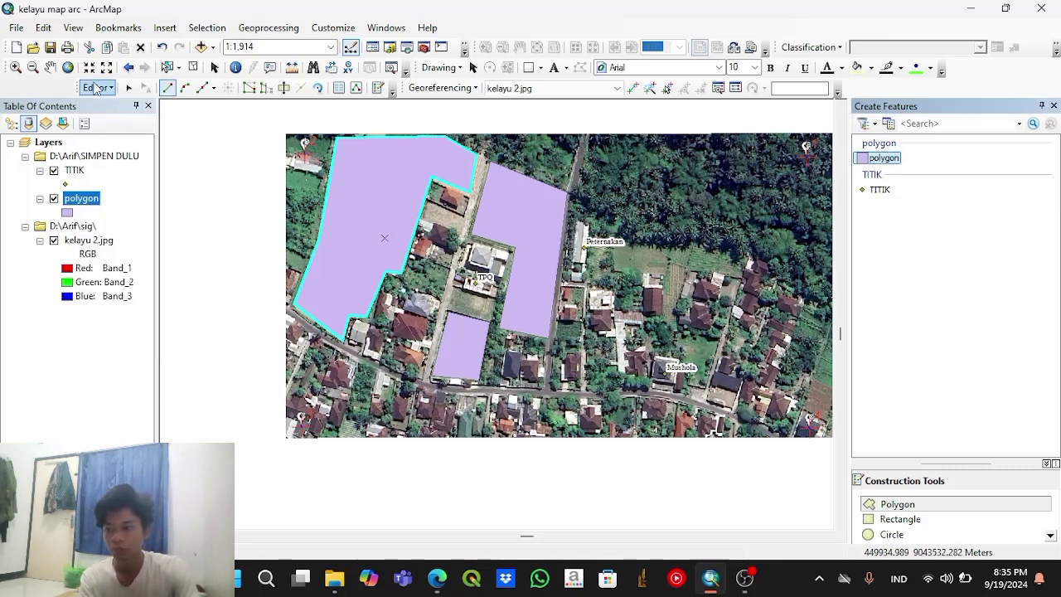
click(98, 87)
click(125, 126)
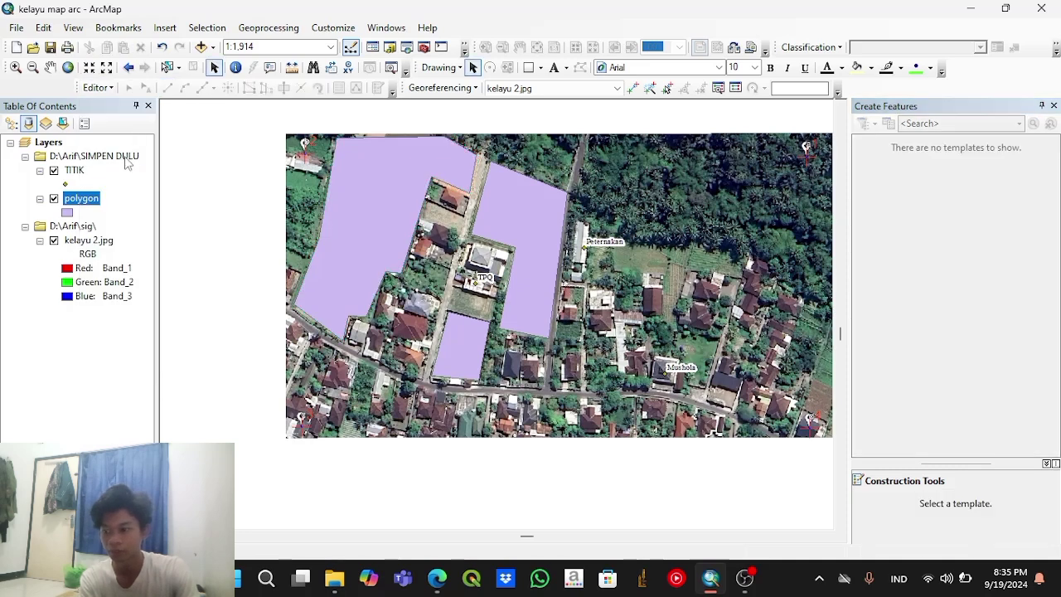
Step: Open the polygon layer's attribute table and add a Text field named NAMA with length 50
right_click(82, 203)
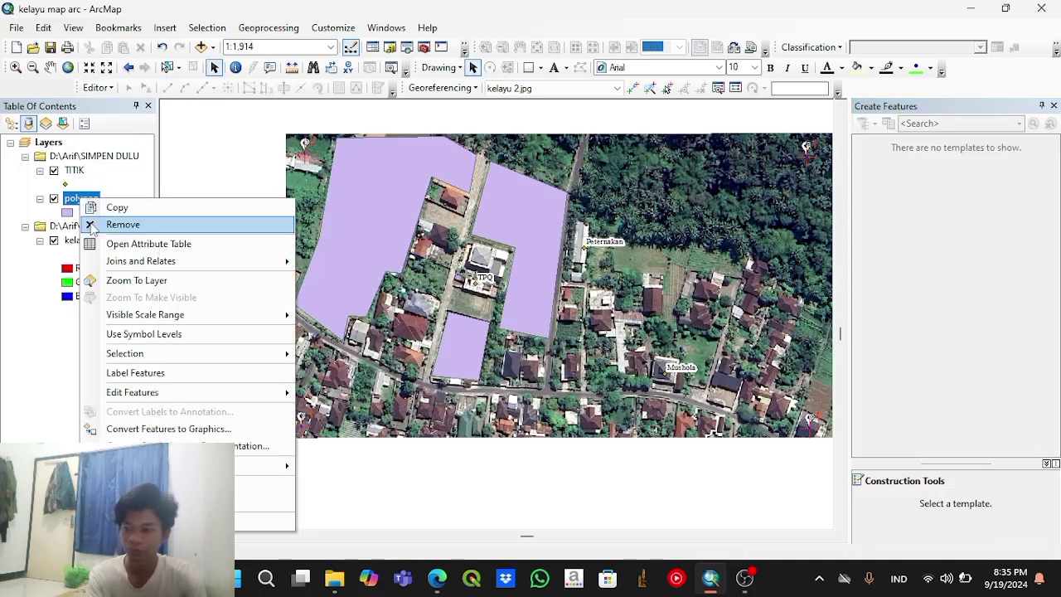
click(103, 246)
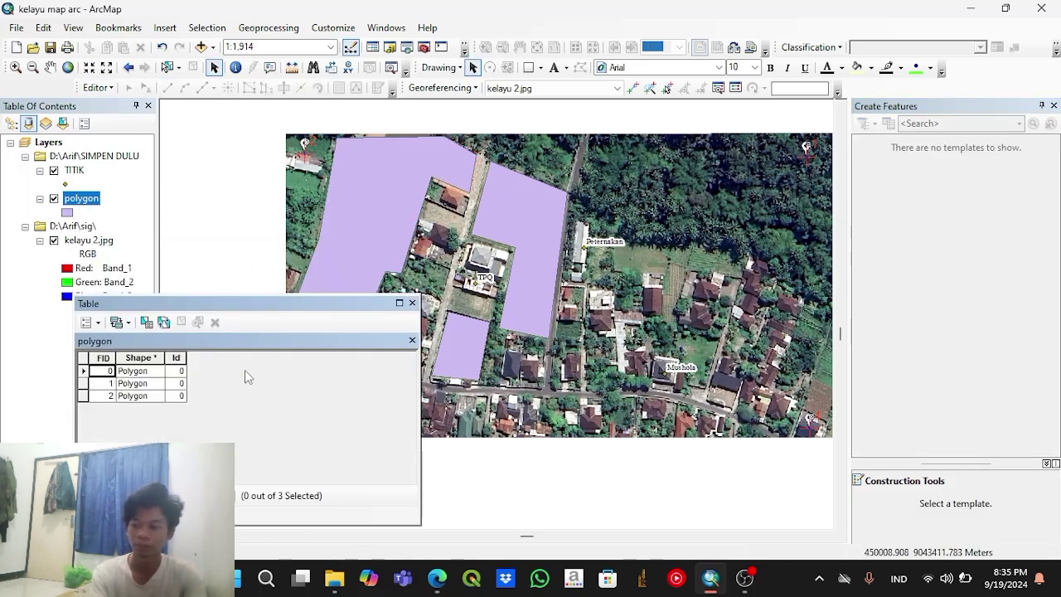
click(87, 322)
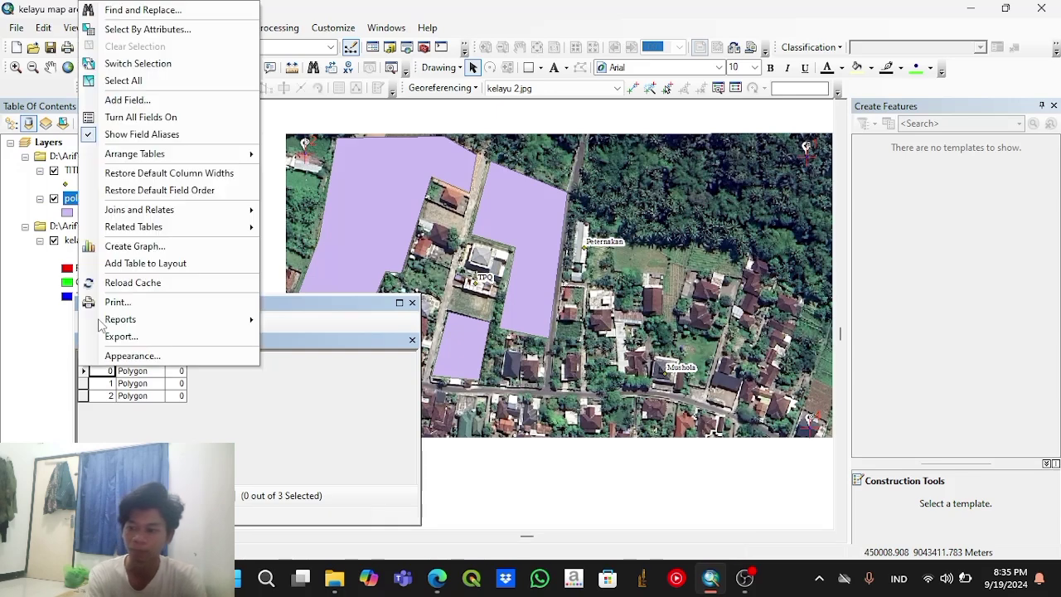
click(176, 98)
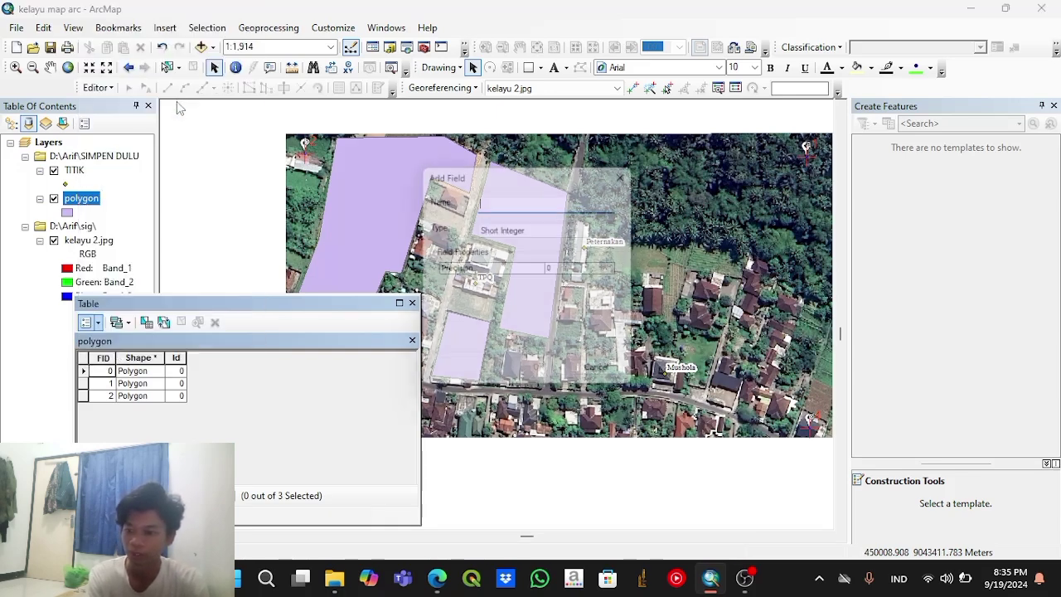
key(Caps_Lock)
text(NAMA)
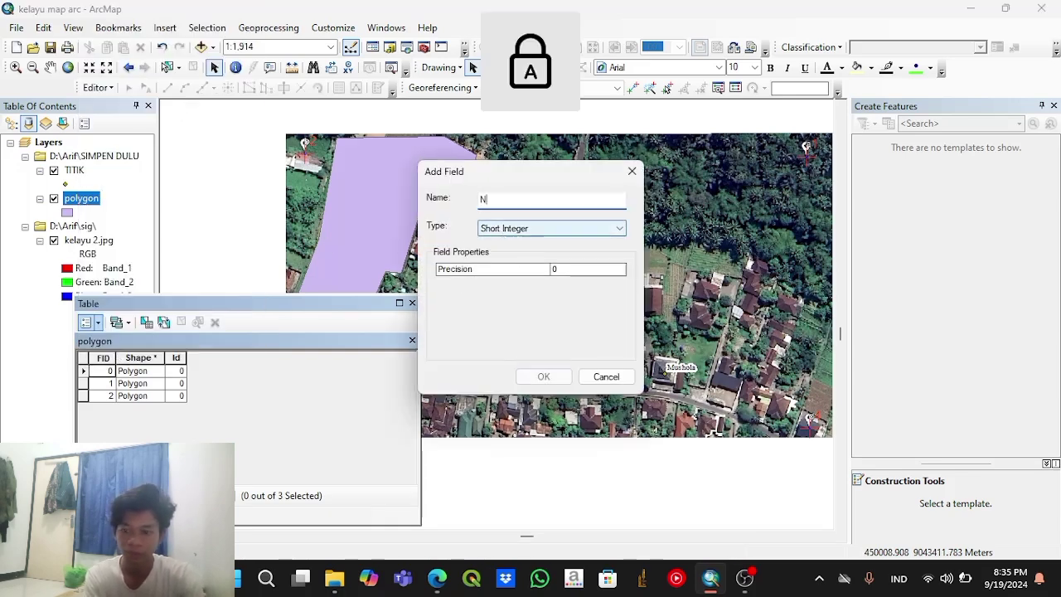
click(500, 231)
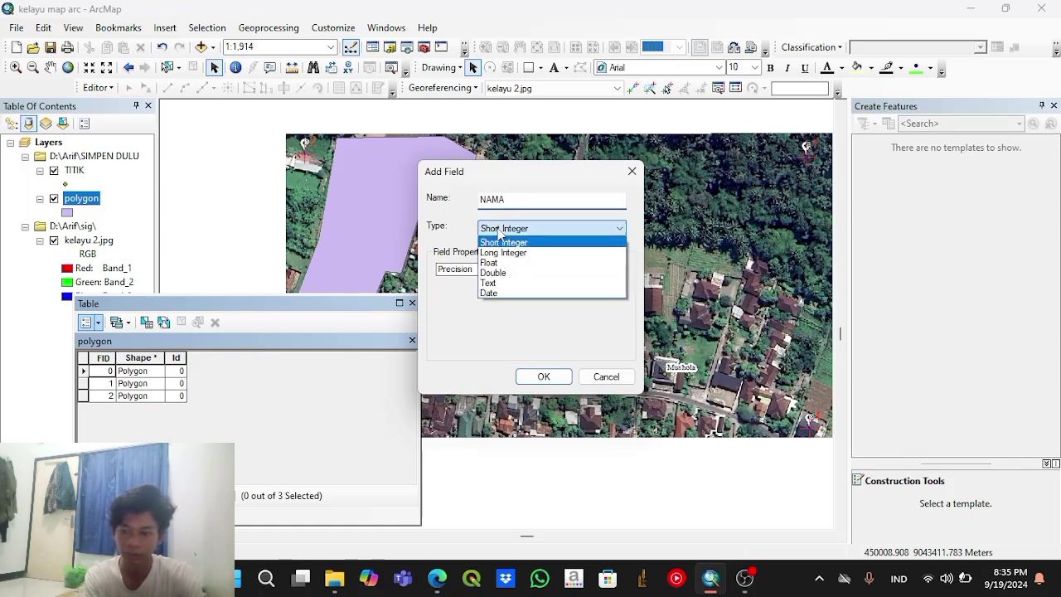
click(491, 283)
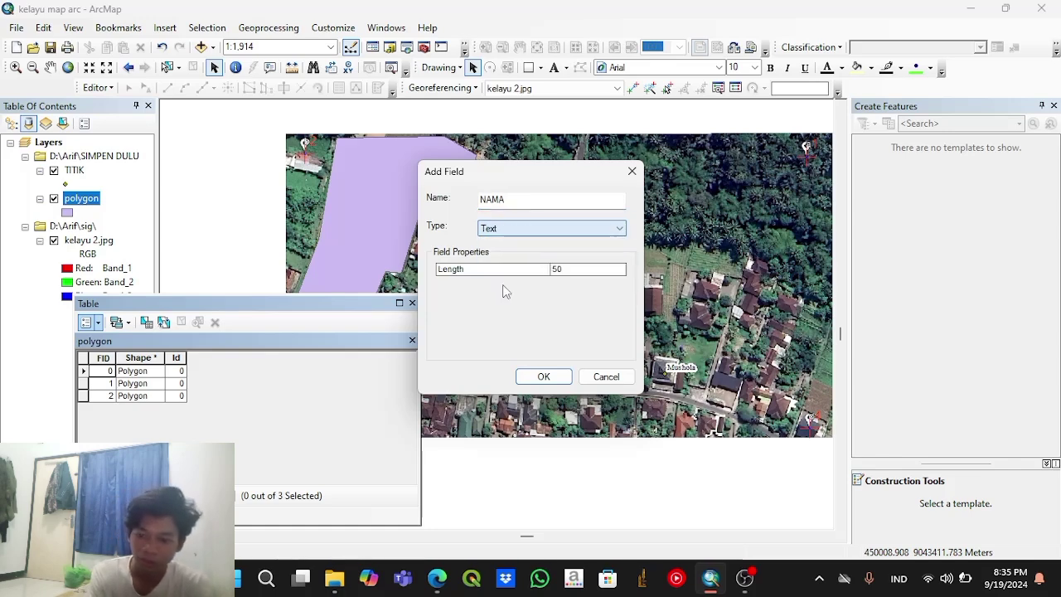
click(544, 377)
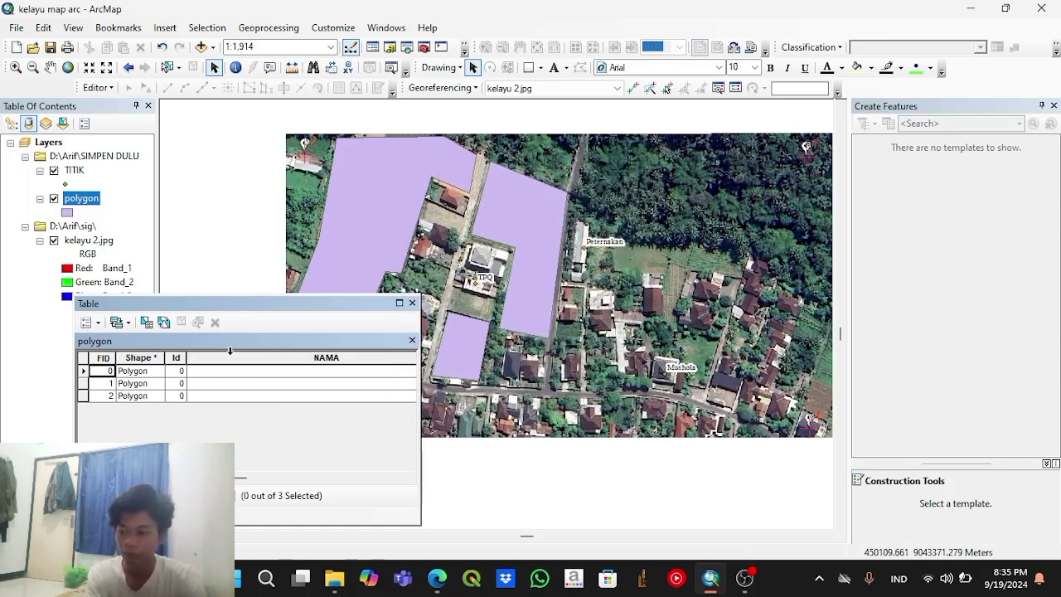
Step: Add a Double field named LUAS to the polygon attribute table
click(91, 322)
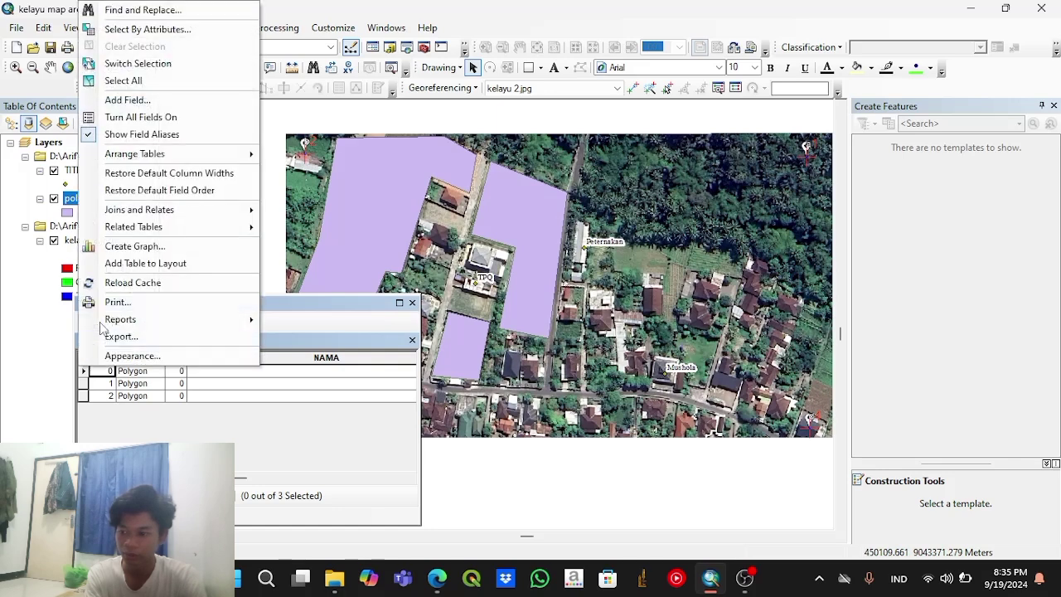
click(125, 99)
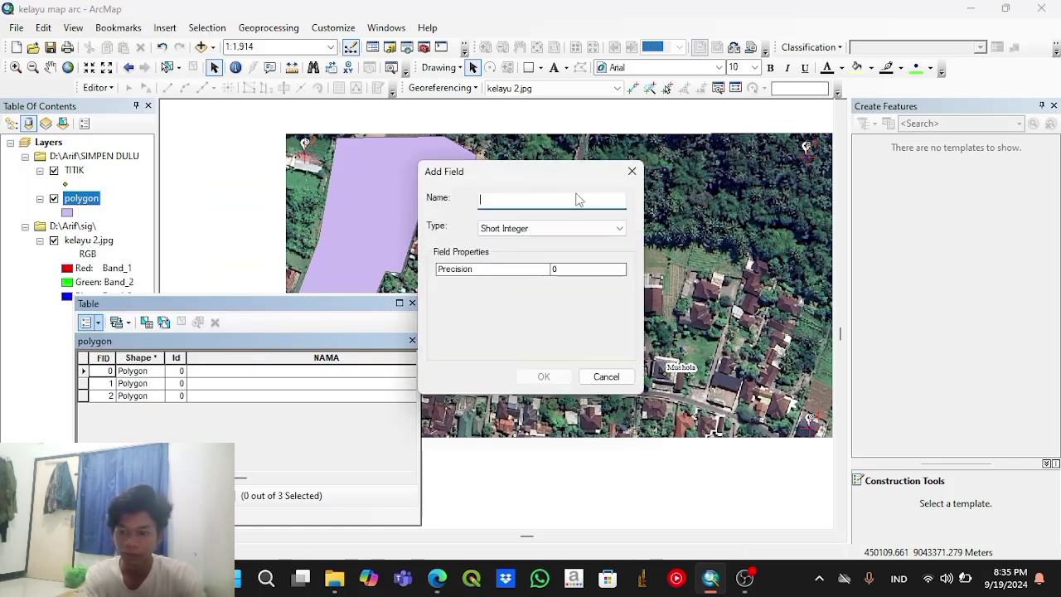
text(LUAS)
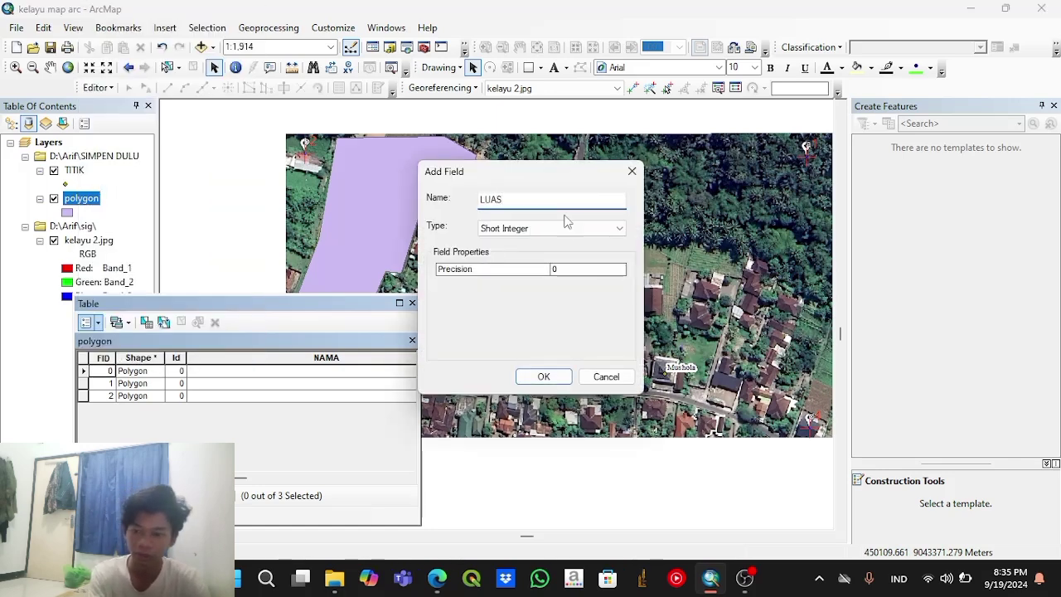
click(567, 225)
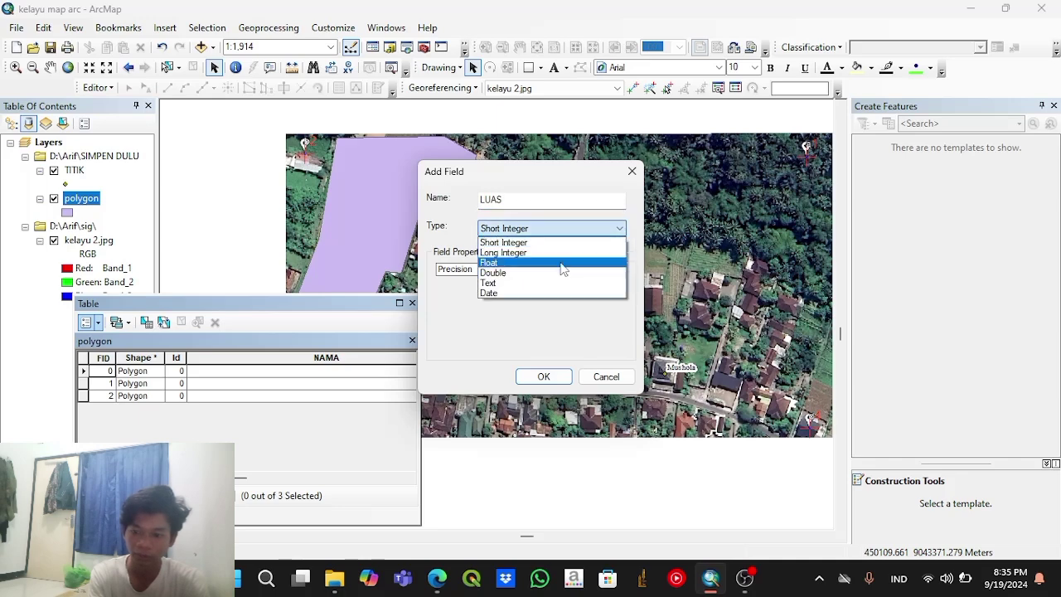
click(559, 272)
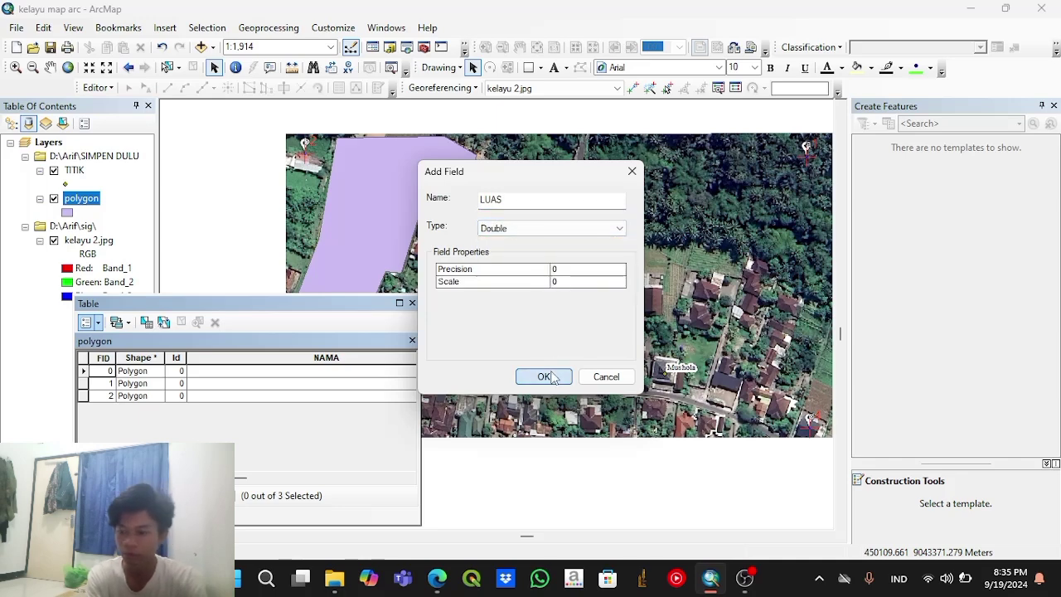
click(543, 376)
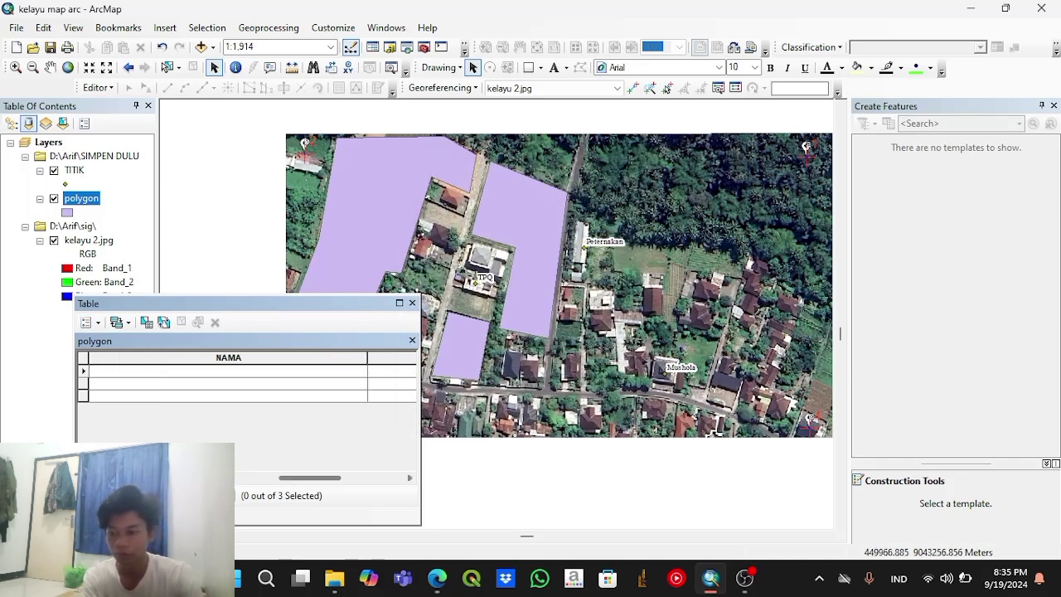
Step: Start an edit session and calculate the LUAS field as polygon Area in Ares [a], using the data source's coordinate system
drag(299, 481, 369, 497)
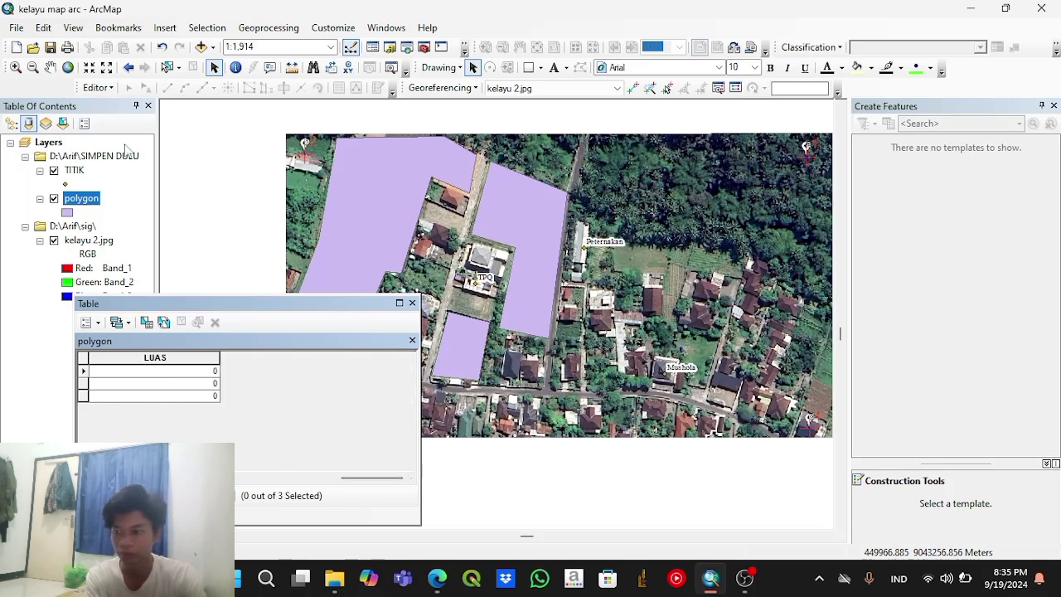
click(97, 87)
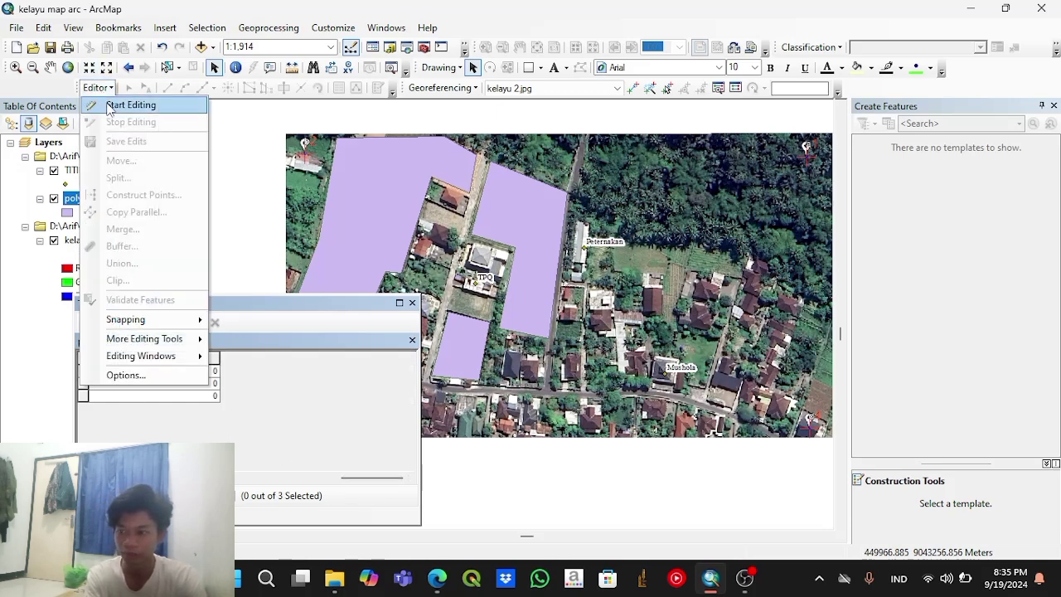
click(110, 107)
click(149, 360)
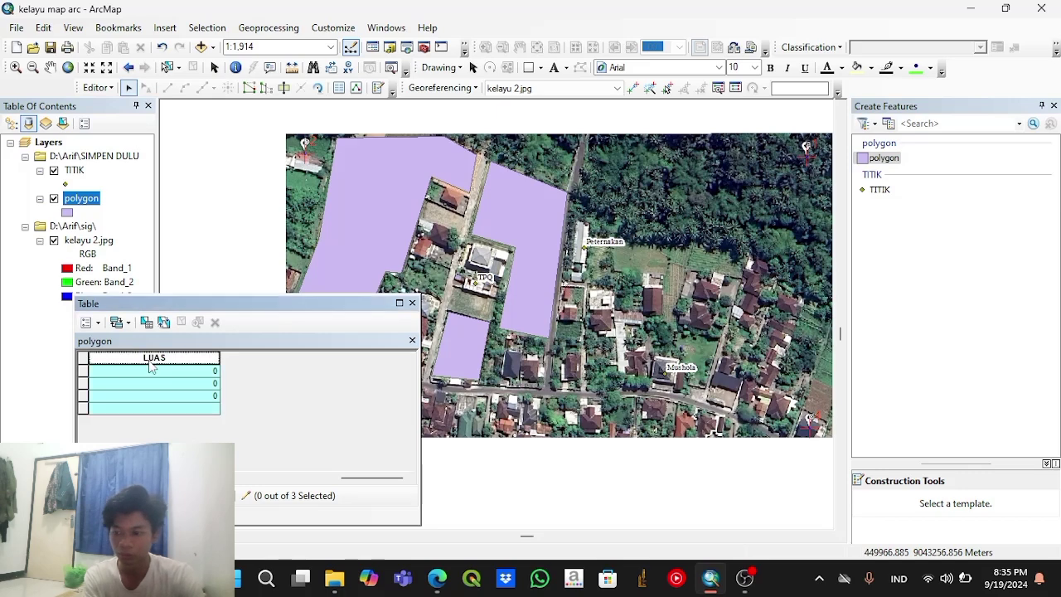
right_click(149, 362)
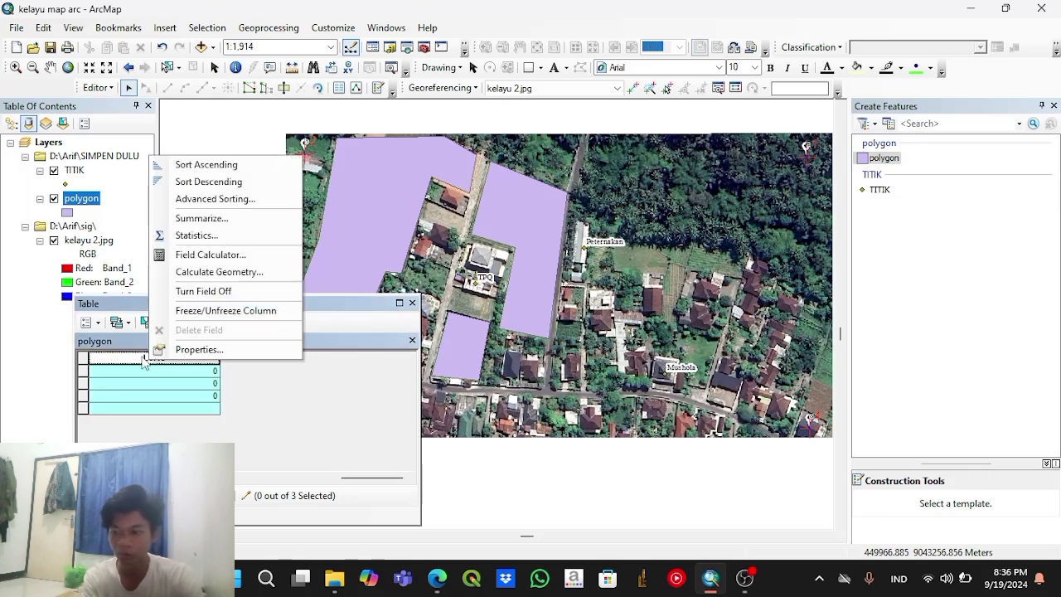
click(214, 271)
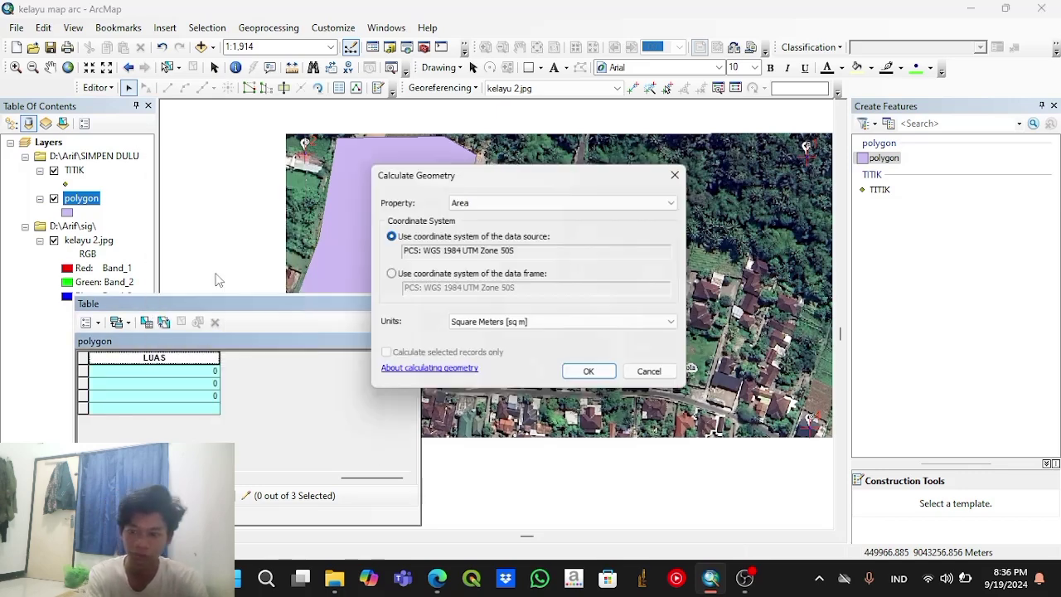
click(468, 201)
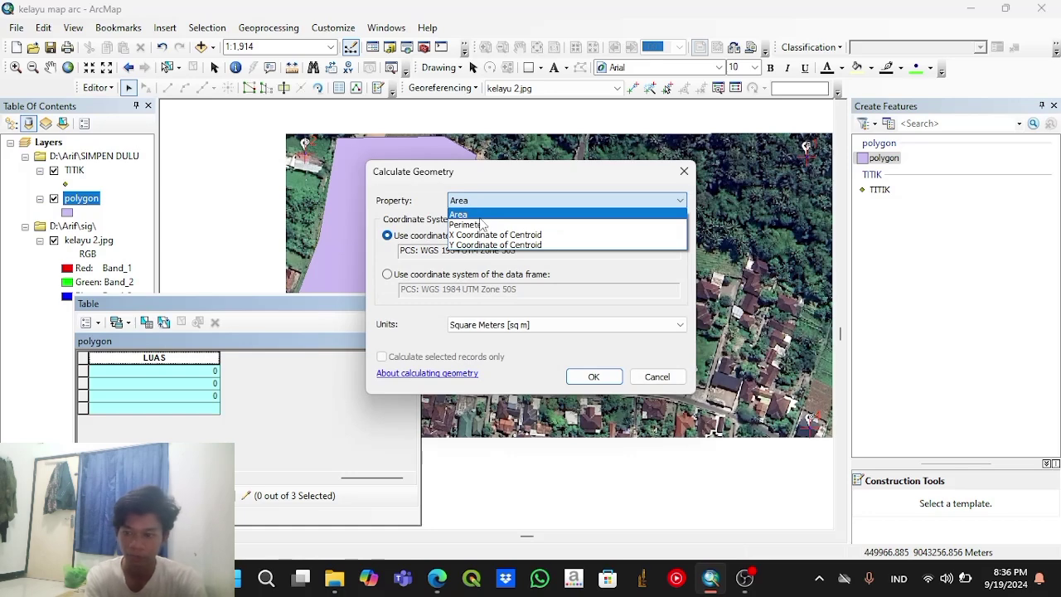
click(476, 208)
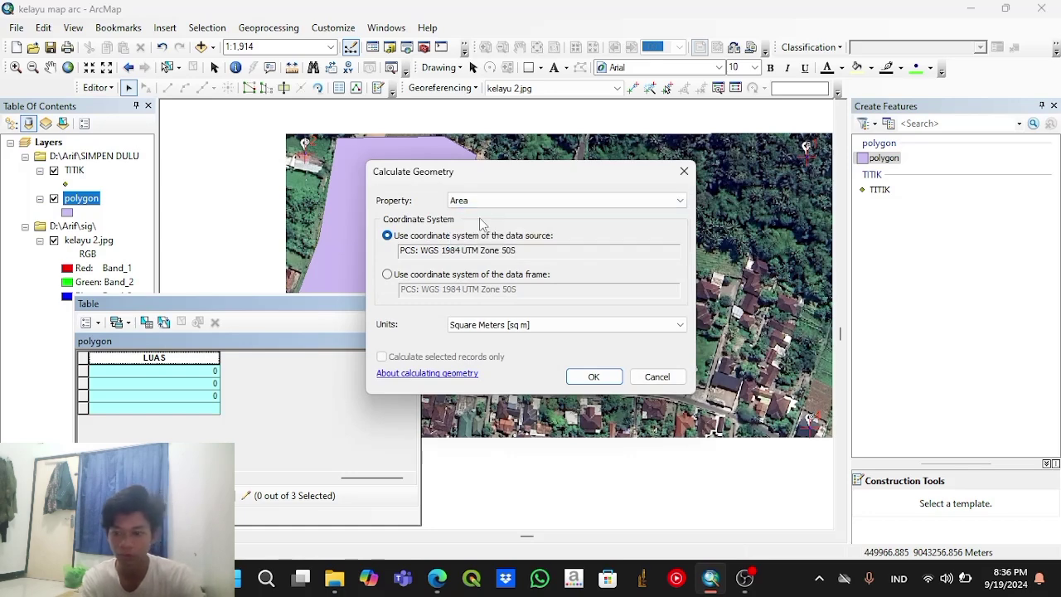
click(554, 326)
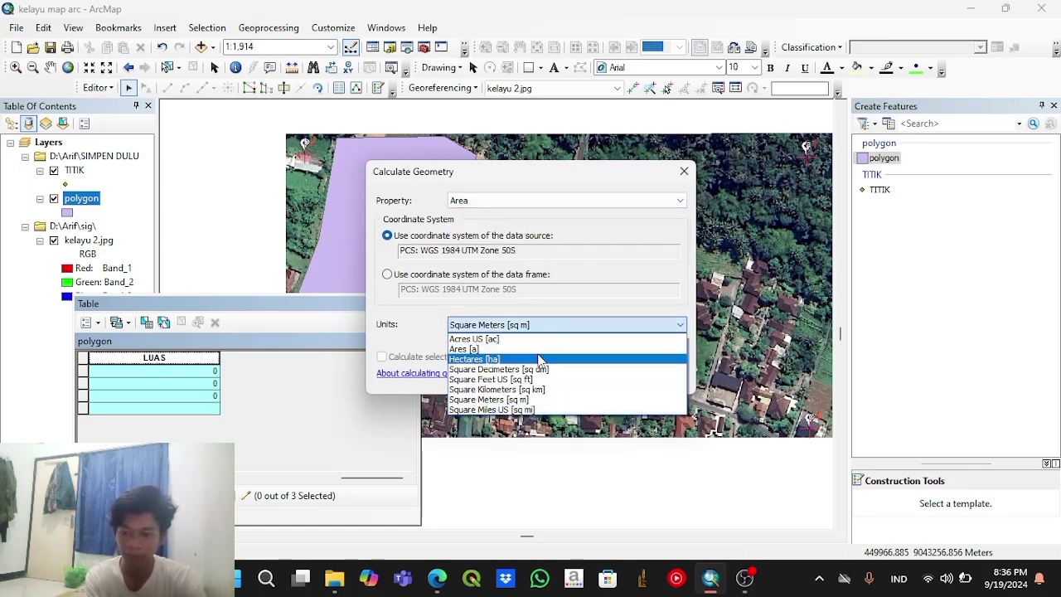
click(539, 349)
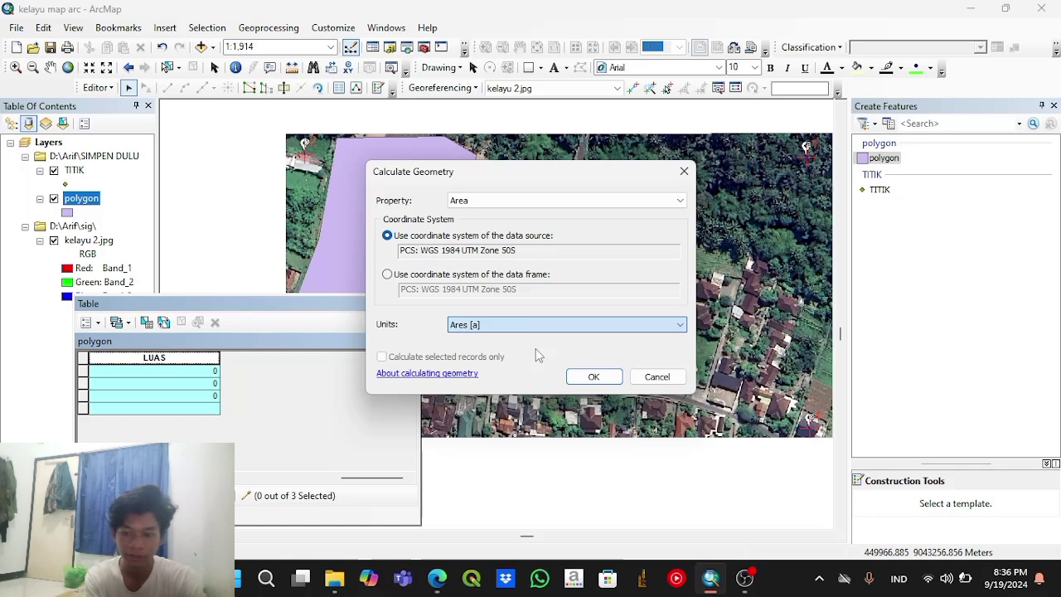
click(593, 377)
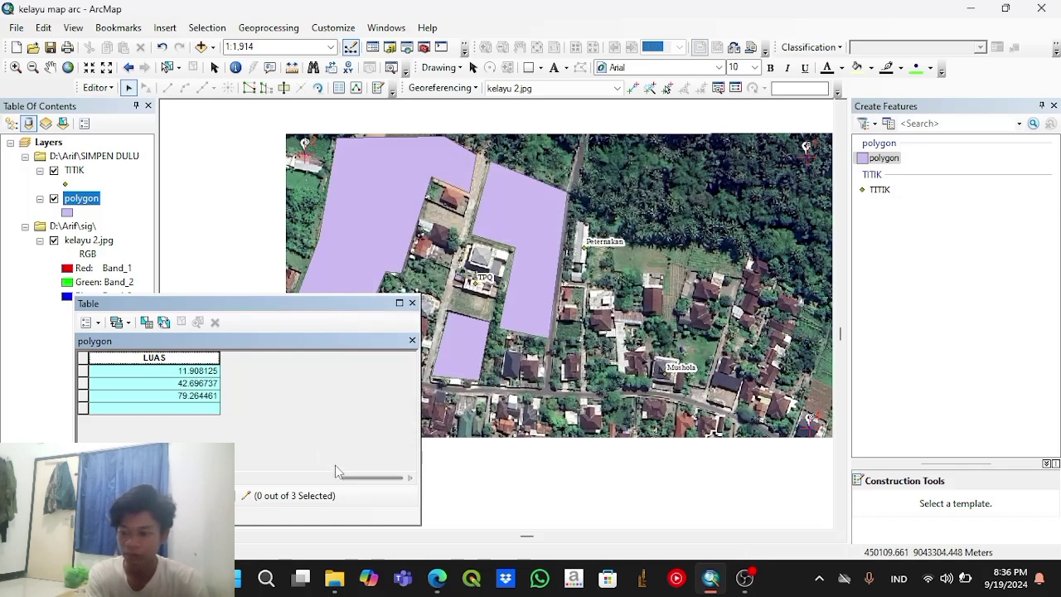
Step: Fill in NAMA as Kebun Buah for the small polygon south of TPQ and Sawah for the other two polygons
click(337, 479)
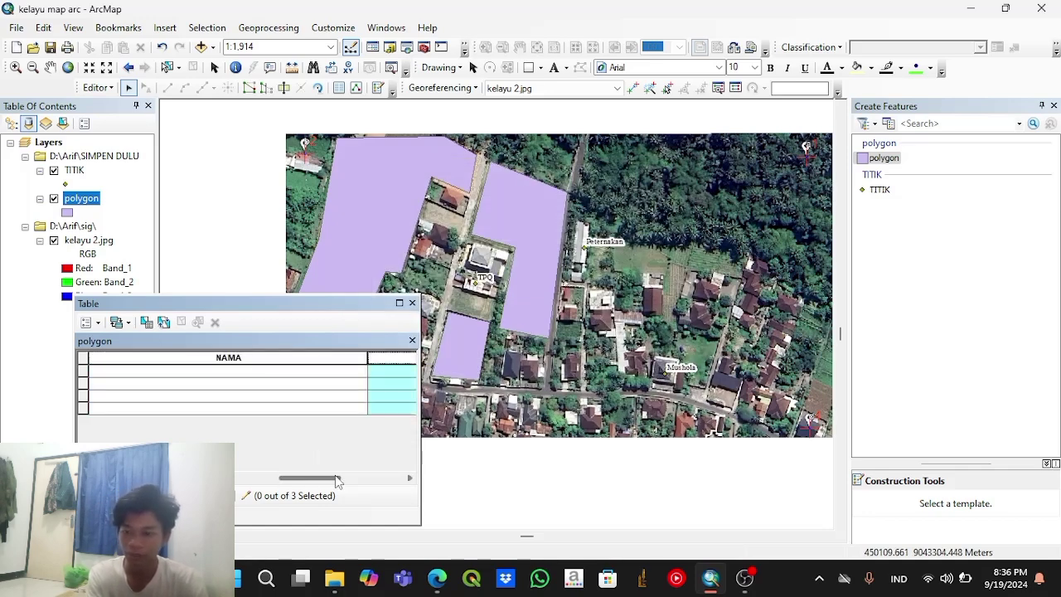
drag(334, 477, 281, 465)
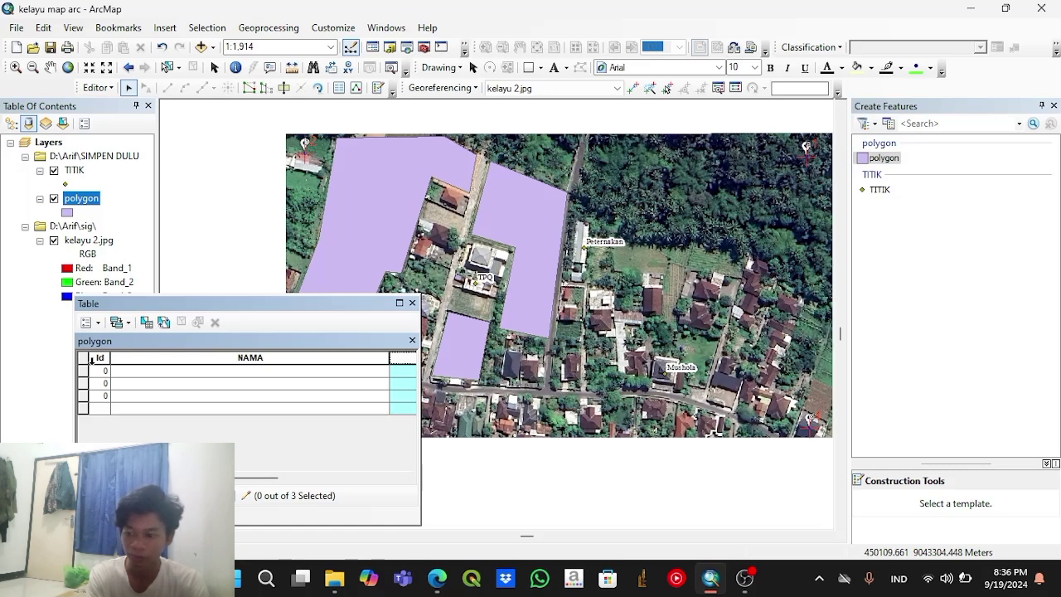
click(83, 372)
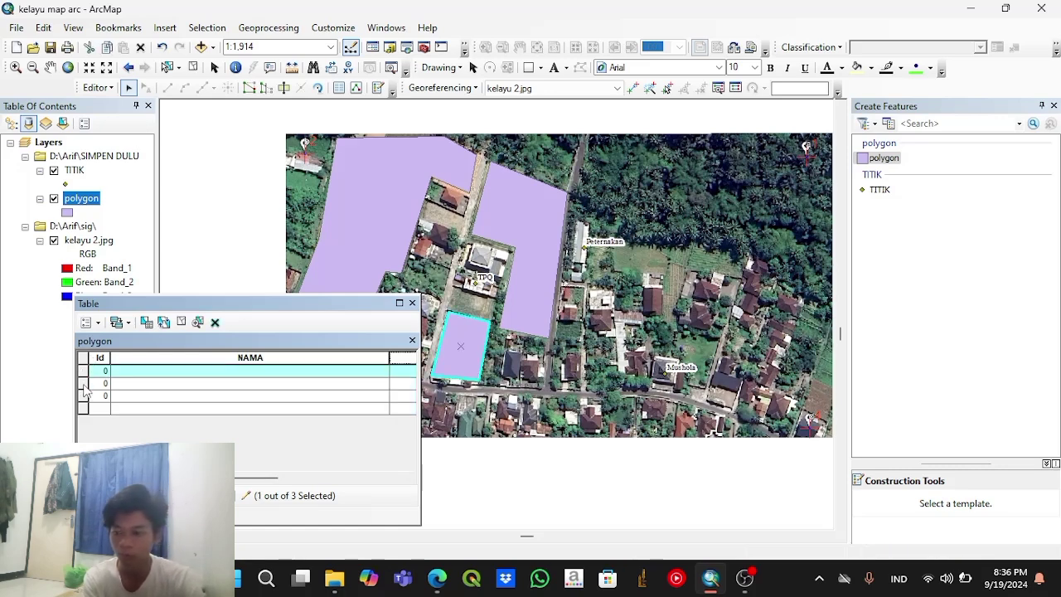
click(83, 383)
click(83, 402)
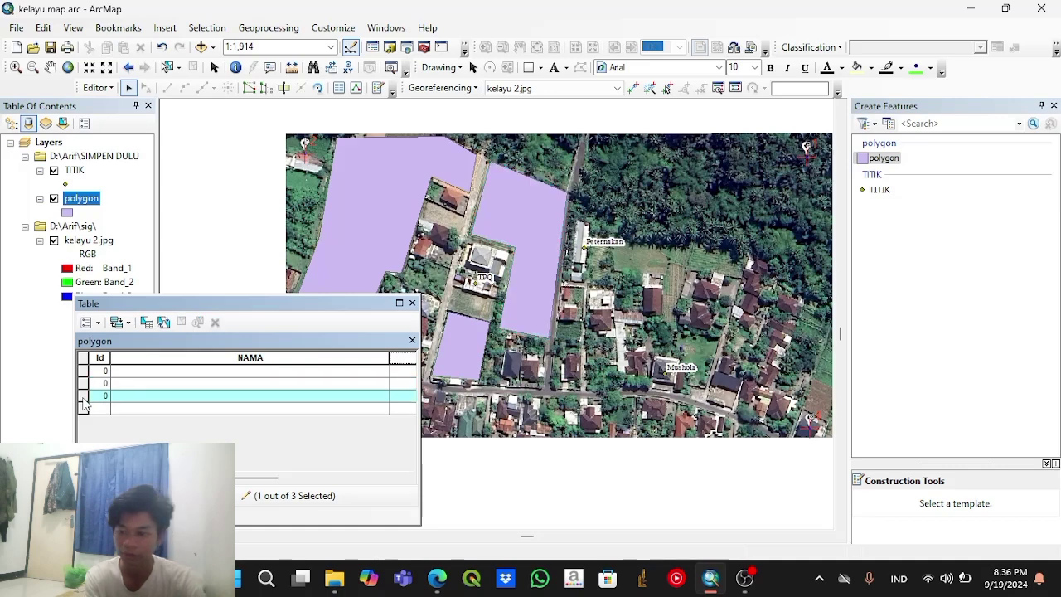
click(83, 371)
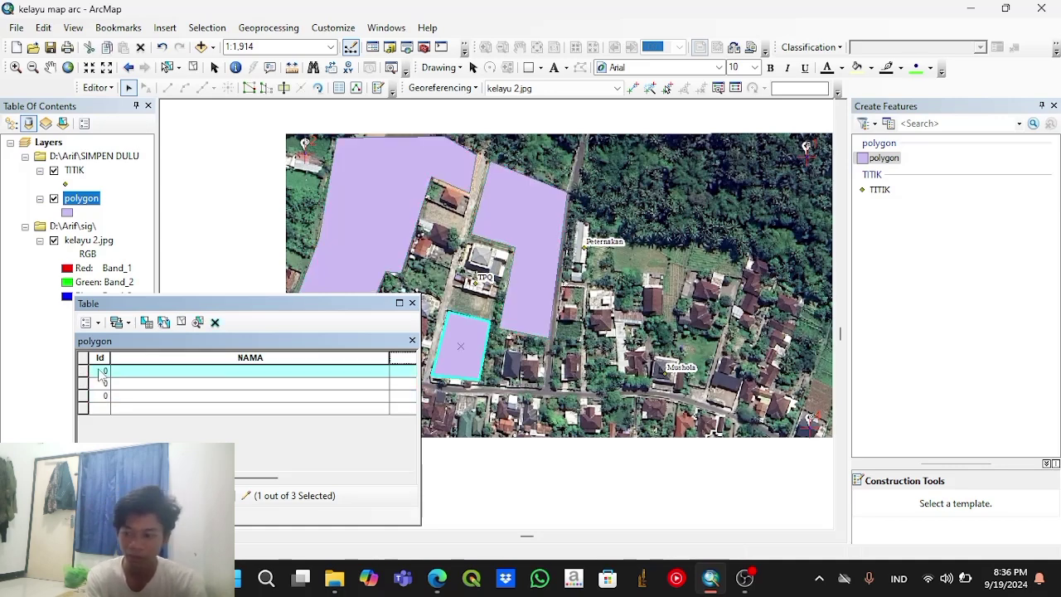
click(149, 371)
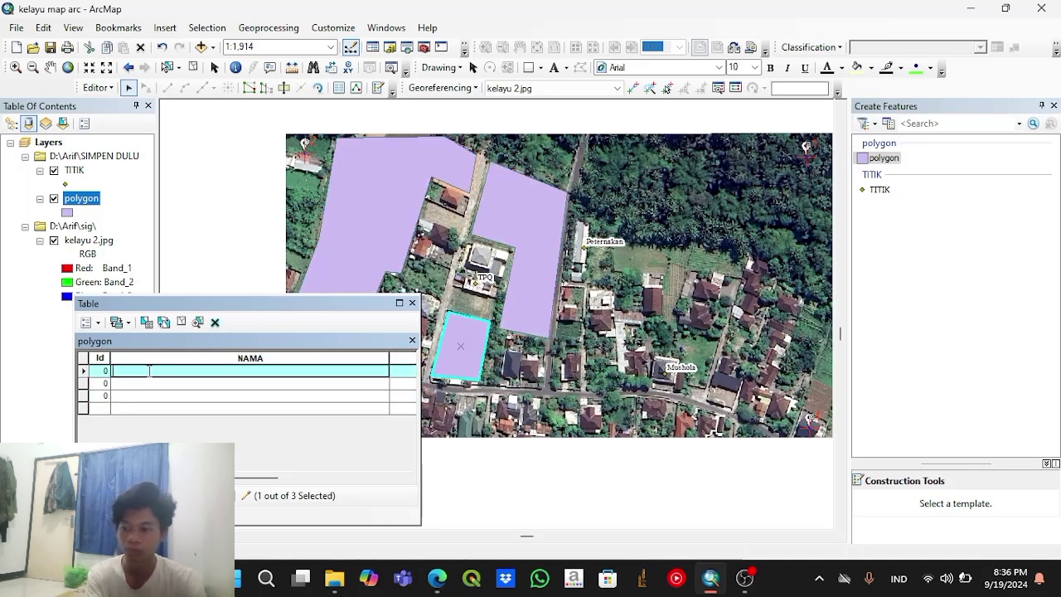
key(Caps_Lock)
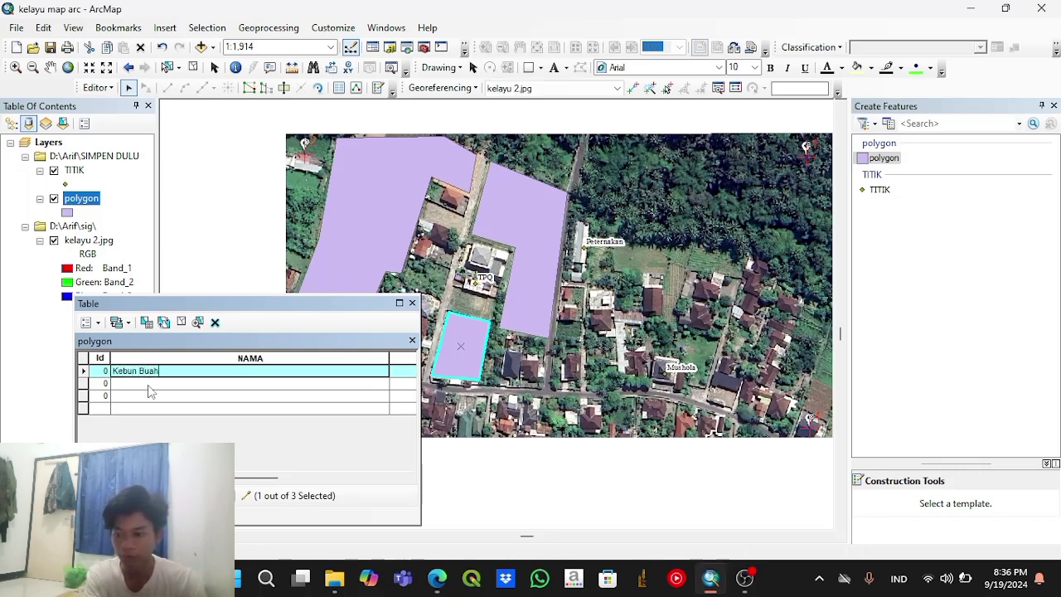
click(149, 383)
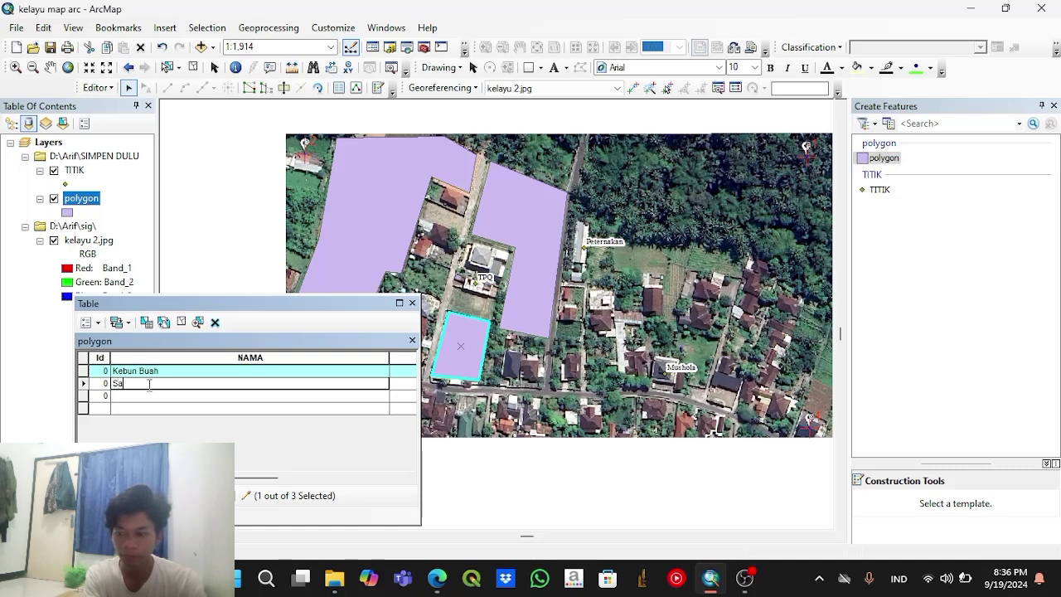
click(152, 397)
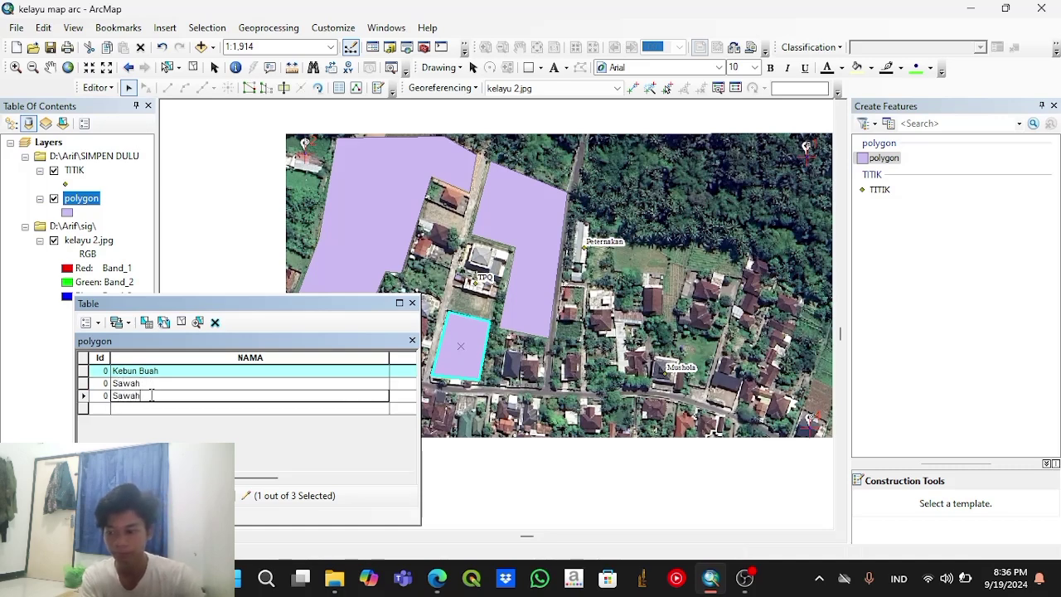
Step: Save the attribute edits, stop the edit session and close the polygon attribute table
click(97, 87)
click(121, 141)
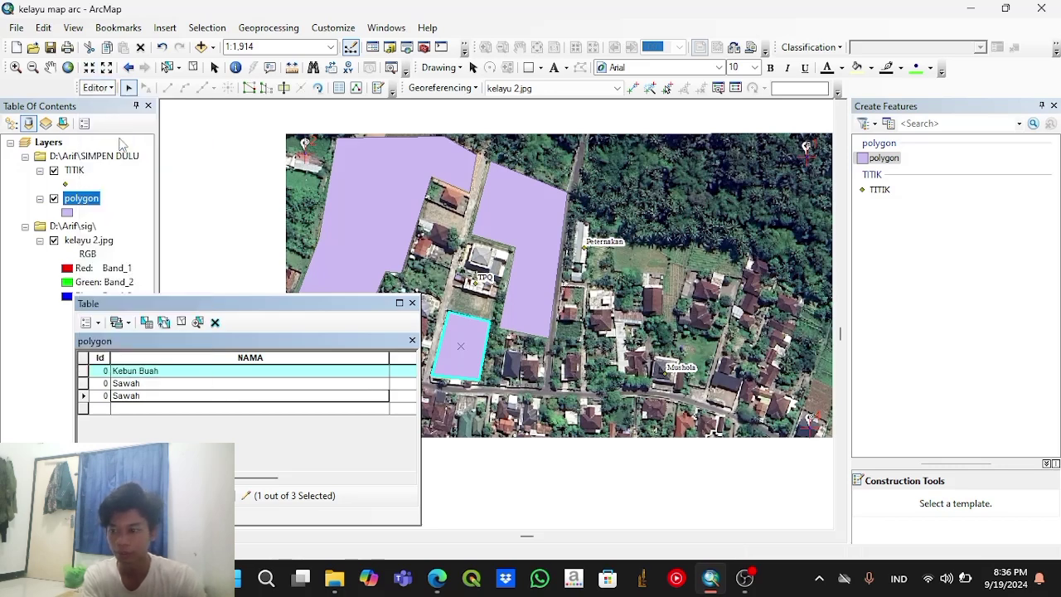
click(98, 87)
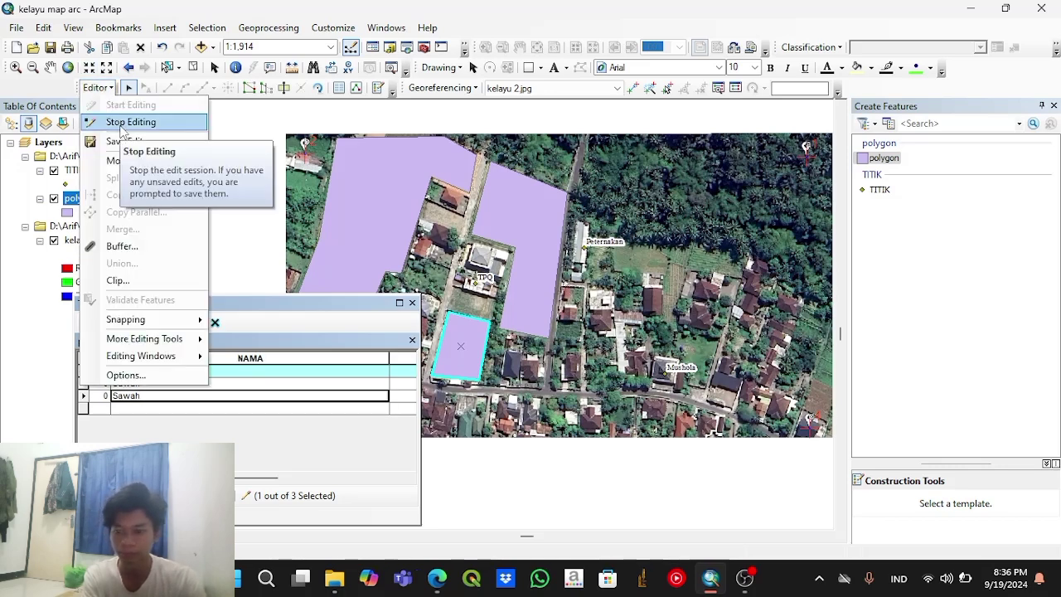
click(125, 123)
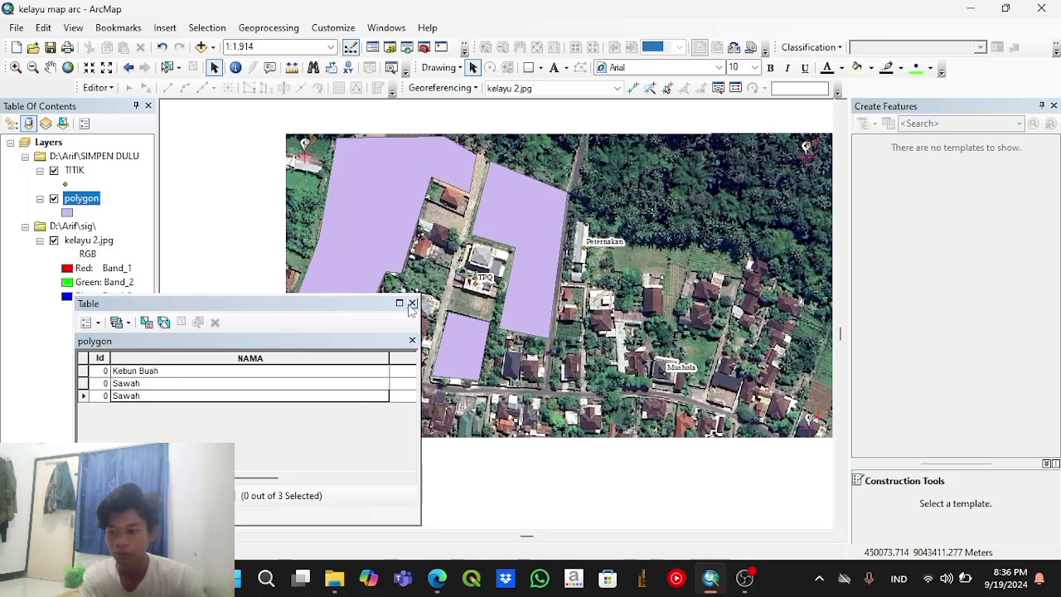
click(412, 304)
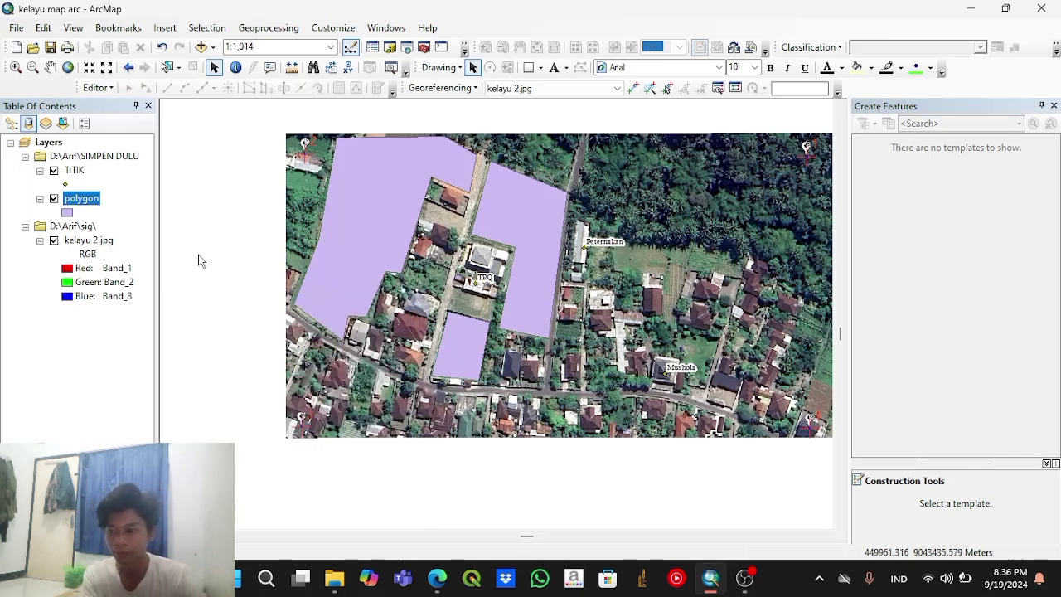
Step: Turn on feature labels for the polygon layer in its properties, with NAMA as the label field
right_click(94, 207)
mouse_move(144, 395)
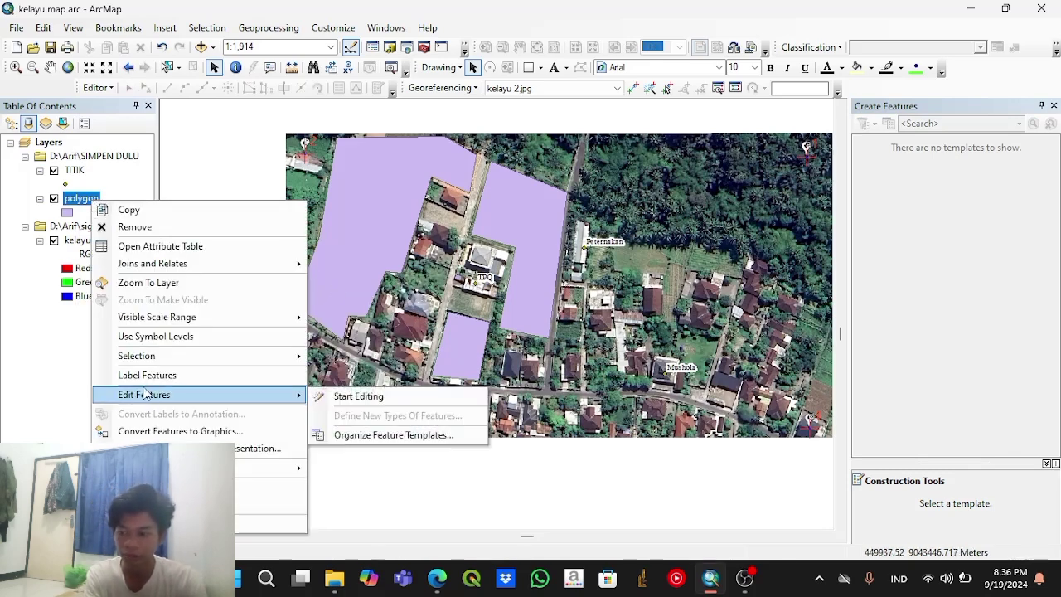
click(269, 523)
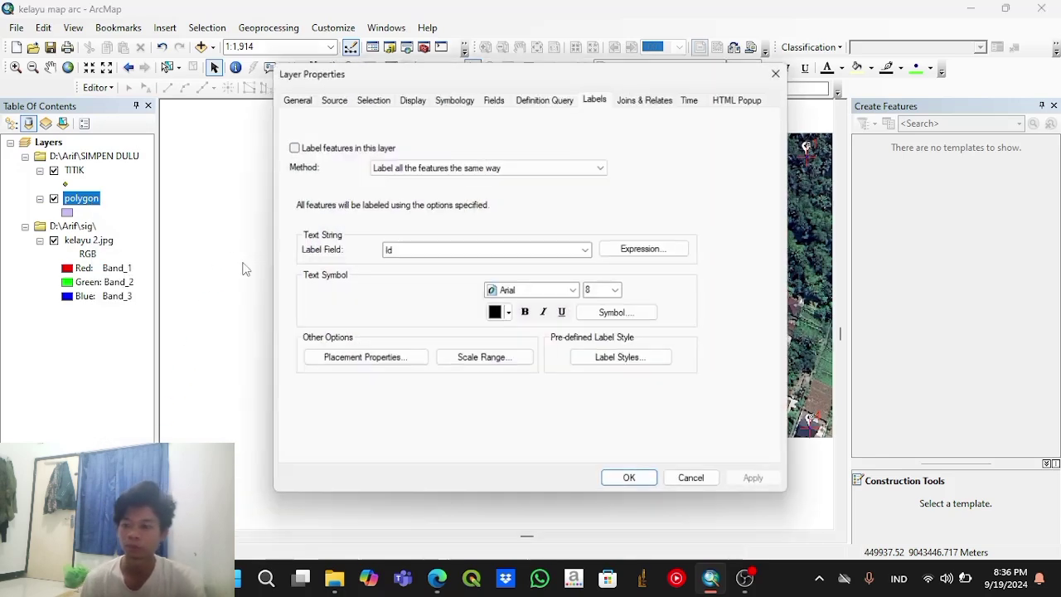
click(334, 149)
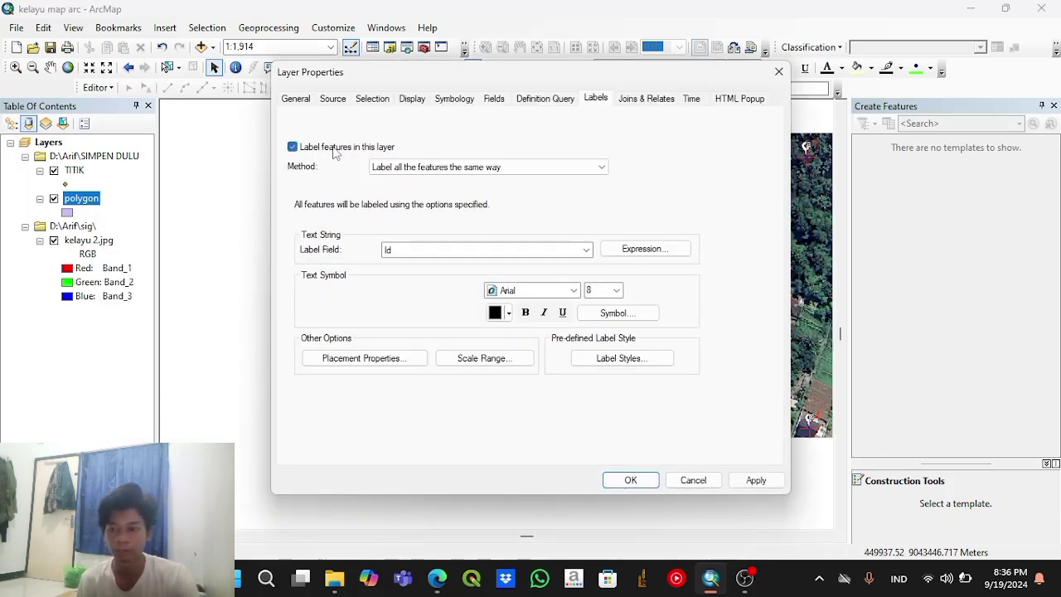
click(490, 252)
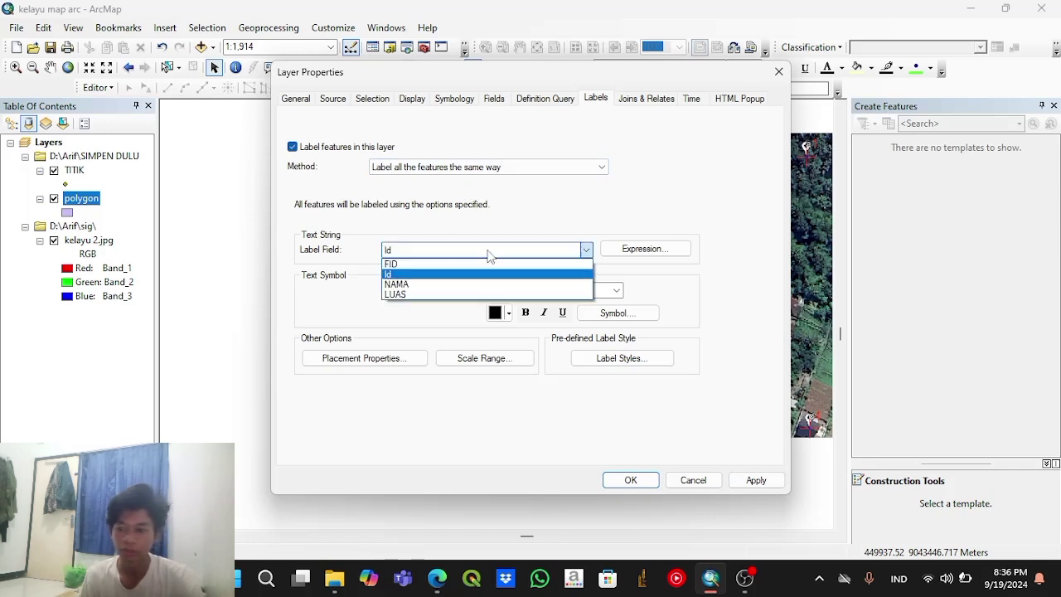
click(495, 286)
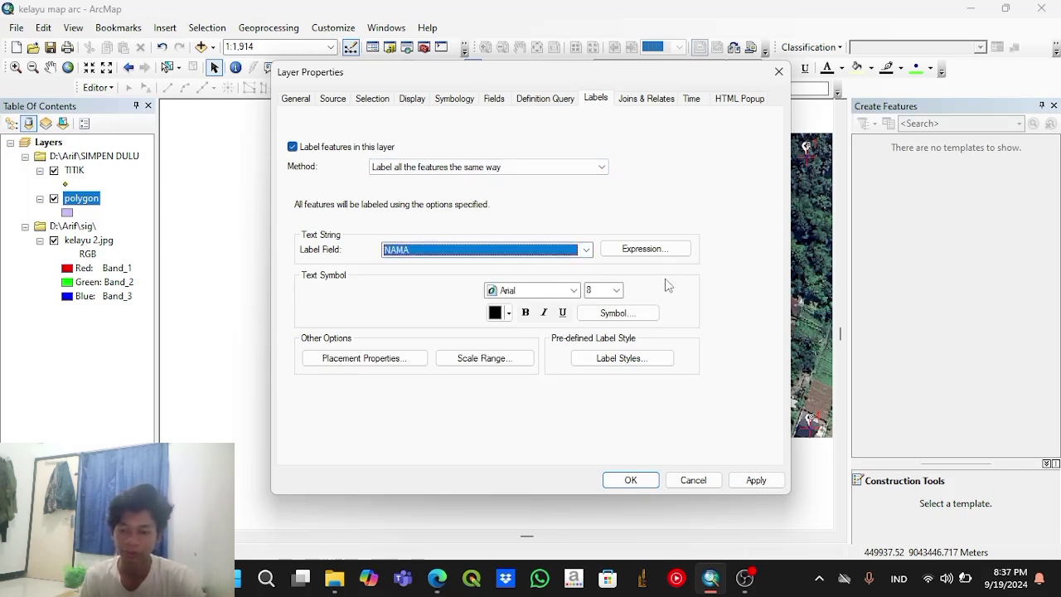
Step: Apply the Country 1 text style to the polygon labels and set its size to 8
click(634, 317)
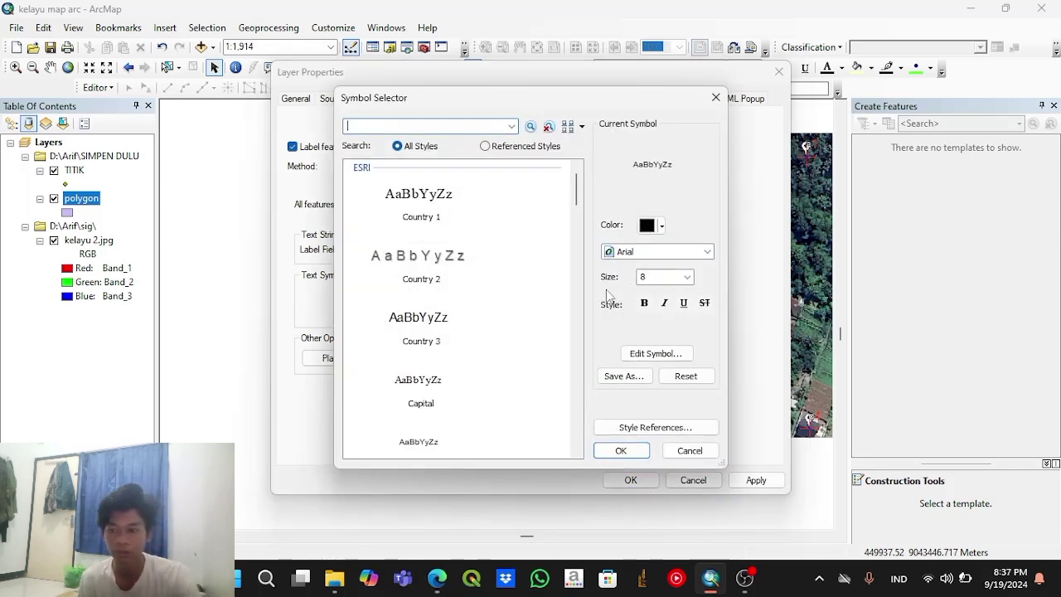
click(423, 195)
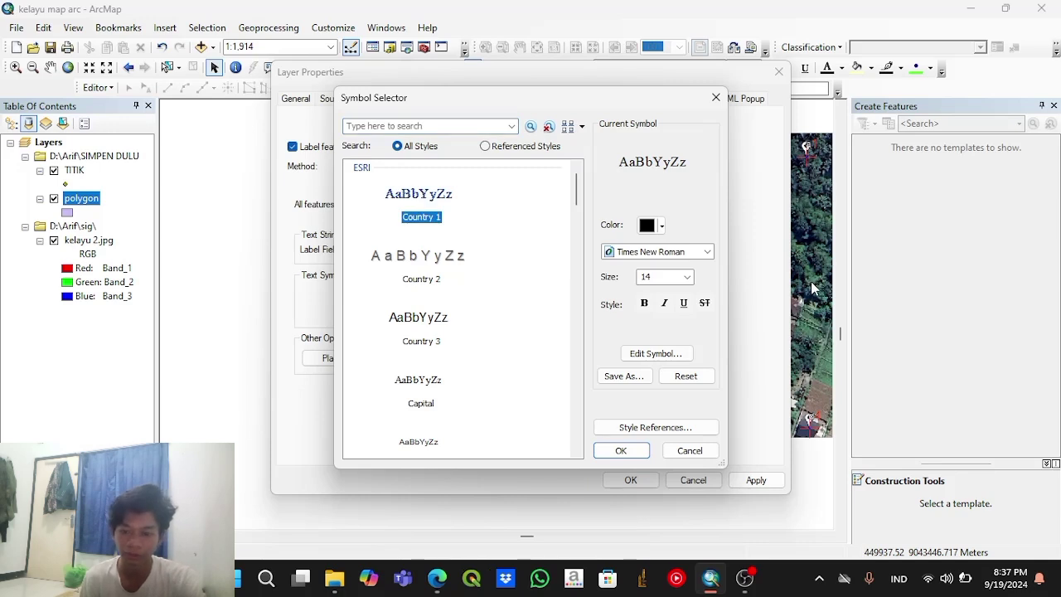
click(666, 276)
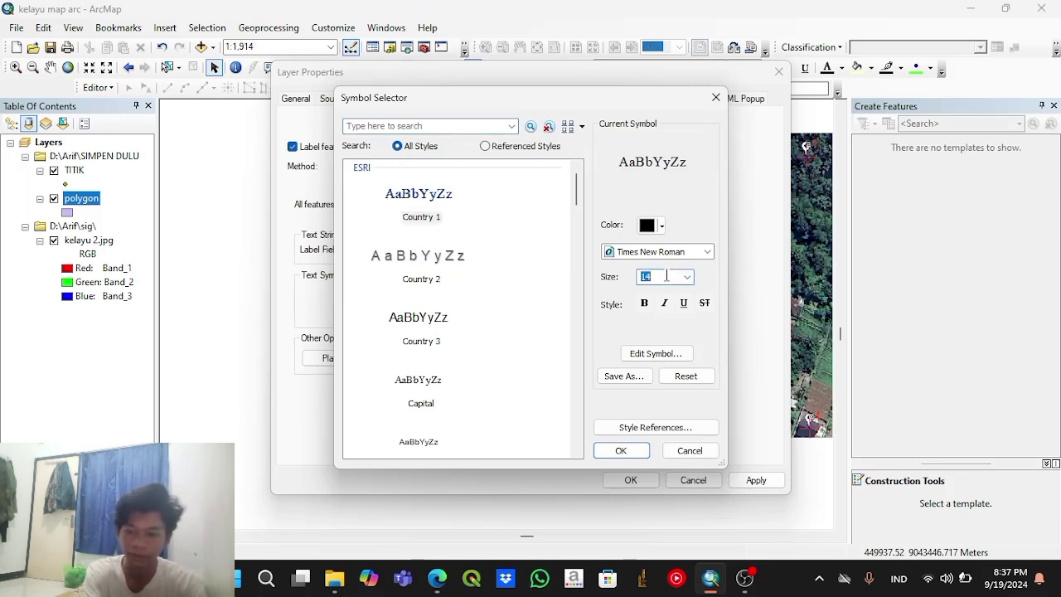
text(8)
Step: Add a Halo mask to the polygon label text symbol and accept the symbol settings
click(655, 354)
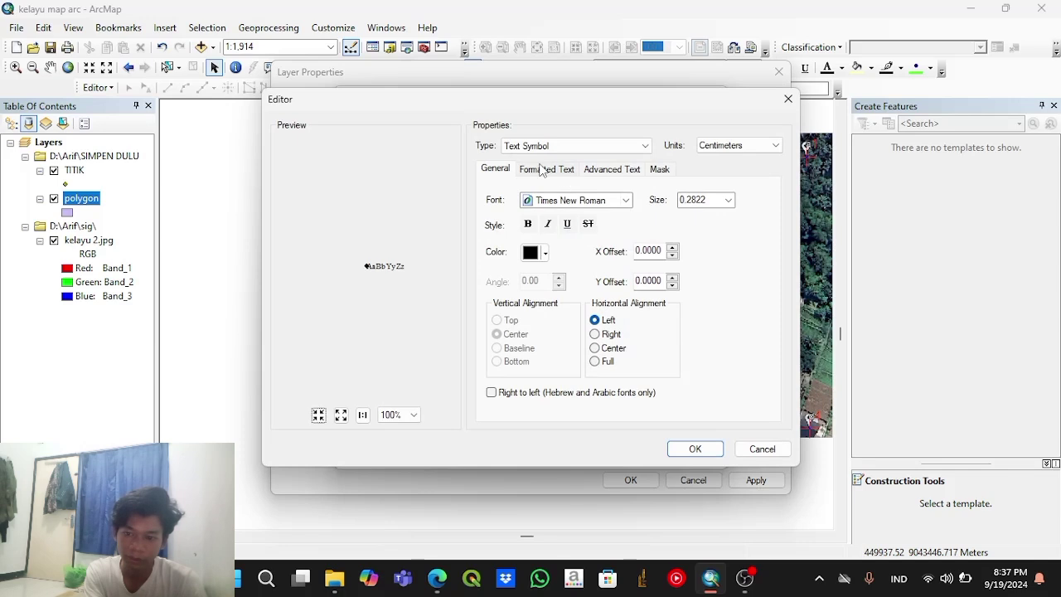
click(541, 170)
click(658, 170)
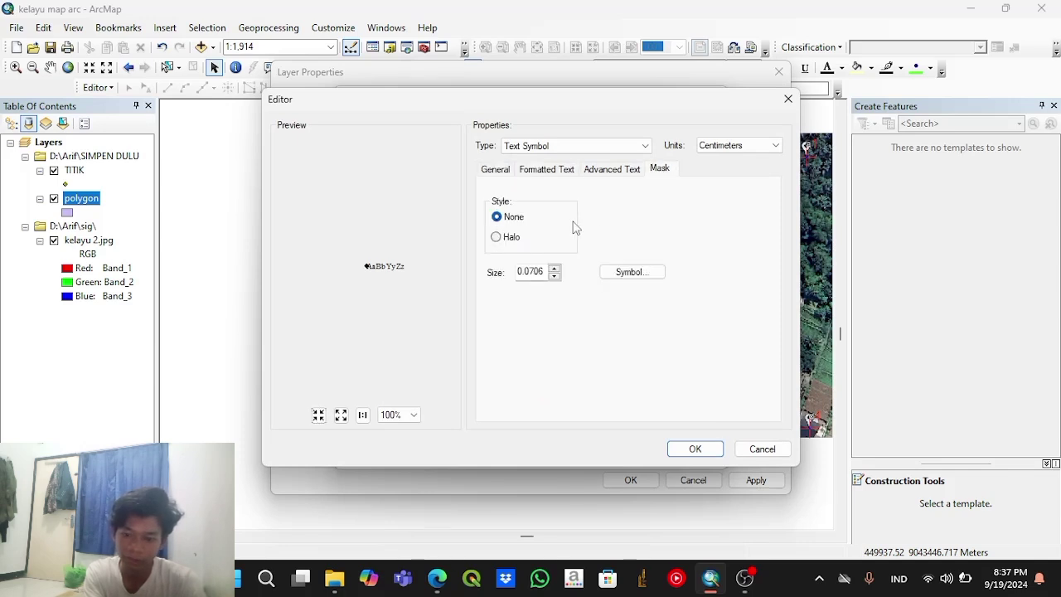
click(510, 242)
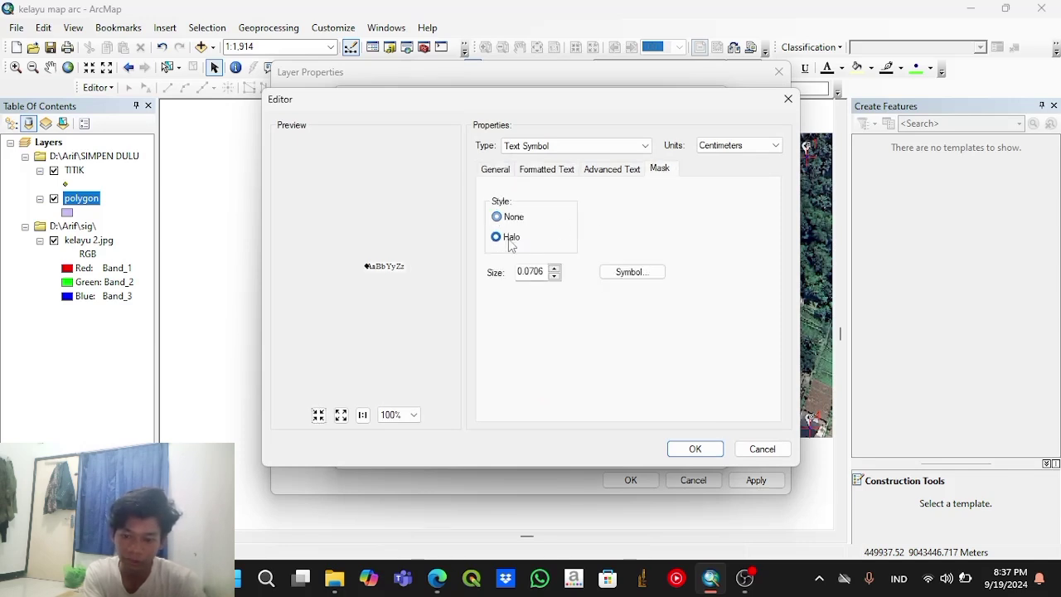
click(695, 449)
click(623, 452)
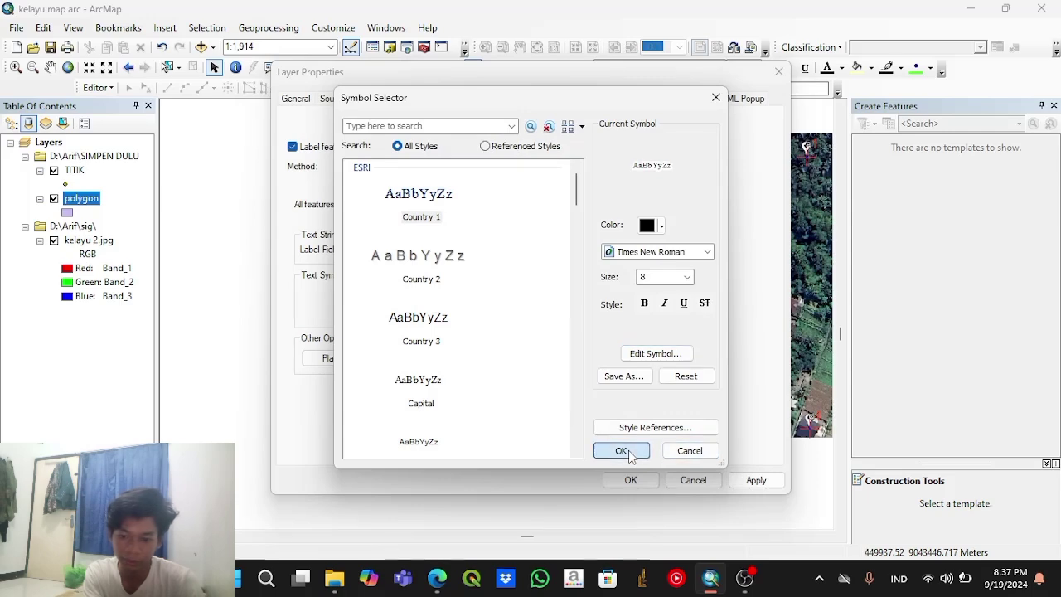
Step: Apply the label settings to the polygon layer and close its properties
click(756, 480)
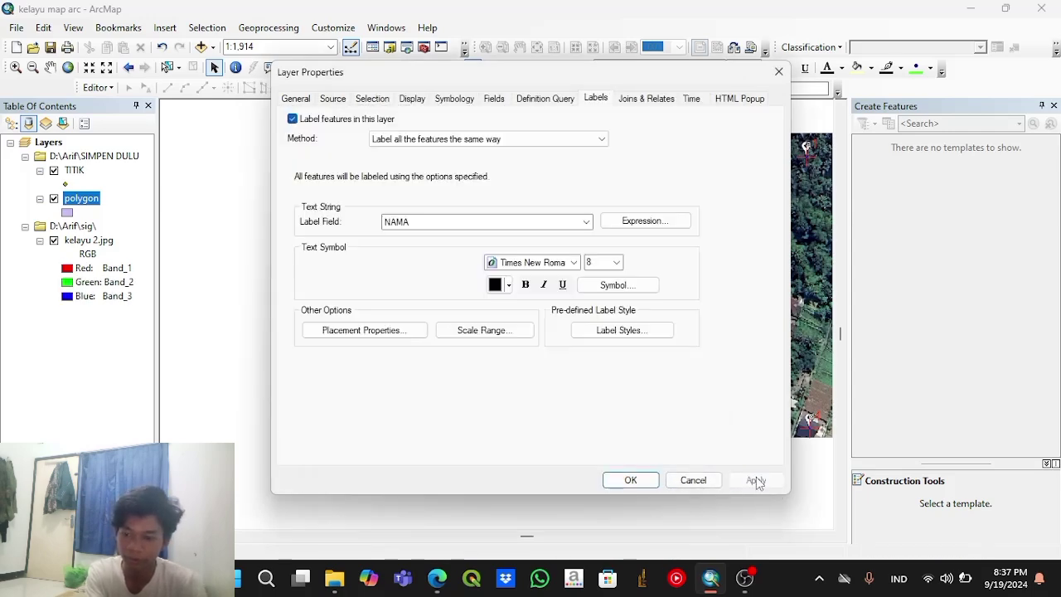
click(639, 483)
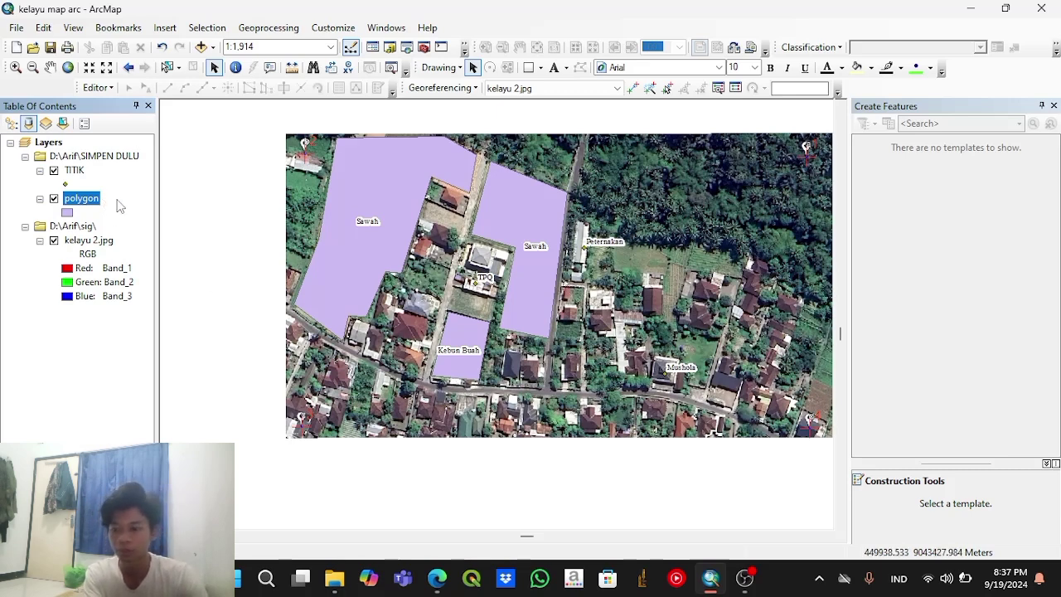
Step: Open the Catalog and start a new shapefile in the SIMPEN DULU folder
click(393, 29)
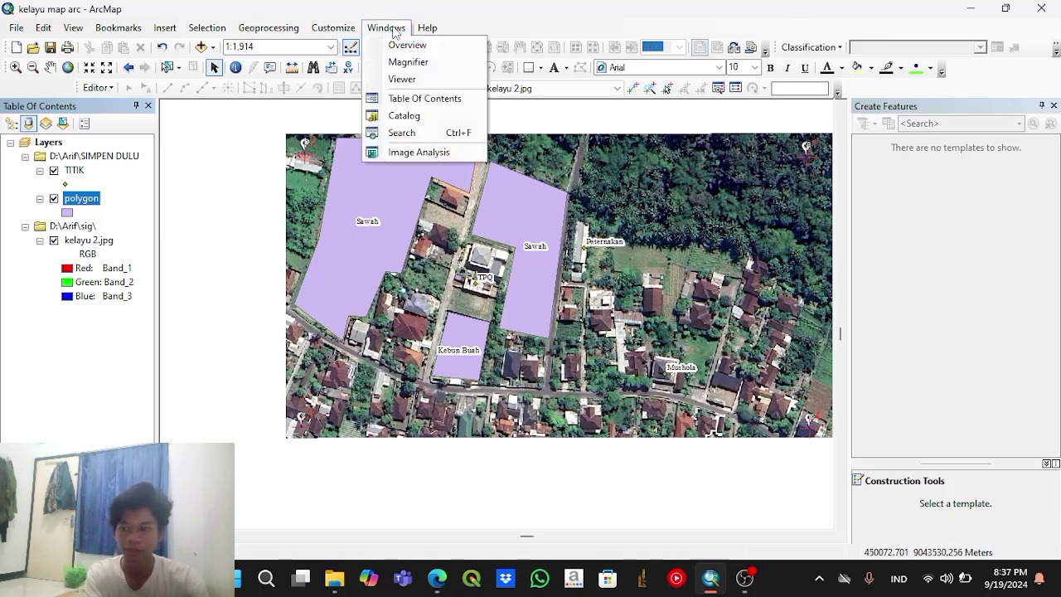
click(426, 117)
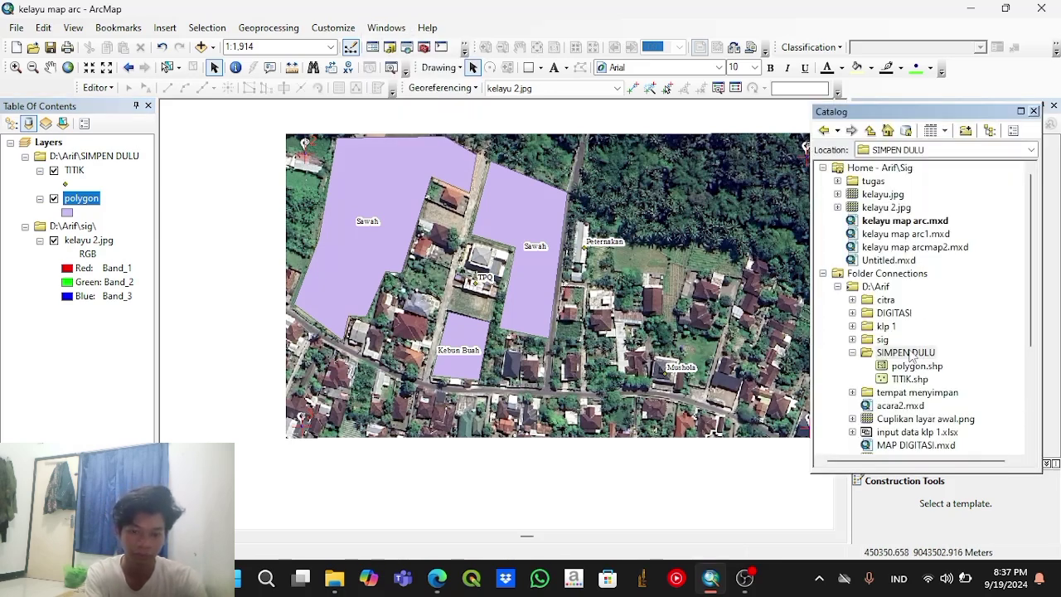
click(910, 353)
right_click(910, 353)
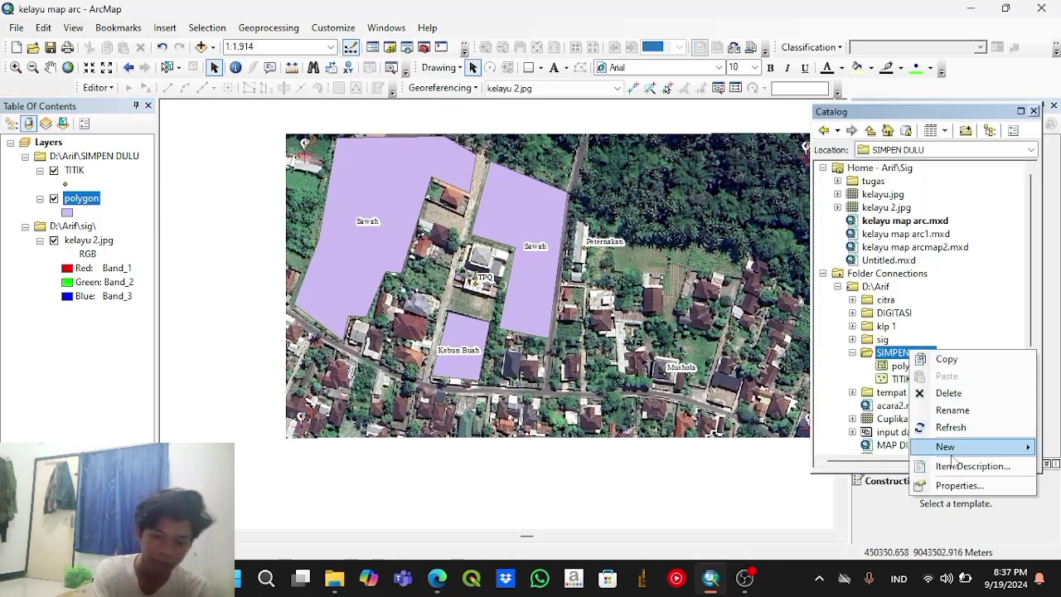
mouse_move(994, 447)
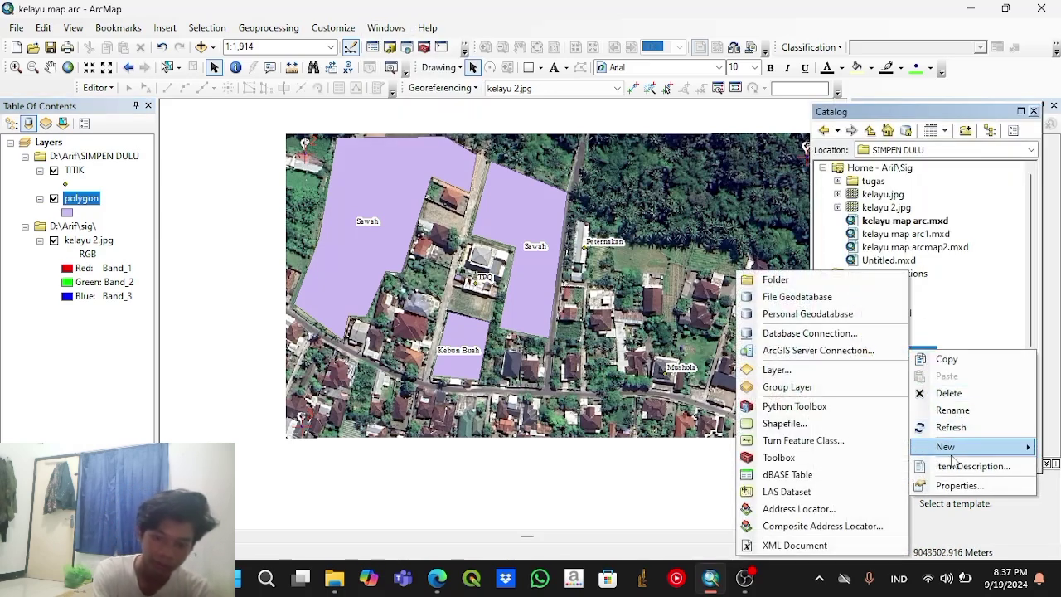
click(804, 426)
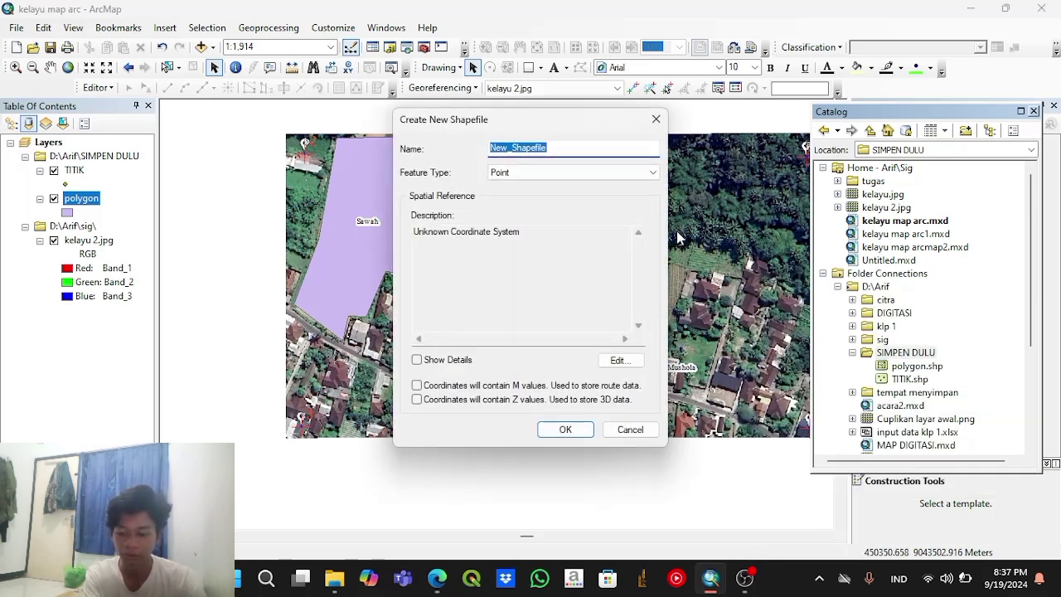
Step: Name the new shapefile Garis and set its feature type to Polyline
text(jalan)
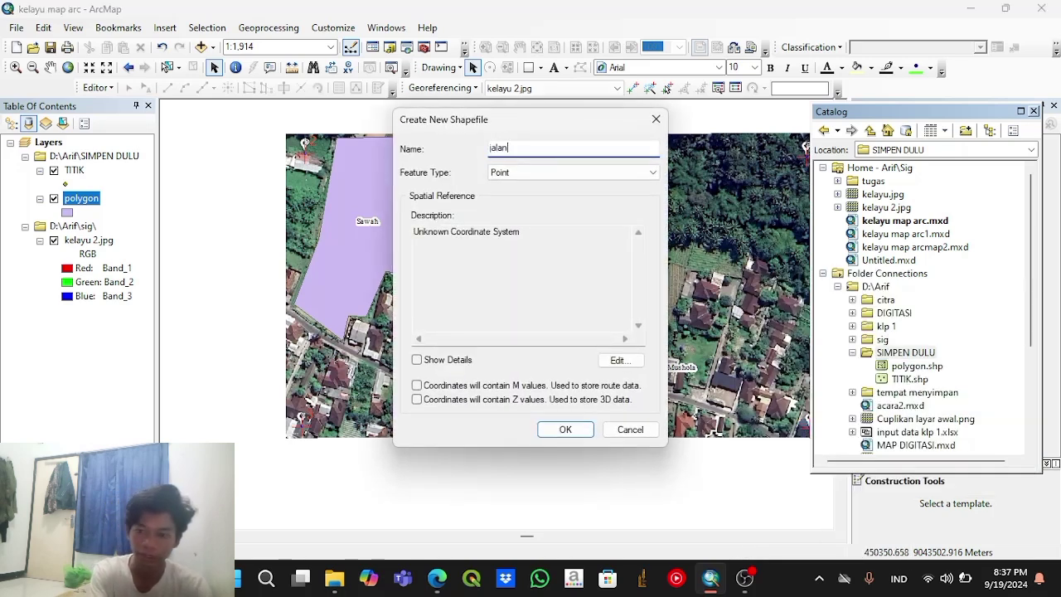
key(BackSpace)
key(BackSpace)
key(BackSpace)
key(BackSpace)
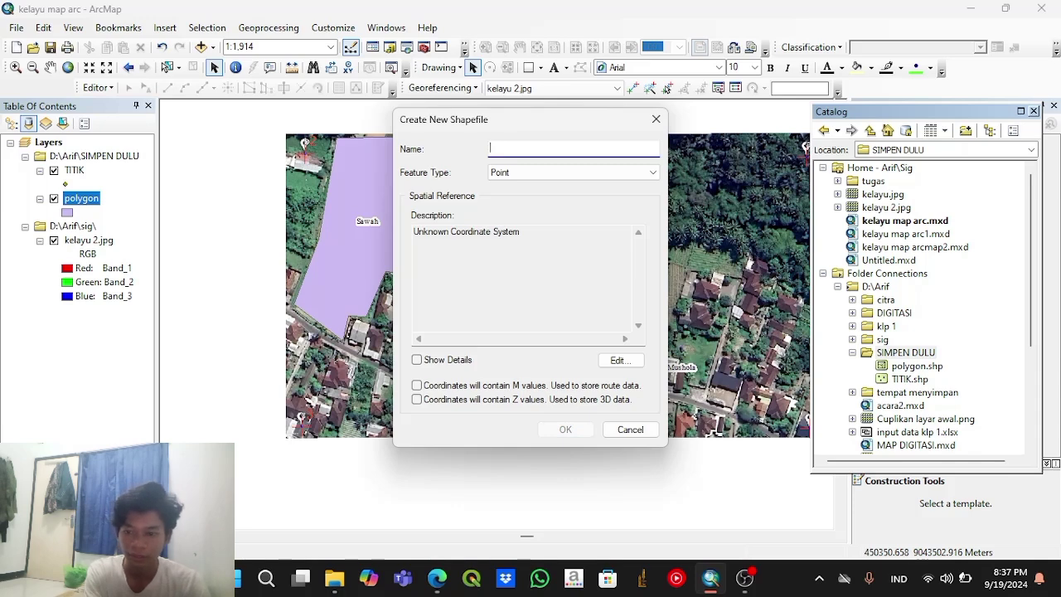
text(Gar)
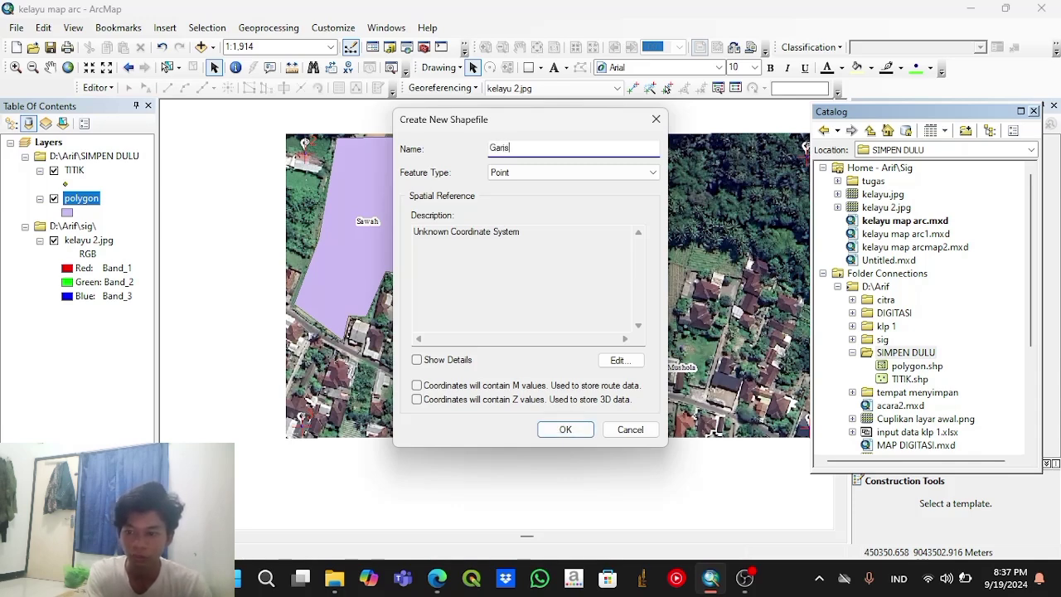
text(is)
click(642, 173)
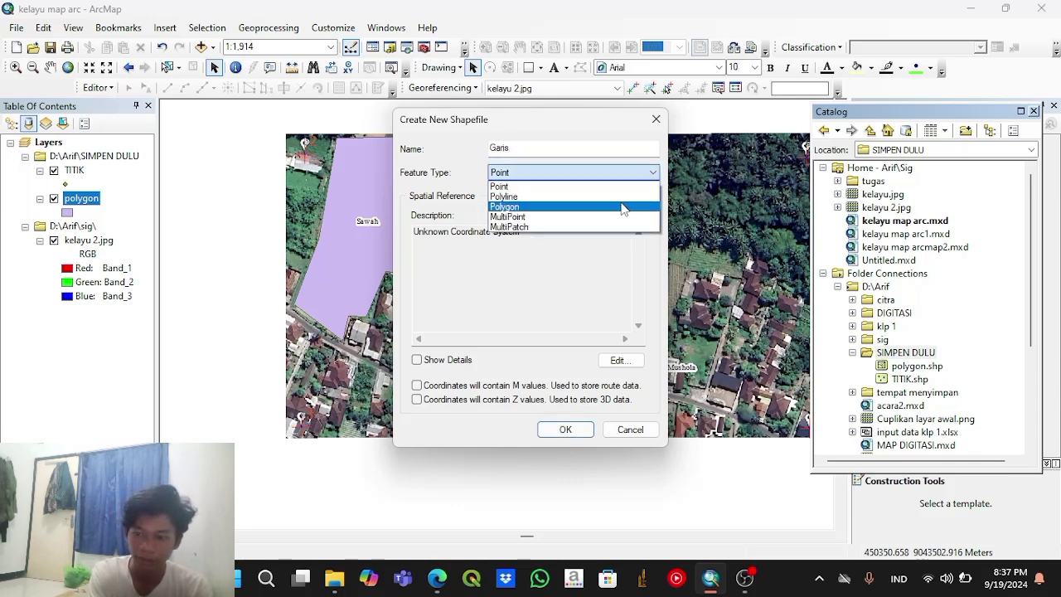
click(618, 196)
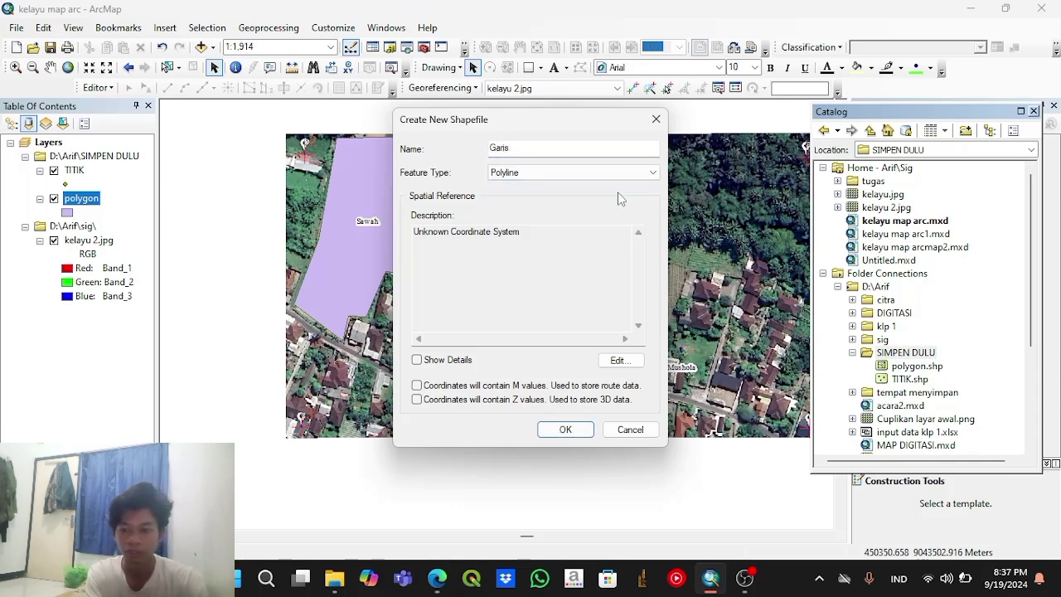
Step: Assign the WGS 1984 UTM Zone 50S coordinate system to the Garis shapefile and create it
click(614, 360)
click(469, 166)
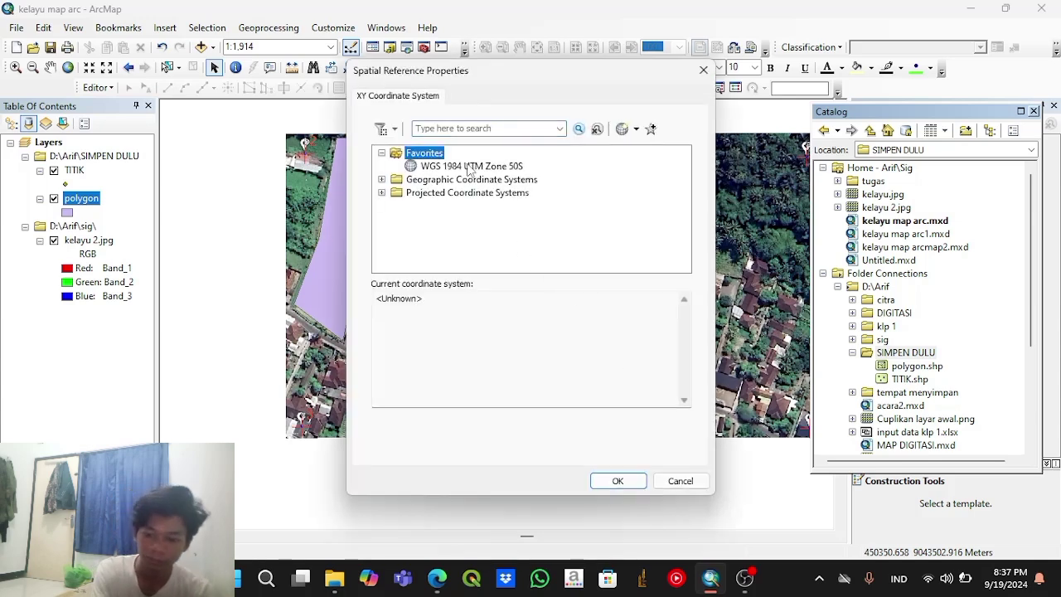
click(610, 485)
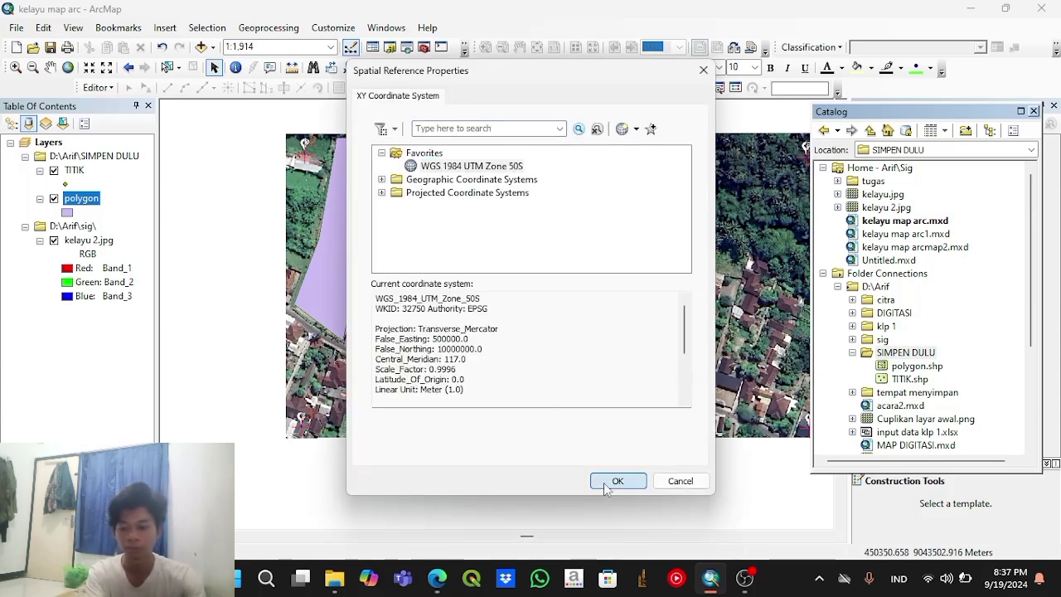
click(567, 430)
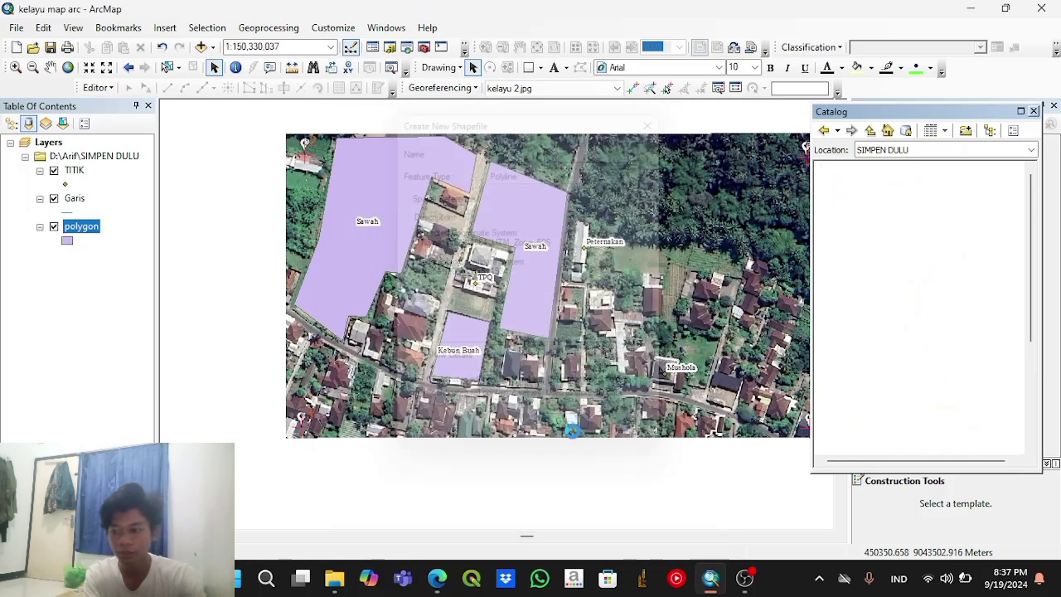
Step: Start an edit session with the Garis layer available and close the Catalog
click(97, 87)
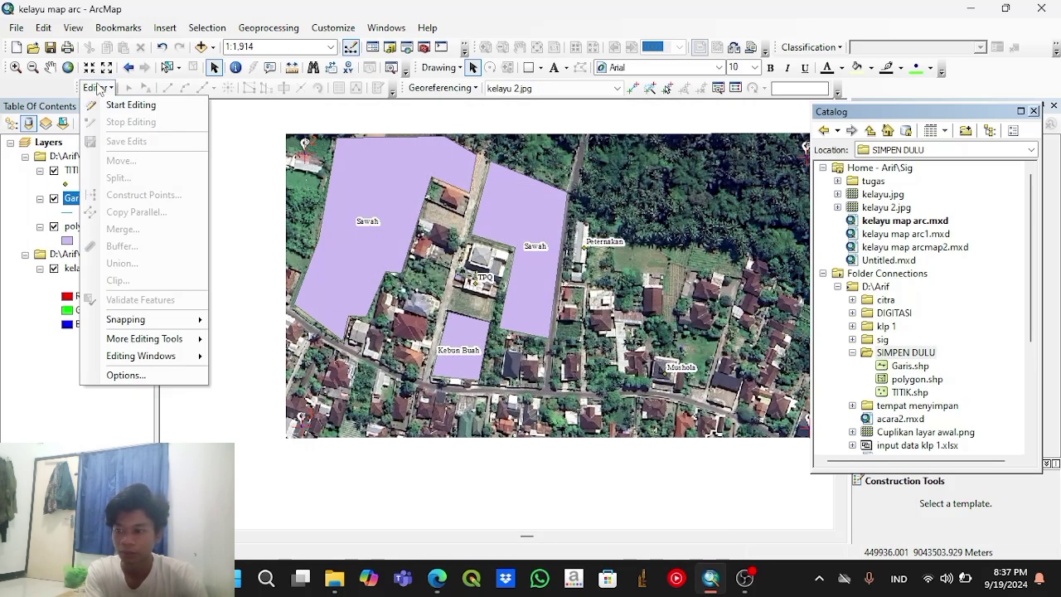
click(118, 108)
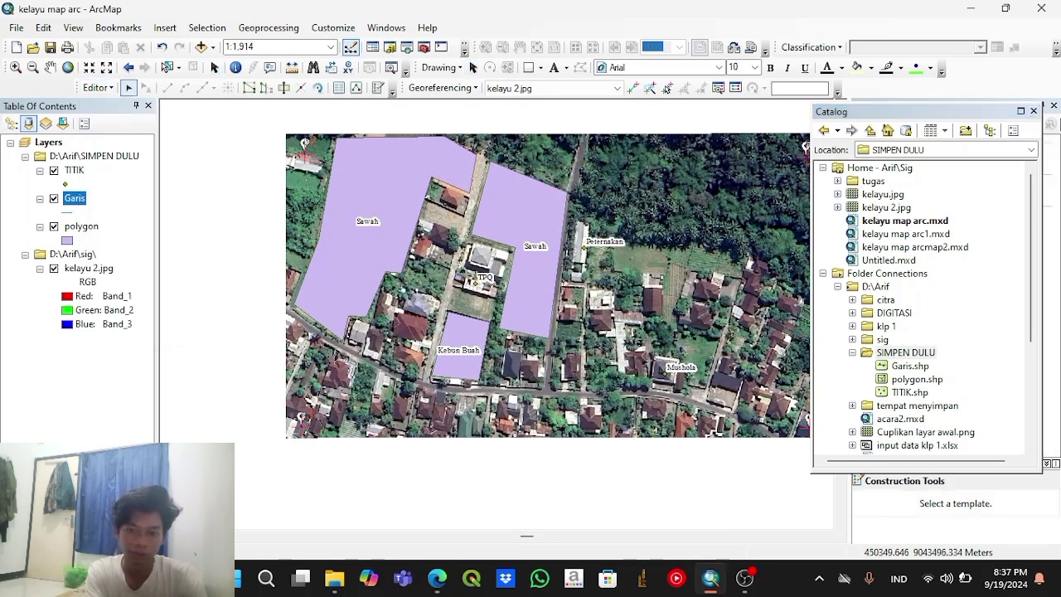
click(1035, 111)
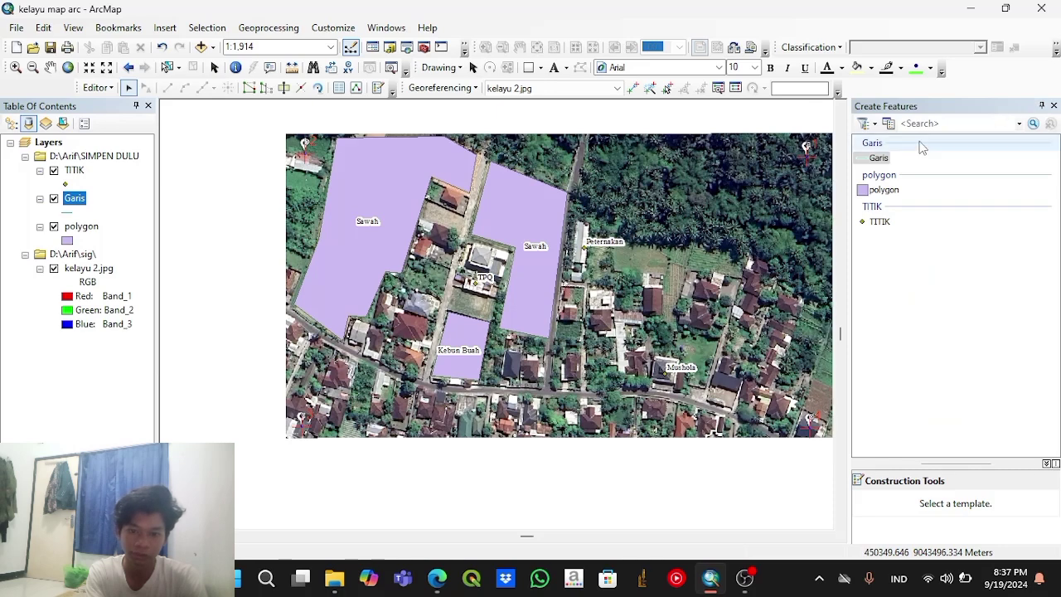
Step: Digitize a Garis line with four vertices along the road east of the eastern Sawah polygon, down to the main road
click(877, 158)
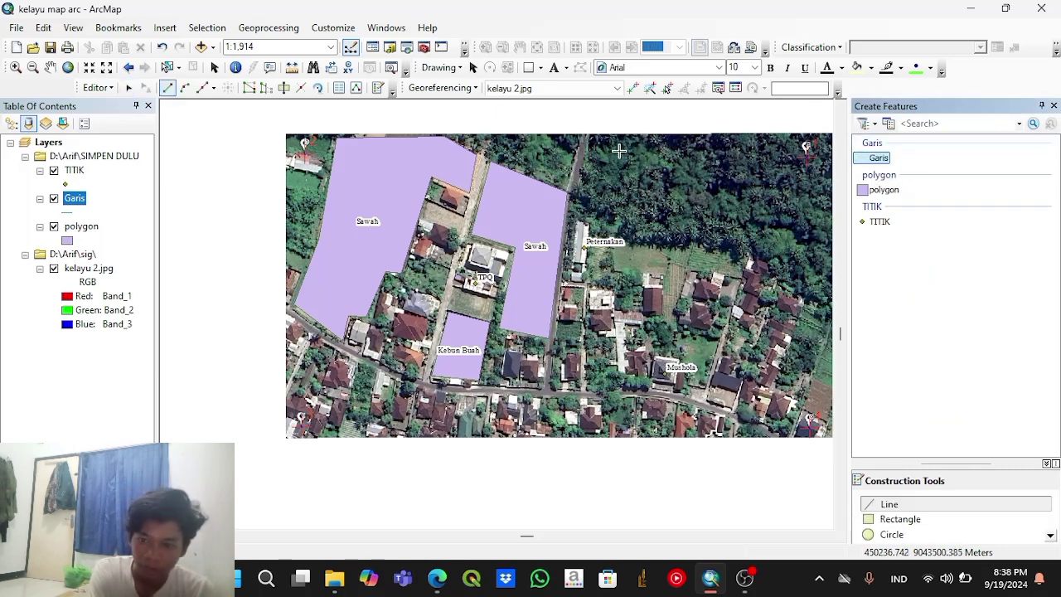
click(590, 120)
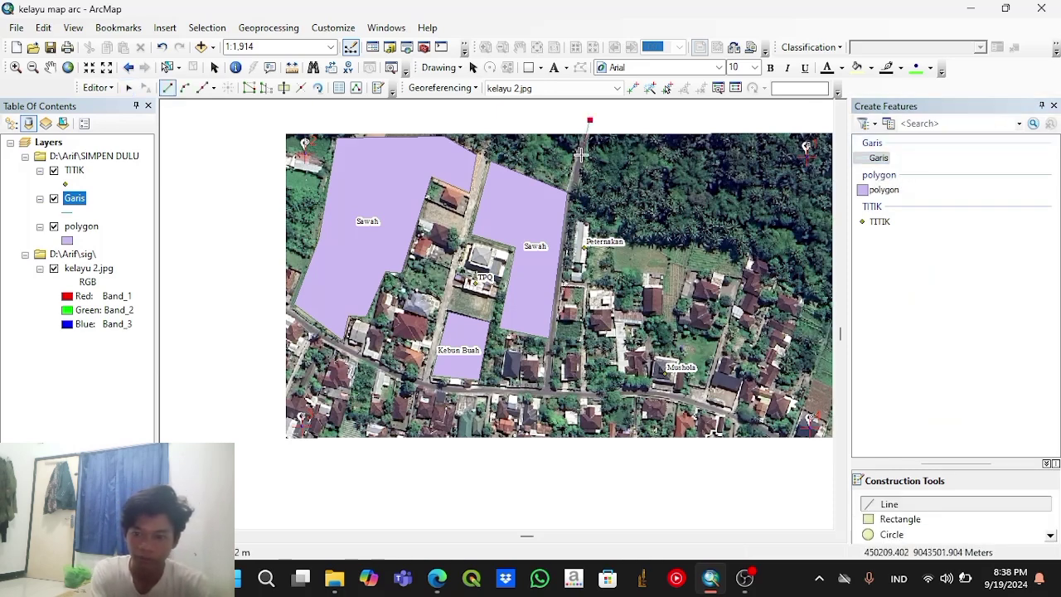
click(569, 194)
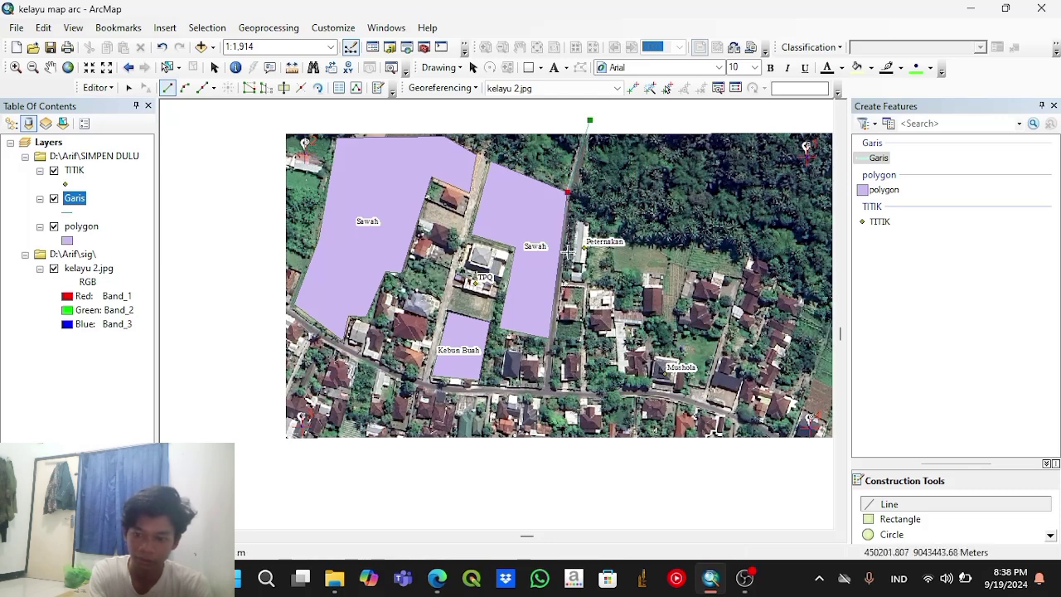
click(556, 285)
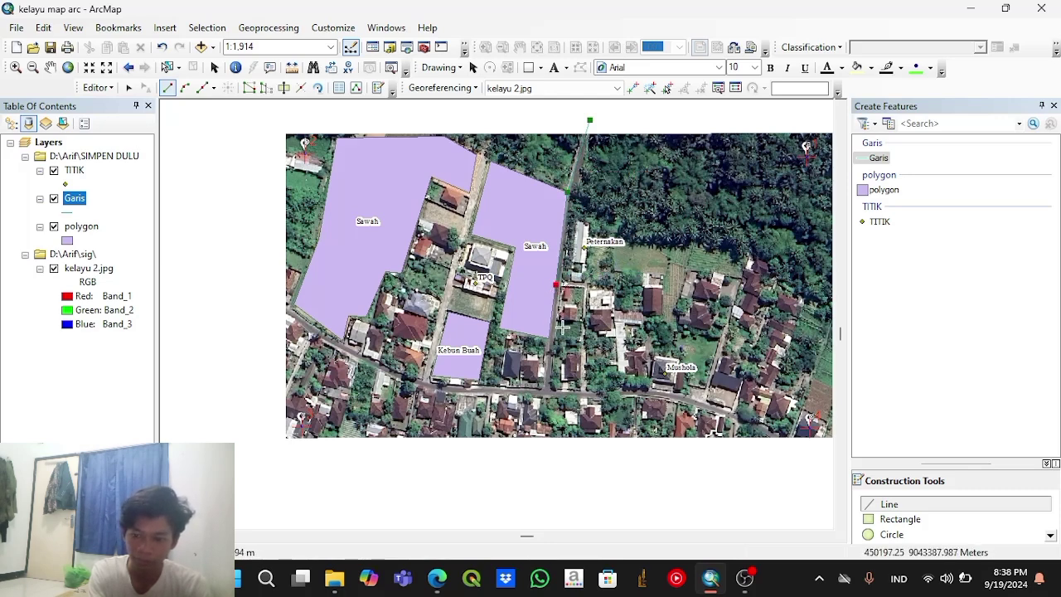
click(549, 389)
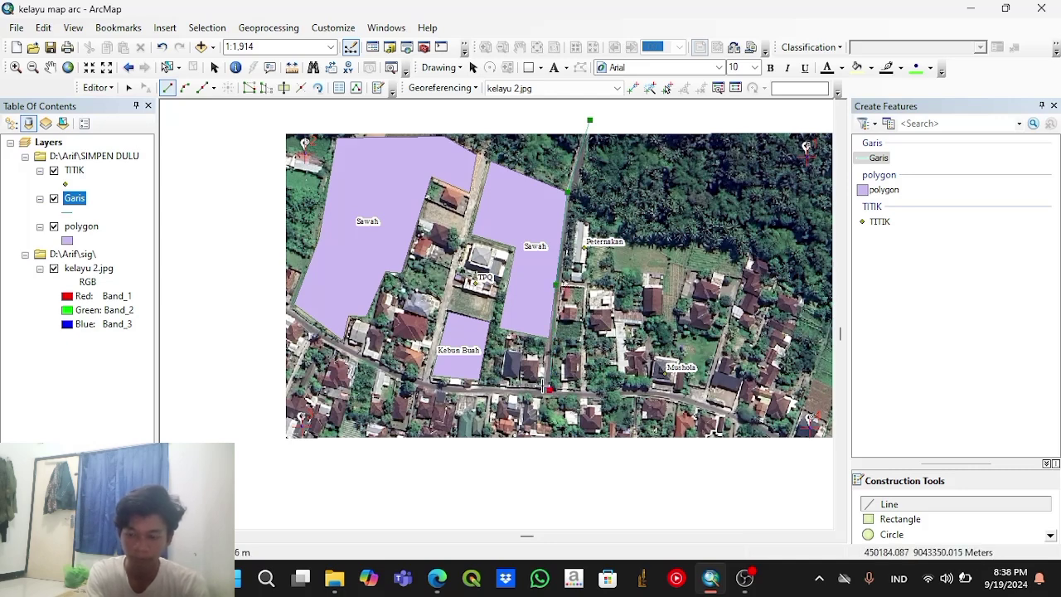
right_click(545, 391)
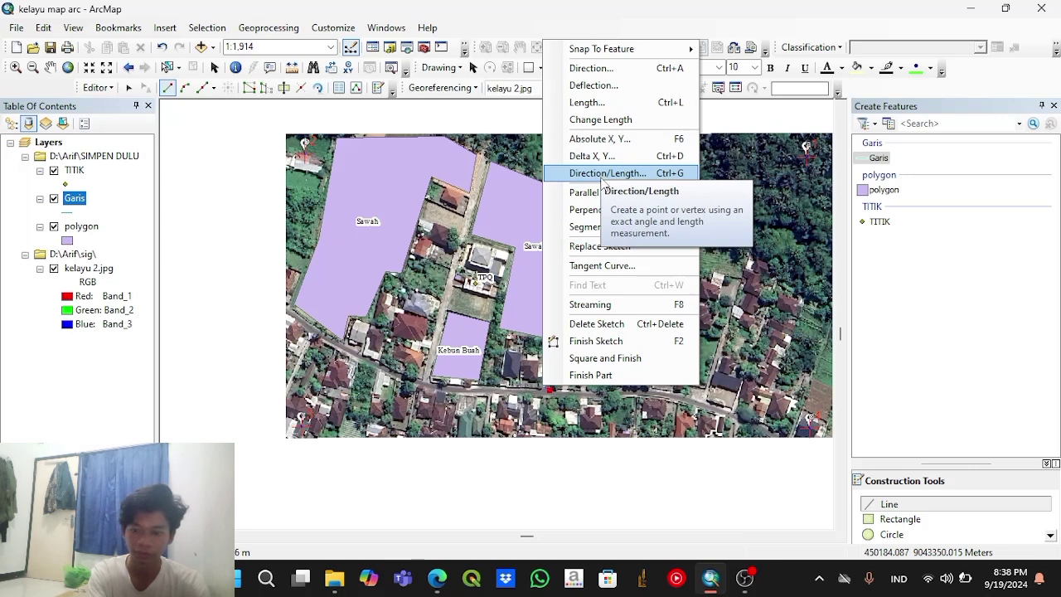
click(580, 341)
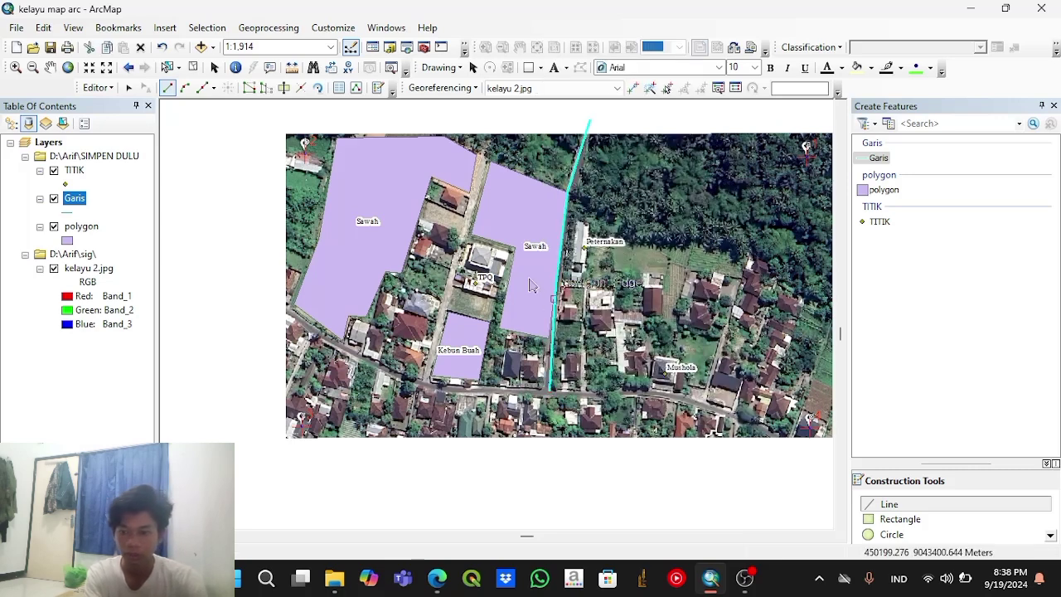
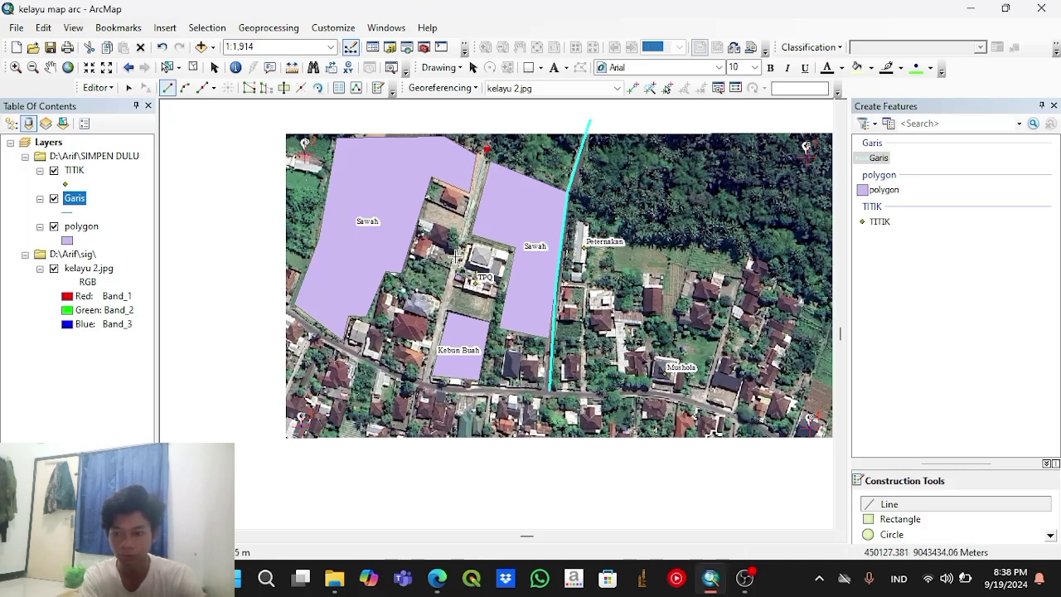
Step: Digitize a straight Garis line along the road between the two Sawah polygons, ending at the main road west of Kebun Buah
click(422, 383)
right_click(422, 384)
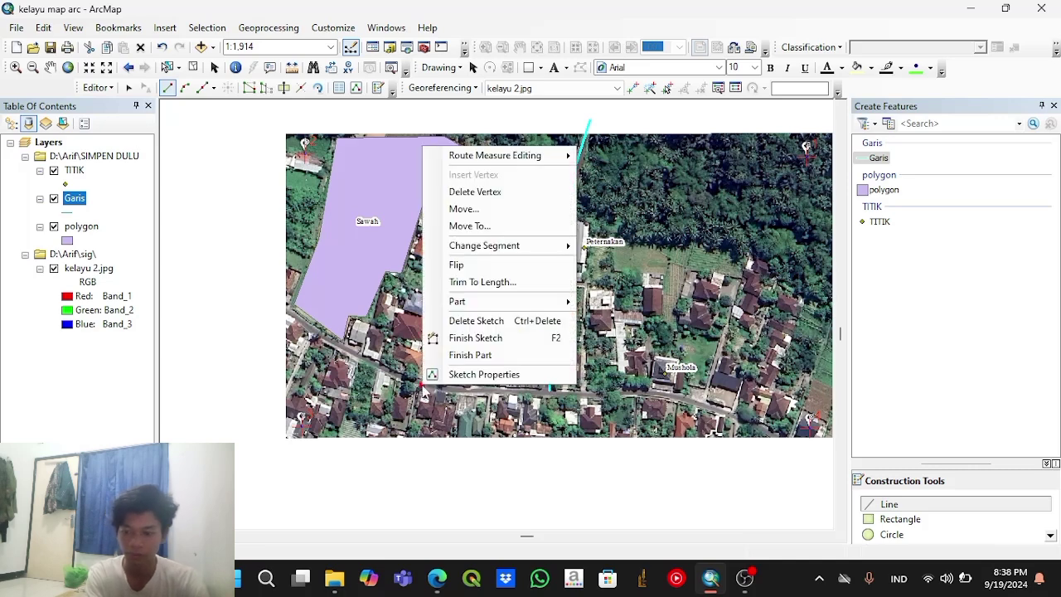
click(475, 337)
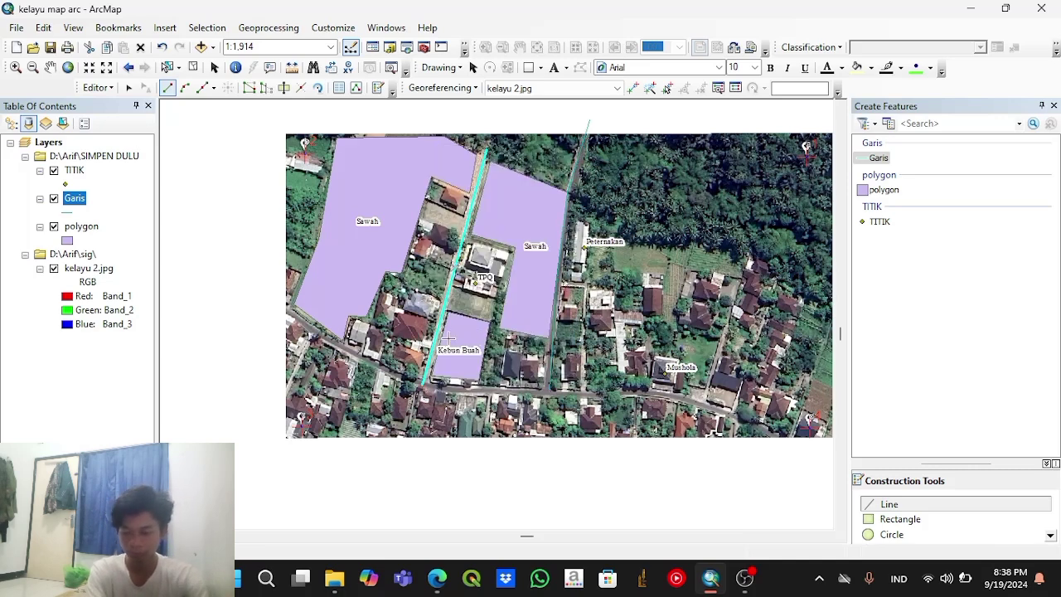
Step: Digitize a Garis line along the main road across the southern part of the image, from beyond its western edge to below its southeastern edge
click(265, 299)
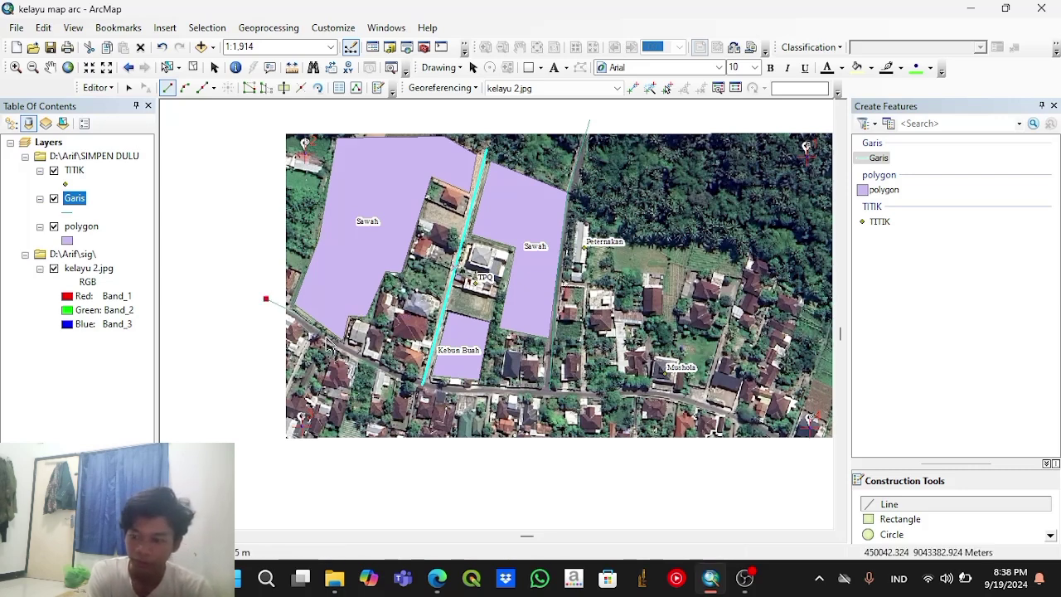
click(328, 341)
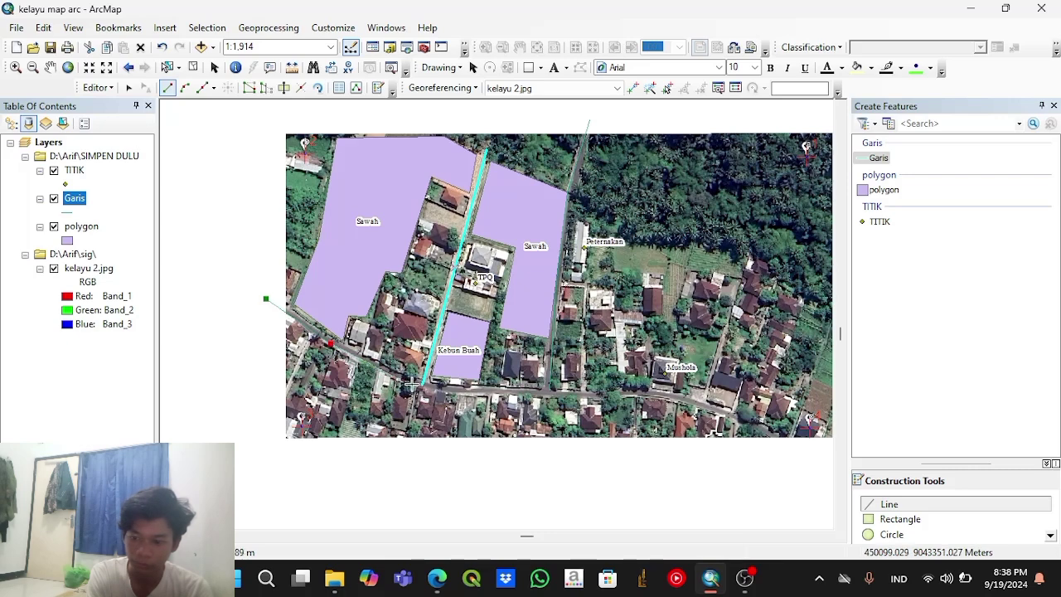
click(551, 390)
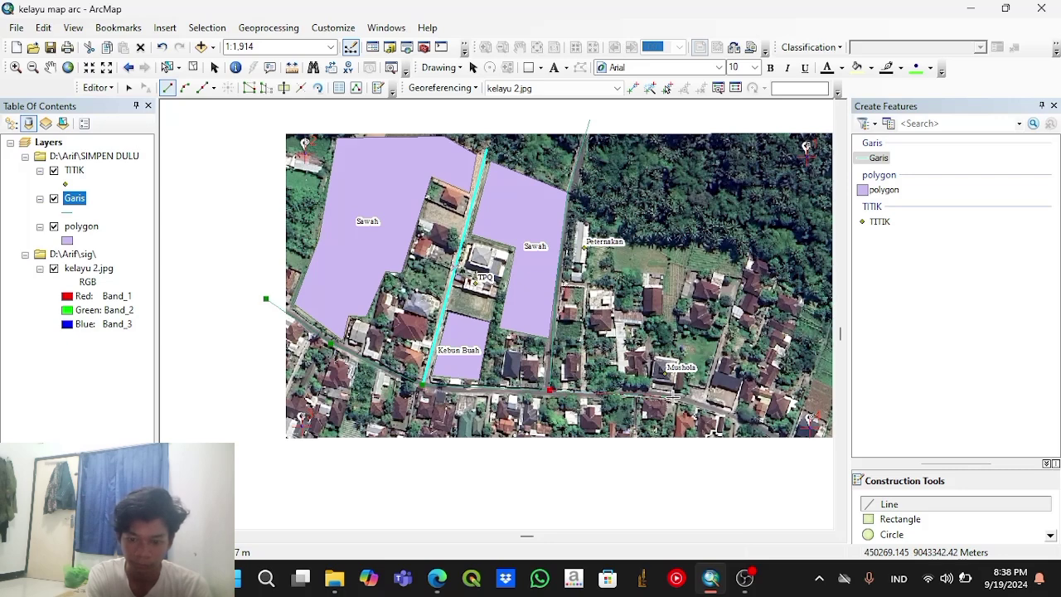
click(673, 397)
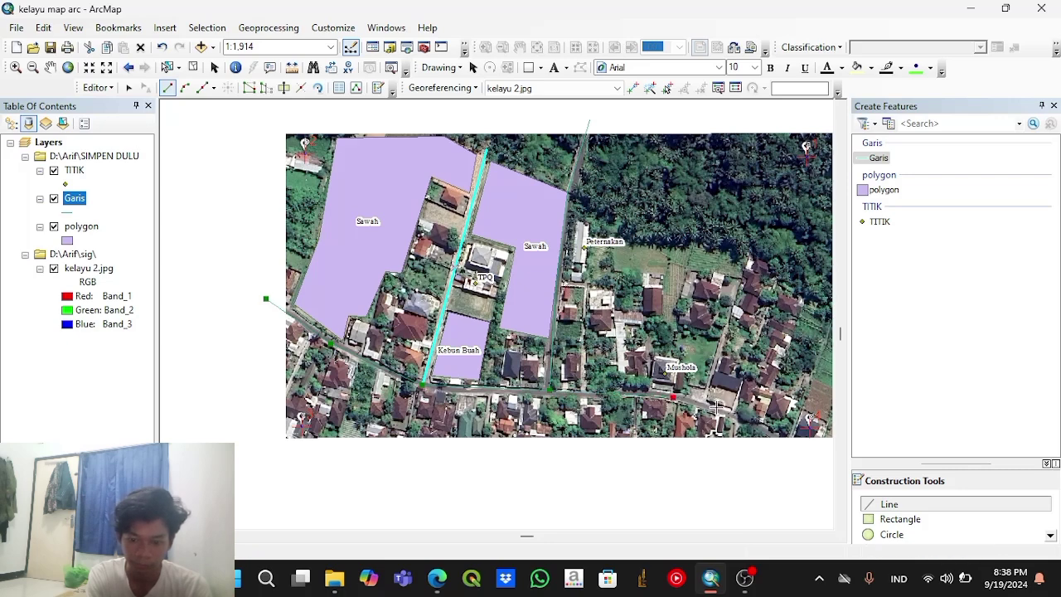
click(789, 445)
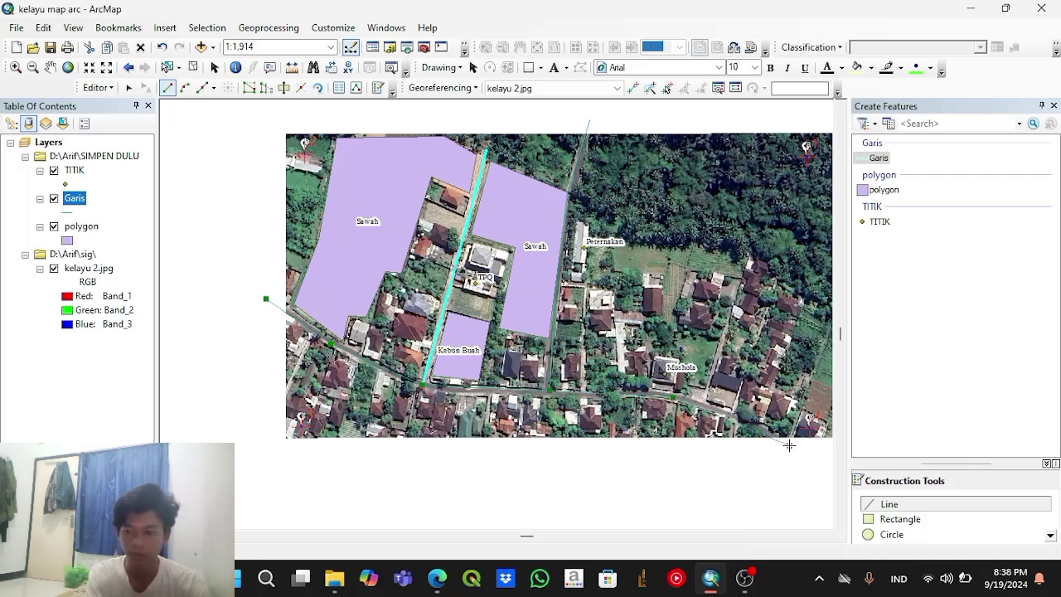
right_click(789, 446)
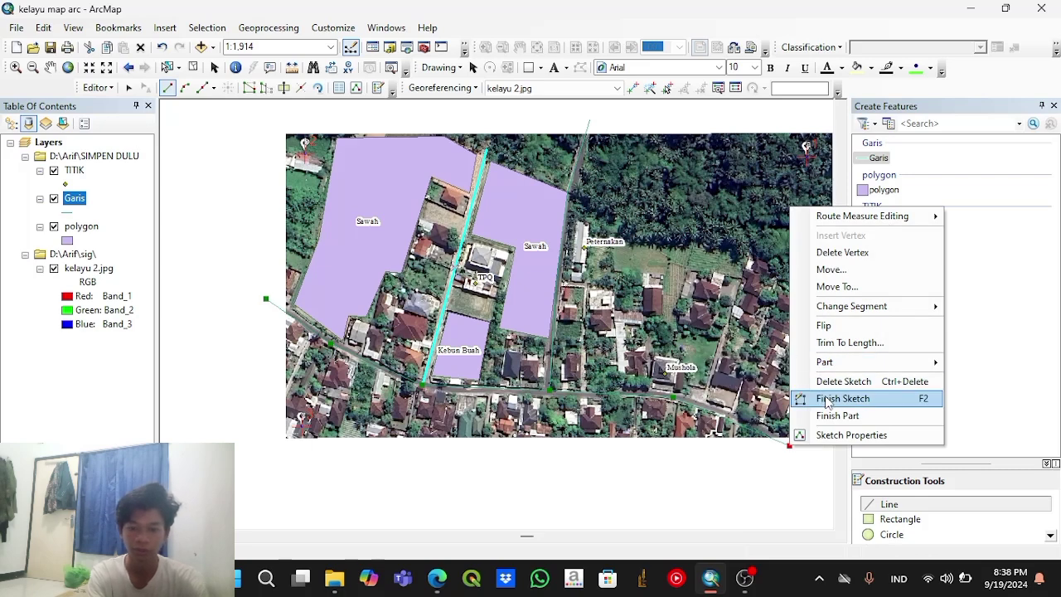
click(918, 397)
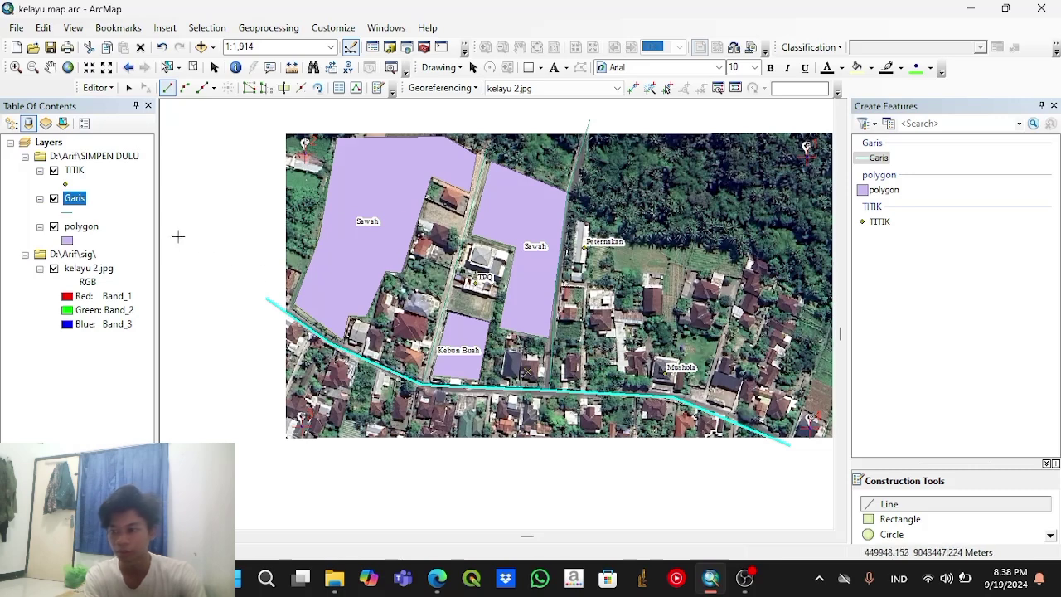
Step: Save the digitized Garis lines and stop the edit session
click(97, 88)
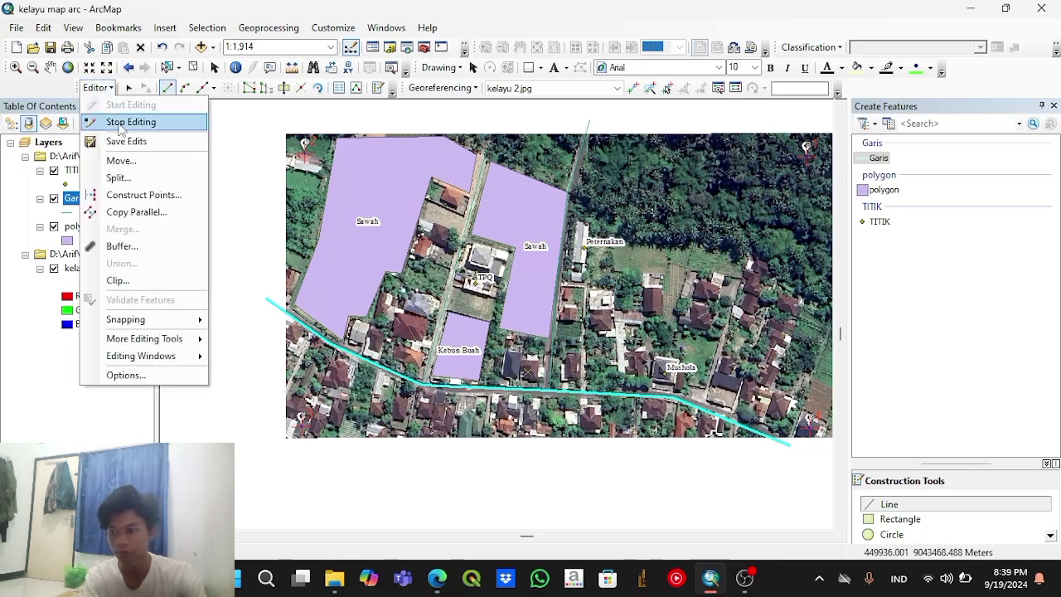
click(121, 142)
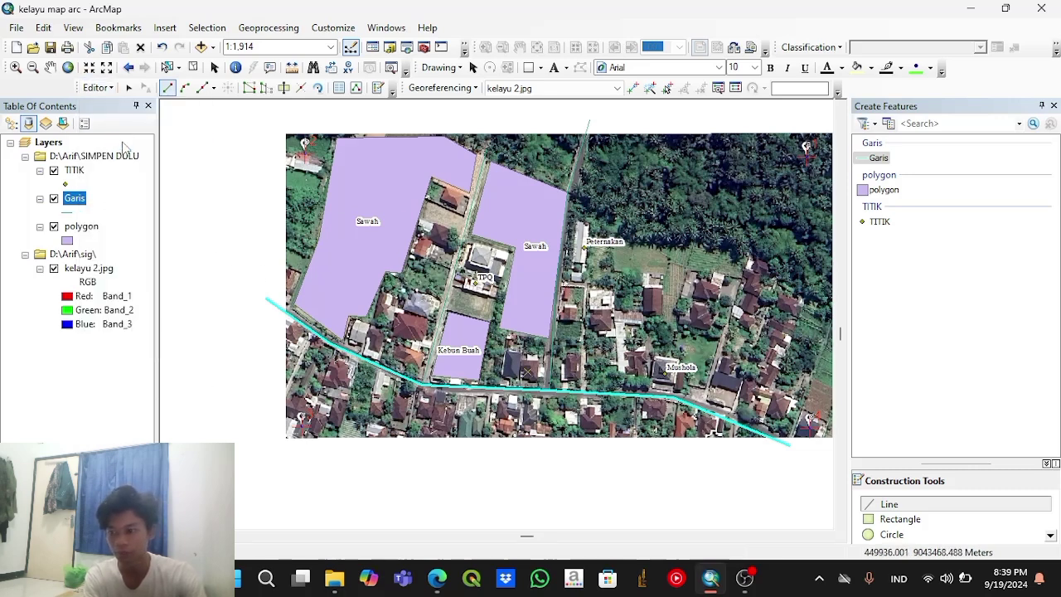
click(99, 88)
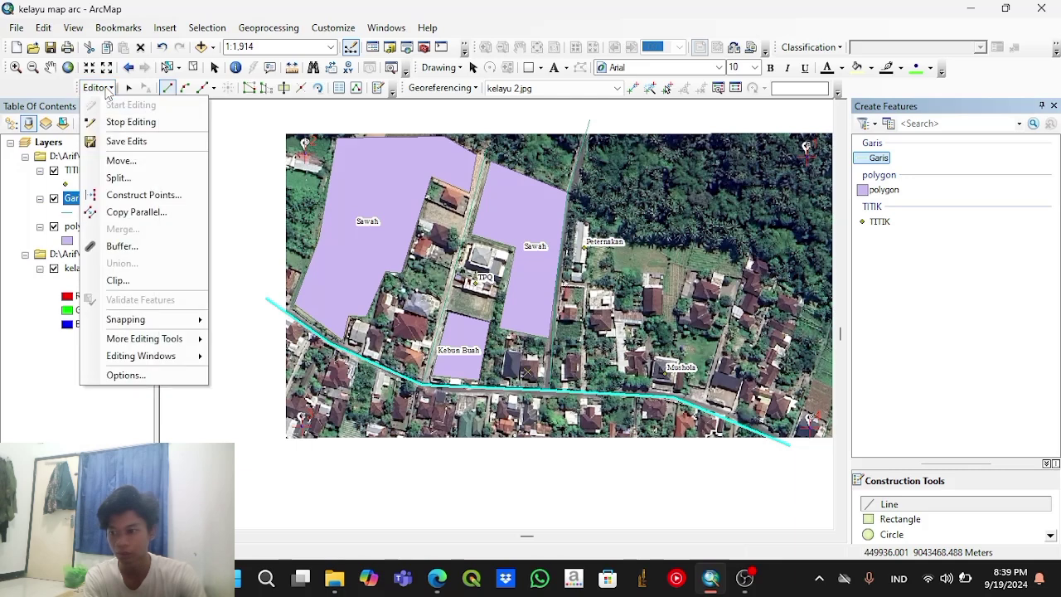
click(122, 123)
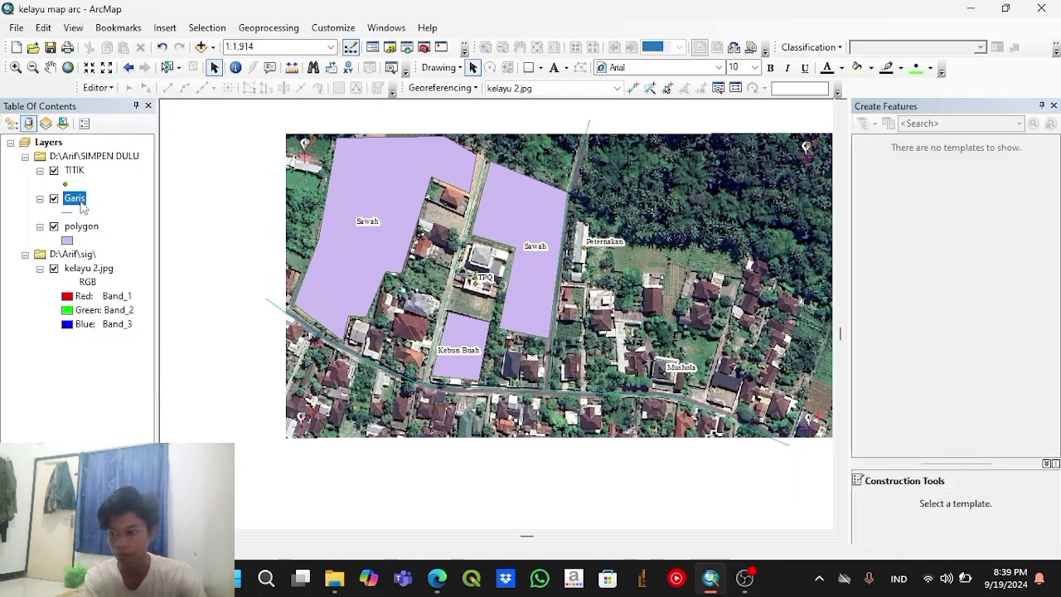
Step: Open the Garis layer's attribute table and add a Text field named NAMA
right_click(77, 206)
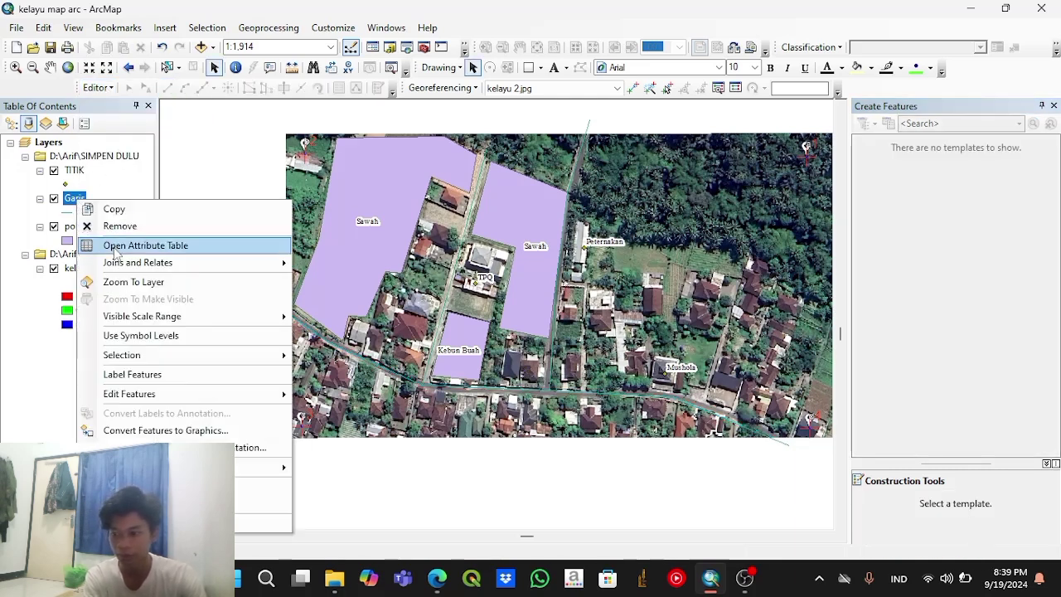
click(116, 247)
click(98, 322)
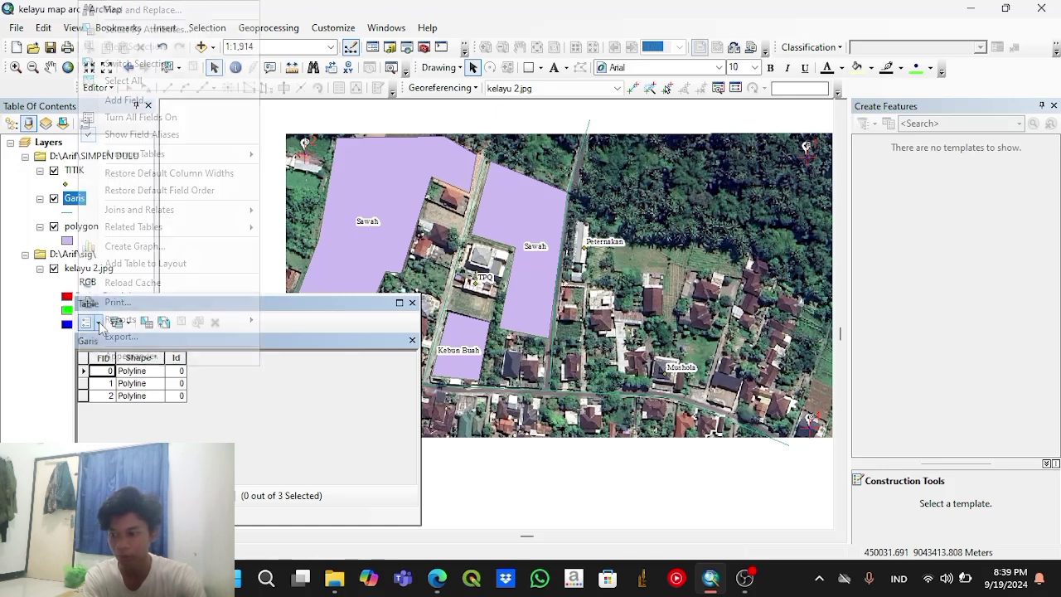
click(174, 103)
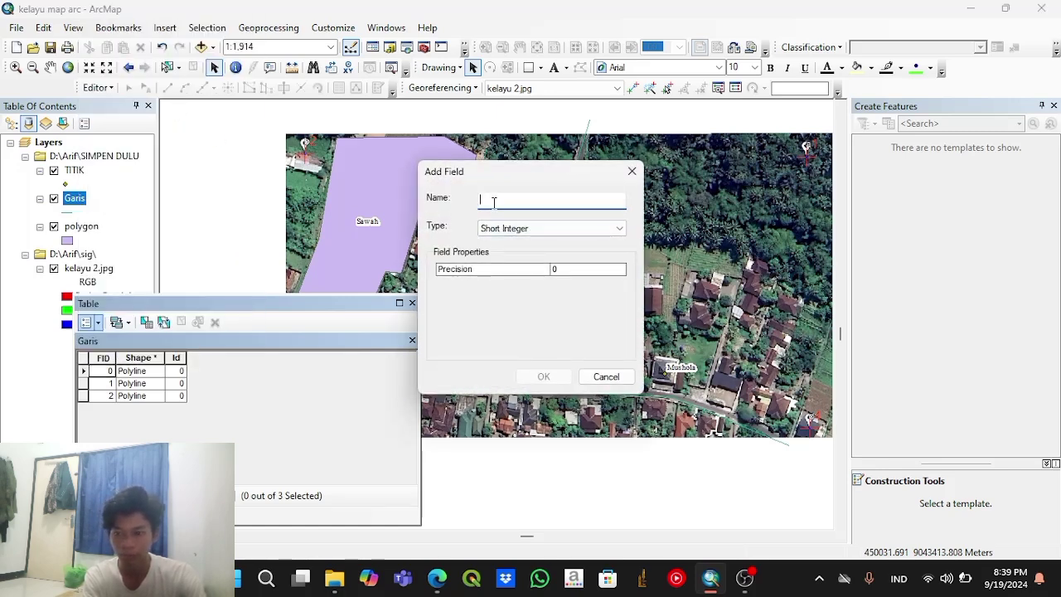
key(Caps_Lock)
text(NAMA)
key(Tab)
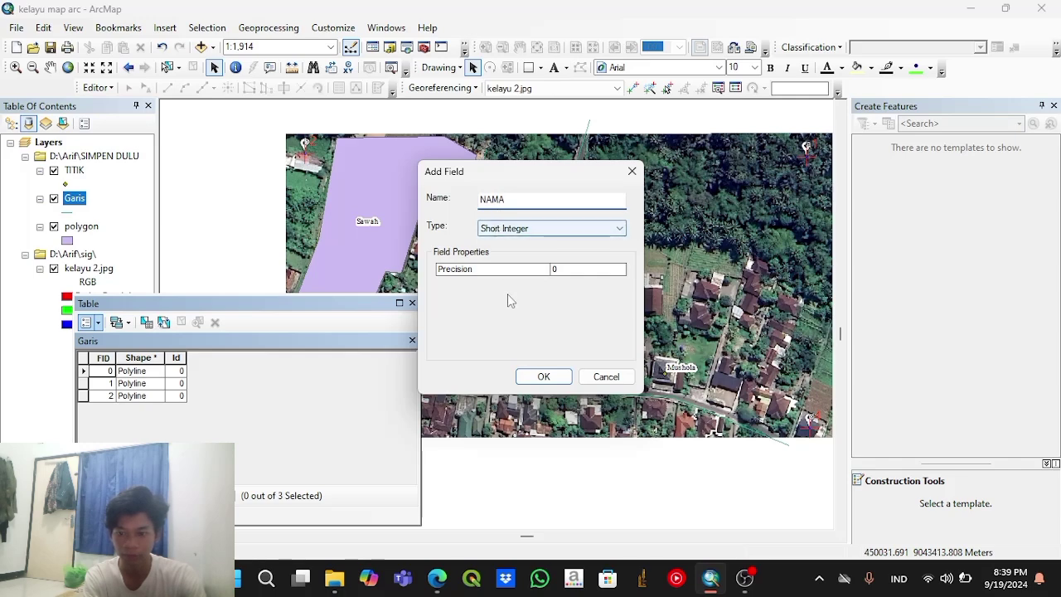
click(523, 230)
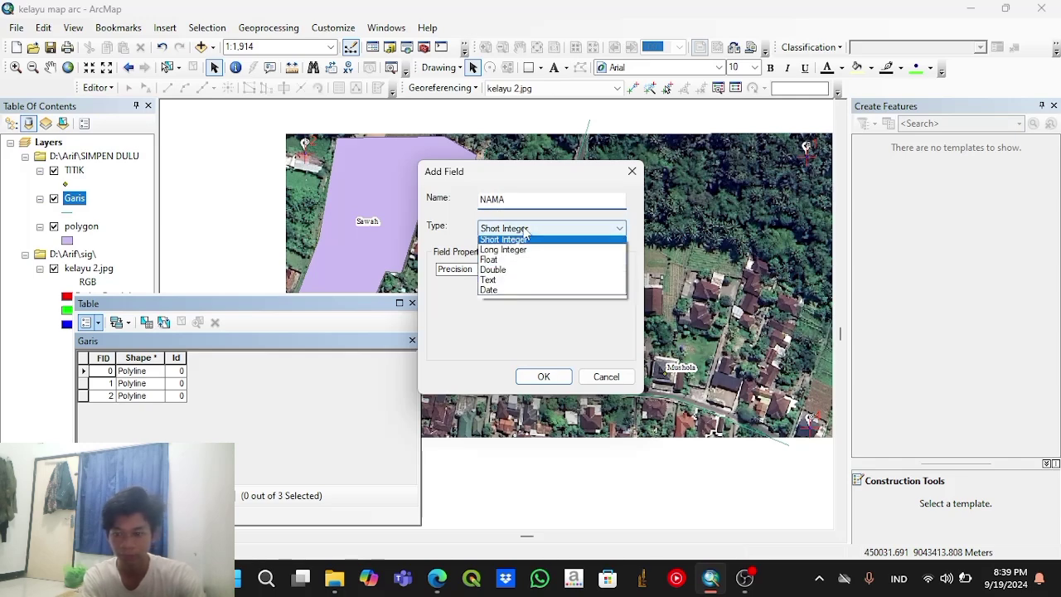
click(533, 284)
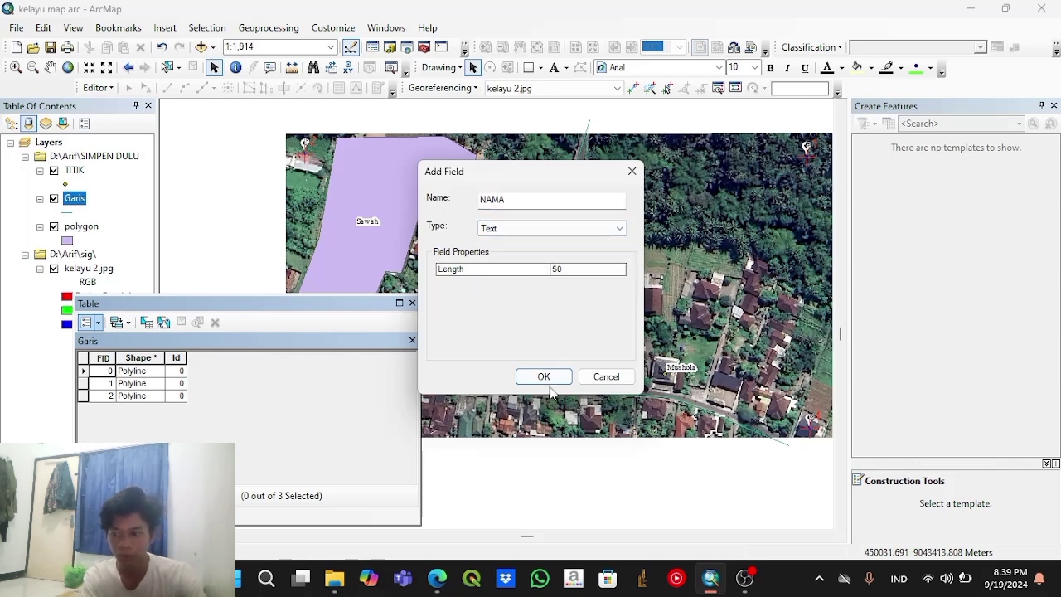
click(543, 377)
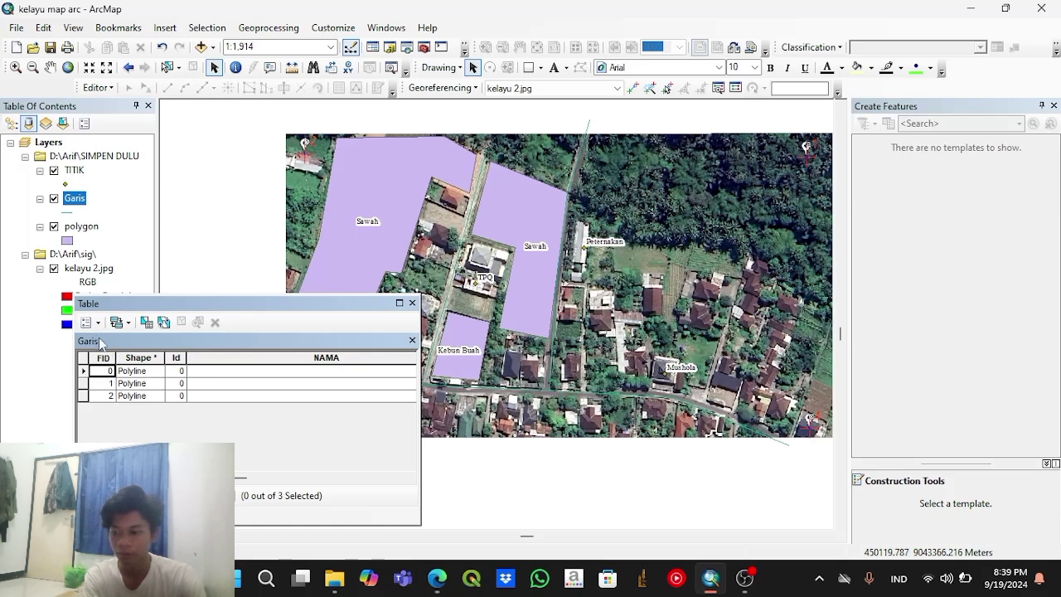
Step: Add a Double field named PANJANG to the Garis attribute table
click(97, 323)
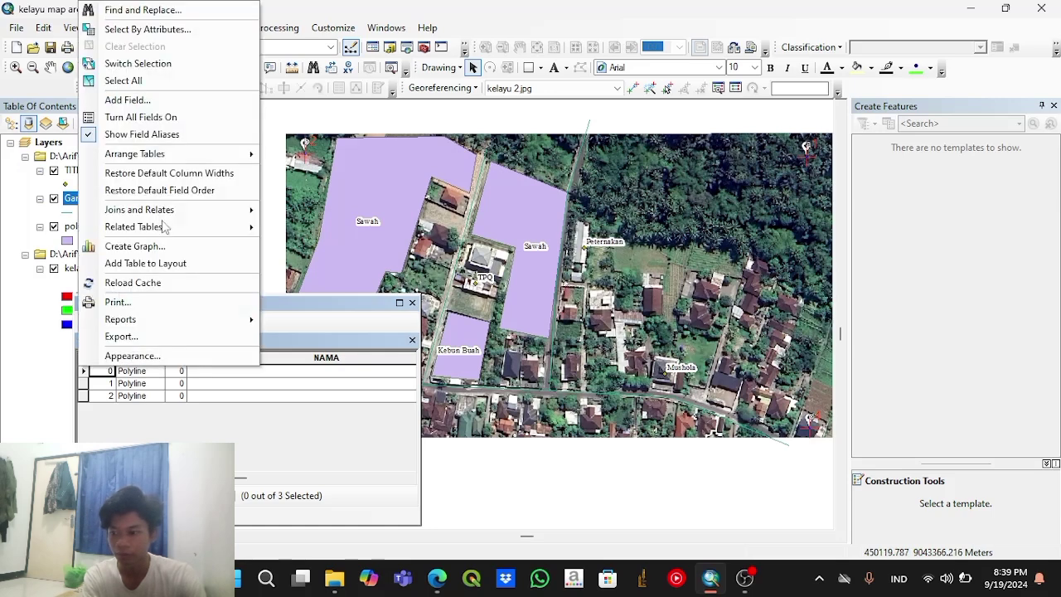
click(150, 100)
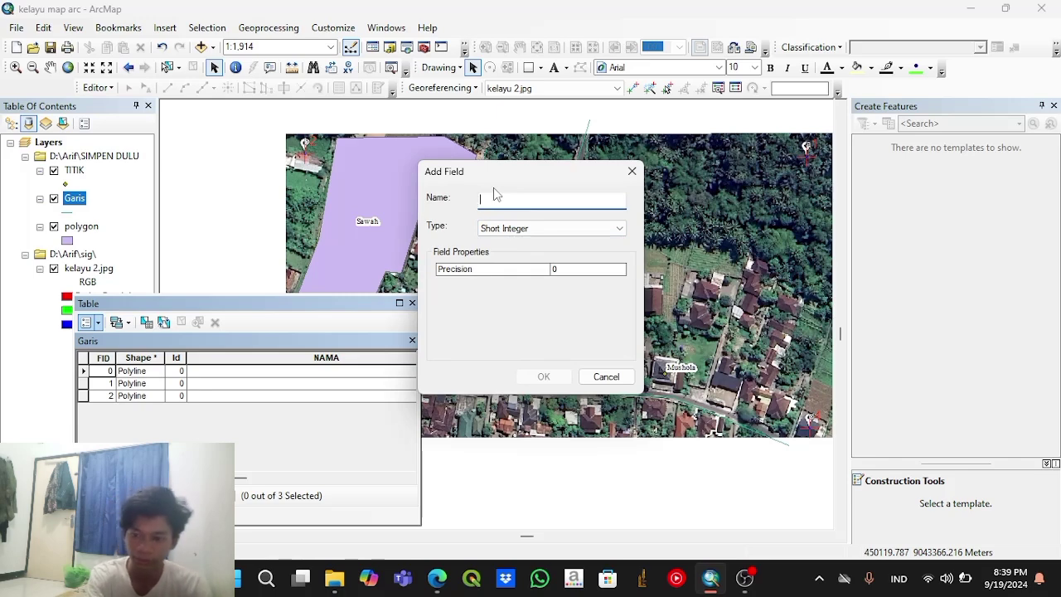
text(PANJANG)
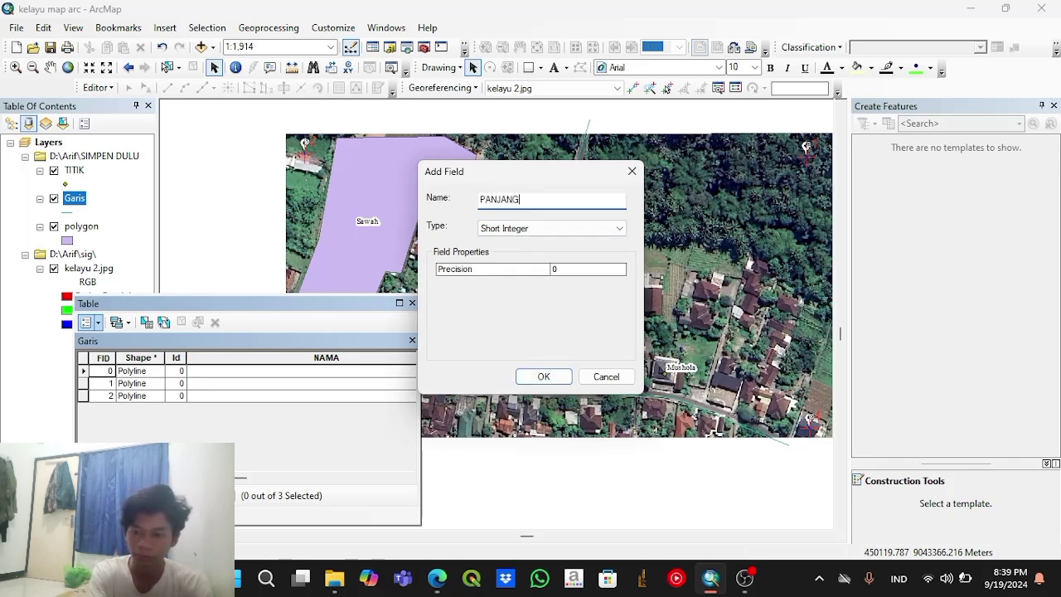
click(518, 228)
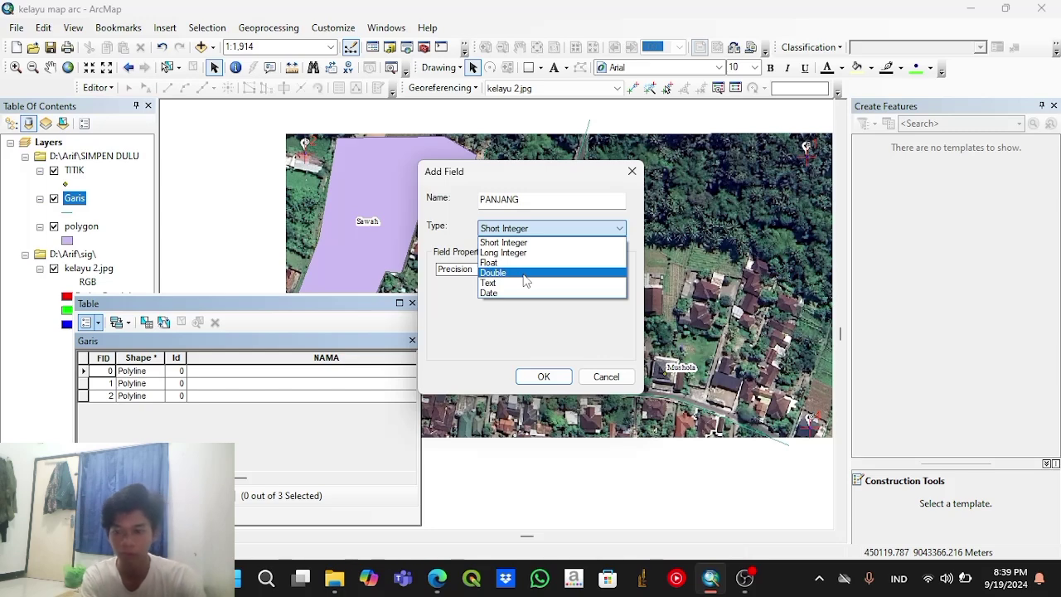
click(524, 276)
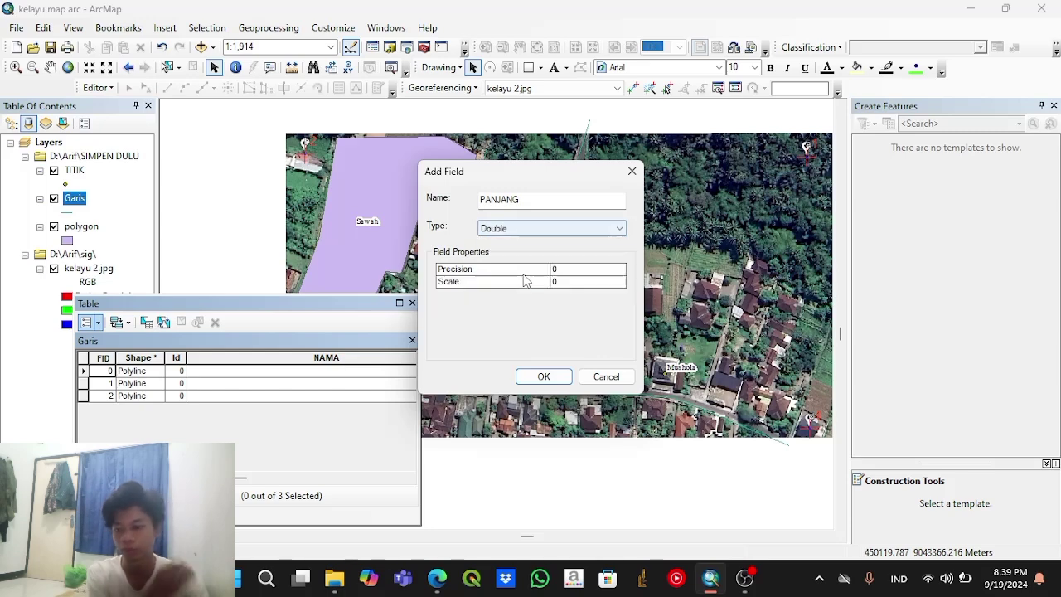
click(543, 378)
Step: Start an edit session and calculate the PANJANG field as Length in Meters, using the data source's coordinate system
click(304, 478)
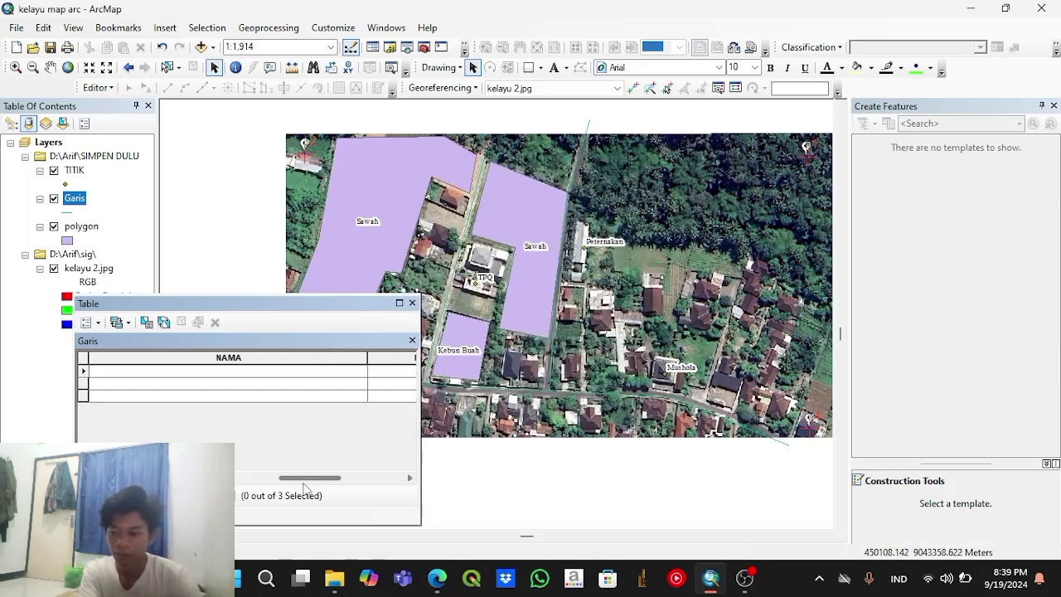
drag(301, 481, 367, 491)
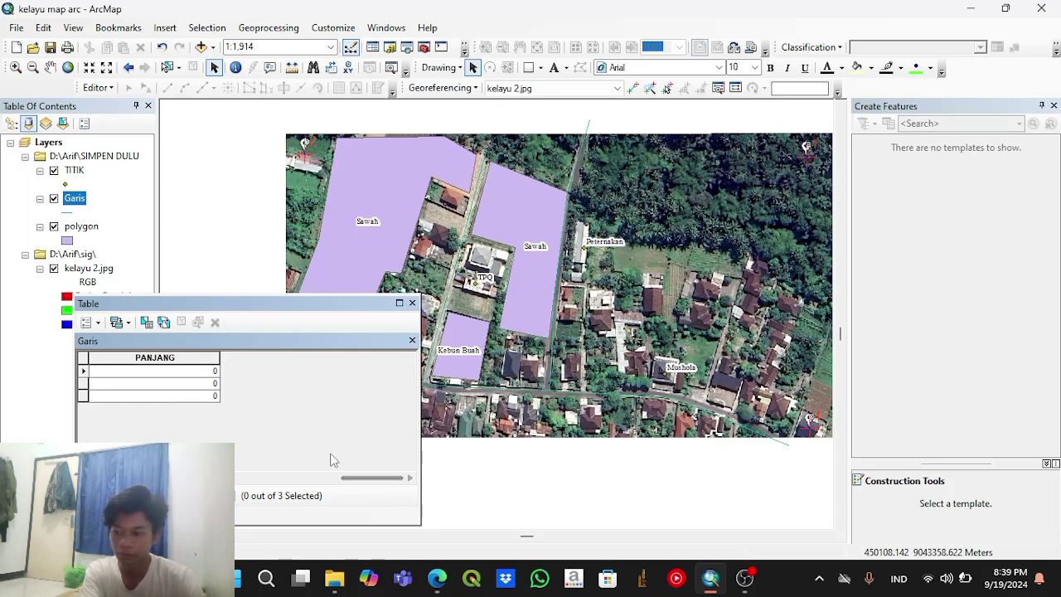
click(98, 87)
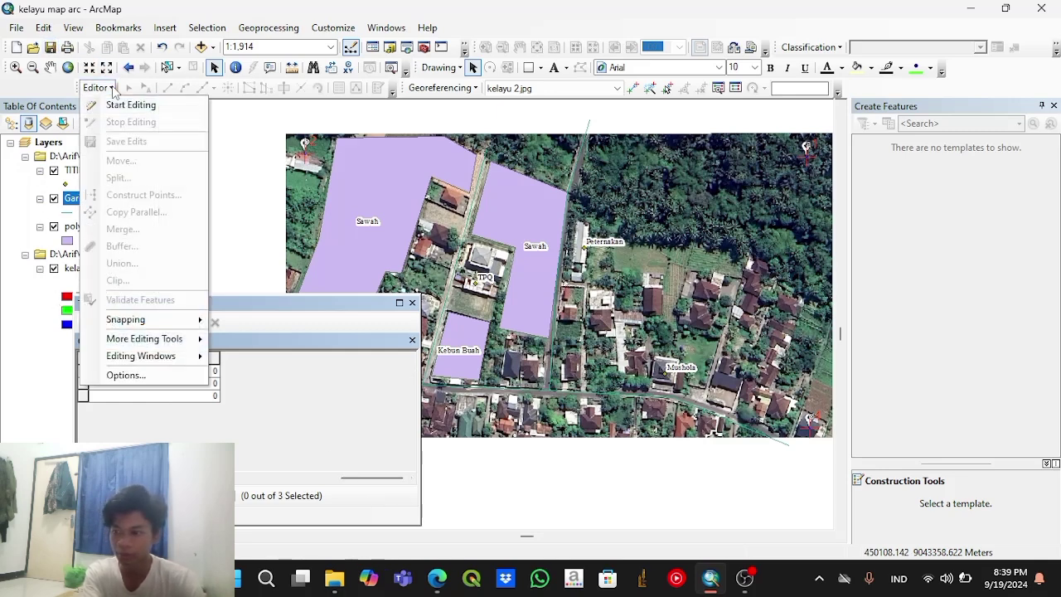
click(114, 105)
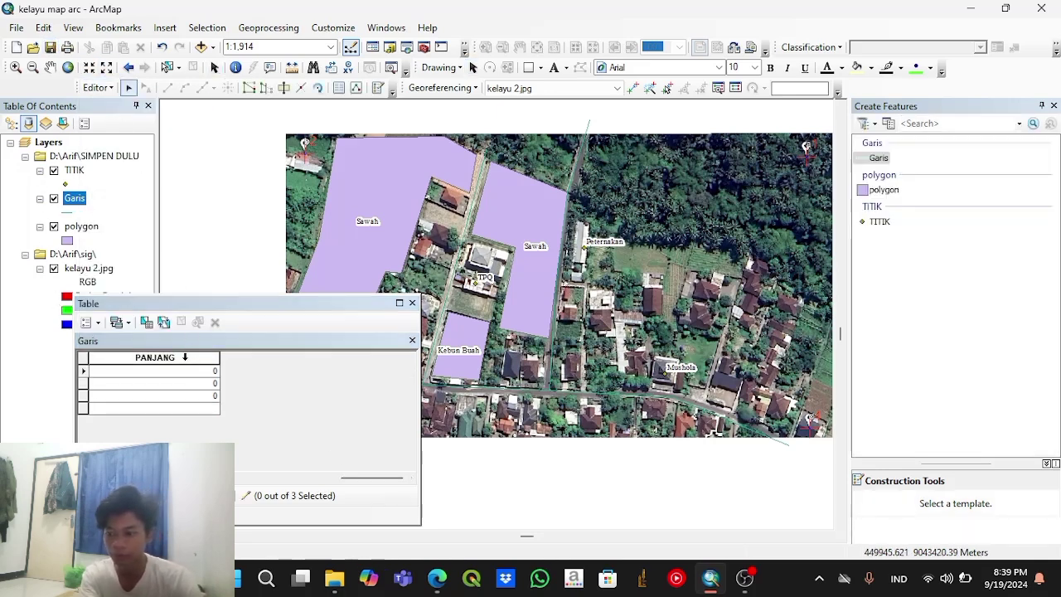
click(188, 357)
right_click(187, 357)
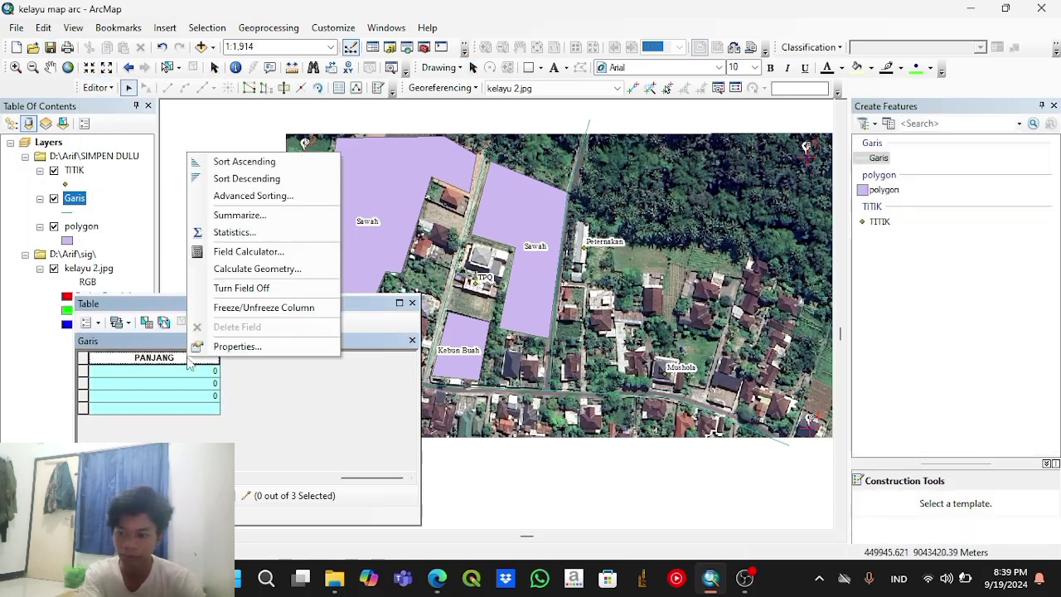
click(241, 269)
click(488, 201)
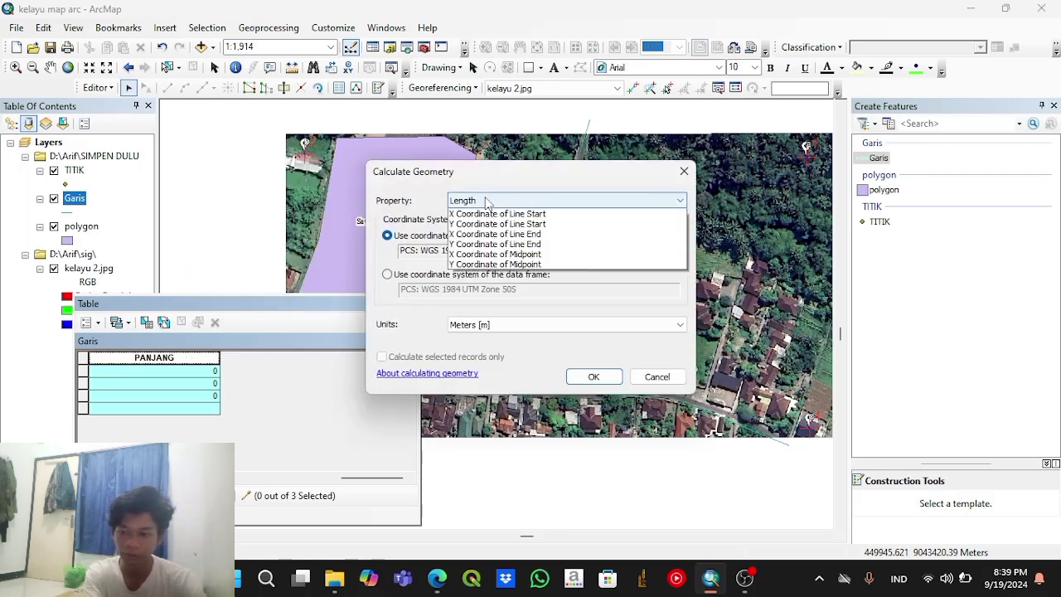
click(488, 215)
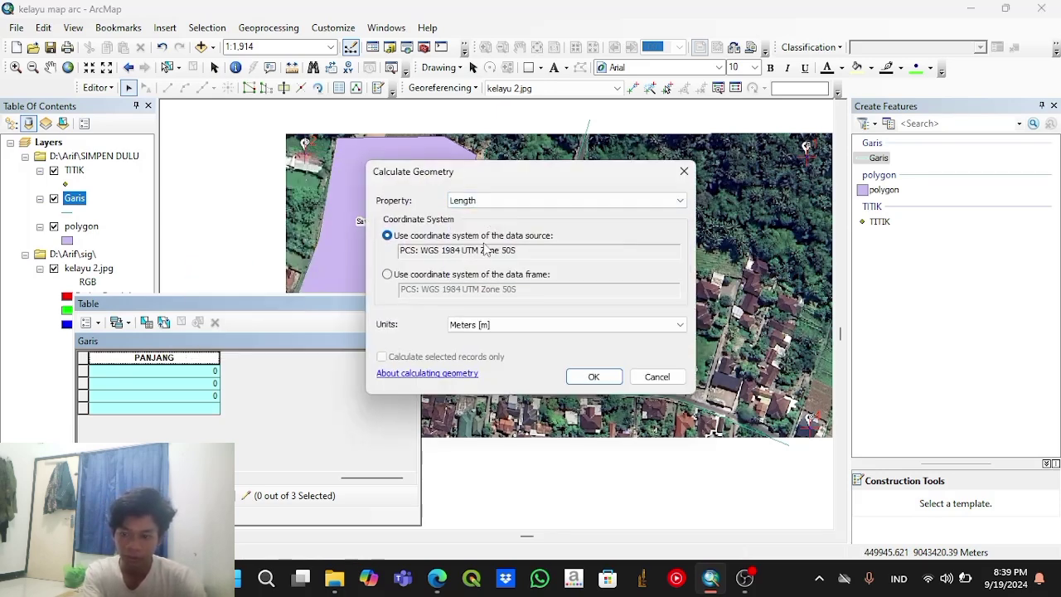
click(525, 326)
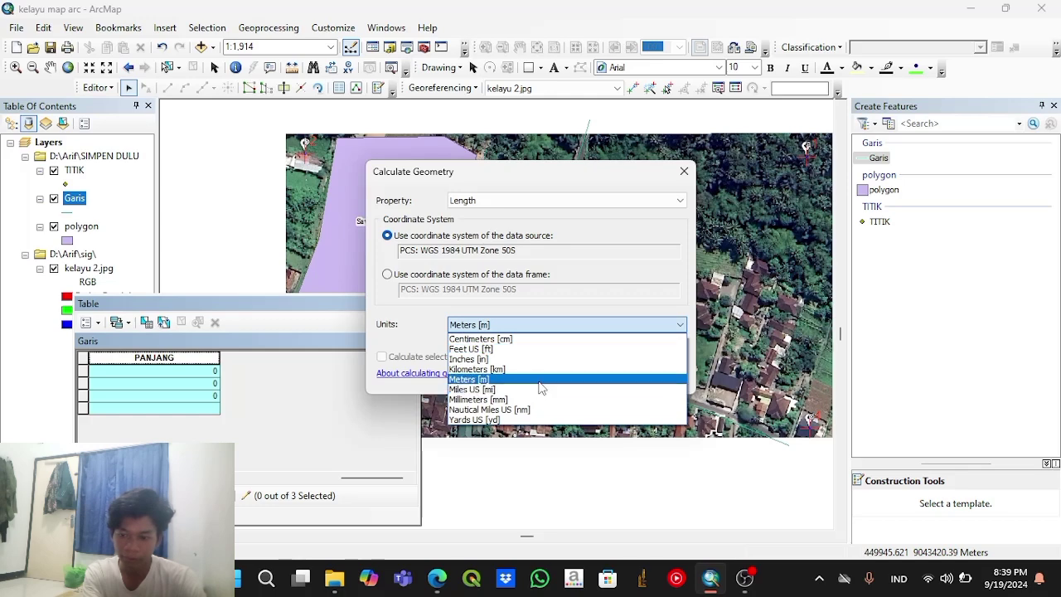
click(539, 381)
click(590, 376)
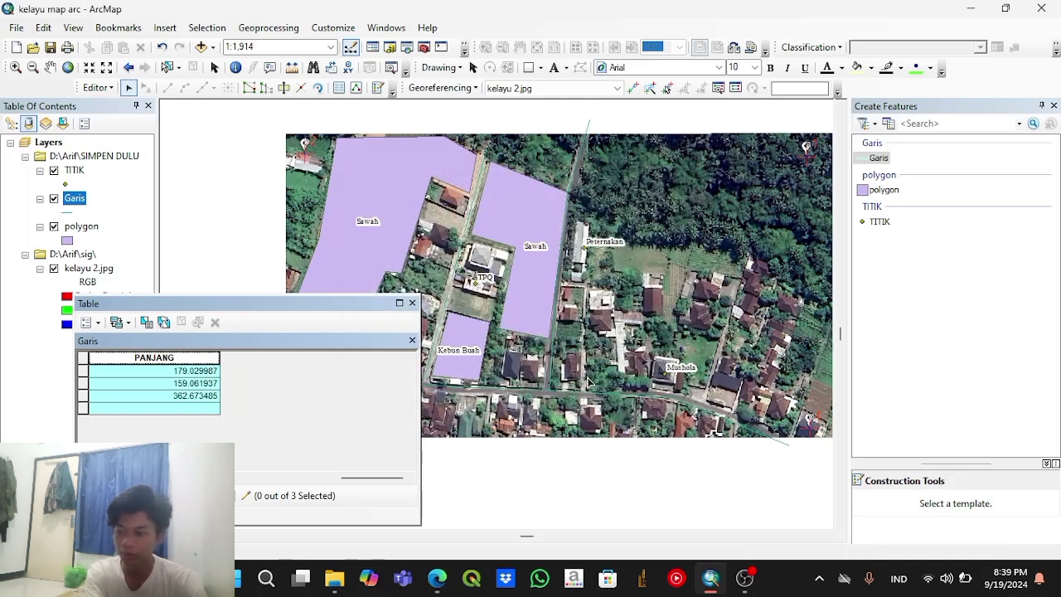
Step: Enter Jl. Sengembul as the NAMA of the Garis line running east of the eastern Sawah polygon
click(295, 479)
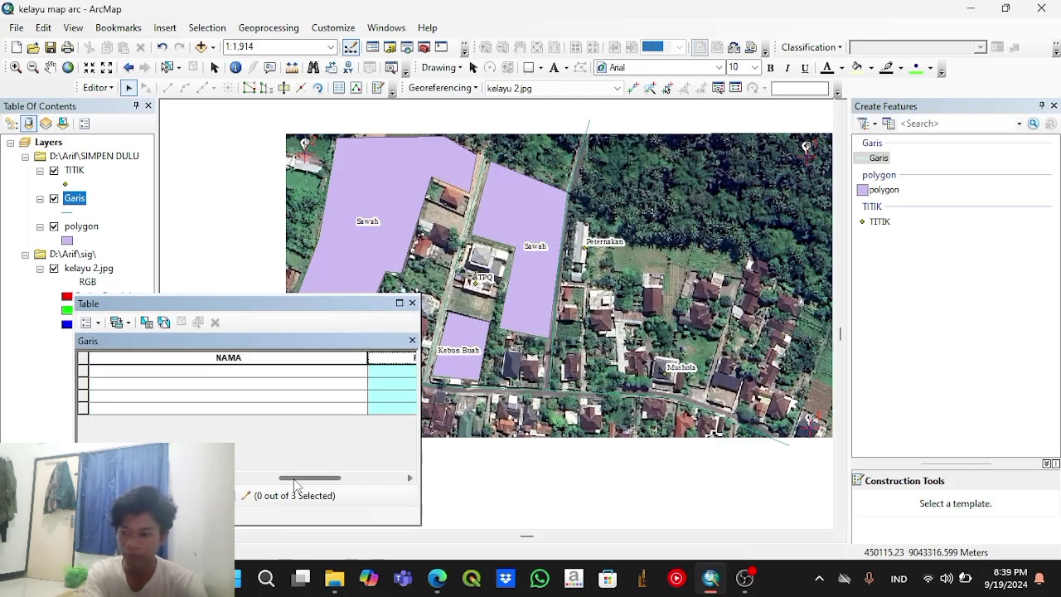
drag(295, 485, 241, 479)
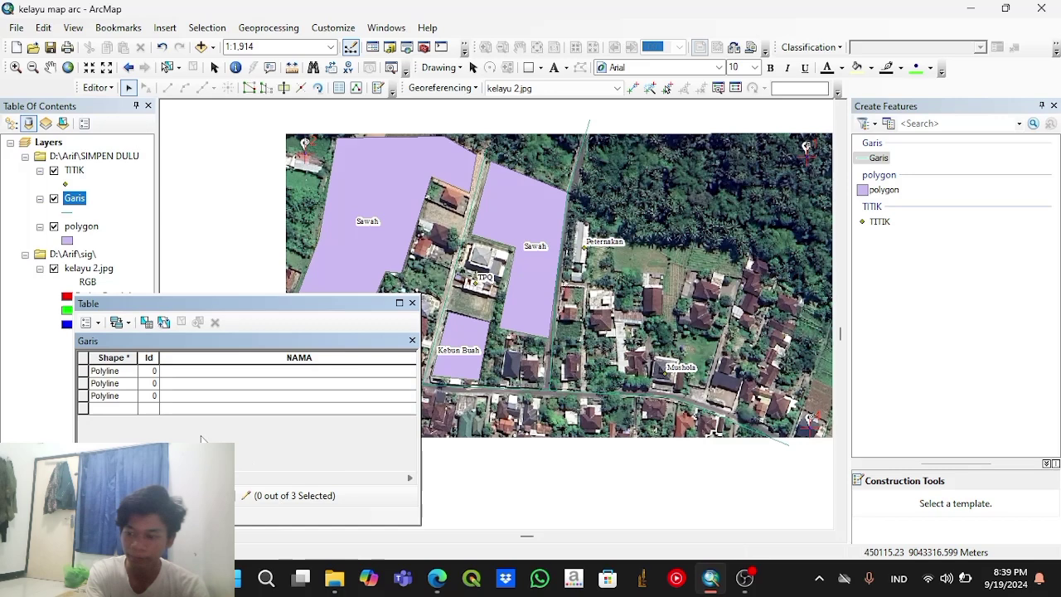
click(83, 372)
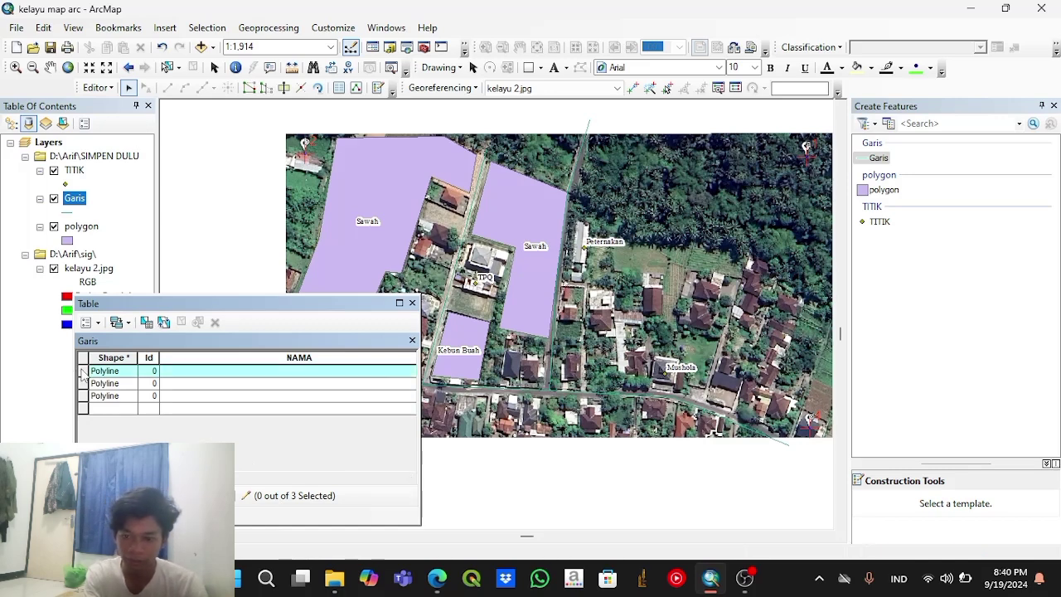
click(185, 372)
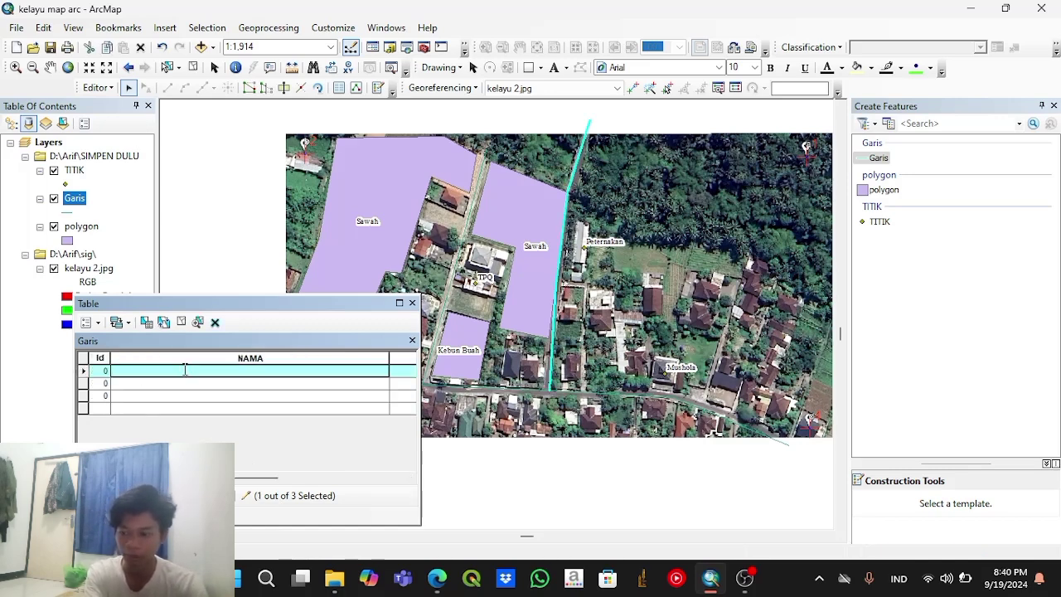
key(Caps_Lock)
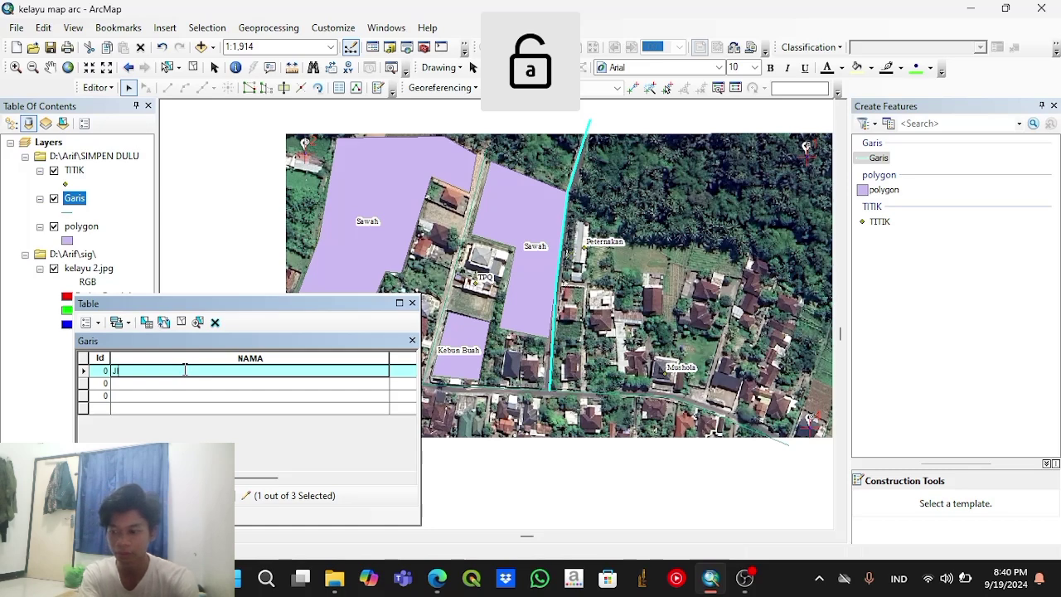
text(Jl)
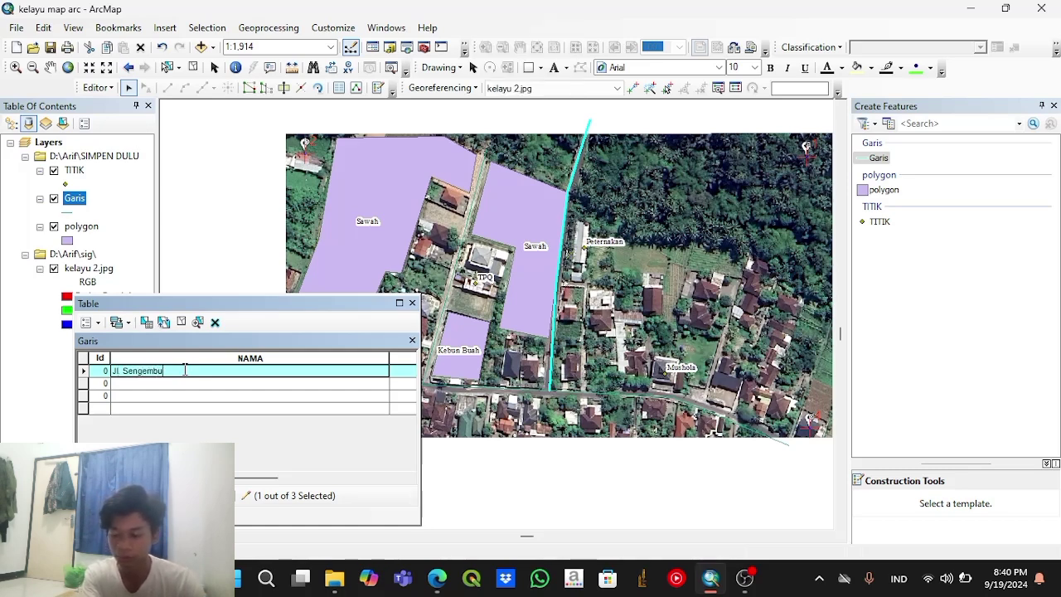
text(. Sengembul)
Step: Enter Jl. Mawar as the NAMA of the line between the two Sawah polygons and Jl. Patriot for the southern road
click(83, 384)
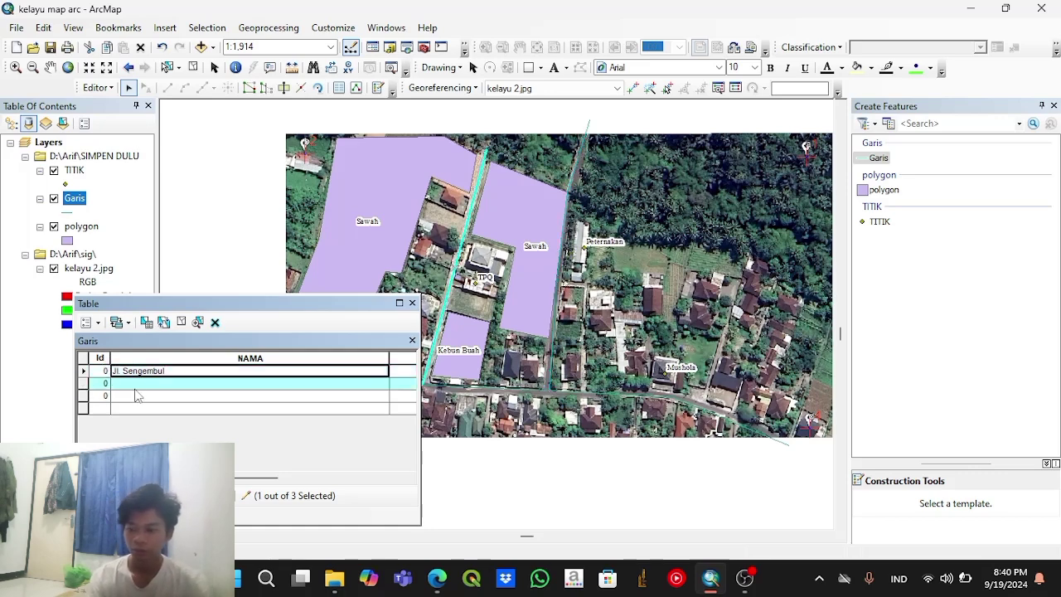
click(121, 383)
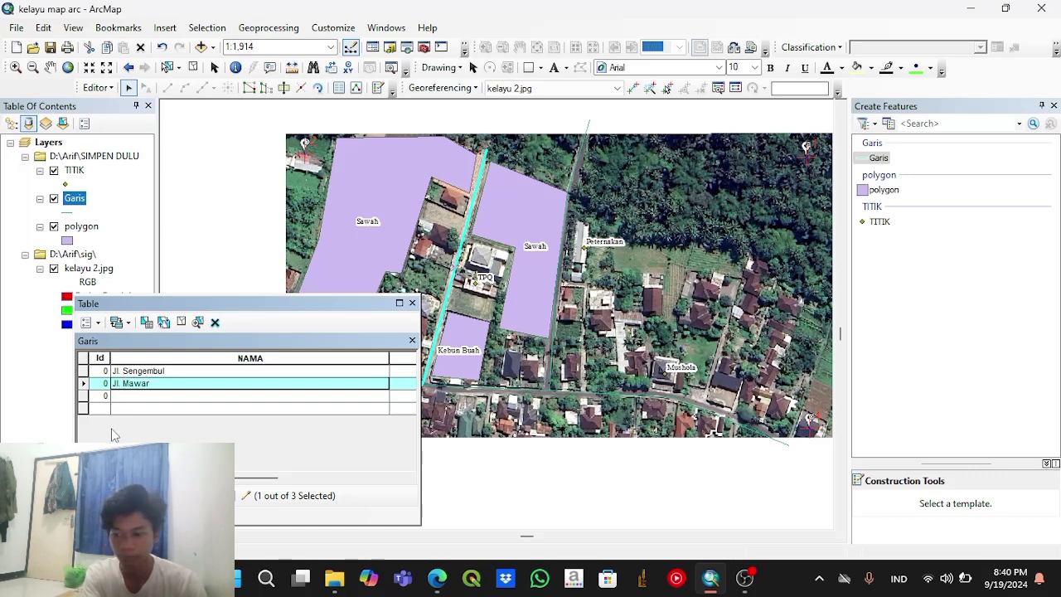
click(82, 396)
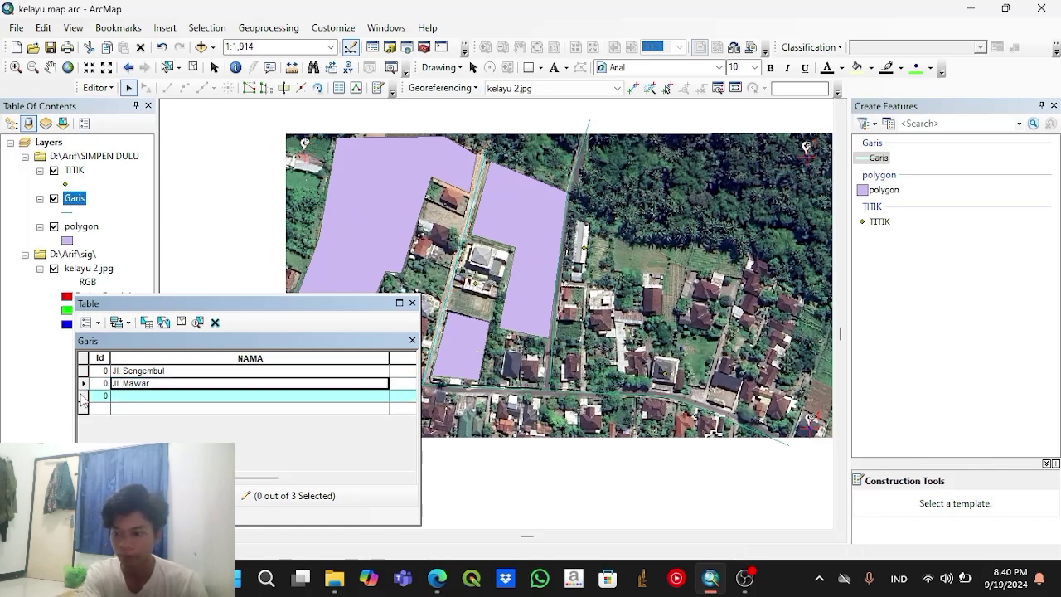
click(125, 396)
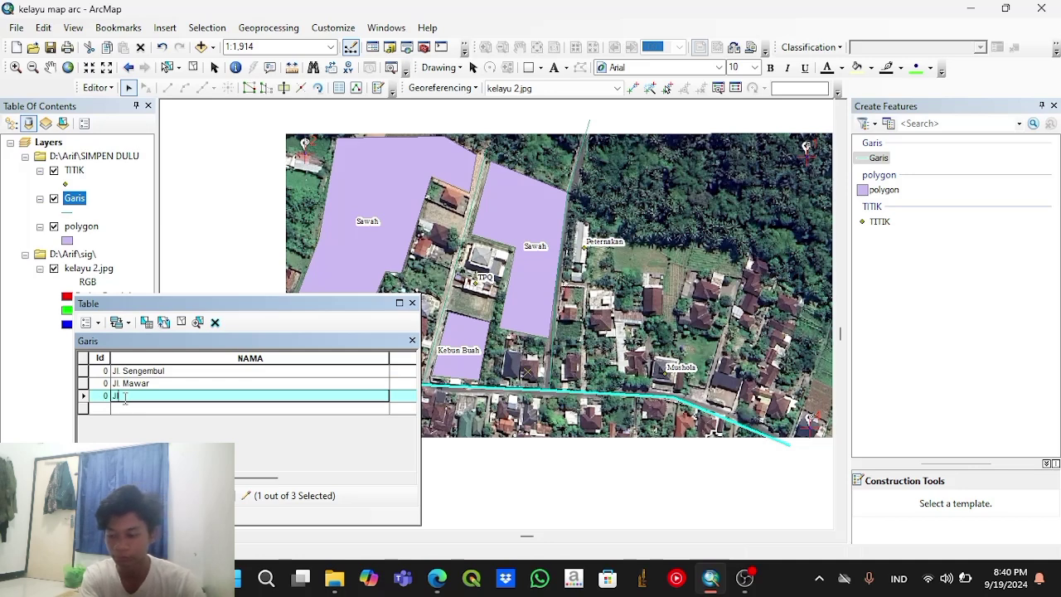
text(Jl. Patriot)
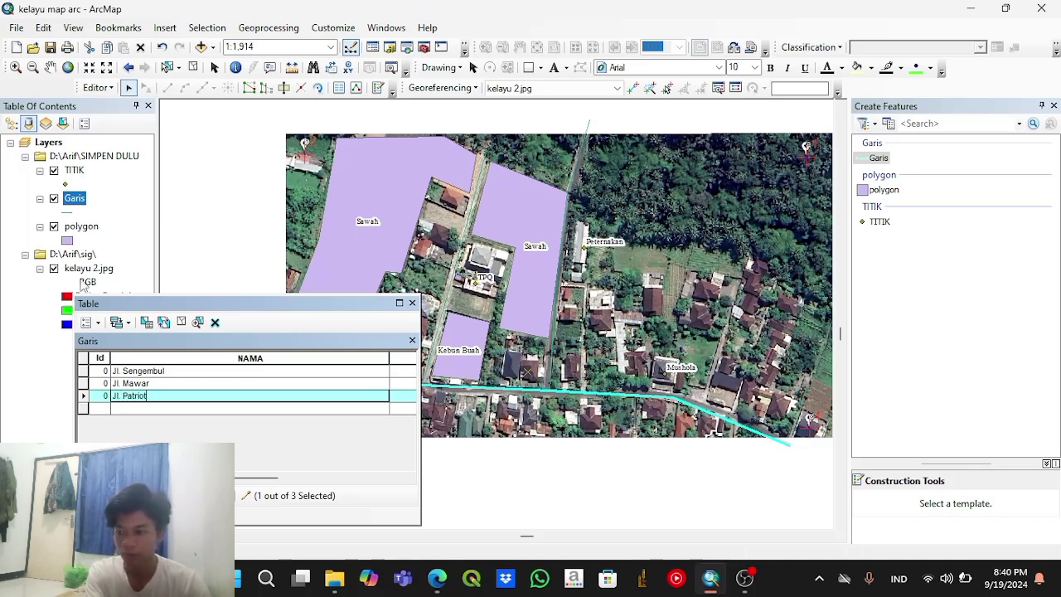
Step: Save the Garis edits, stop the edit session and close the attribute table
click(98, 88)
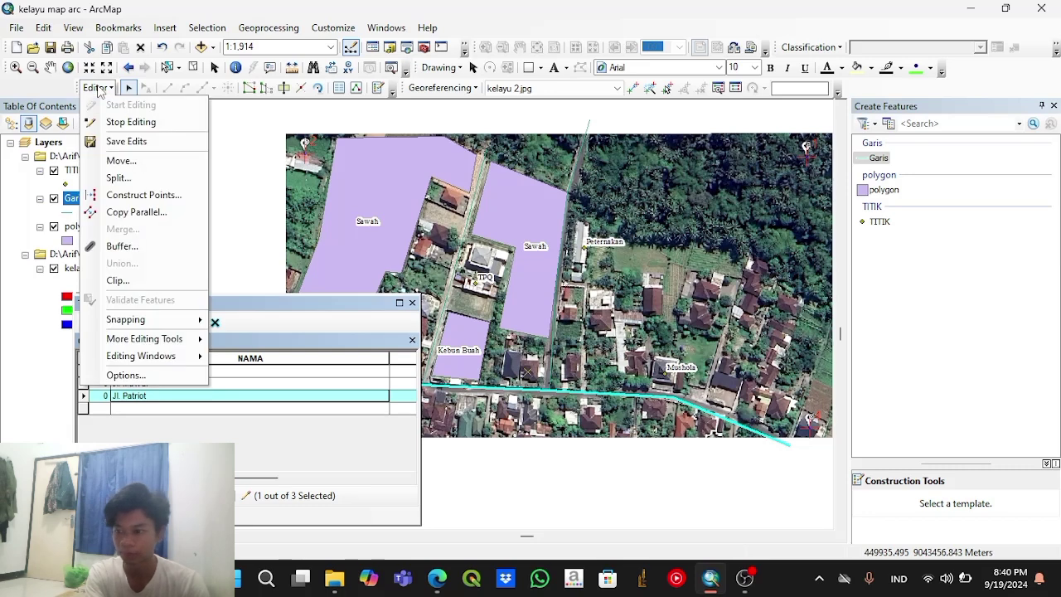
click(125, 143)
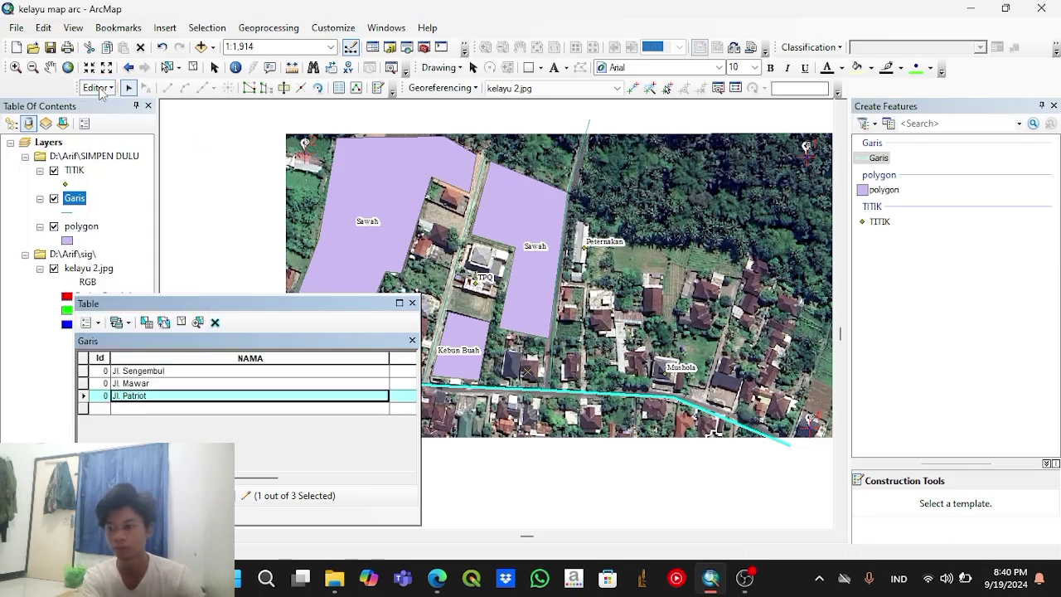
click(98, 87)
click(125, 121)
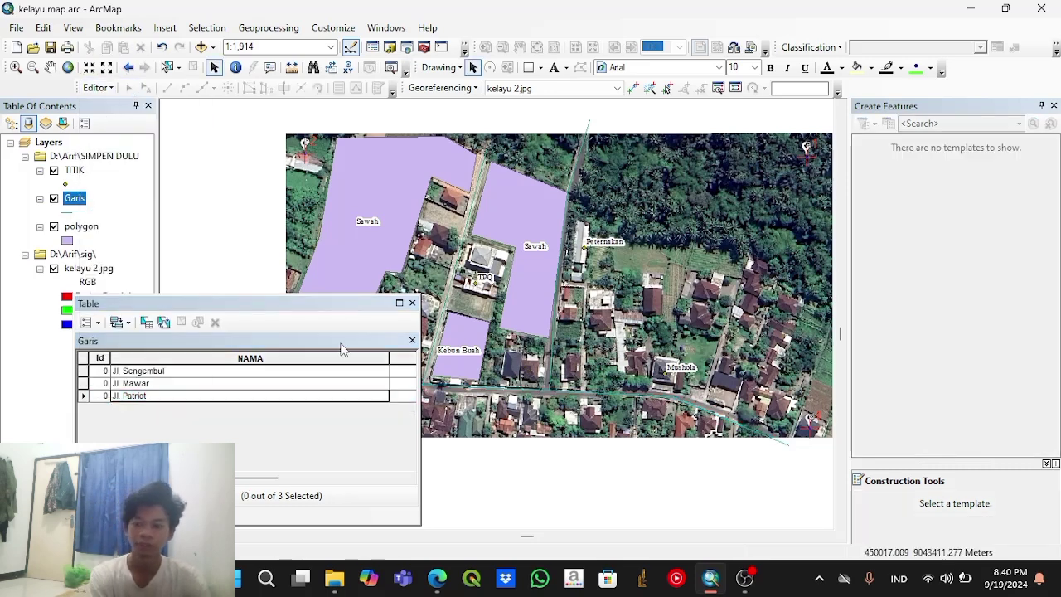
click(412, 303)
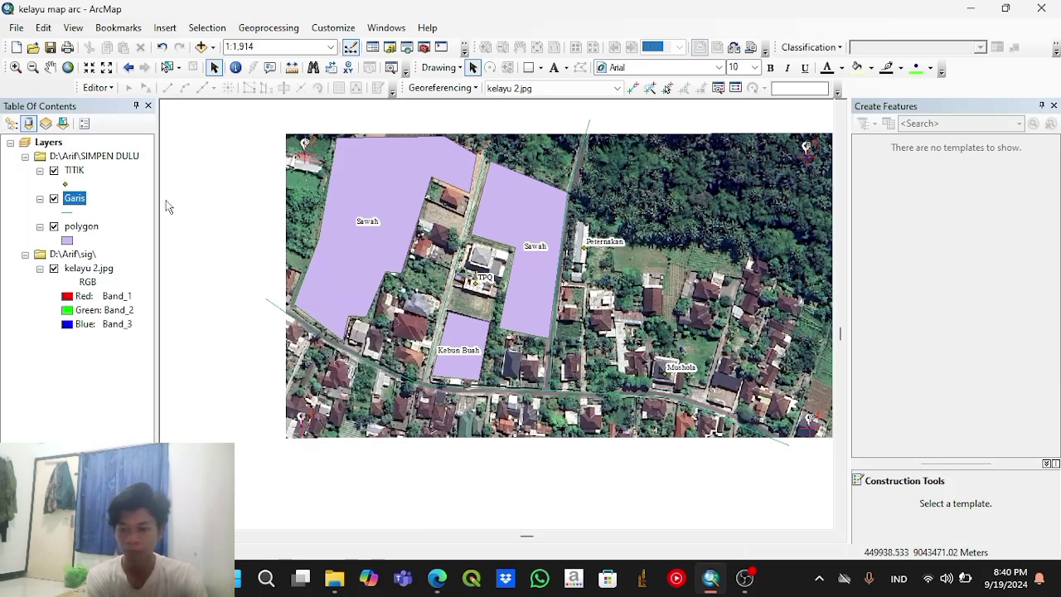
Step: Turn on labels for the Garis layer and give them the Country 1 text symbol with a Halo mask
right_click(69, 203)
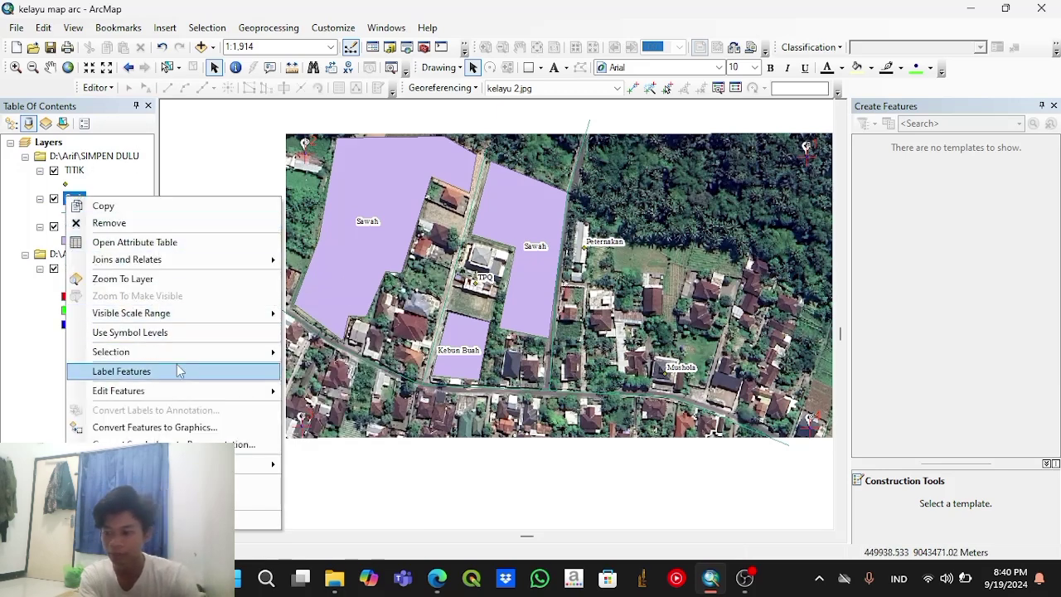
click(257, 518)
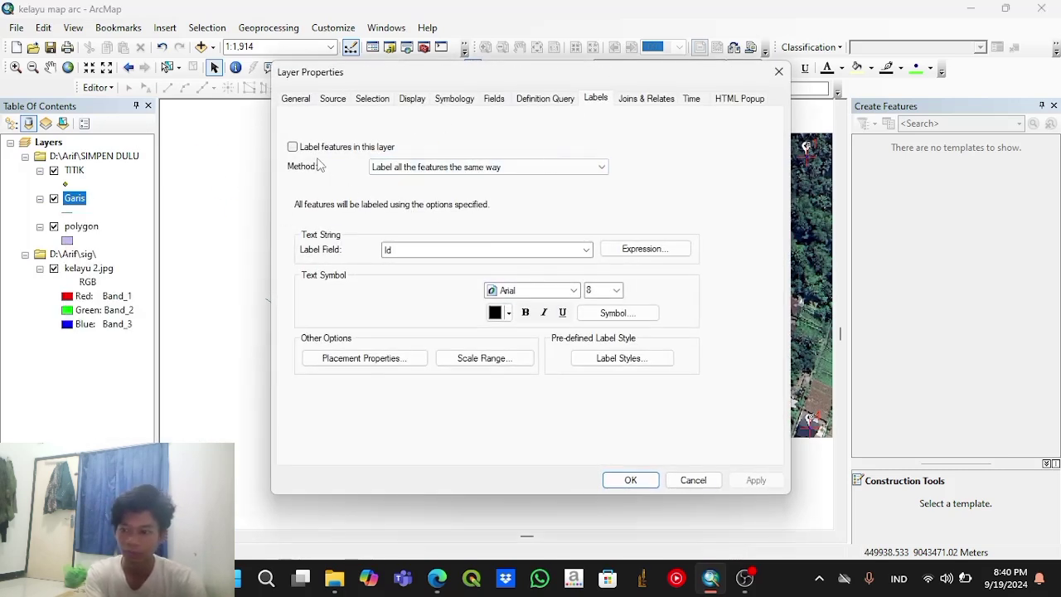
click(614, 314)
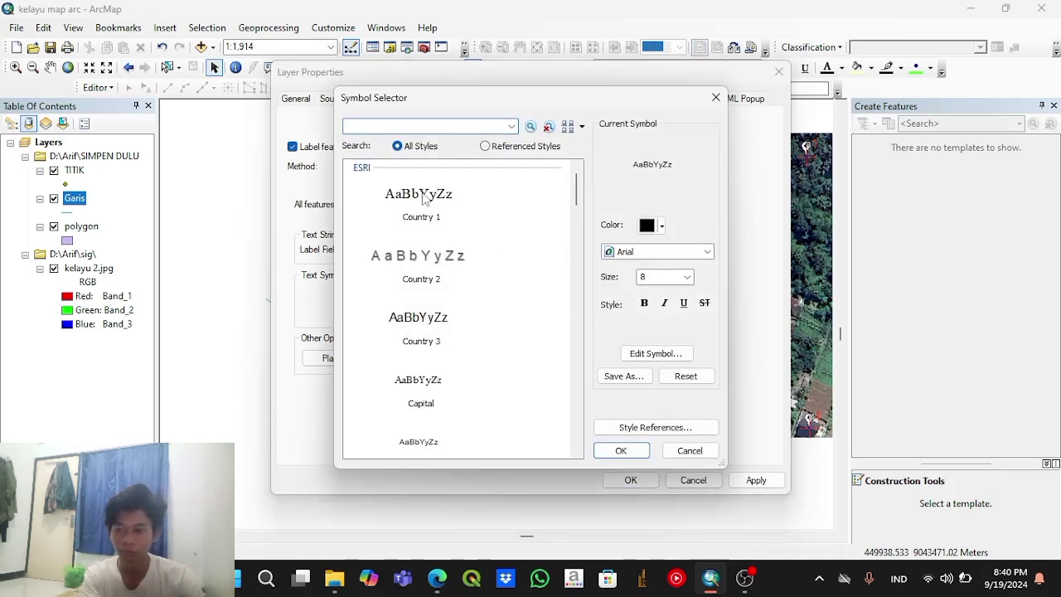
click(422, 196)
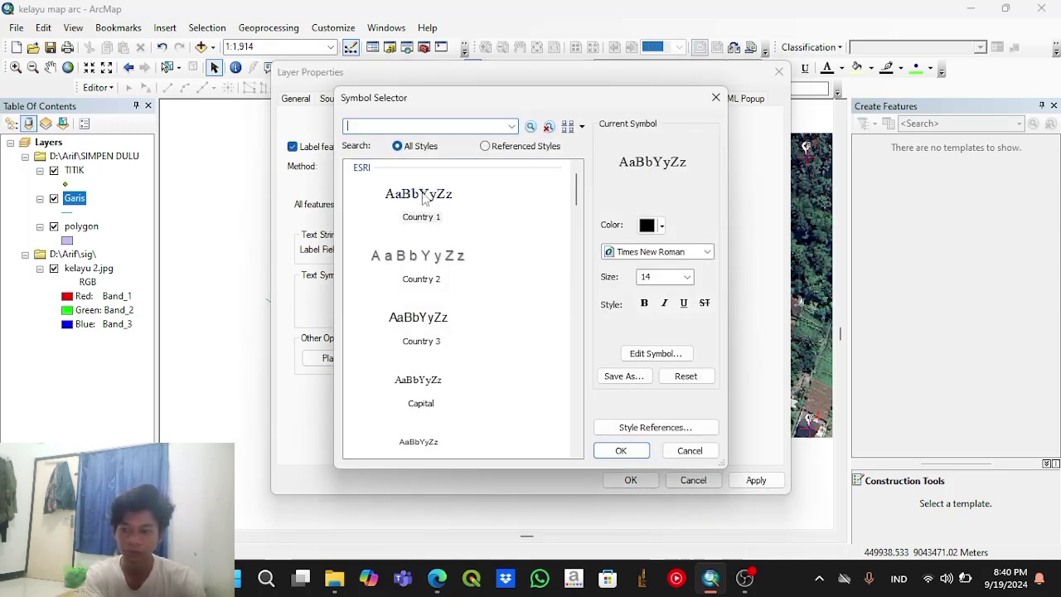
click(650, 354)
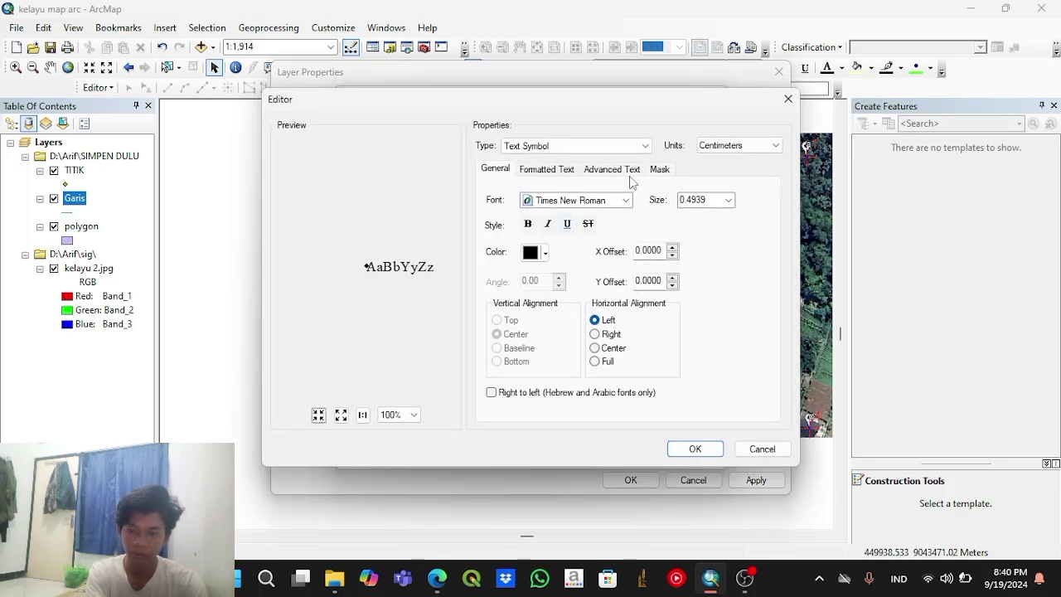
click(655, 170)
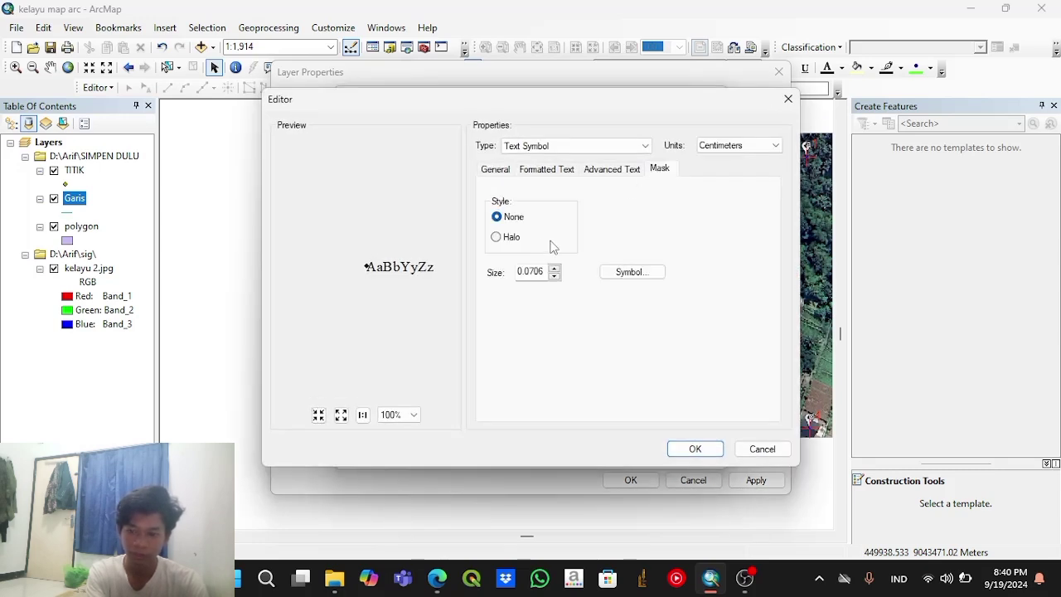
click(514, 240)
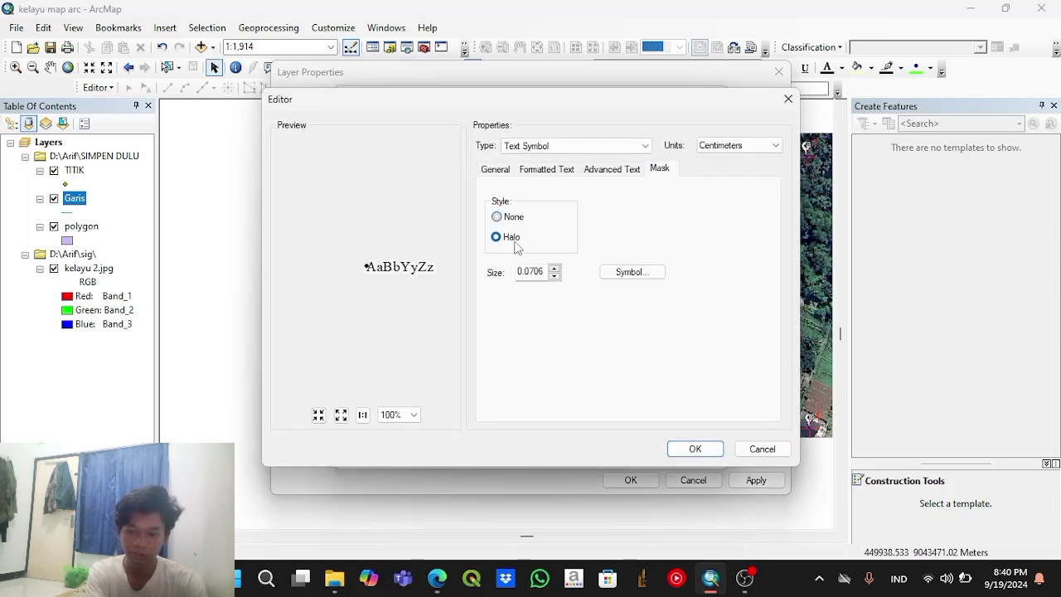
click(694, 450)
Step: Set the Garis label text size to 8 and apply the label settings
double_click(655, 276)
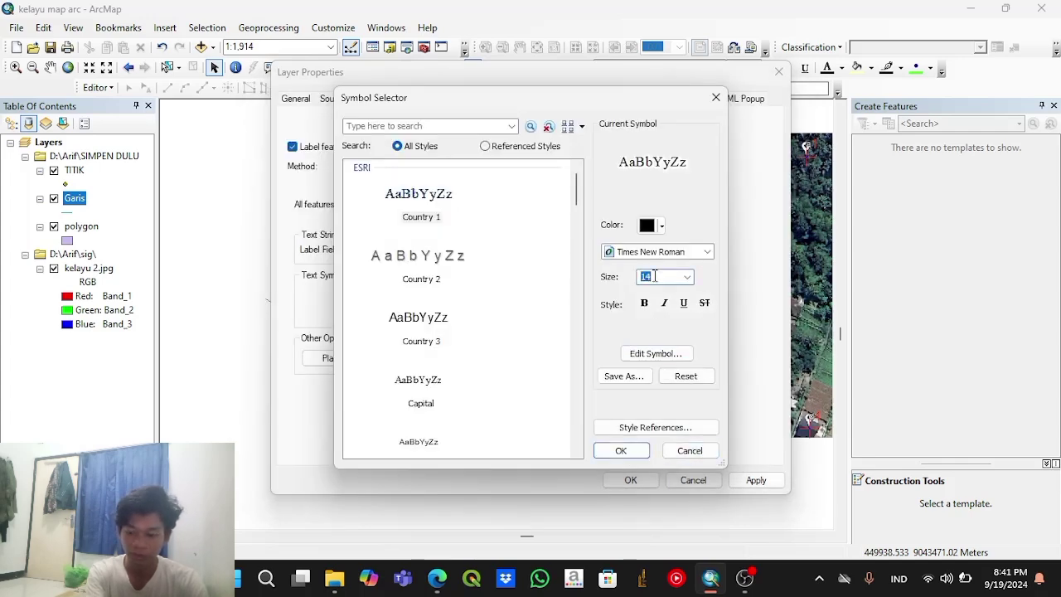
text(8)
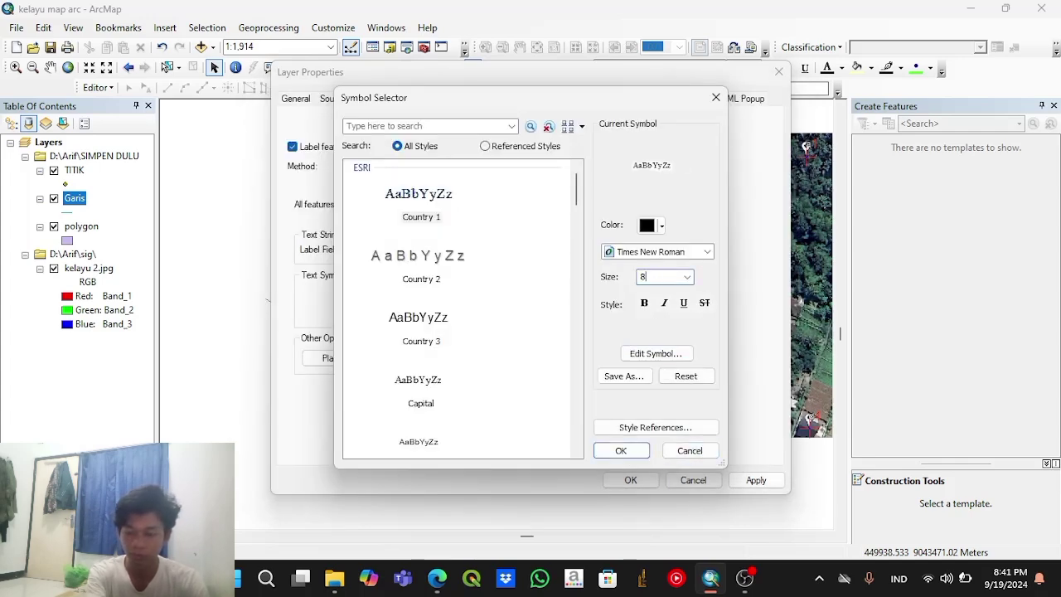
click(621, 450)
click(754, 479)
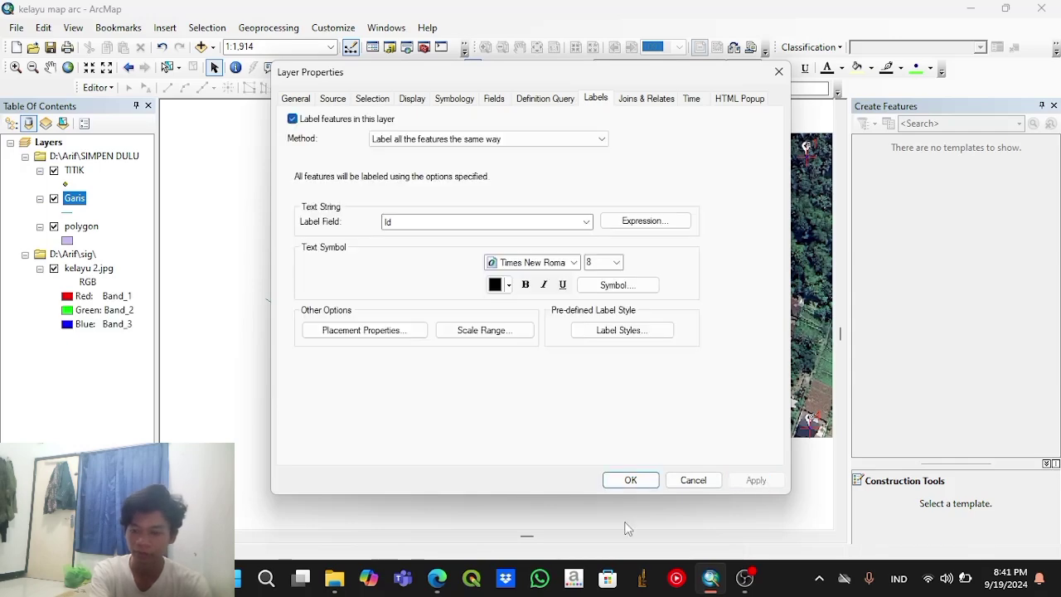
click(630, 480)
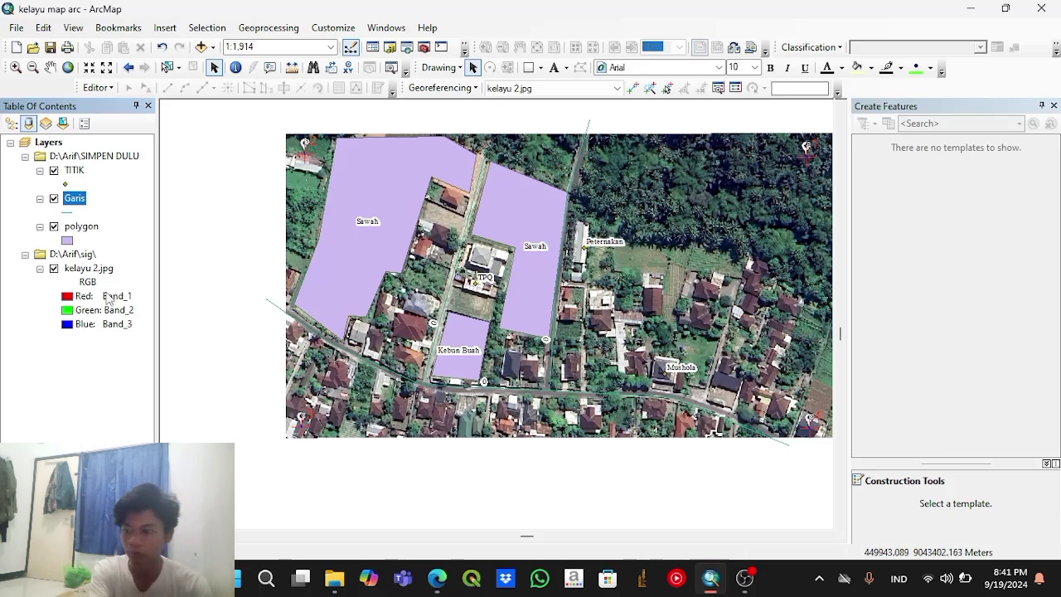
Step: Change the Garis layer's label field to NAMA and apply it
right_click(73, 204)
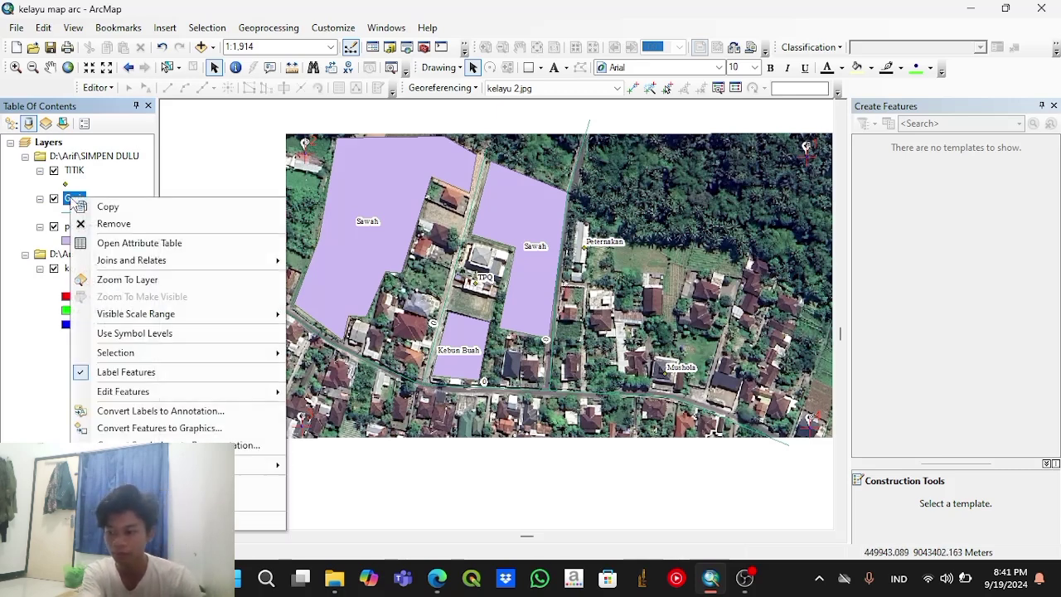
mouse_move(166, 465)
key(Escape)
key(Escape)
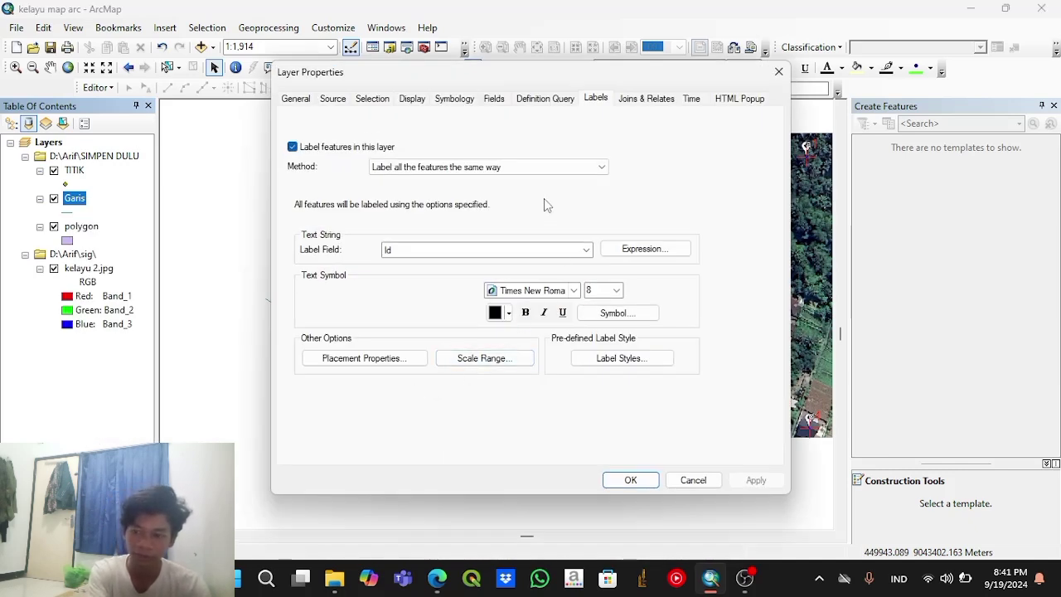
click(533, 249)
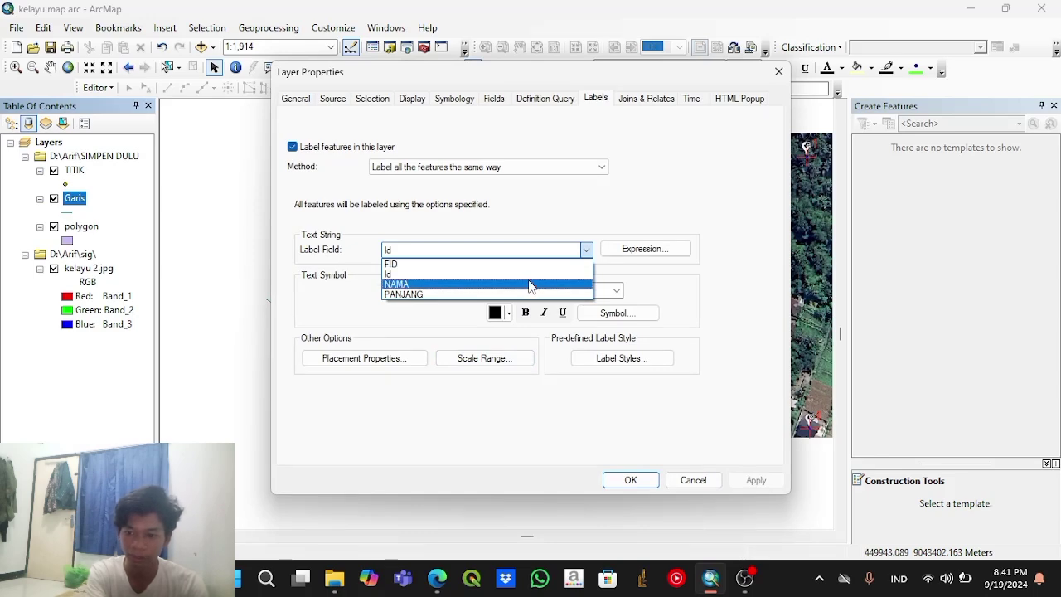
click(531, 283)
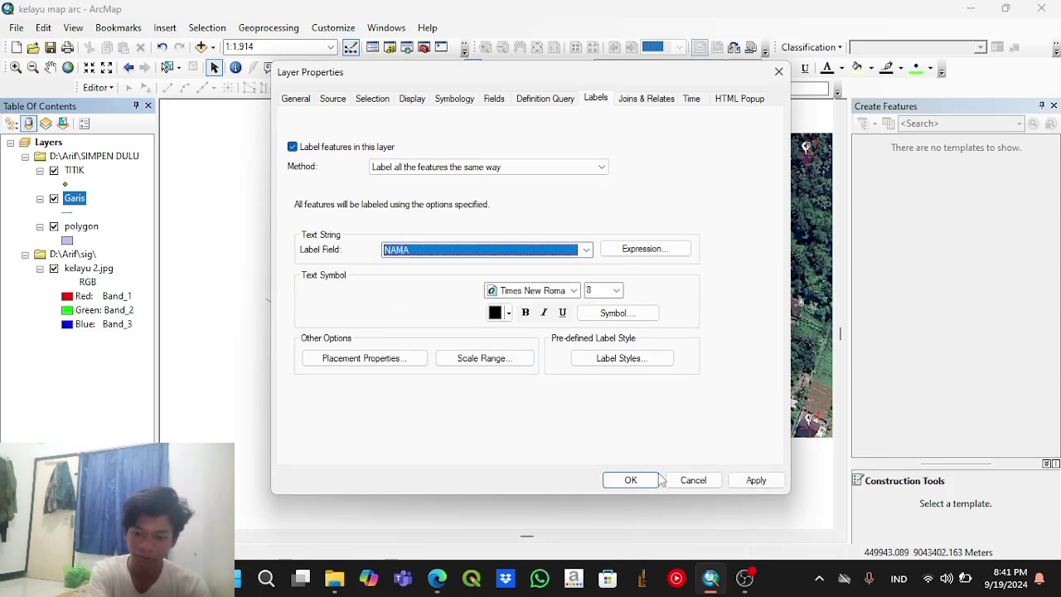
click(749, 482)
click(630, 481)
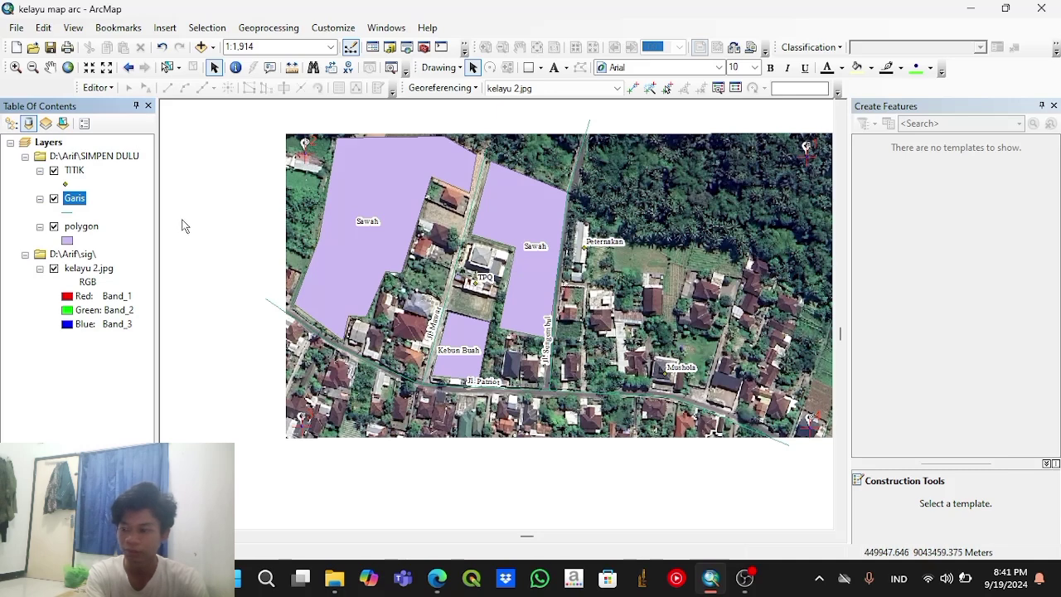
Step: Change the TITIK point symbol to Hexagon 2
click(66, 185)
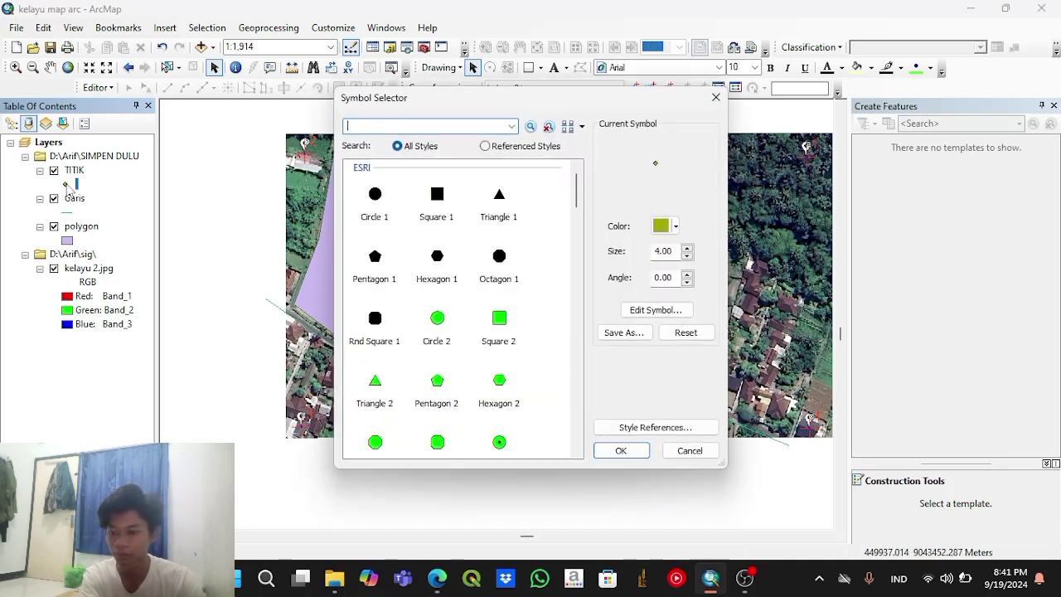
click(379, 207)
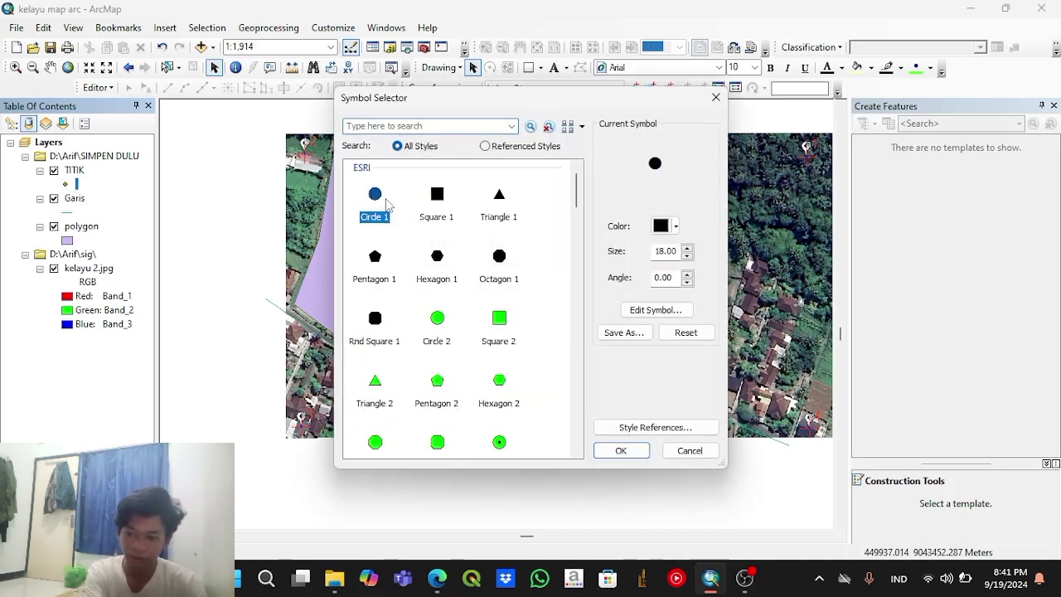
click(440, 383)
click(501, 399)
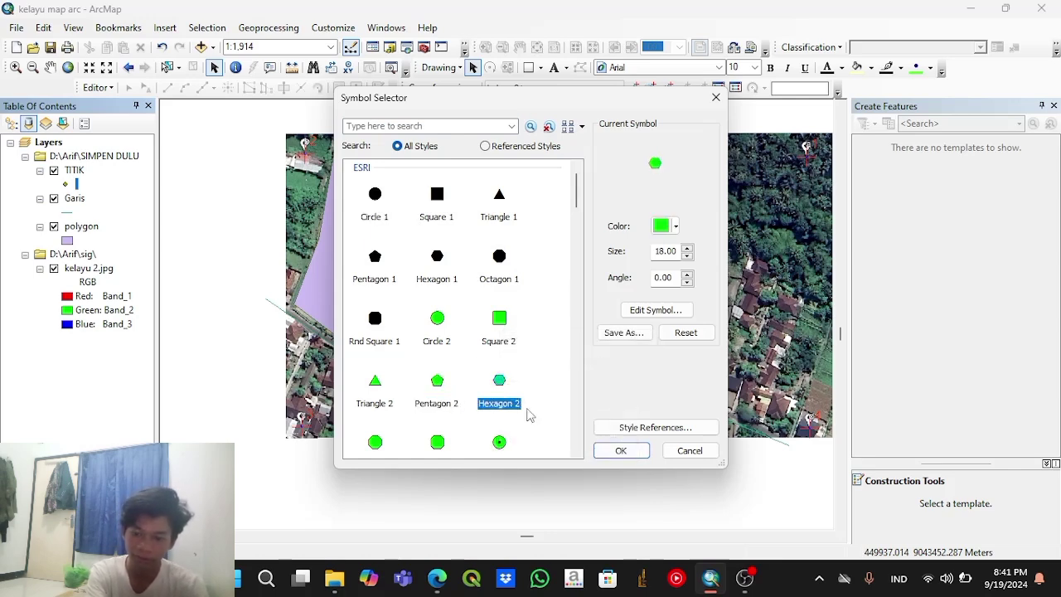
click(637, 456)
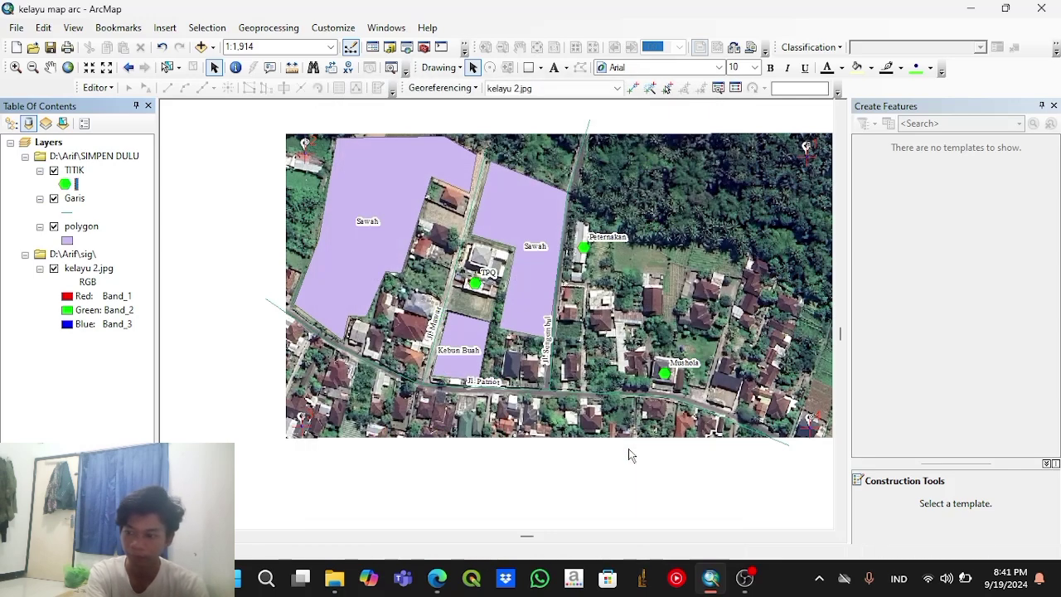
Step: Change the polygon layer's fill symbol to the solid Green style without an outline
click(67, 241)
click(371, 192)
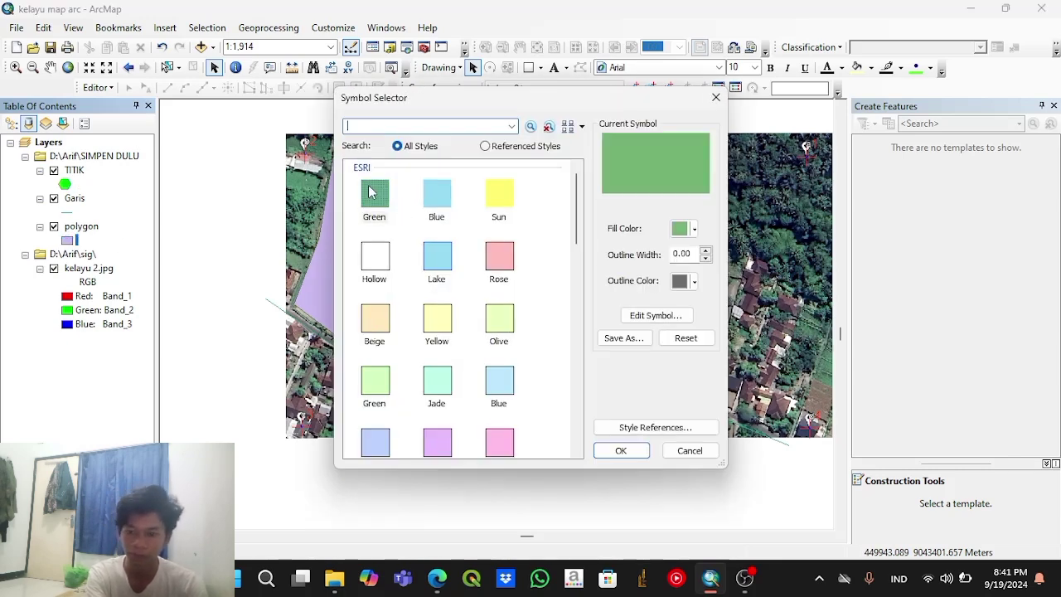
click(452, 199)
click(512, 261)
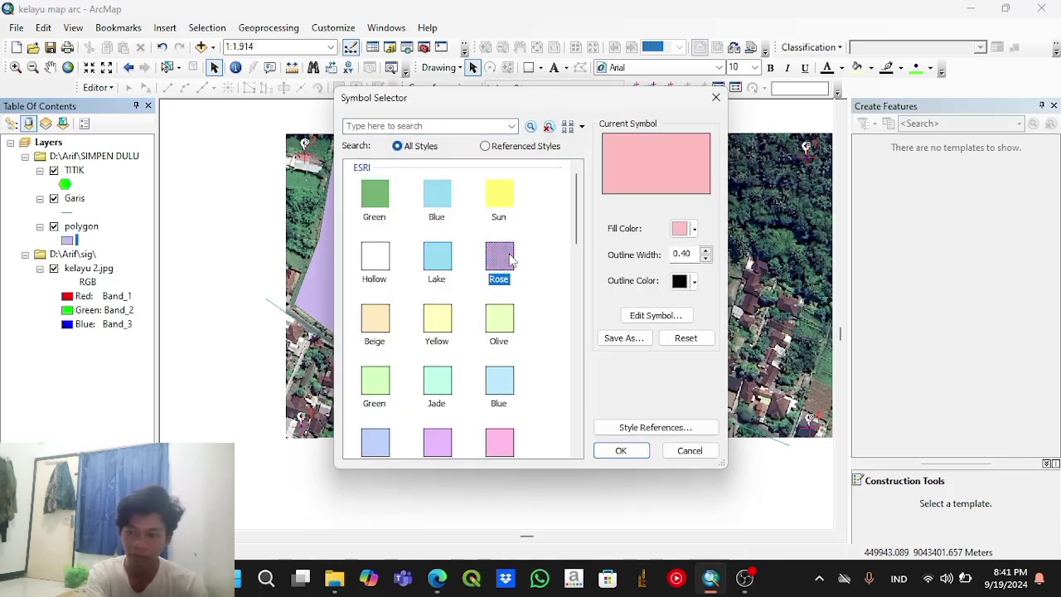
click(388, 199)
click(630, 450)
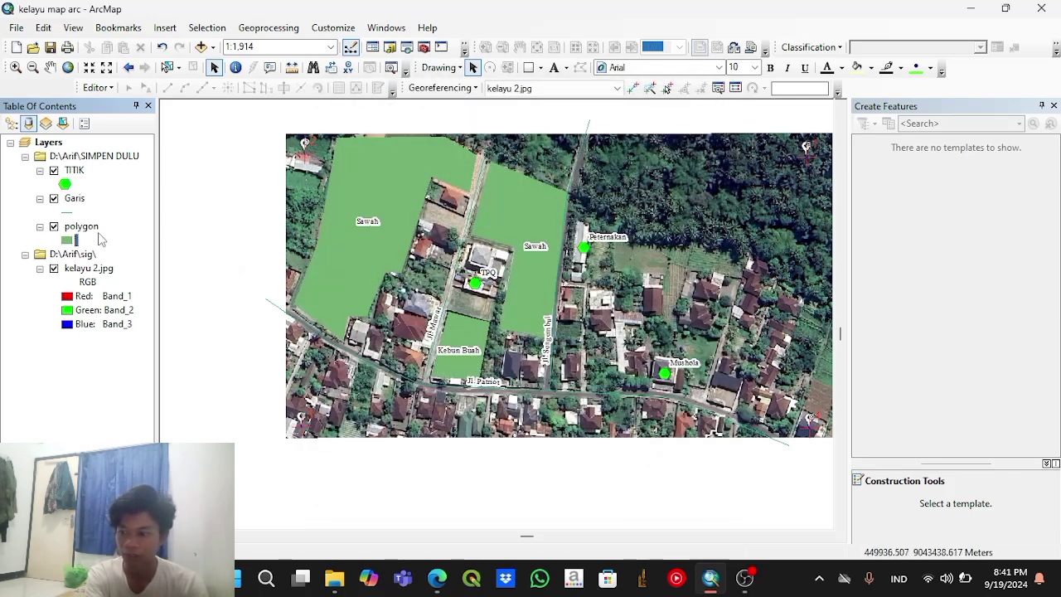
Step: Change the Garis layer's line symbol to Boundary, National with a width of 9
click(67, 214)
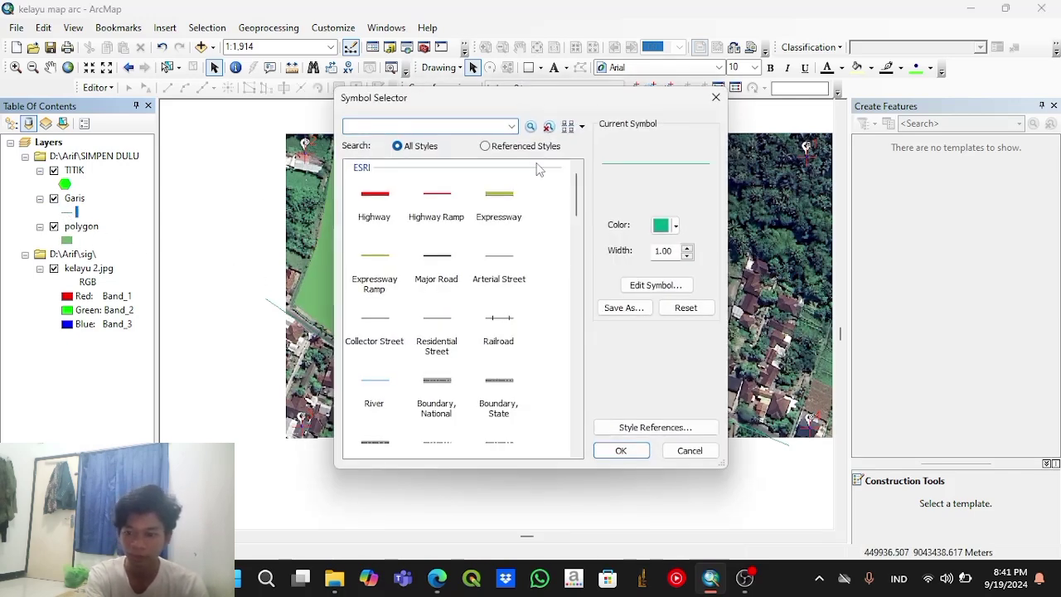
click(490, 383)
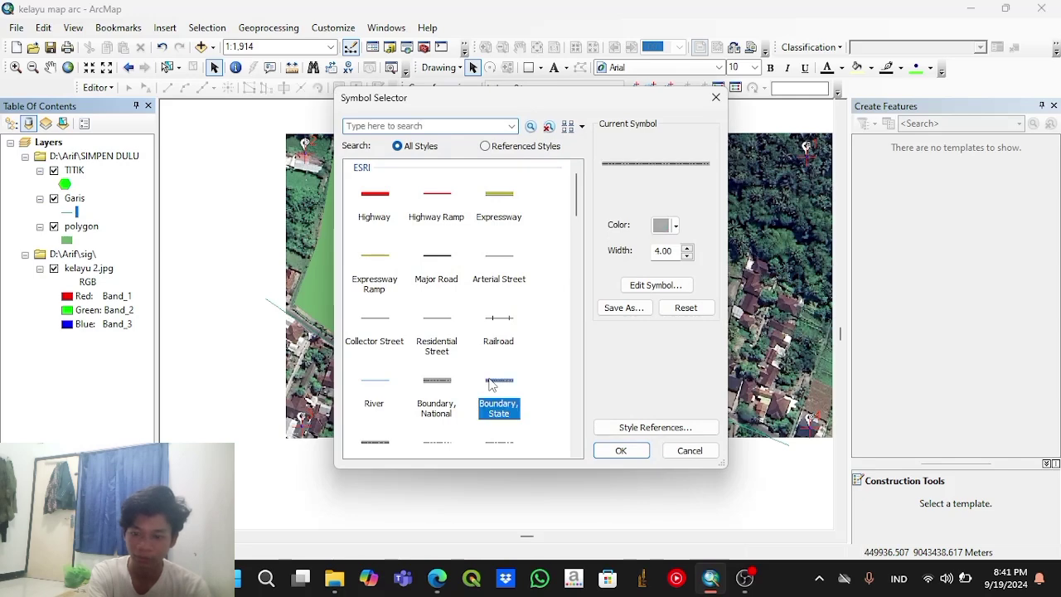
click(453, 382)
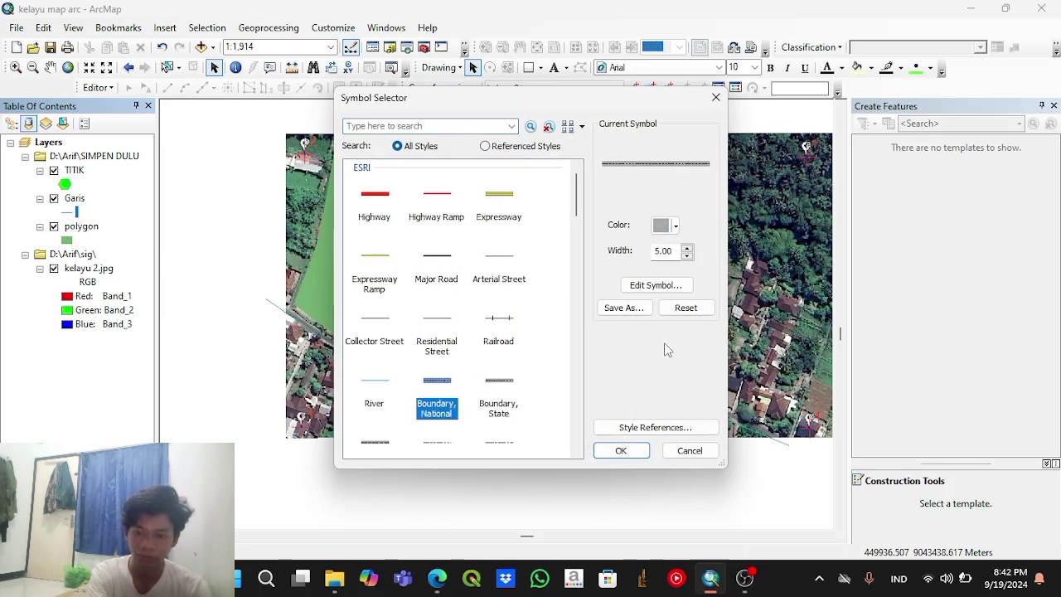
click(687, 251)
click(688, 250)
click(687, 251)
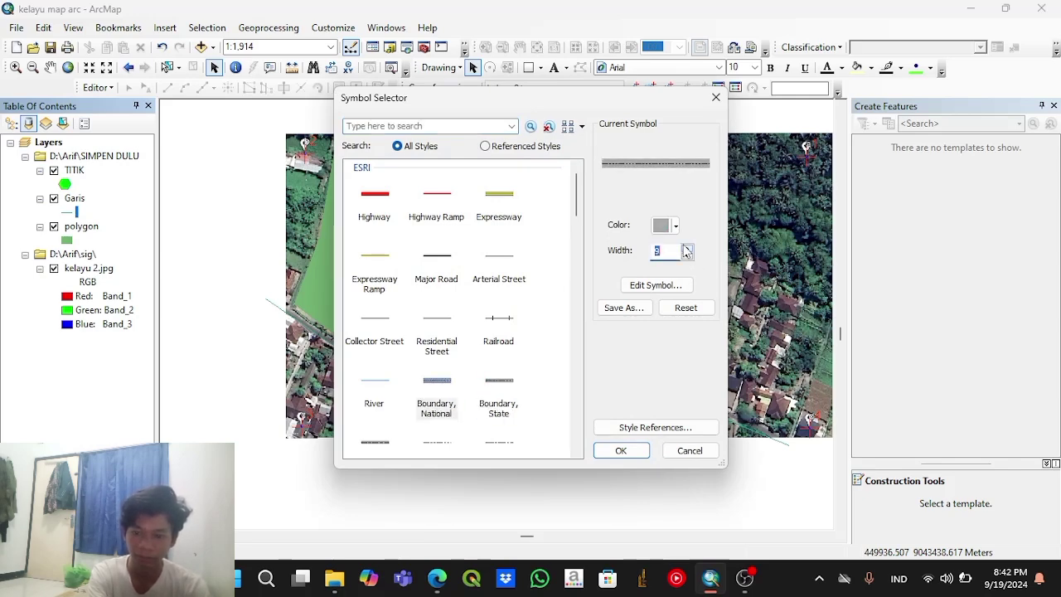
click(635, 449)
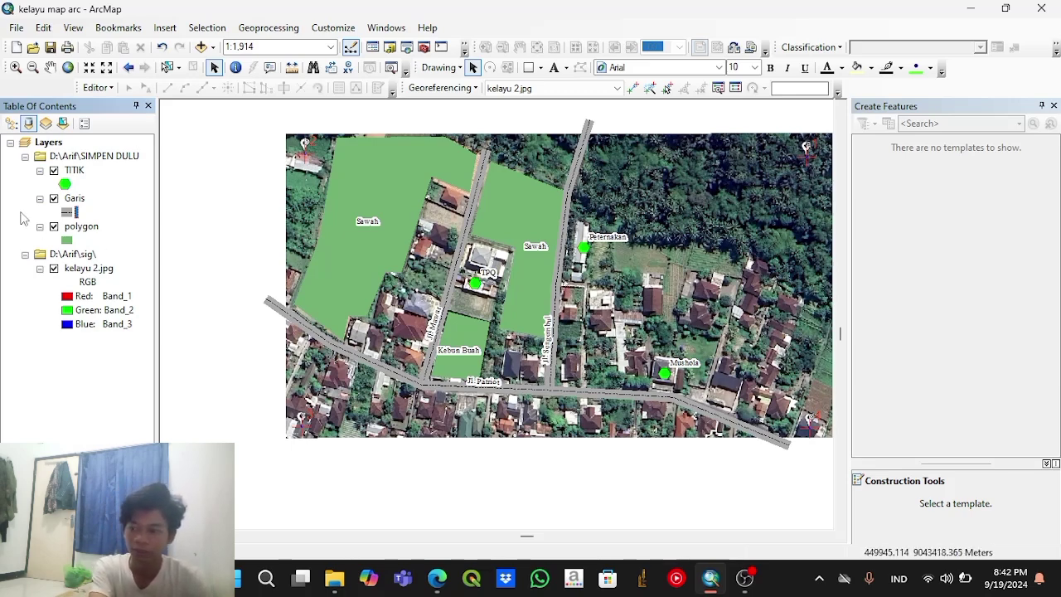
click(16, 27)
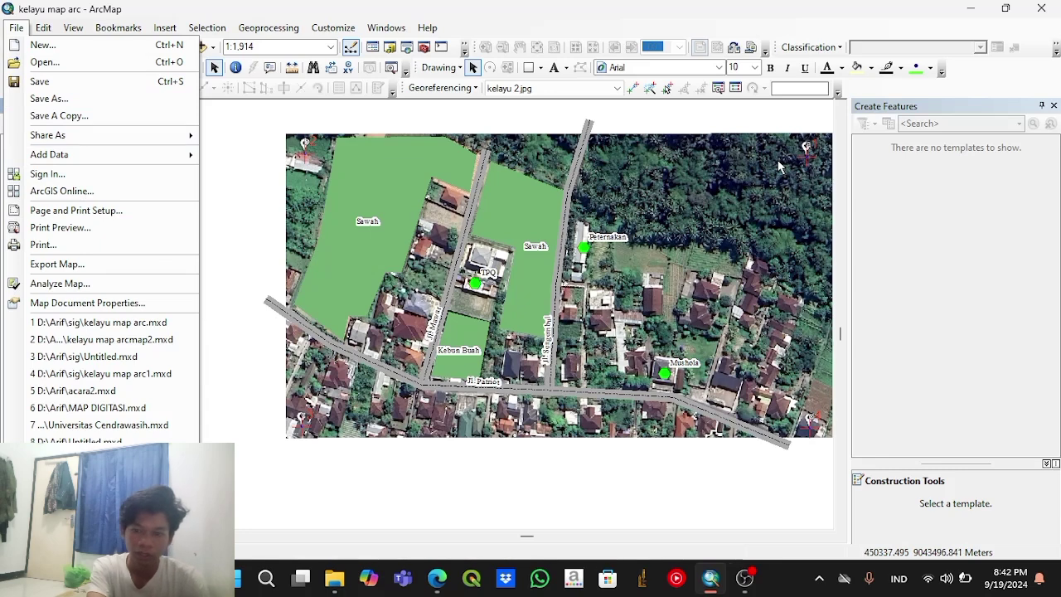
click(262, 137)
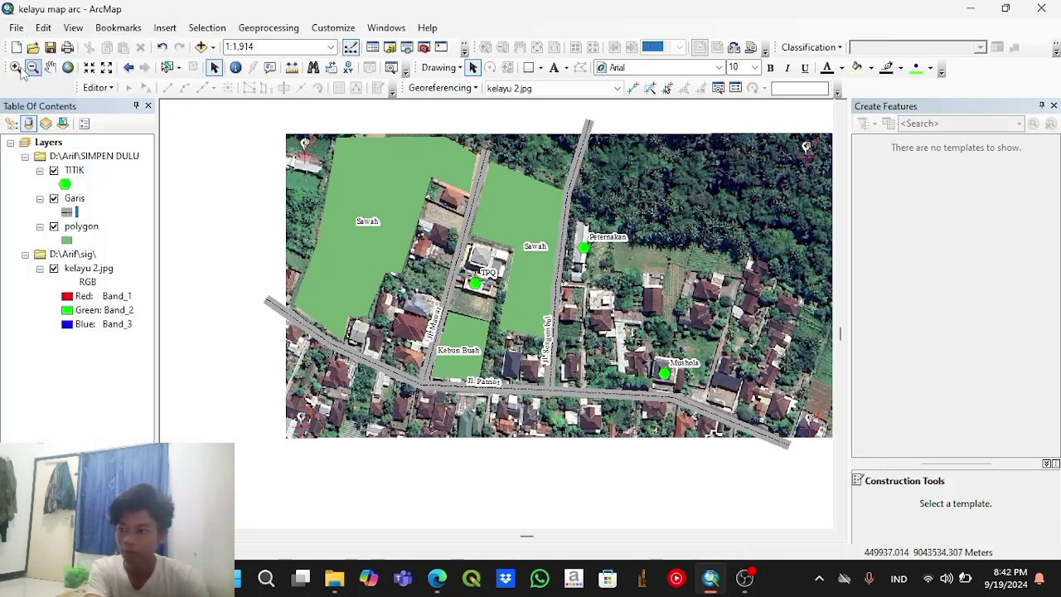
click(101, 88)
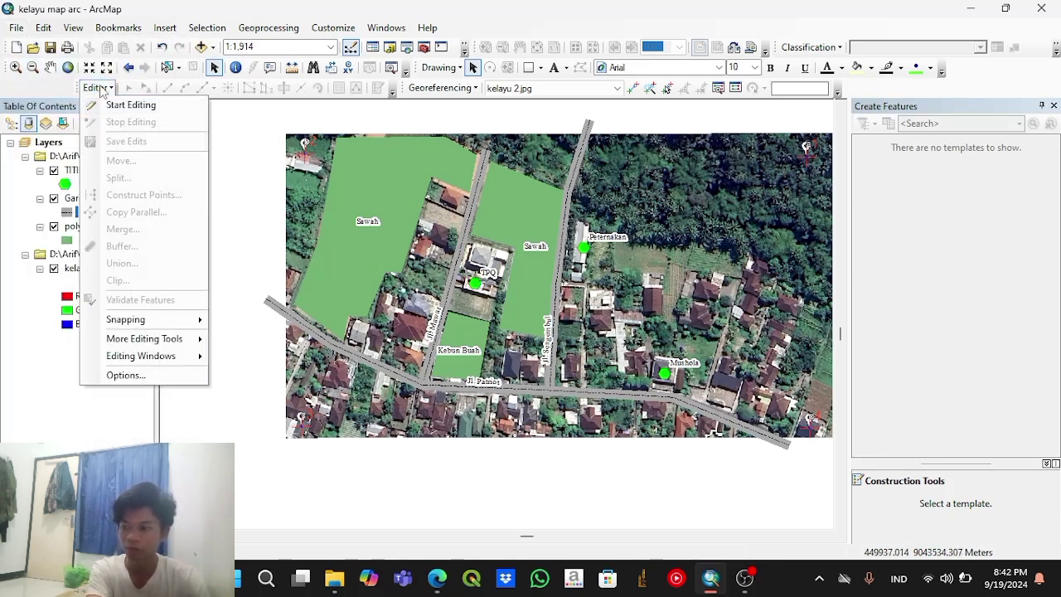
click(101, 88)
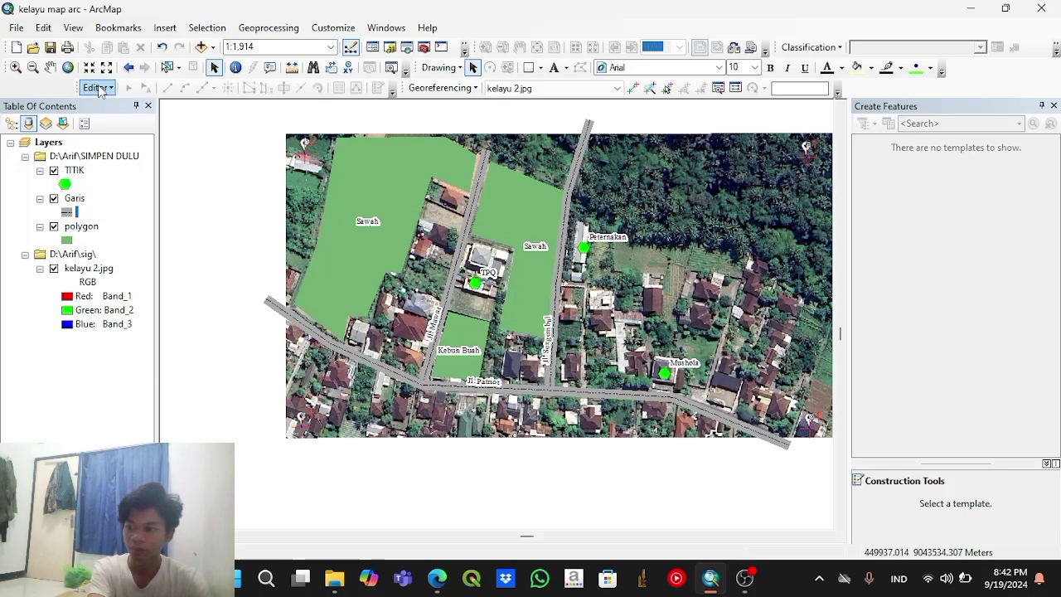
Step: Zoom in on the full extent of the digitized kelayu 2.jpg map and close the Create Features window
click(15, 67)
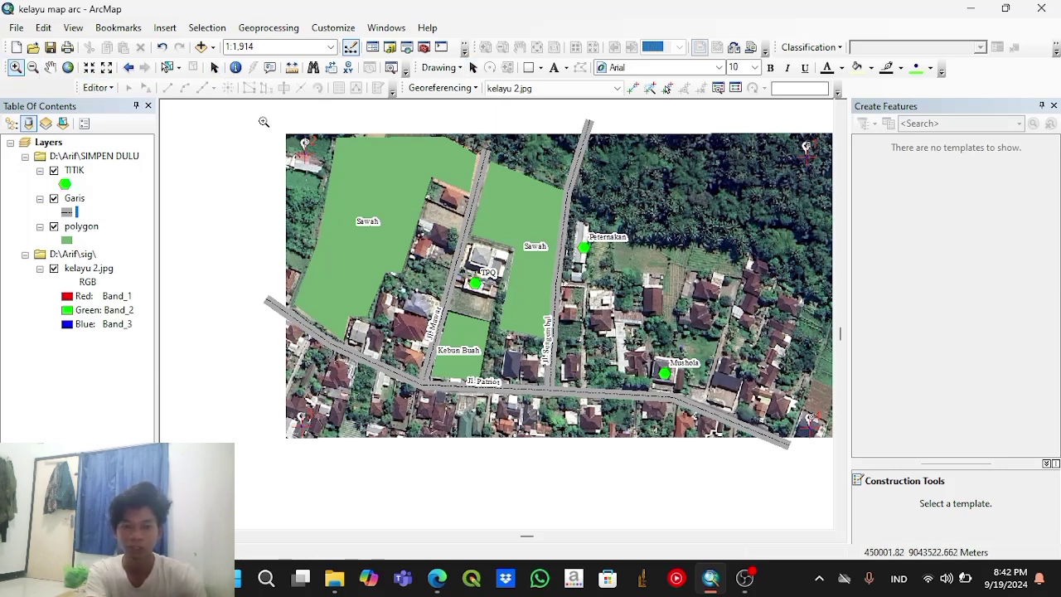
drag(263, 121, 834, 471)
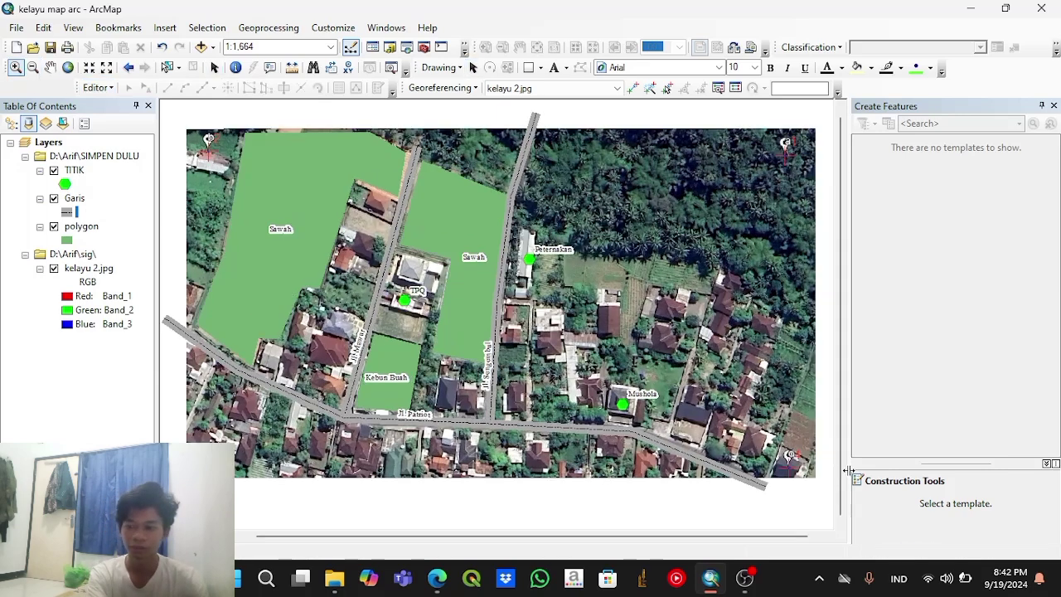
click(1053, 107)
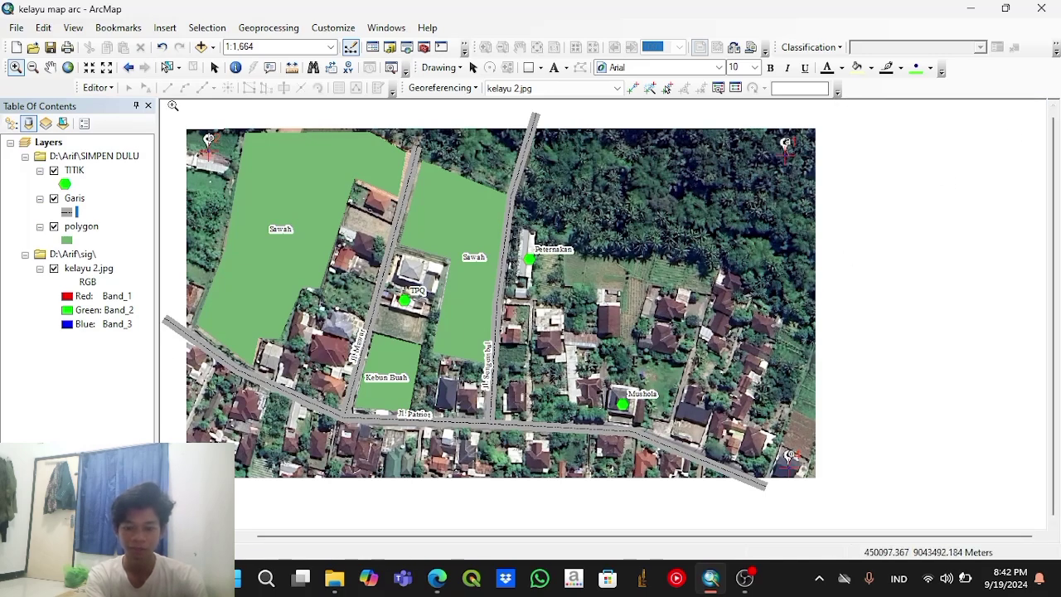